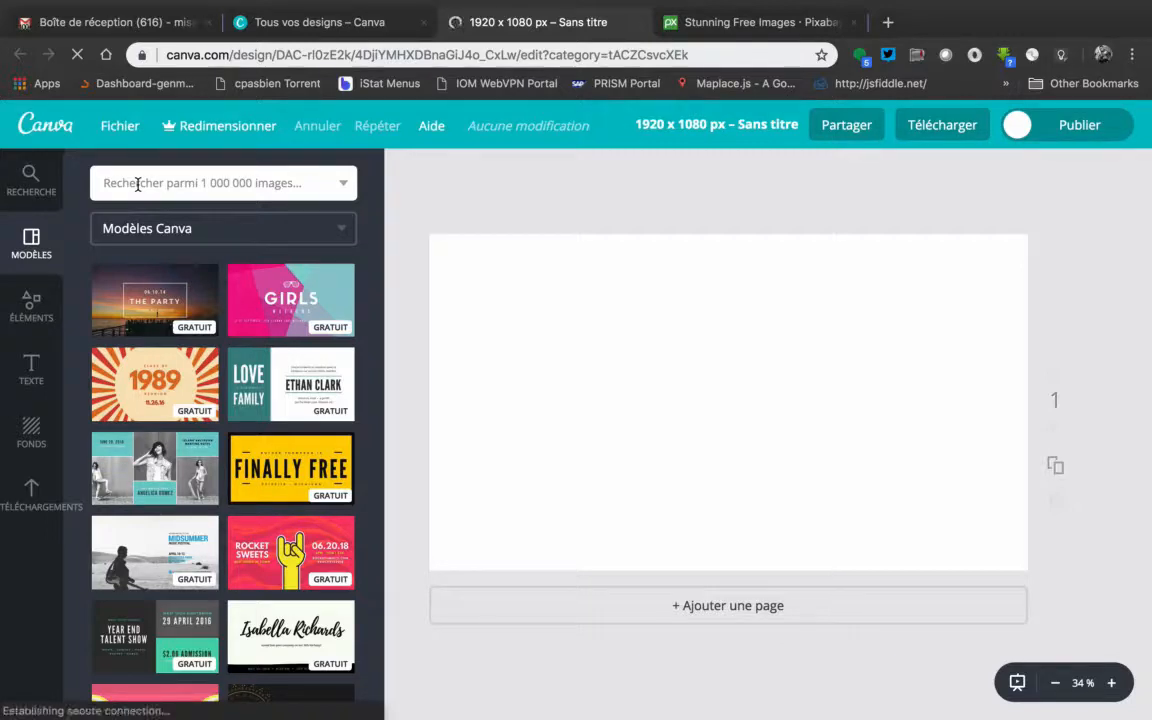
Examine the image search filter options, the element categories and the ready-made text styles
{"action": "left_click", "coordinate": [344, 183]}
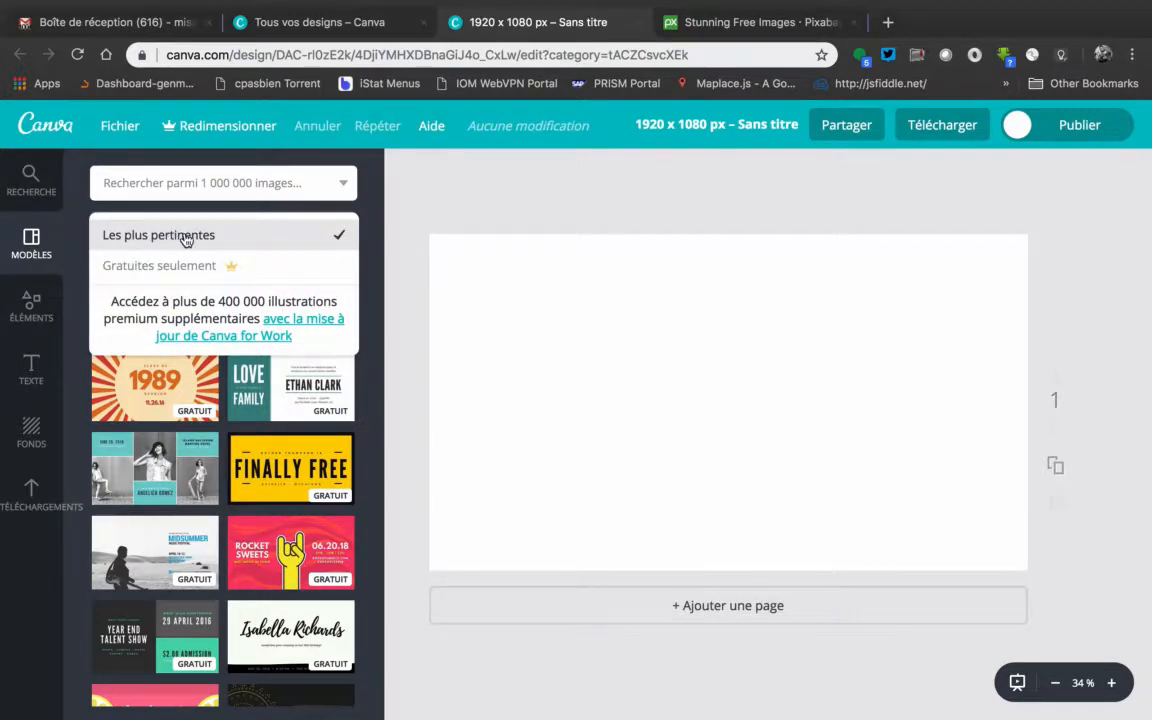
{"action": "left_click", "coordinate": [372, 206]}
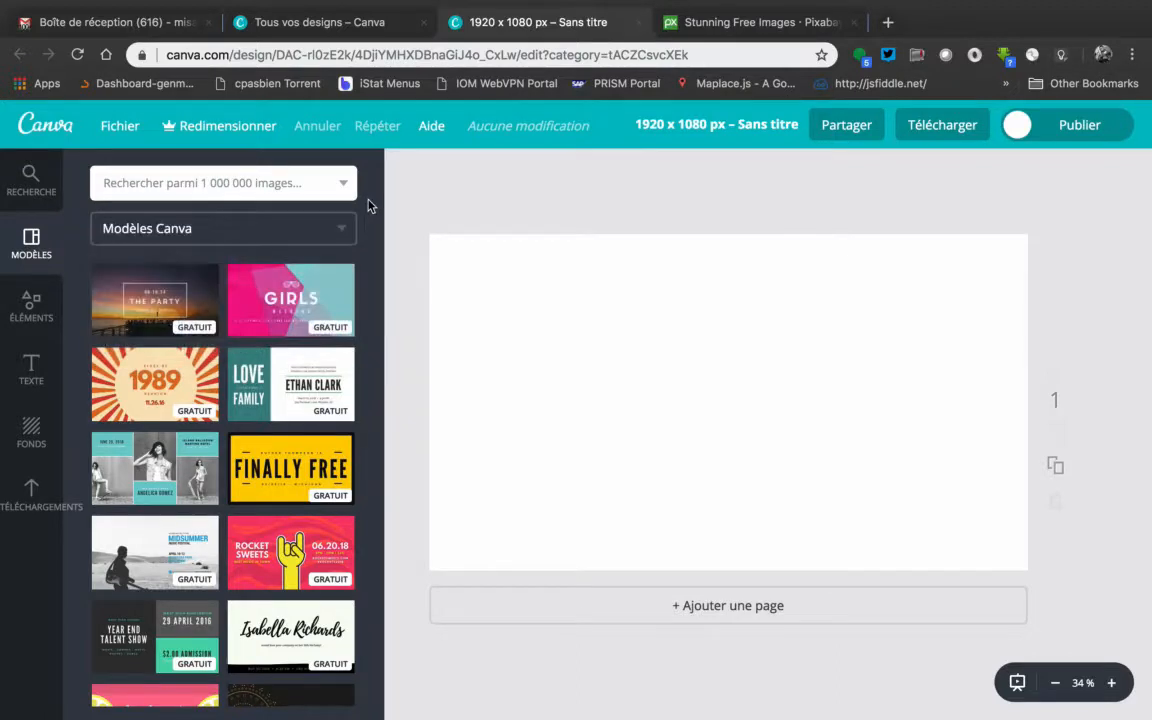
{"action": "left_click", "coordinate": [31, 303]}
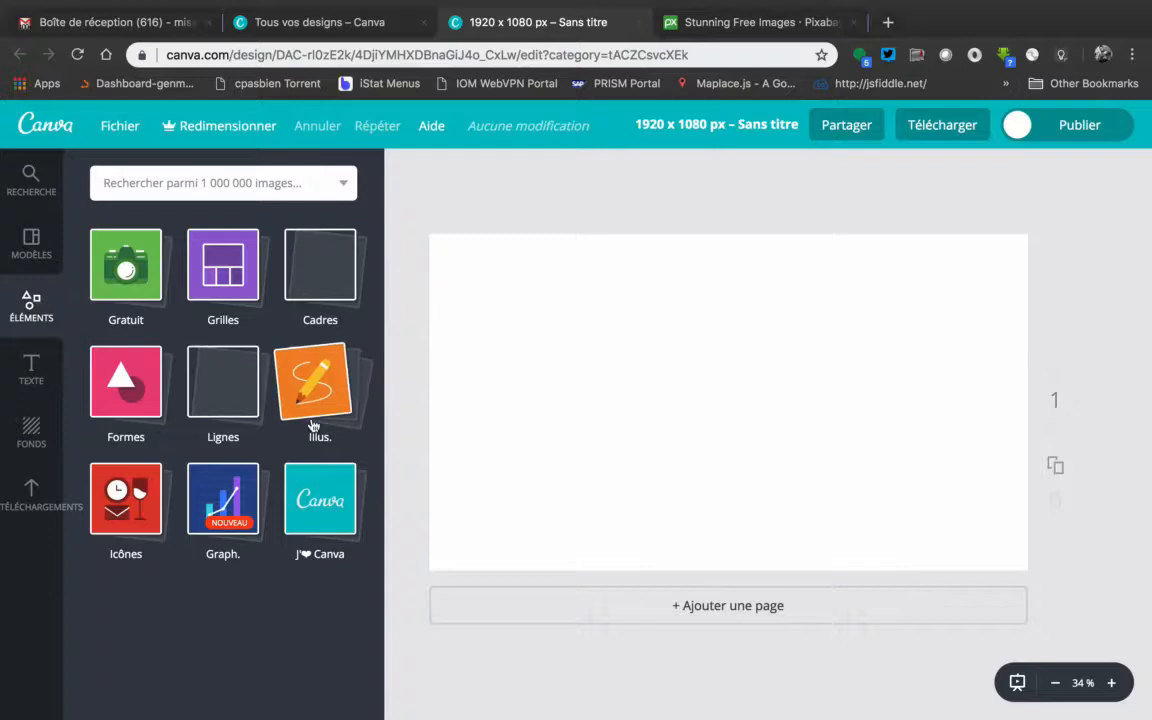
{"action": "left_click", "coordinate": [31, 370]}
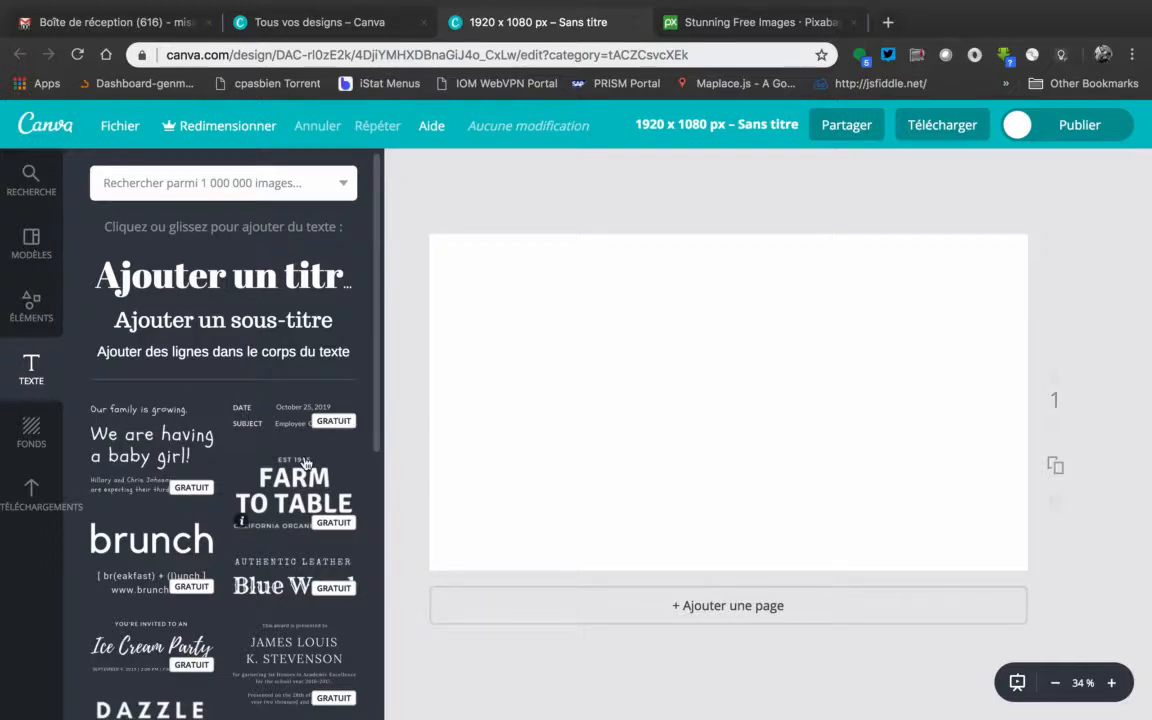
{"action": "scroll", "coordinate": [306, 463], "scroll_direction": "down", "scroll_amount": 5}
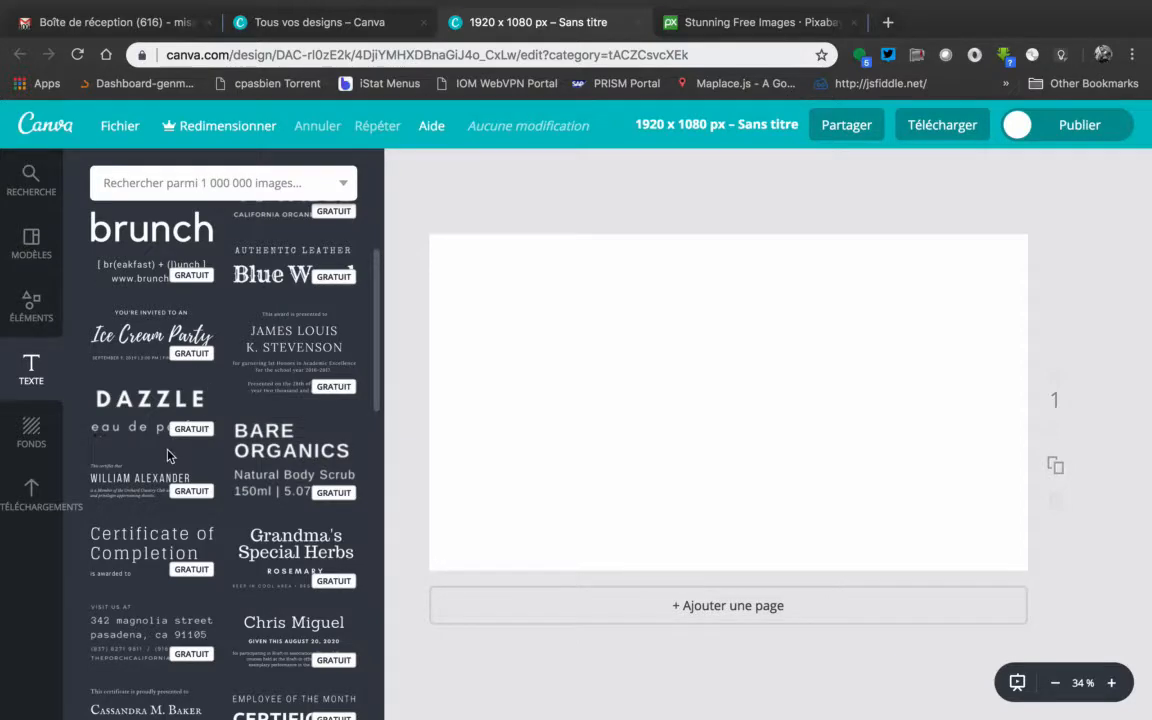
{"action": "scroll", "coordinate": [168, 455], "scroll_direction": "down", "scroll_amount": 8}
{"action": "scroll", "coordinate": [168, 455], "scroll_direction": "down", "scroll_amount": 12}
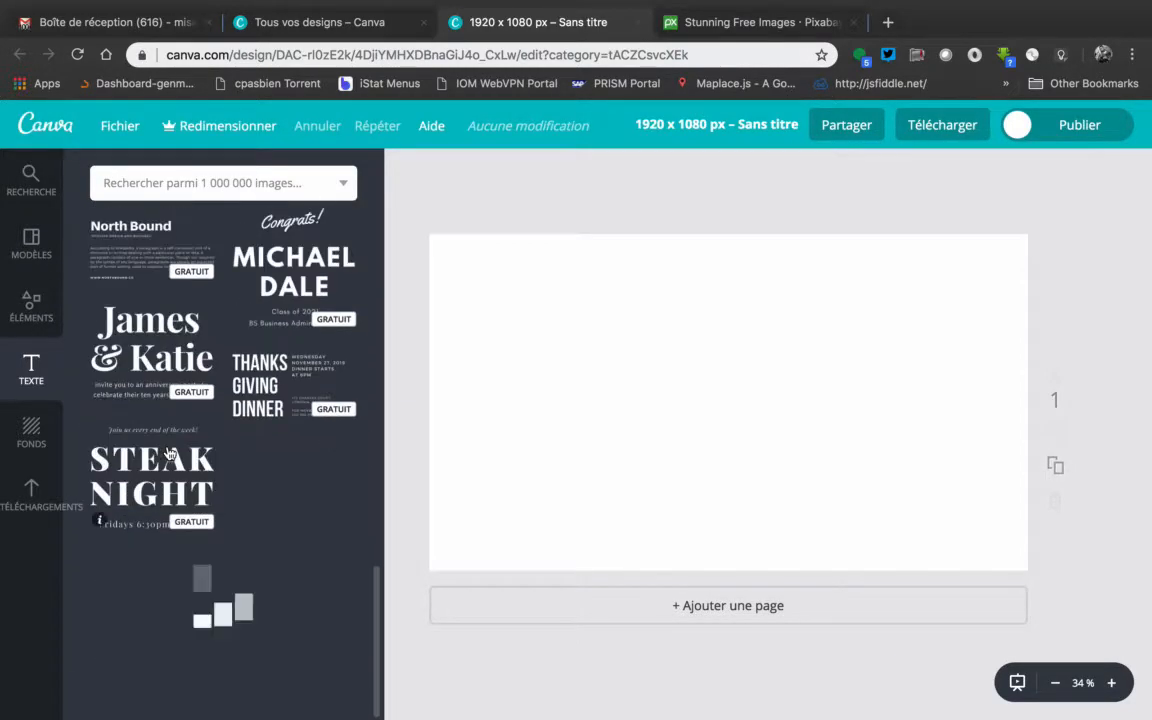
{"action": "scroll", "coordinate": [168, 455], "scroll_direction": "down", "scroll_amount": 5}
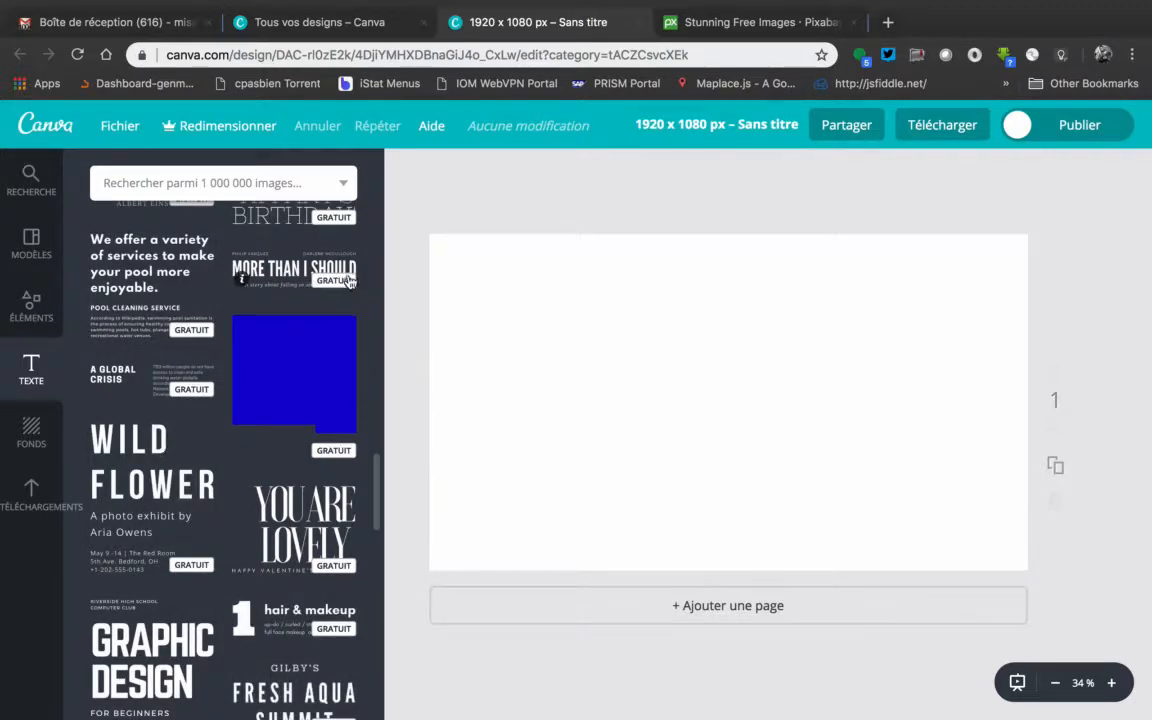
{"action": "scroll", "coordinate": [270, 250], "scroll_direction": "up", "scroll_amount": 15}
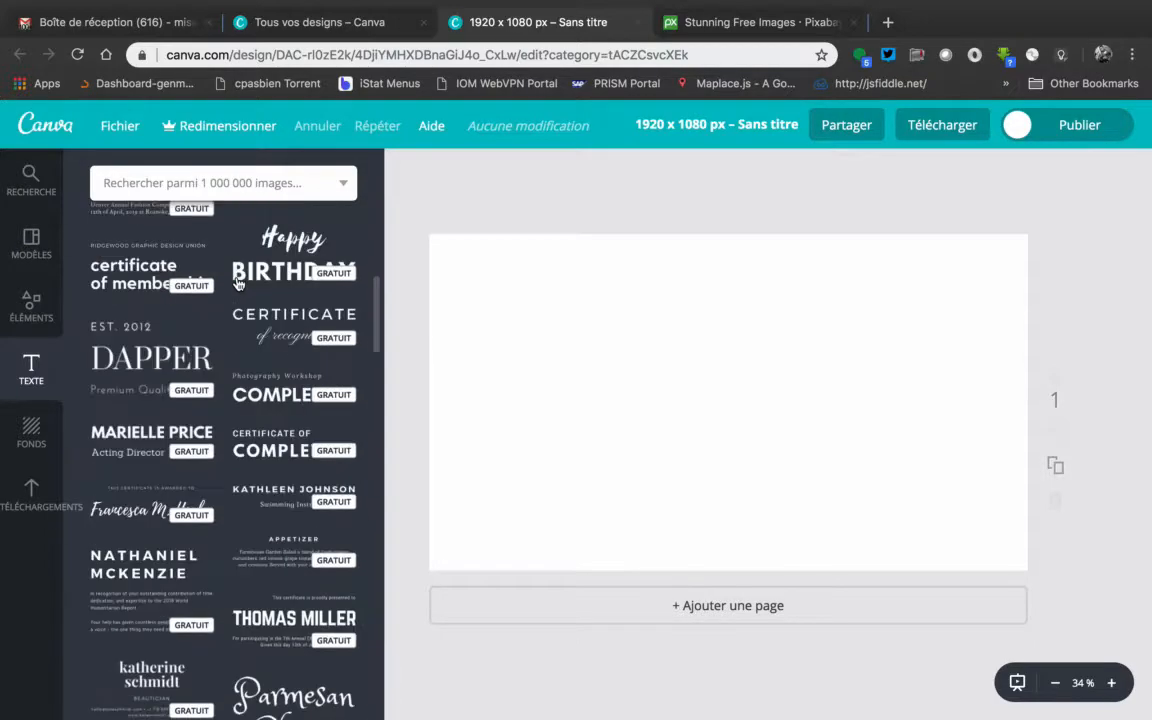
Try the free plain purple background on the blank page and delete it
{"action": "left_click", "coordinate": [38, 432]}
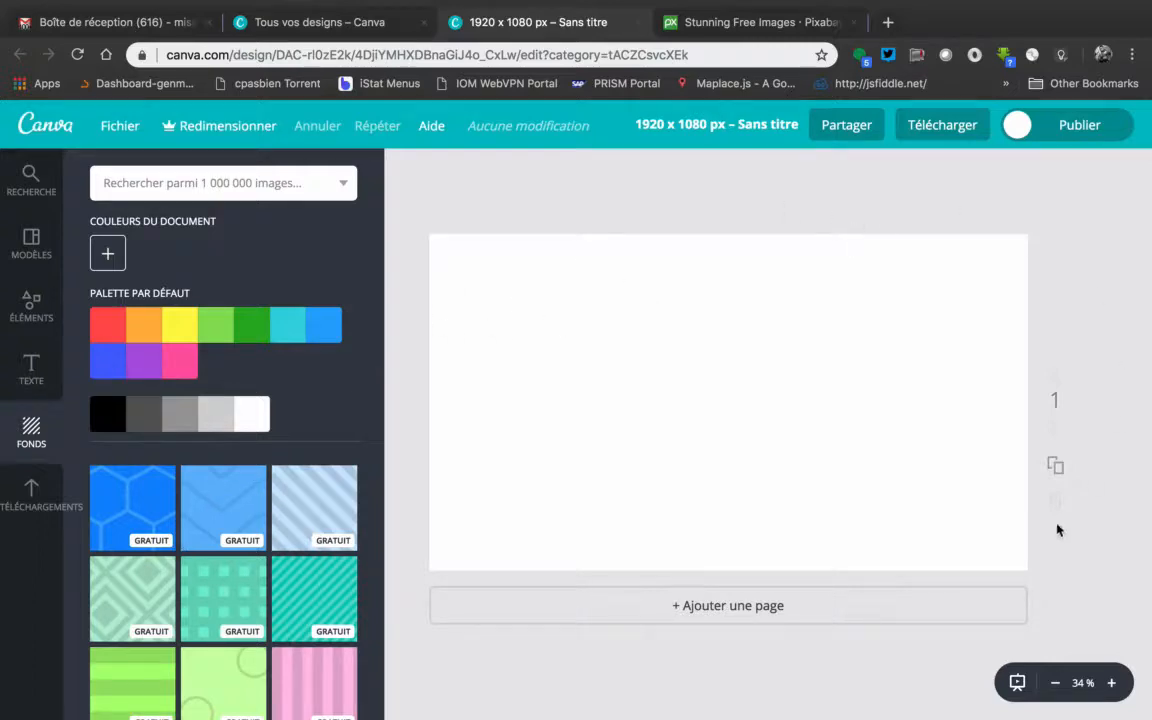
{"action": "scroll", "coordinate": [231, 602], "scroll_direction": "down", "scroll_amount": 10}
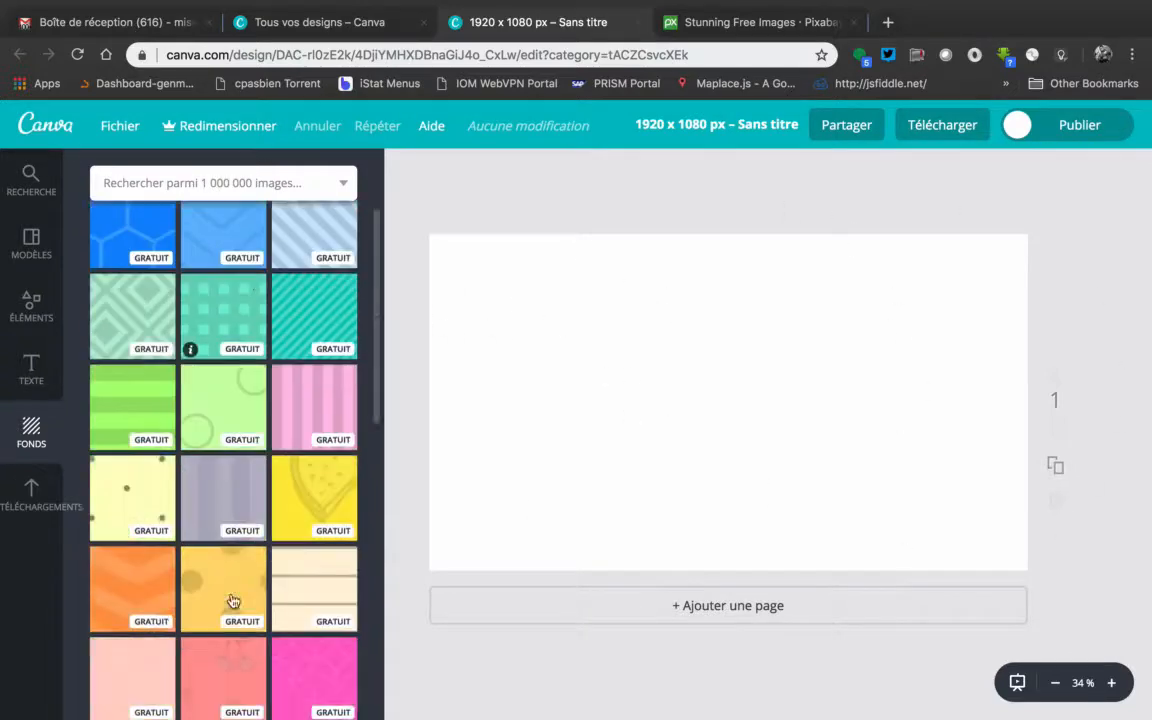
{"action": "scroll", "coordinate": [233, 601], "scroll_direction": "down", "scroll_amount": 15}
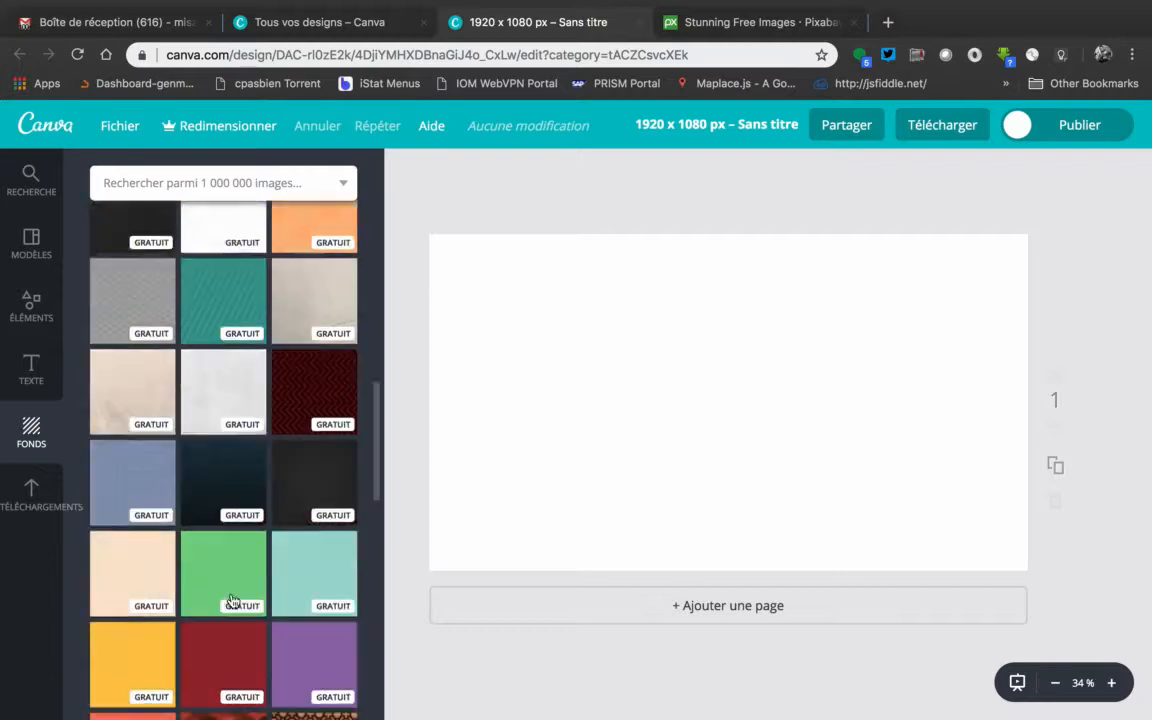
{"action": "scroll", "coordinate": [233, 601], "scroll_direction": "up", "scroll_amount": 18}
{"action": "scroll", "coordinate": [233, 601], "scroll_direction": "down", "scroll_amount": 7}
{"action": "scroll", "coordinate": [231, 601], "scroll_direction": "down", "scroll_amount": 5}
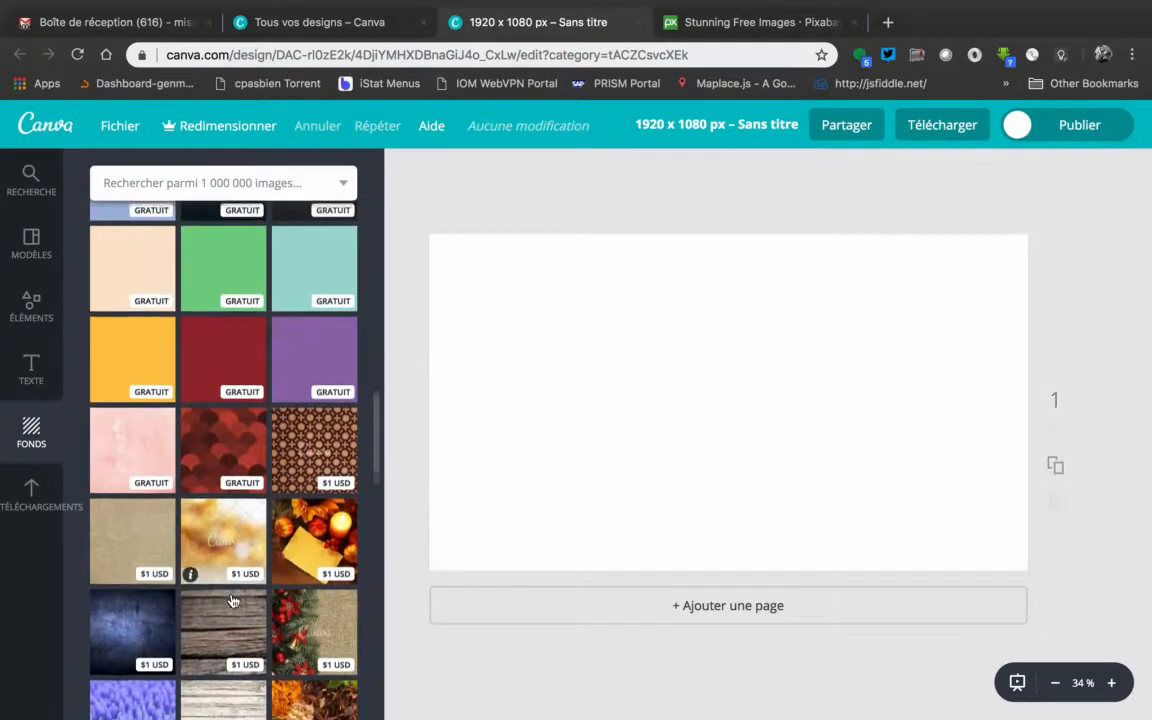
{"action": "left_click", "coordinate": [307, 347]}
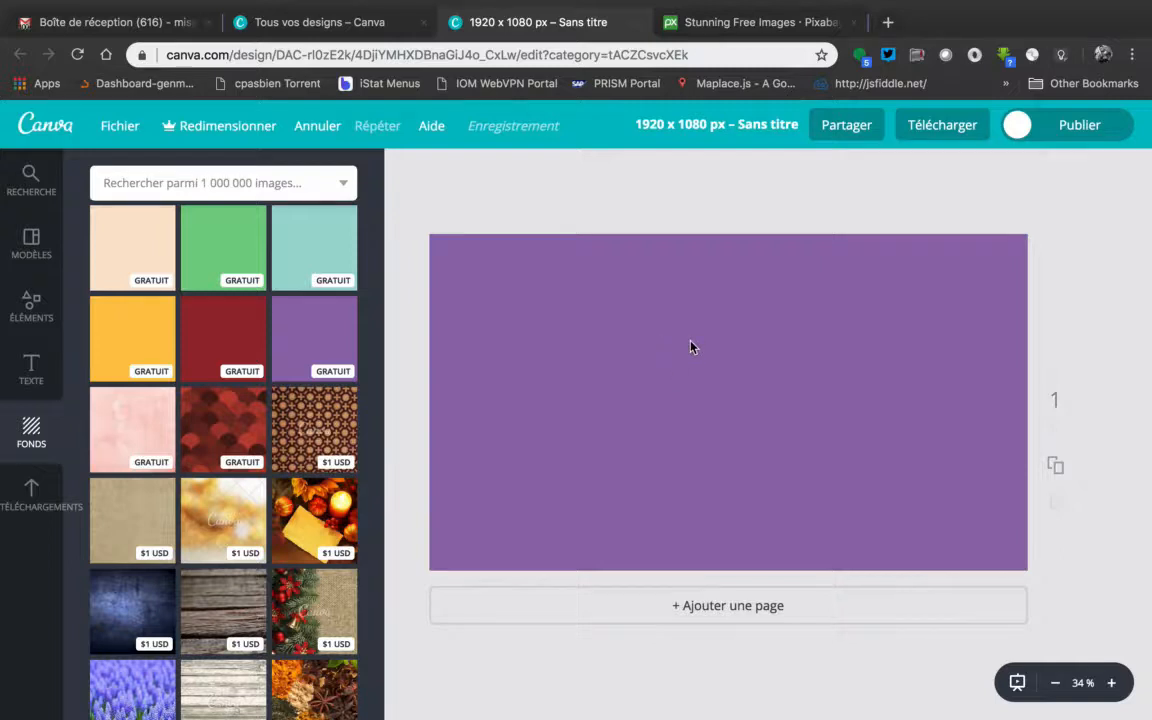
{"action": "left_click", "coordinate": [611, 350]}
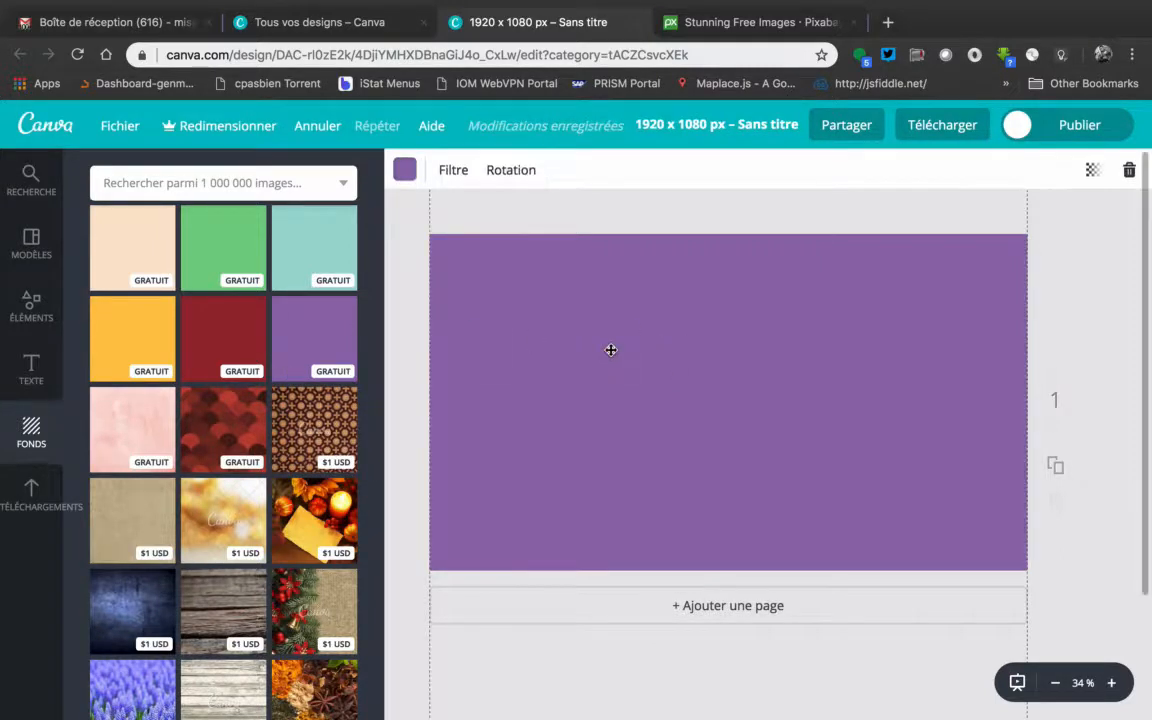
{"action": "key", "text": "Delete"}
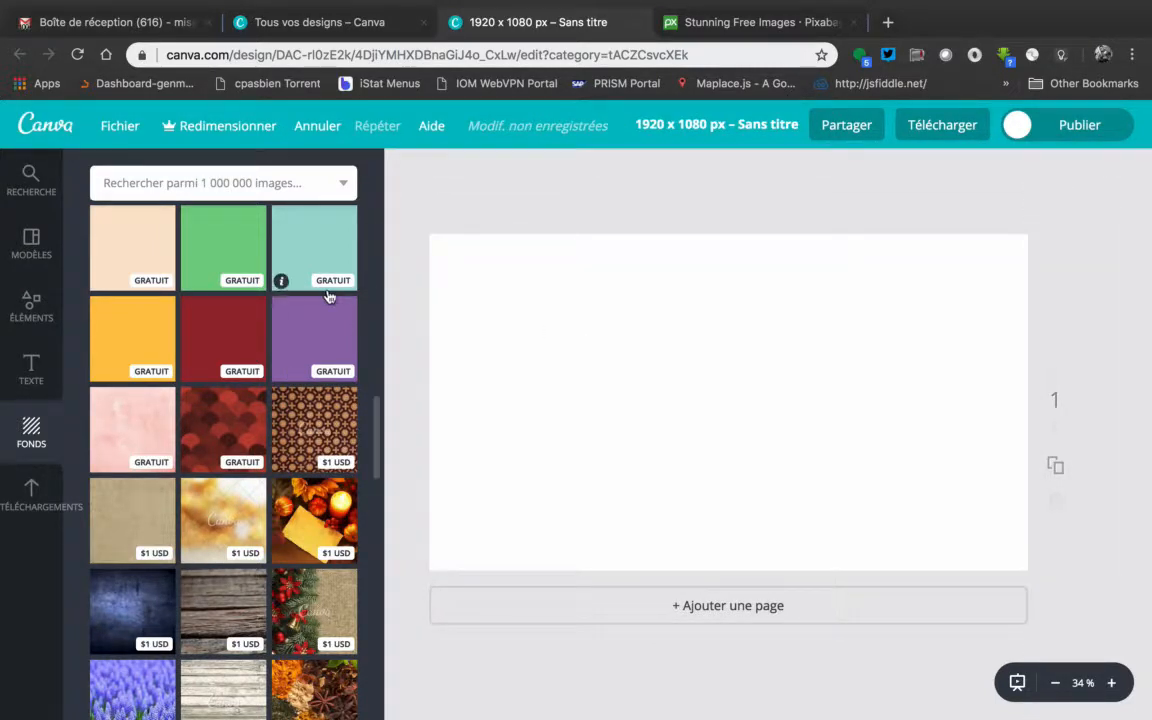
{"action": "scroll", "coordinate": [242, 326], "scroll_direction": "down", "scroll_amount": 10}
{"action": "scroll", "coordinate": [242, 326], "scroll_direction": "up", "scroll_amount": 10}
Examine the template sources and look through the free and paid Canva templates
{"action": "left_click", "coordinate": [31, 215]}
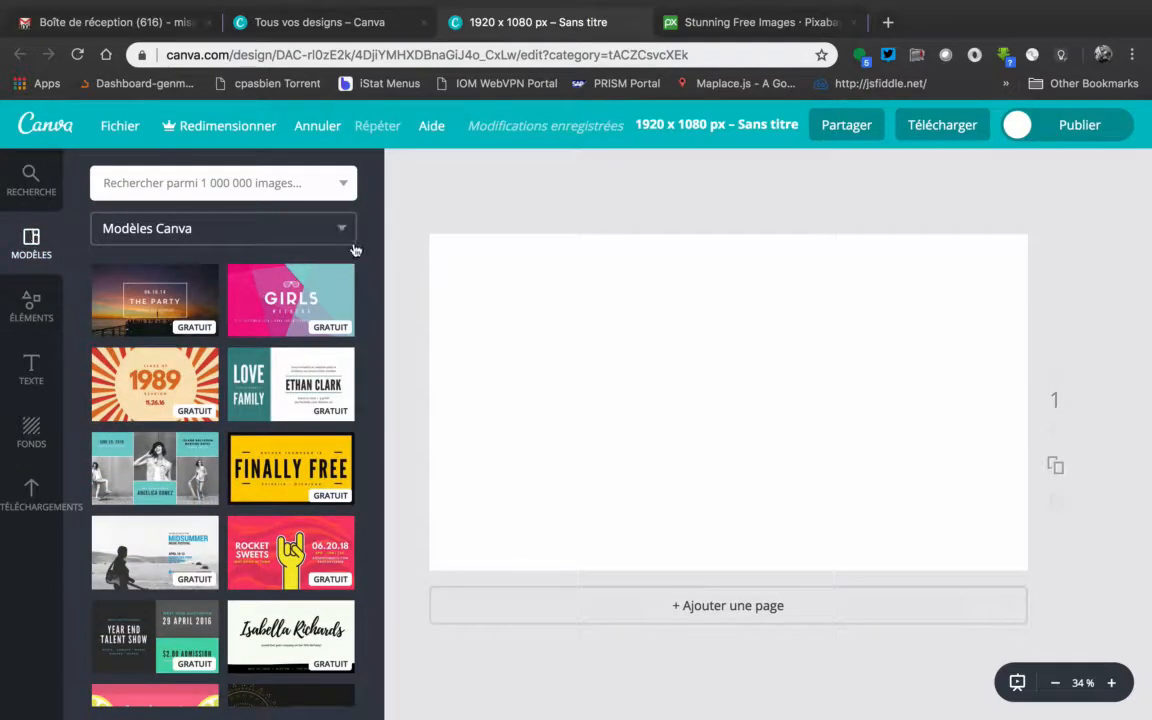
{"action": "left_click", "coordinate": [339, 228]}
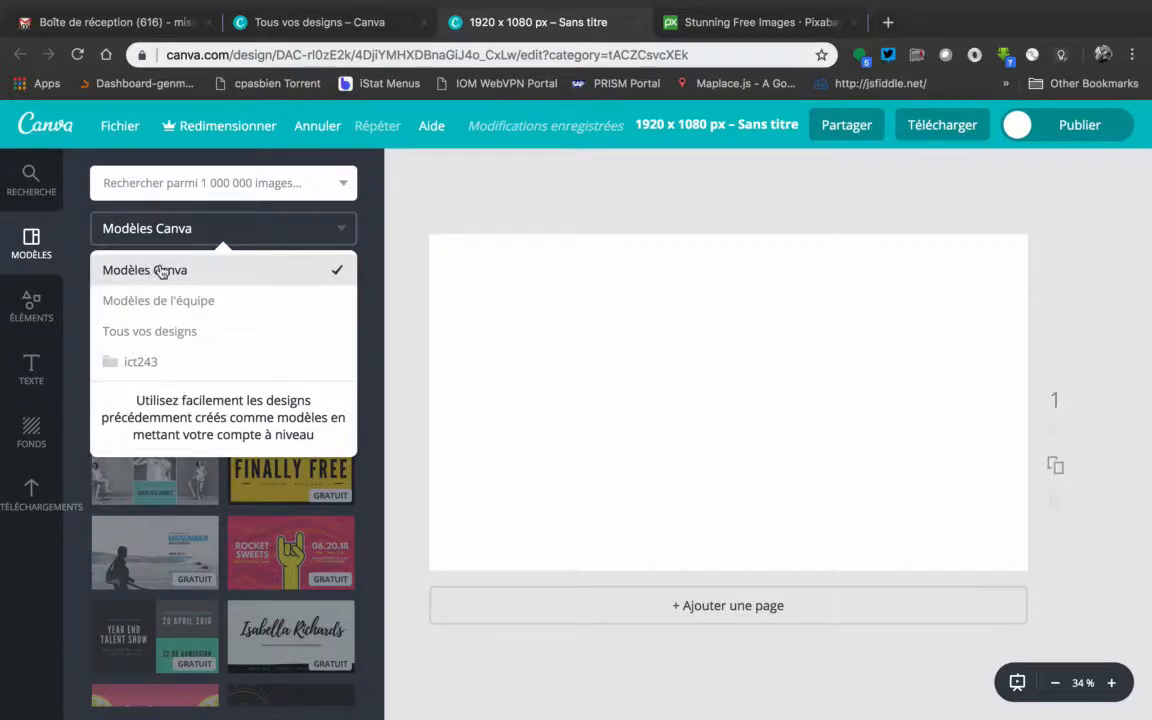
{"action": "left_click", "coordinate": [381, 245]}
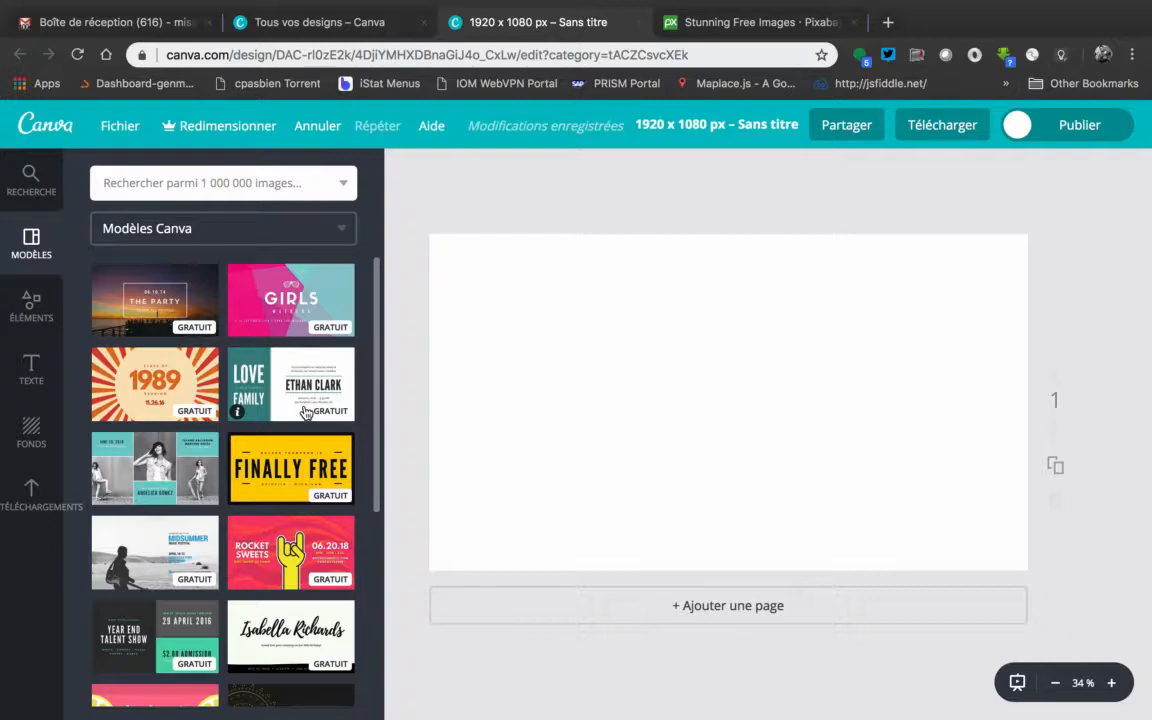
{"action": "scroll", "coordinate": [305, 412], "scroll_direction": "down", "scroll_amount": 8}
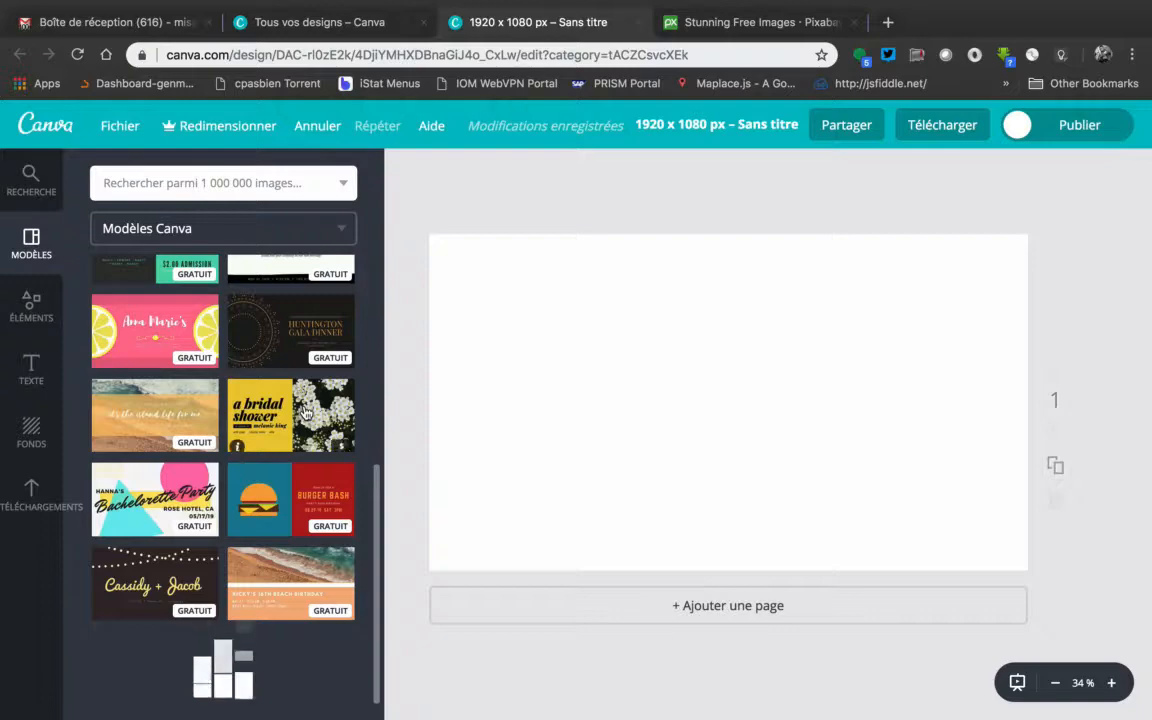
{"action": "scroll", "coordinate": [305, 412], "scroll_direction": "down", "scroll_amount": 14}
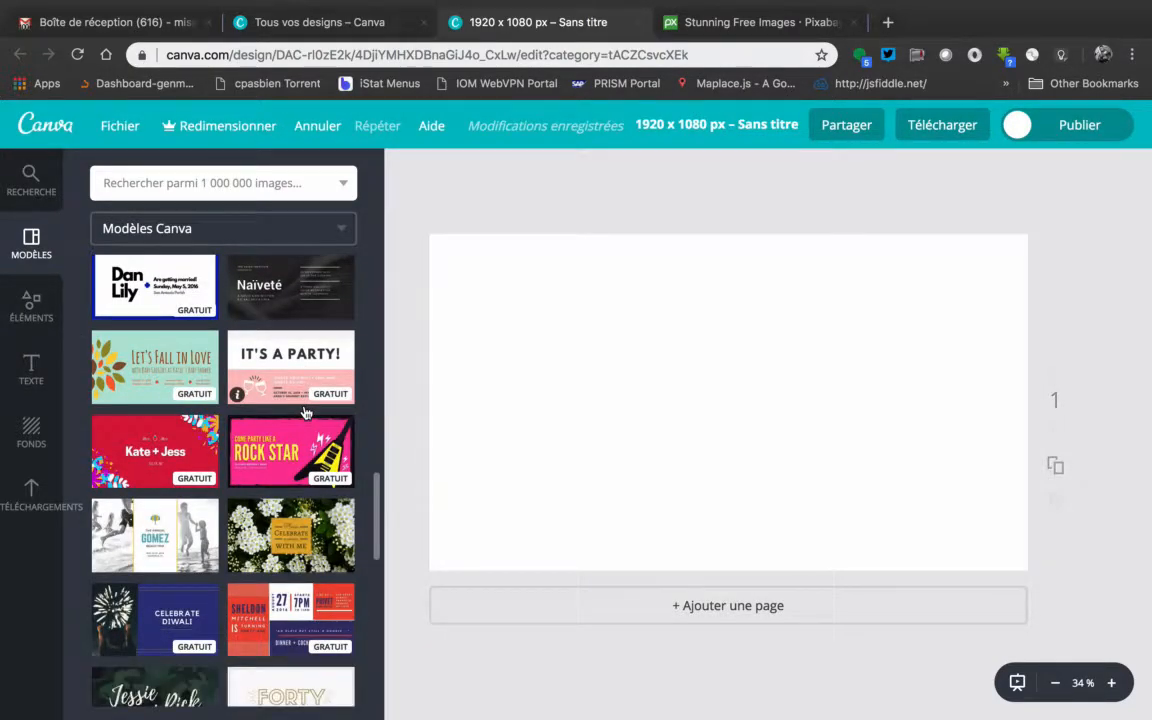
{"action": "scroll", "coordinate": [305, 412], "scroll_direction": "down", "scroll_amount": 10}
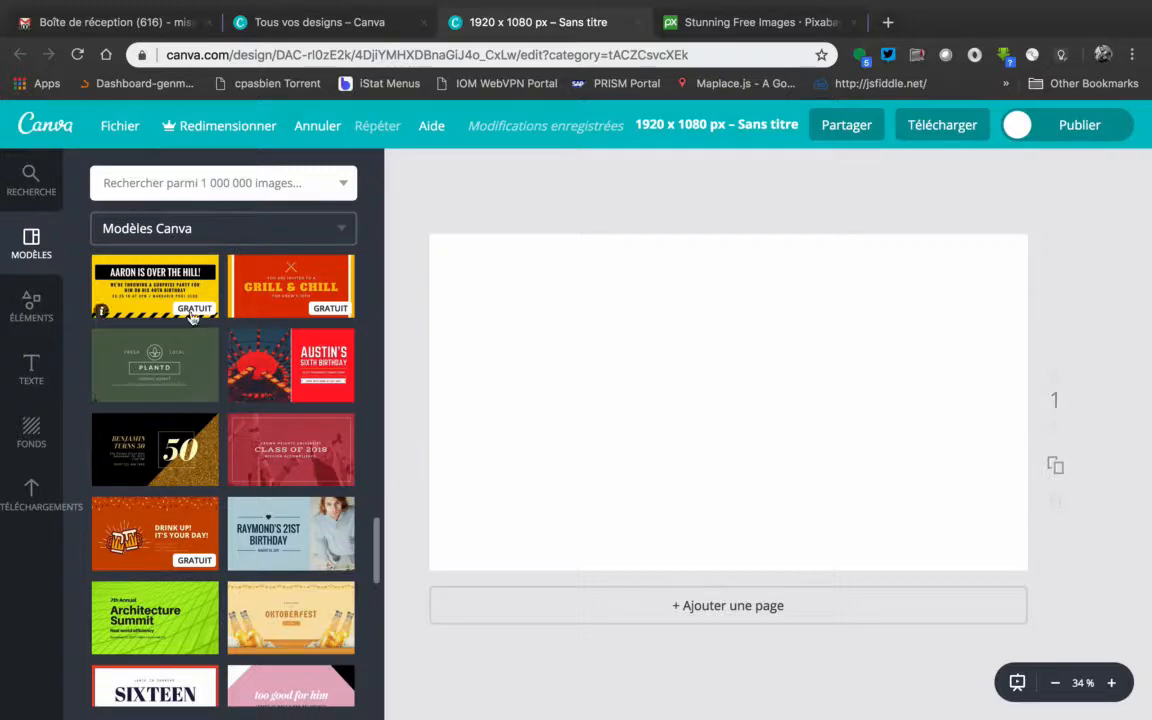
{"action": "scroll", "coordinate": [195, 315], "scroll_direction": "up", "scroll_amount": 2}
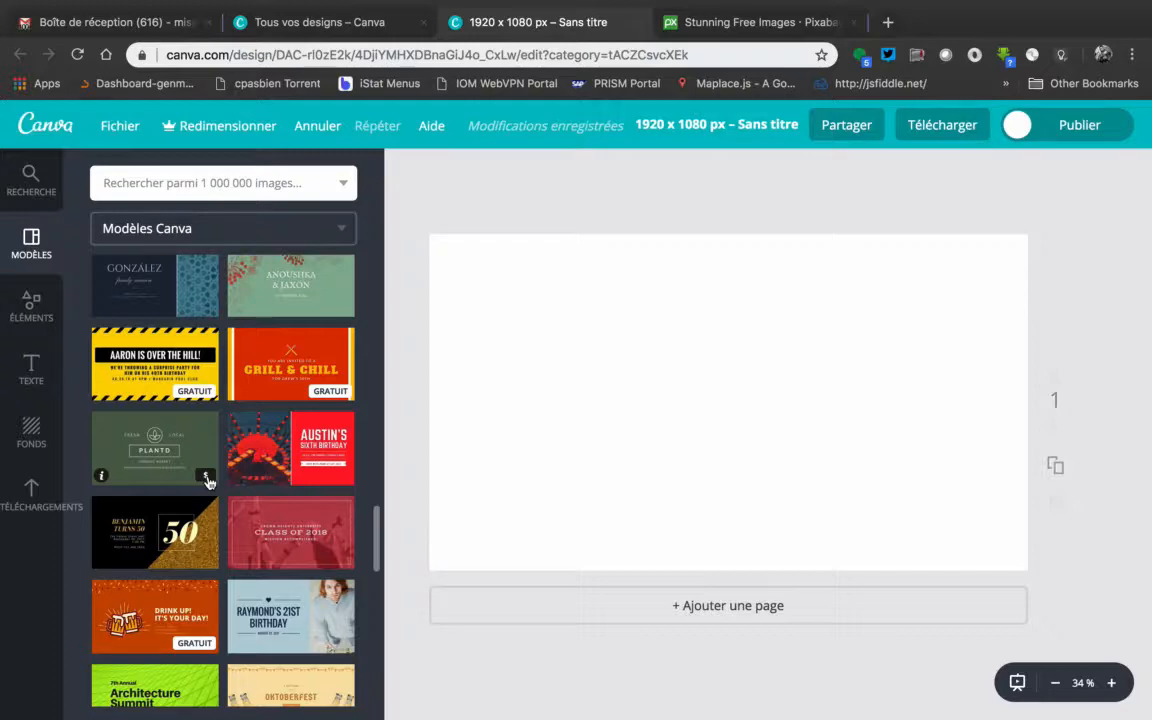
{"action": "scroll", "coordinate": [207, 483], "scroll_direction": "down", "scroll_amount": 5}
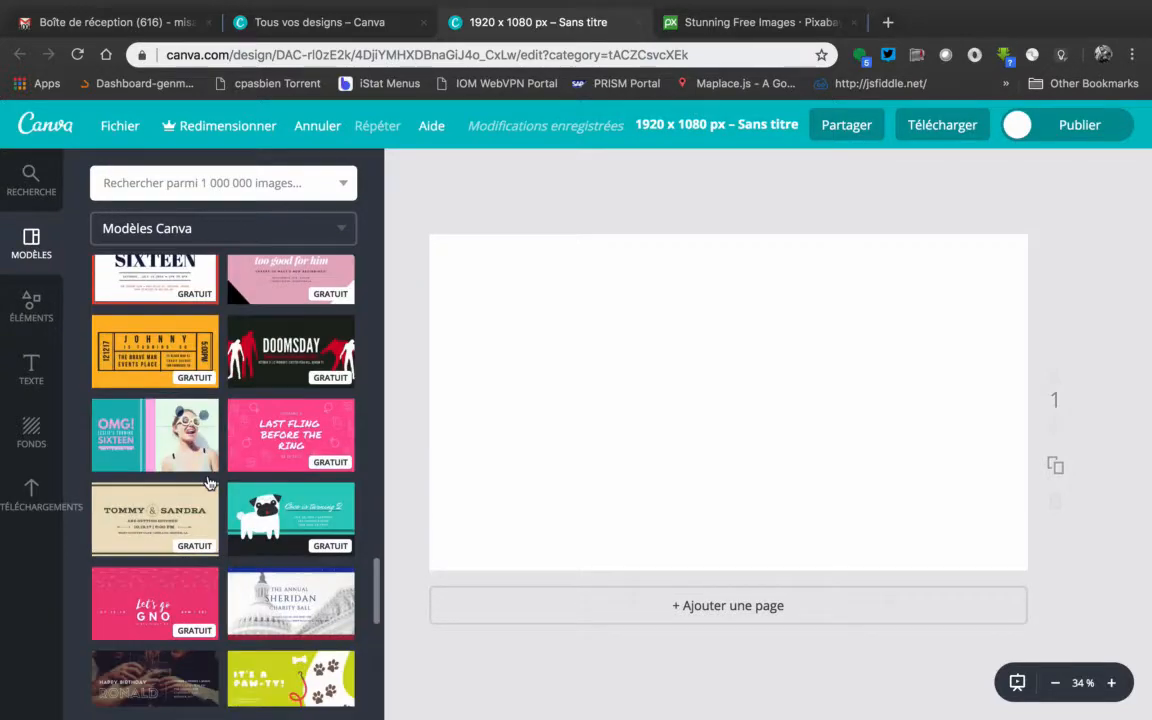
{"action": "scroll", "coordinate": [207, 483], "scroll_direction": "up", "scroll_amount": 10}
{"action": "scroll", "coordinate": [207, 483], "scroll_direction": "up", "scroll_amount": 5}
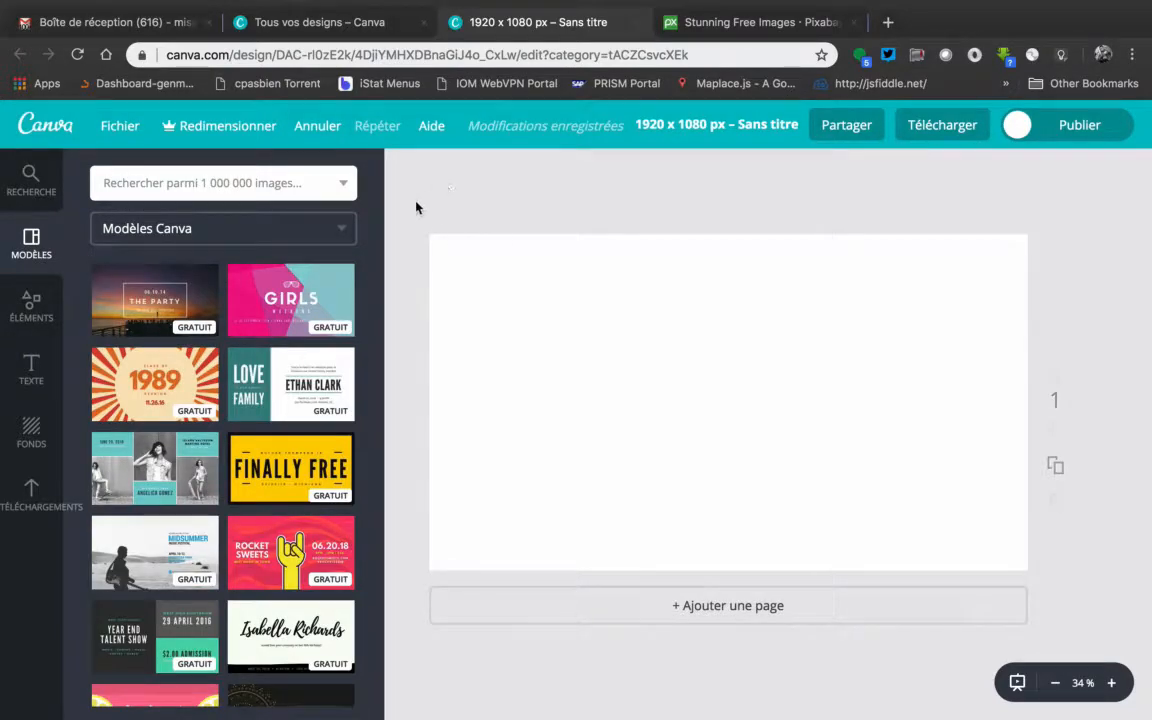
{"action": "left_click_drag", "start_coordinate": [408, 207], "coordinate": [1045, 596]}
{"action": "left_click_drag", "start_coordinate": [413, 199], "coordinate": [1044, 590]}
Insert the uploaded photo of hands typing on a laptop into the blank page
{"action": "left_click", "coordinate": [31, 495]}
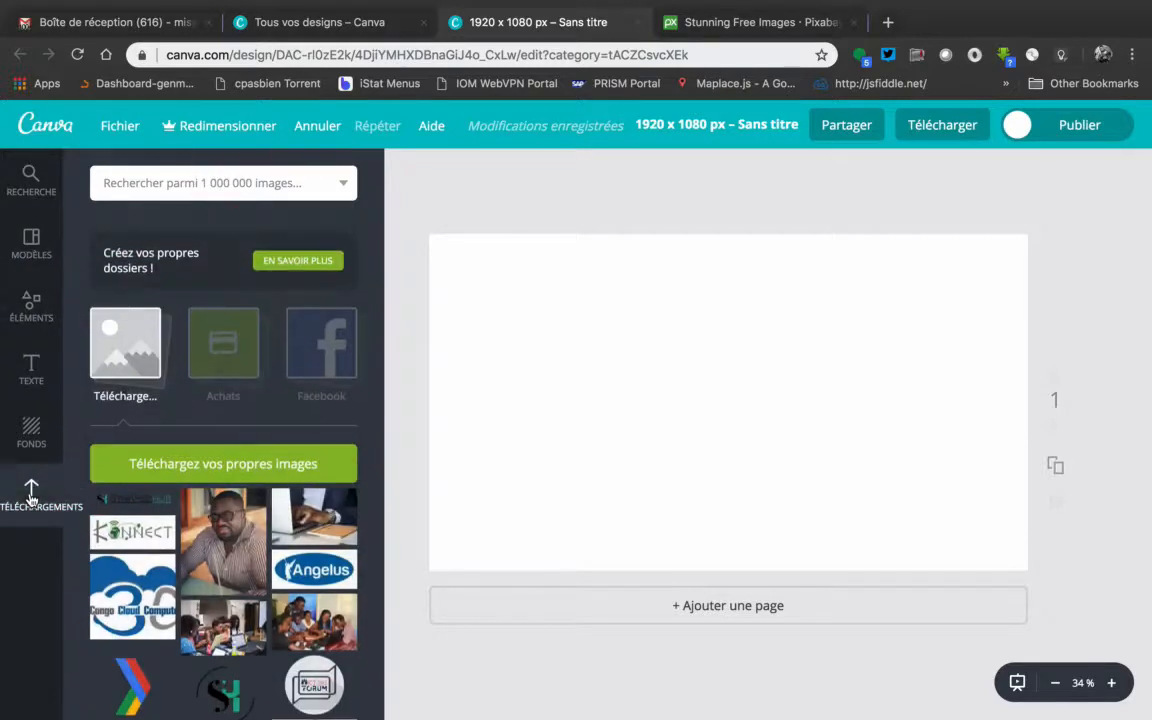
{"action": "scroll", "coordinate": [285, 450], "scroll_direction": "down", "scroll_amount": 3}
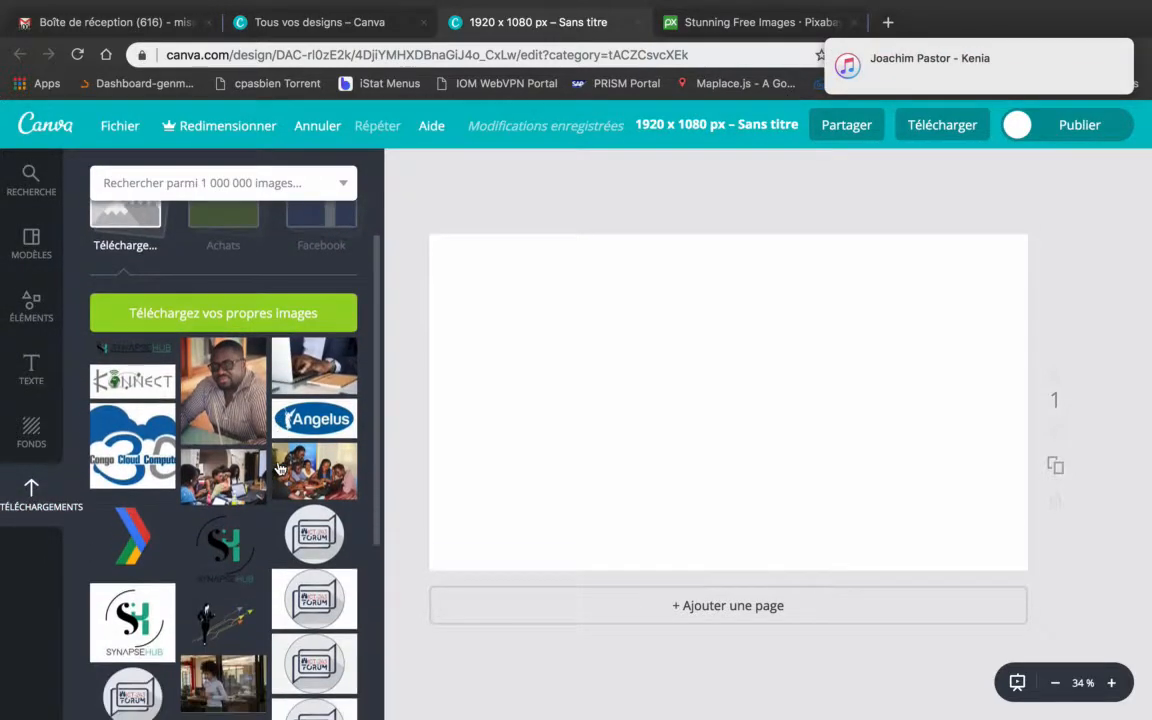
{"action": "left_click", "coordinate": [309, 362]}
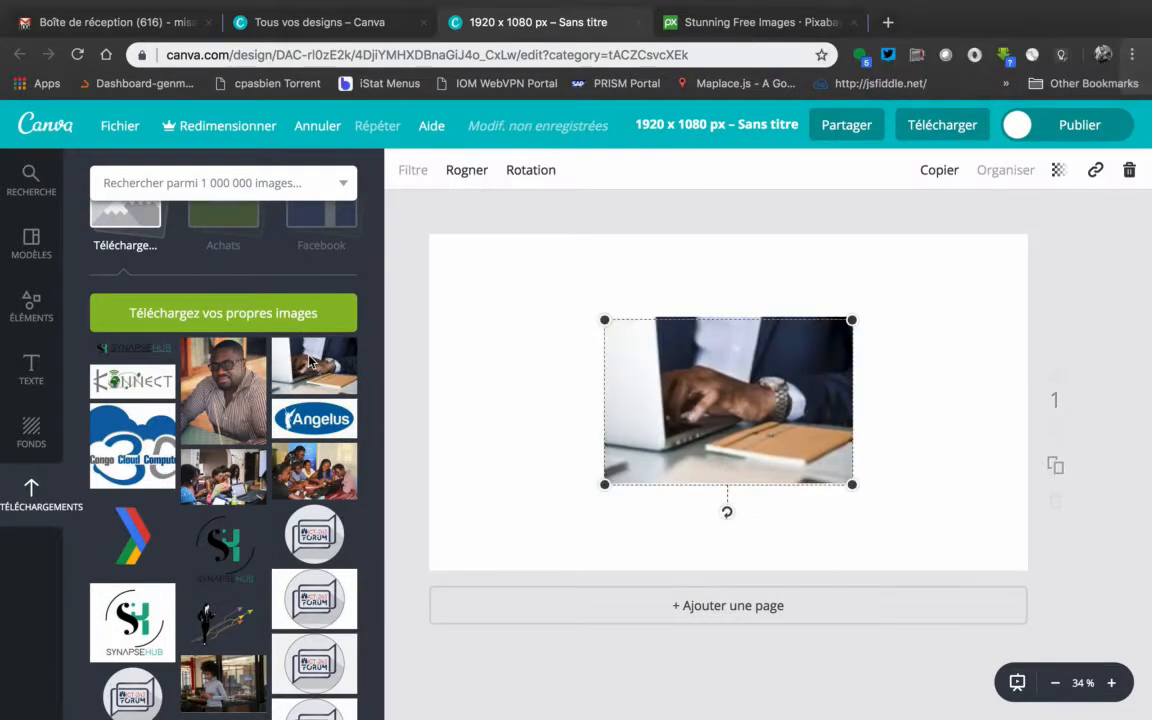
Enlarge the laptop photo beyond the page edges and reposition it so it fills the whole page
{"action": "left_click_drag", "start_coordinate": [607, 327], "coordinate": [401, 221]}
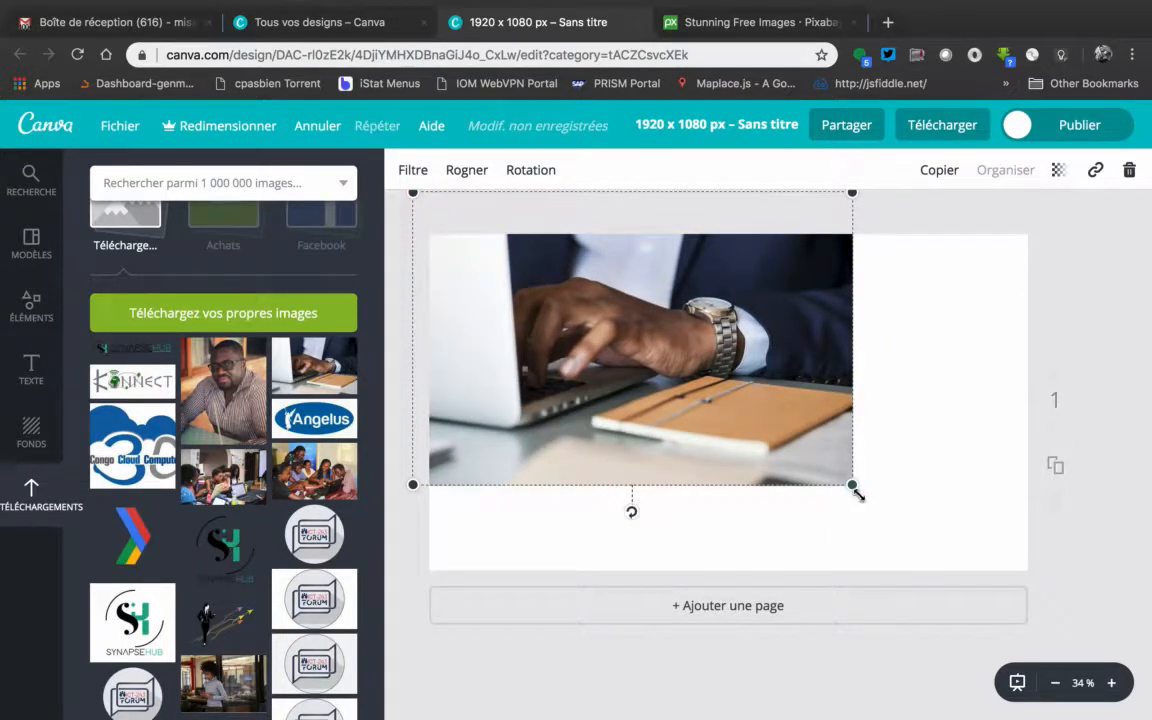
{"action": "left_click_drag", "start_coordinate": [855, 488], "coordinate": [1131, 594]}
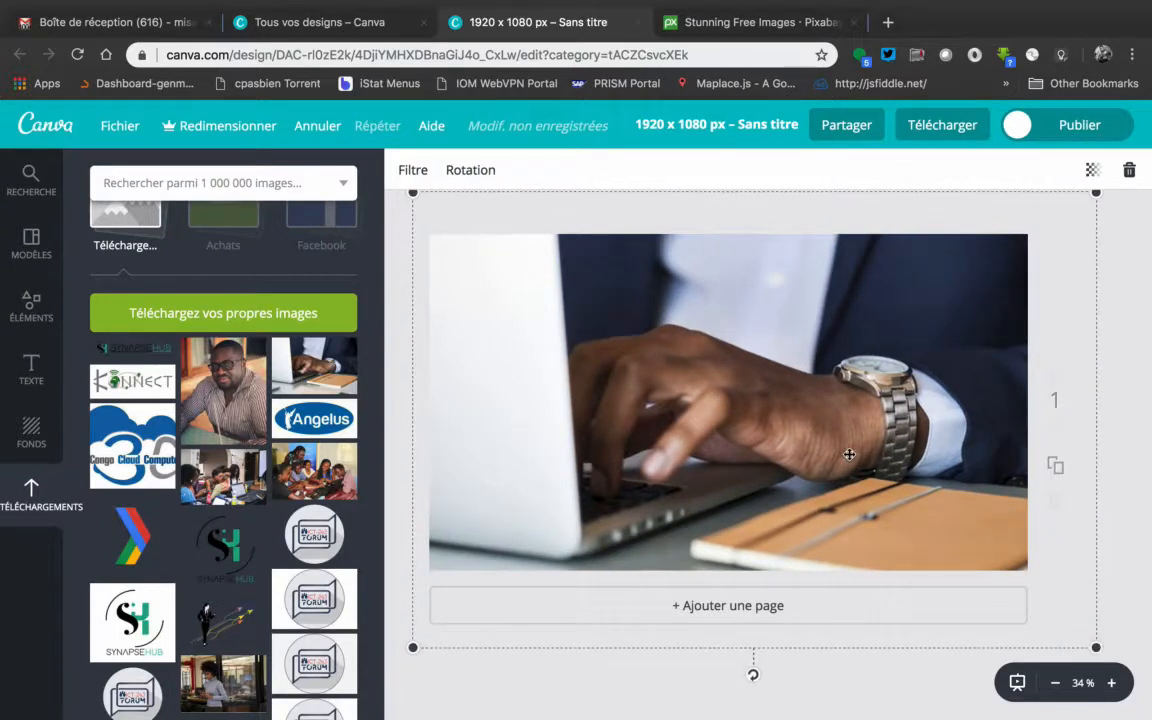
{"action": "mouse_move", "coordinate": [843, 454]}
{"action": "left_mouse_down"}
{"action": "mouse_move", "coordinate": [798, 455]}
{"action": "mouse_move", "coordinate": [918, 453]}
{"action": "mouse_move", "coordinate": [848, 458]}
{"action": "left_mouse_up"}
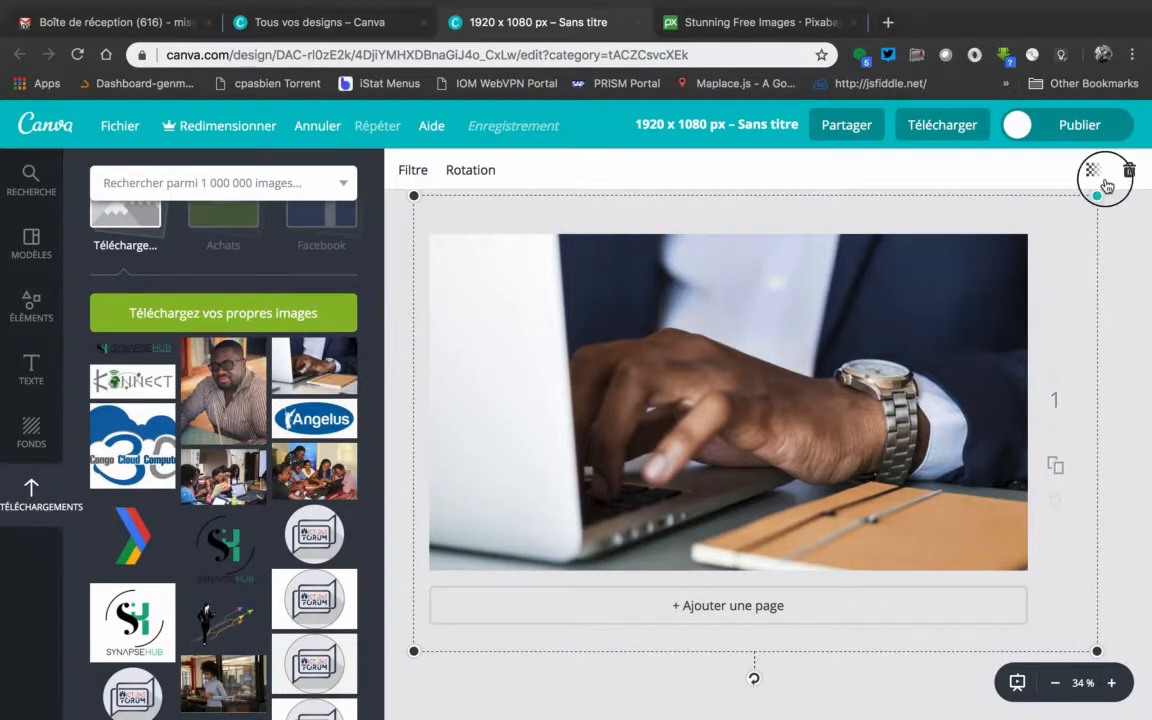
{"action": "left_click_drag", "start_coordinate": [1097, 195], "coordinate": [1135, 125]}
{"action": "left_click_drag", "start_coordinate": [858, 368], "coordinate": [806, 354]}
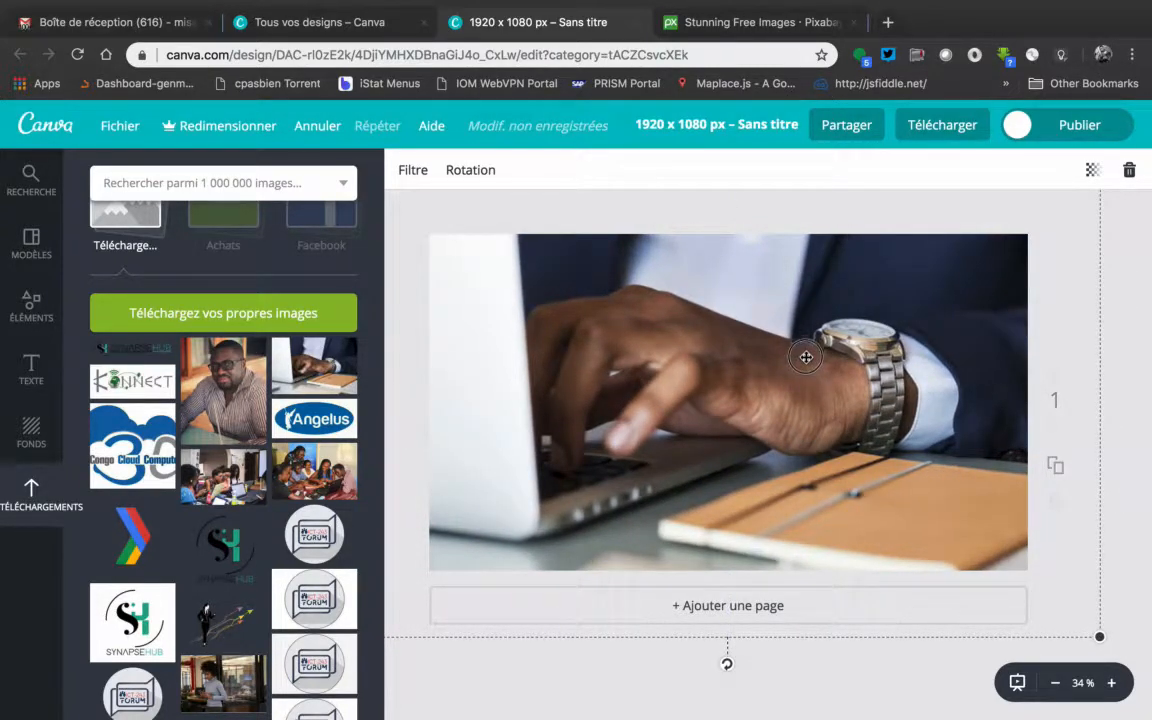
{"action": "left_click", "coordinate": [1128, 349]}
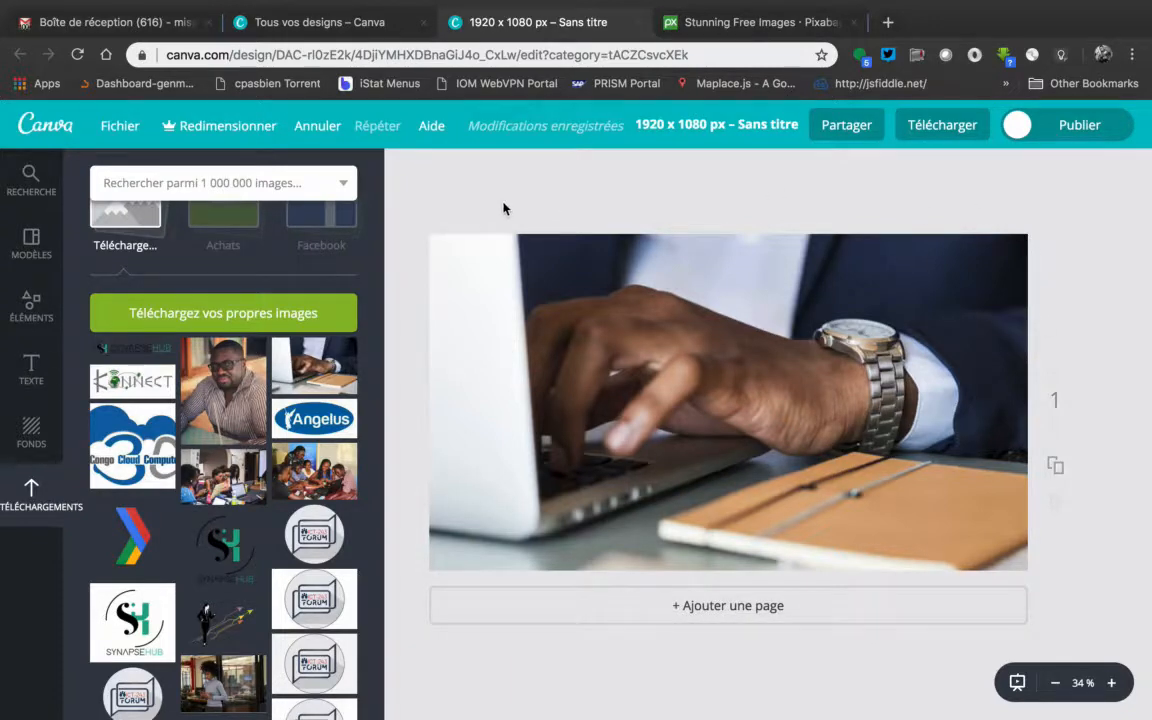
Add a free solid white square shape over the laptop photo
{"action": "left_click", "coordinate": [30, 300]}
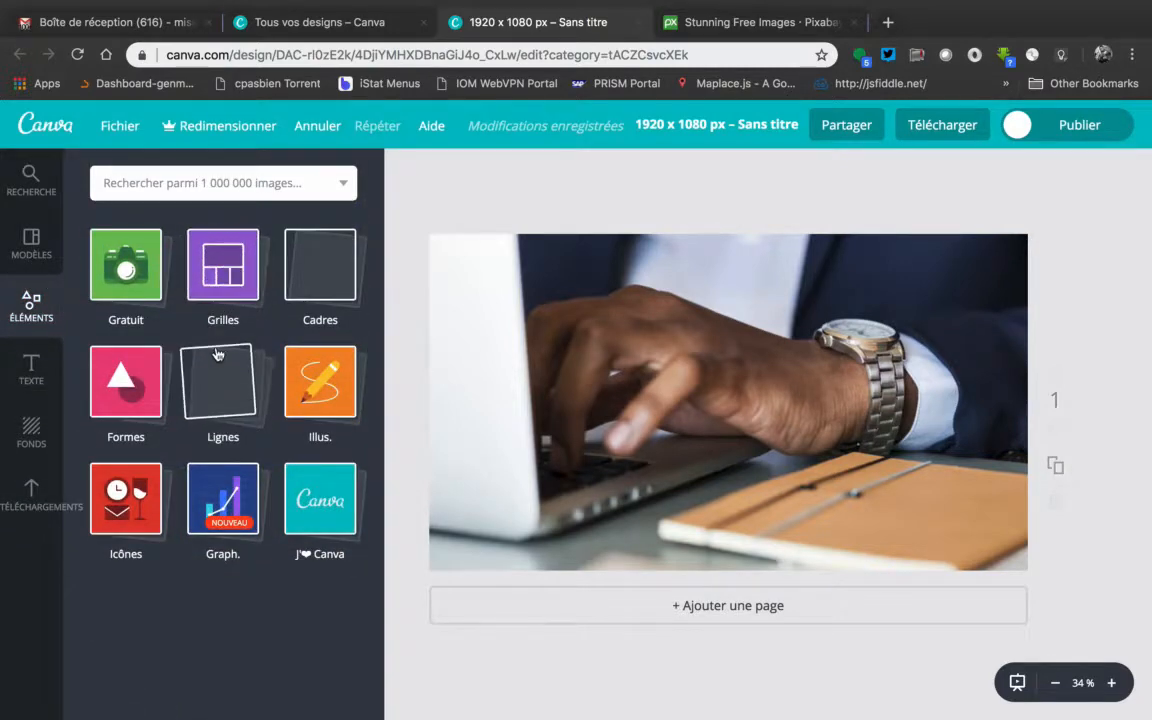
{"action": "left_click", "coordinate": [129, 373]}
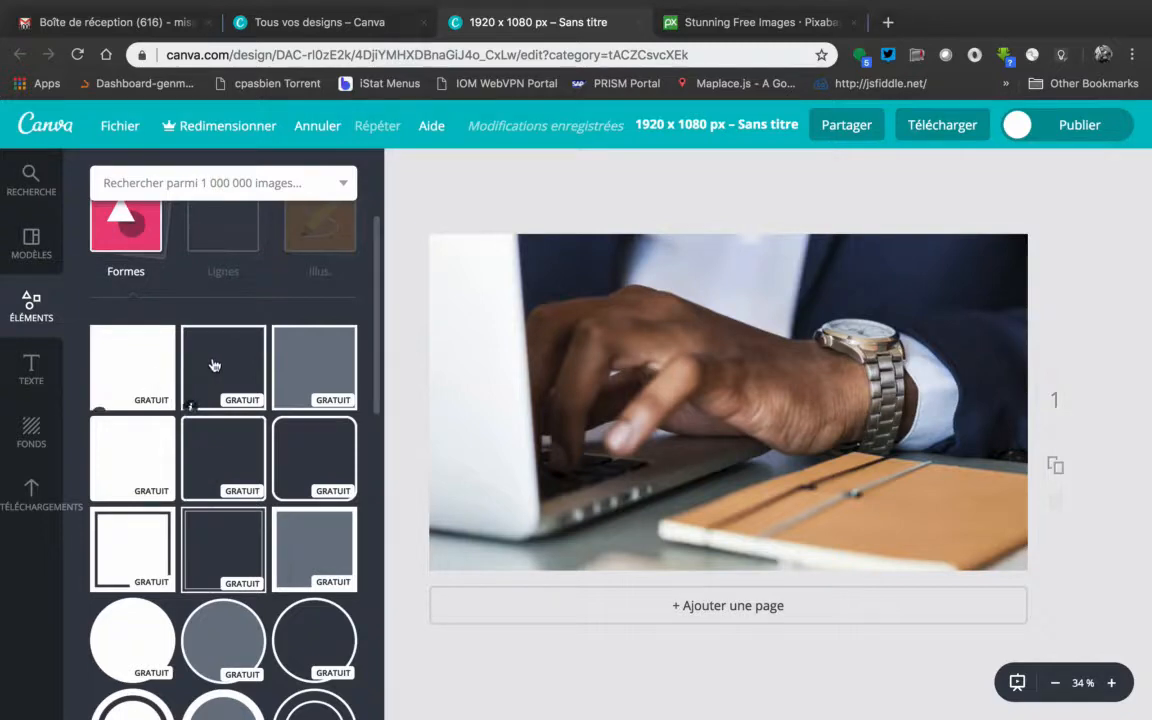
{"action": "left_click", "coordinate": [126, 376]}
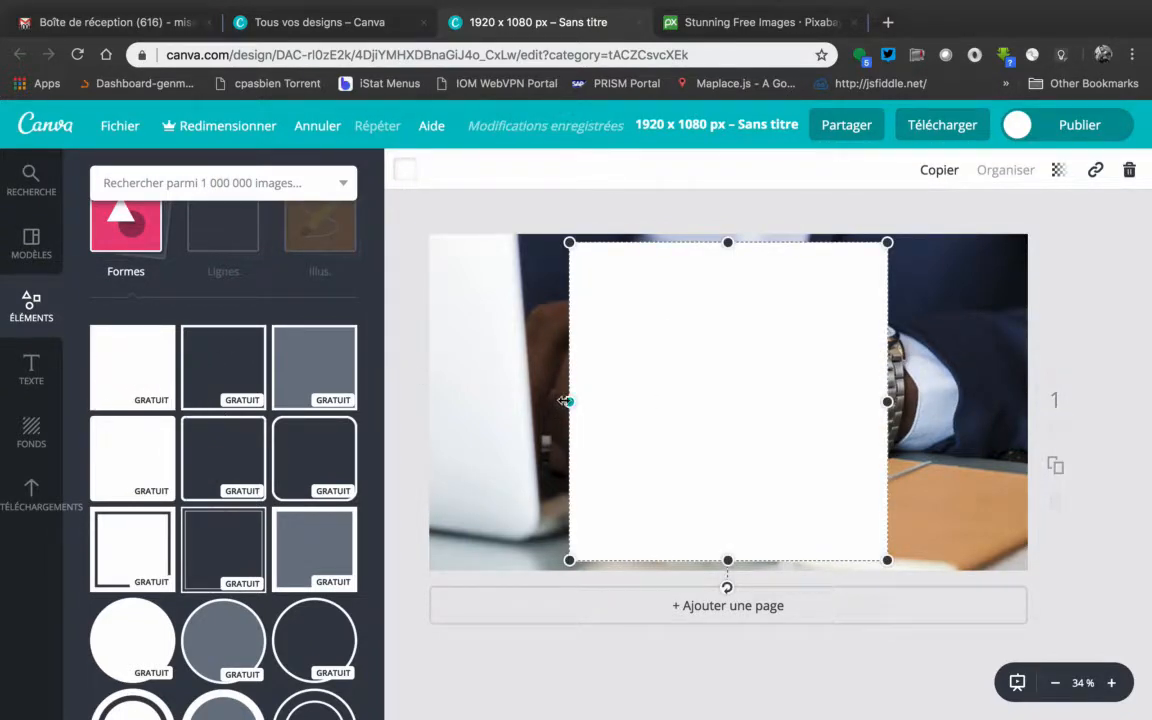
Stretch the white square past all four page edges so it completely covers the laptop photo
{"action": "left_click_drag", "start_coordinate": [569, 401], "coordinate": [404, 401]}
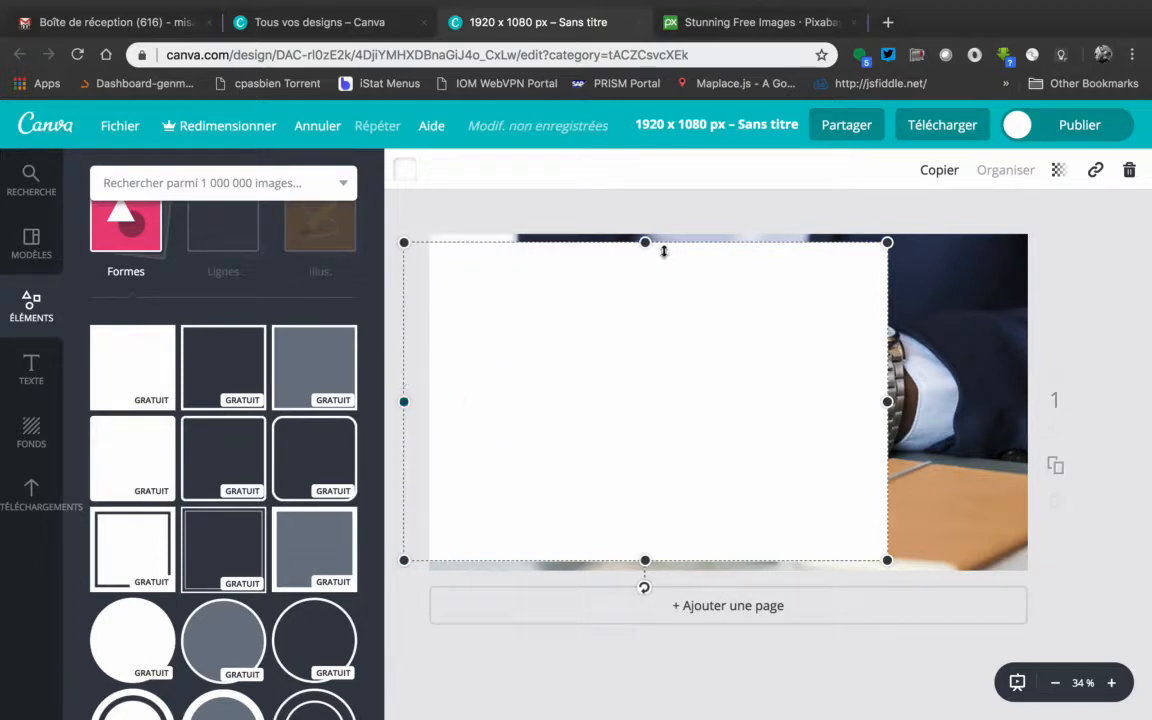
{"action": "left_click_drag", "start_coordinate": [648, 238], "coordinate": [638, 218]}
{"action": "left_click_drag", "start_coordinate": [644, 561], "coordinate": [644, 576]}
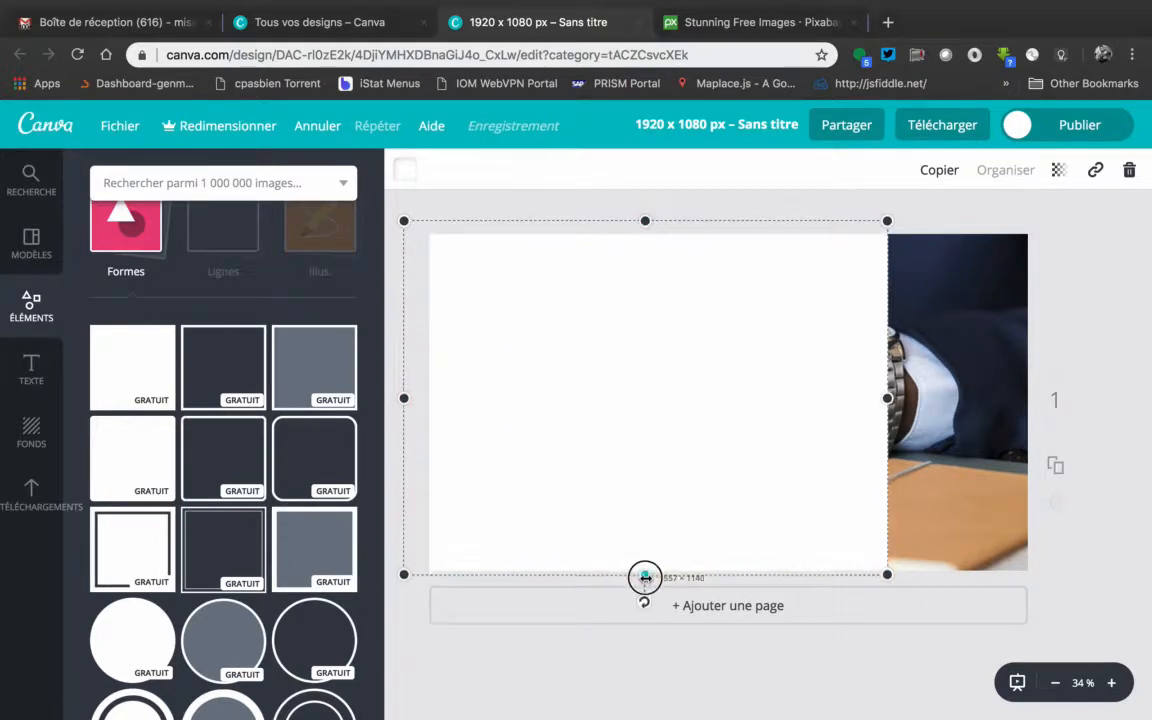
{"action": "left_click_drag", "start_coordinate": [887, 399], "coordinate": [1038, 396]}
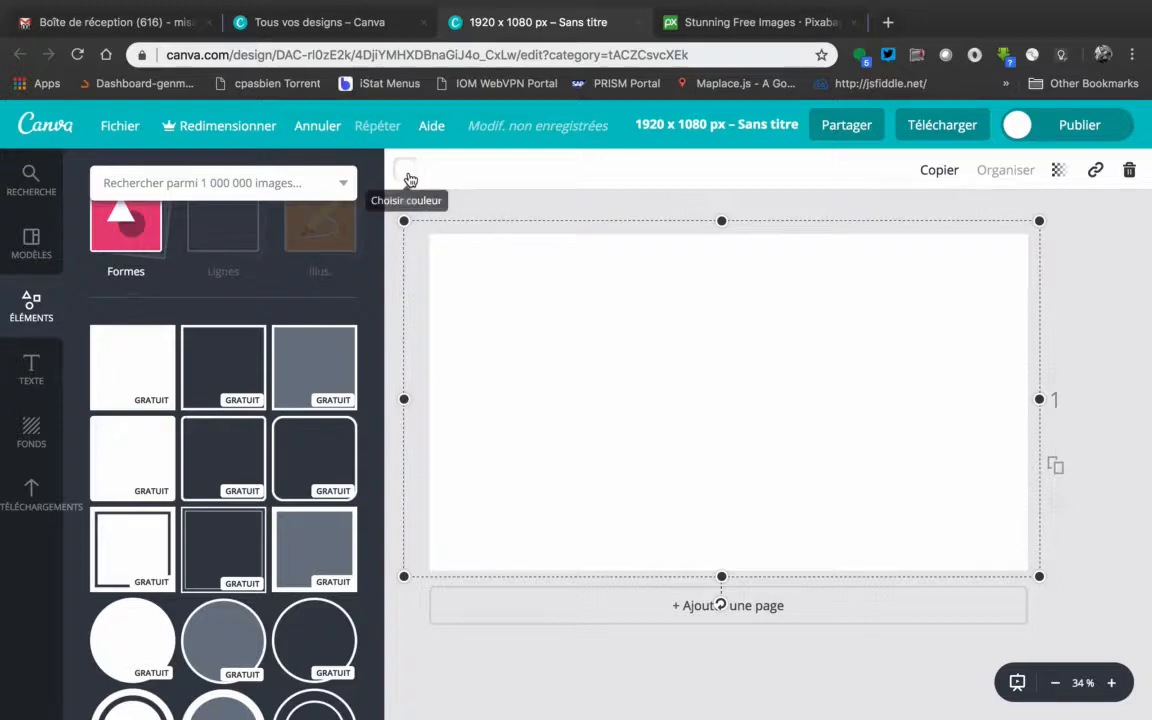
Colour the full-page rectangle black and set its transparency value to 75
{"action": "left_click", "coordinate": [409, 178]}
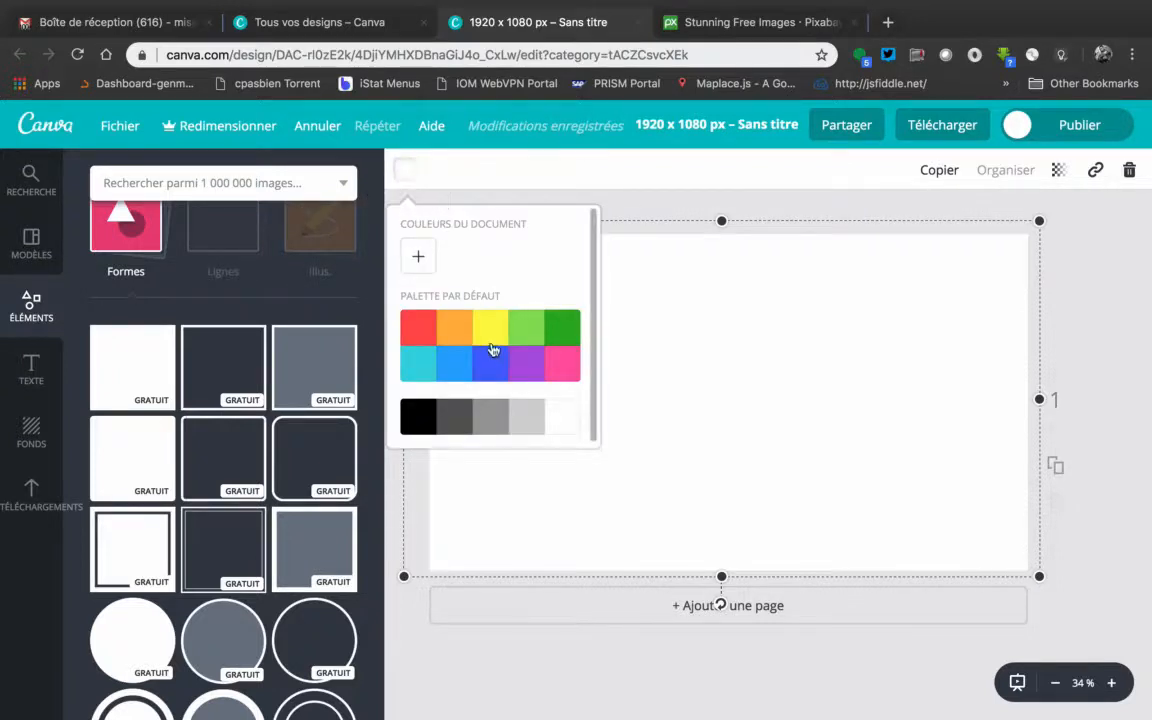
{"action": "left_click", "coordinate": [430, 426]}
{"action": "left_click", "coordinate": [404, 172]}
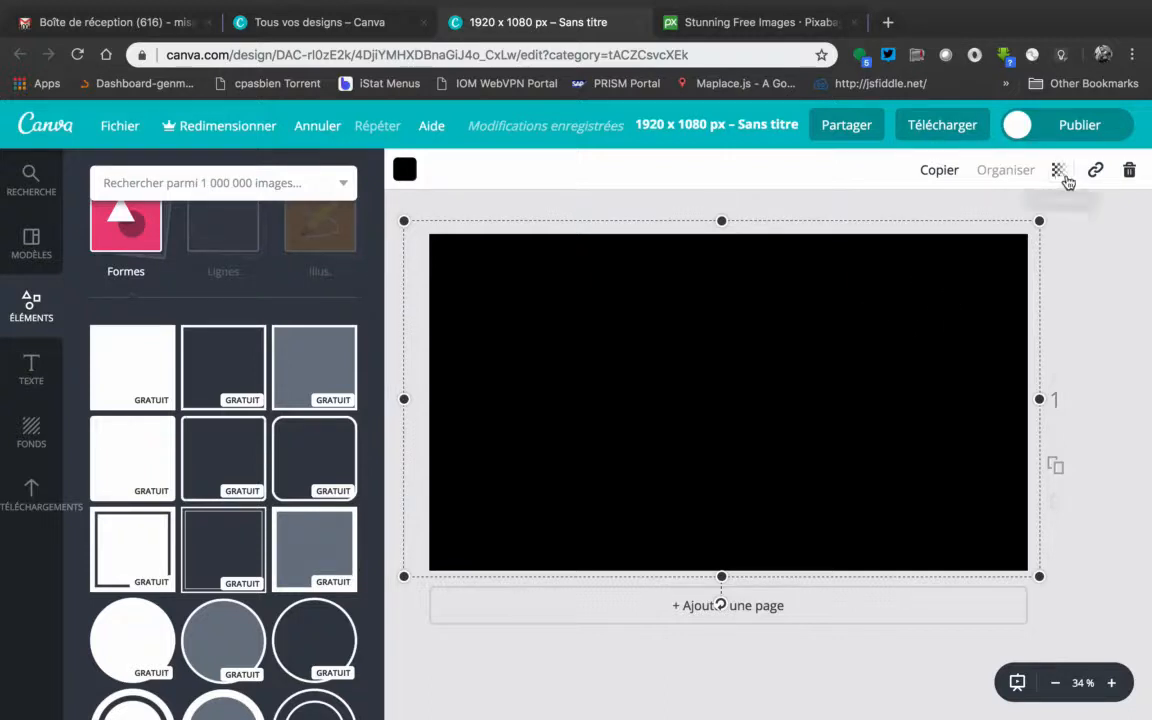
{"action": "left_click", "coordinate": [1058, 172]}
{"action": "left_click_drag", "start_coordinate": [1030, 222], "coordinate": [995, 234]}
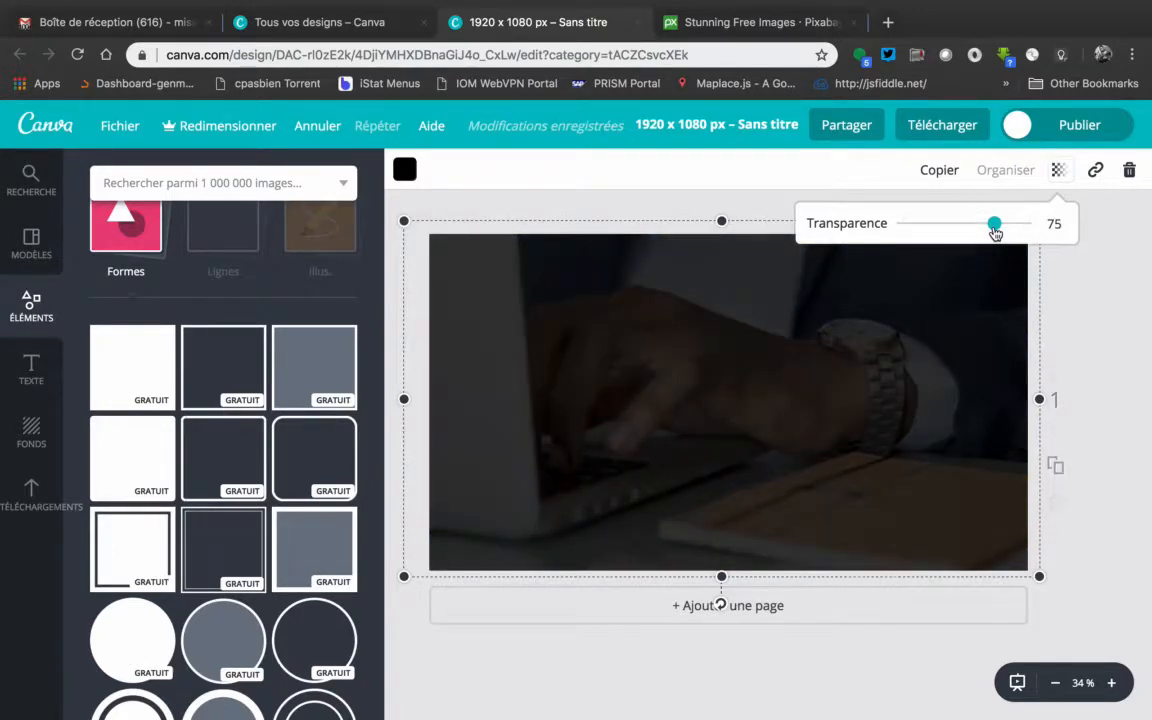
{"action": "left_click", "coordinate": [1057, 174]}
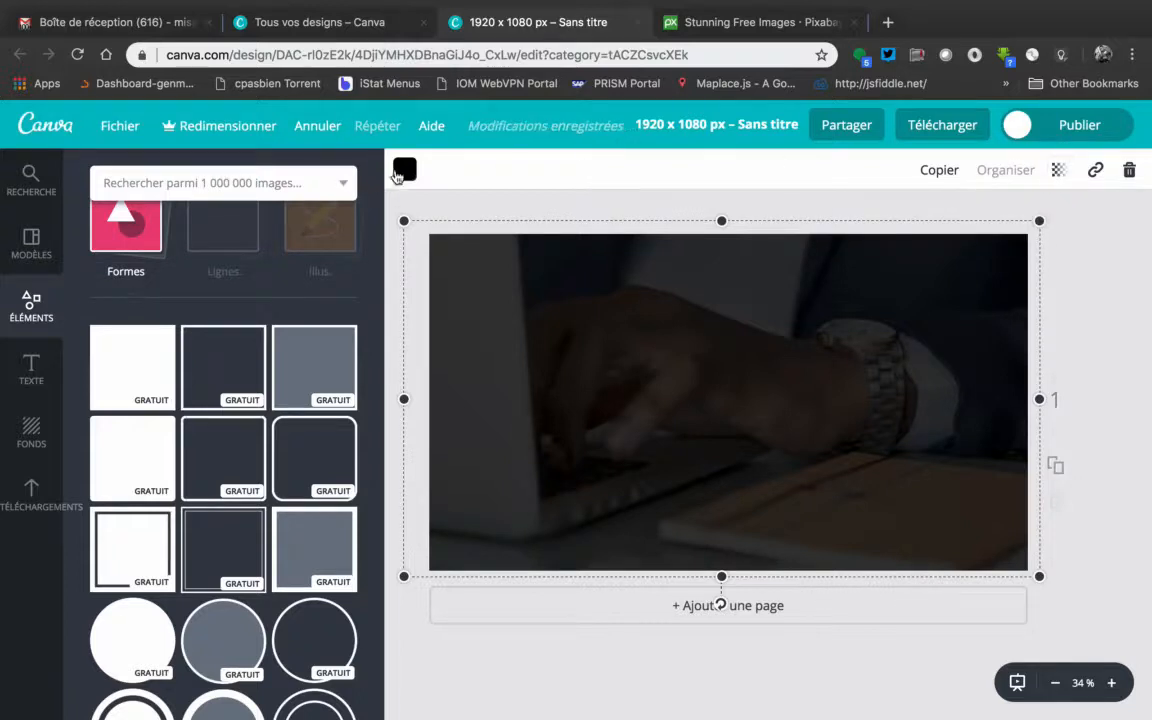
Try dark grey and dark green from the default palette as the overlay rectangle's colour
{"action": "left_click", "coordinate": [404, 169]}
{"action": "left_click", "coordinate": [457, 422]}
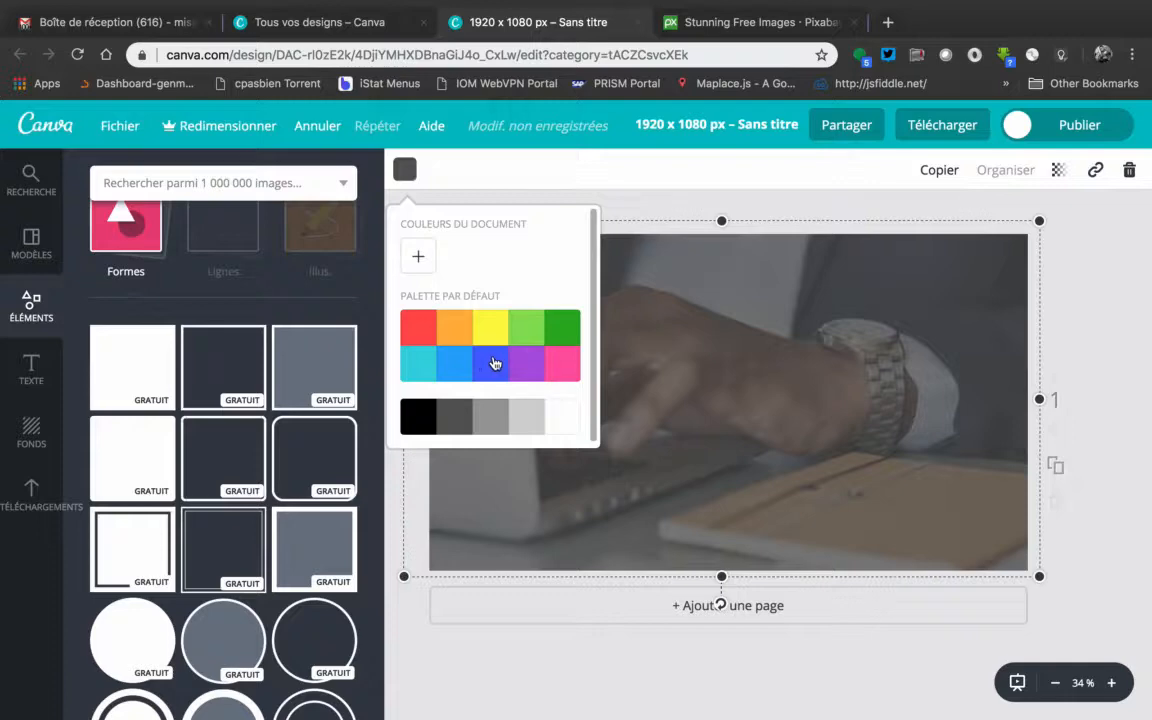
{"action": "left_click", "coordinate": [560, 341]}
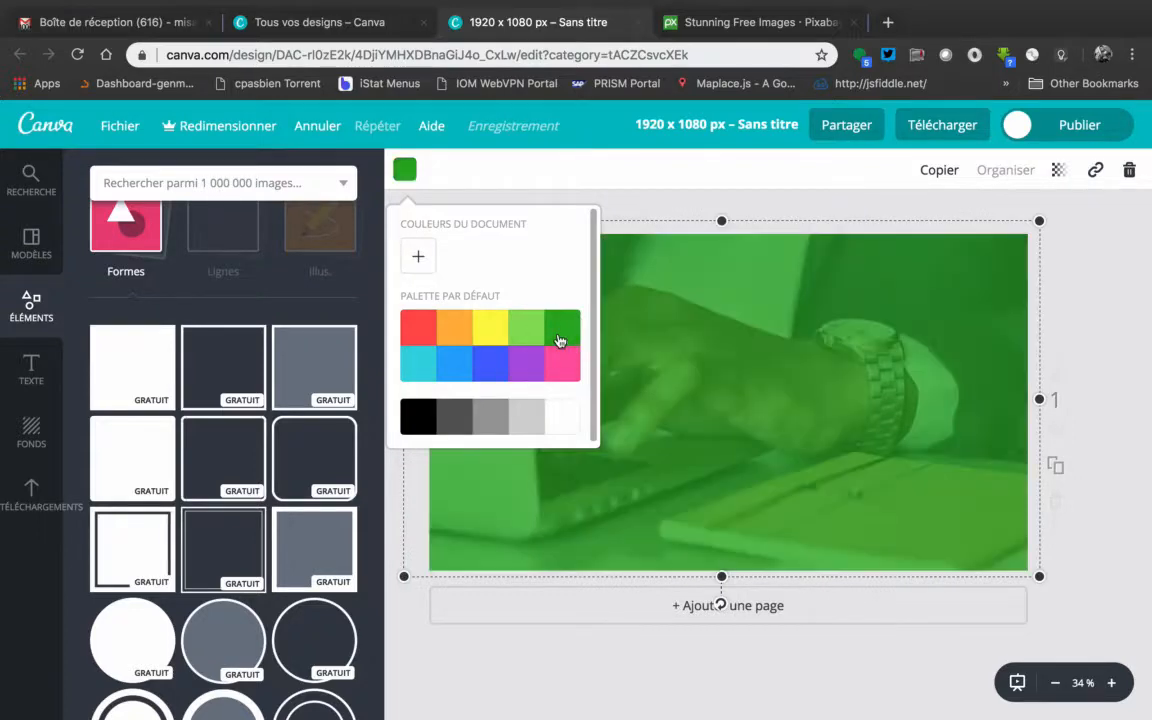
Colour the overlay rectangle blue from the default palette, and darken it to the custom colour 32459d
{"action": "left_click", "coordinate": [492, 364]}
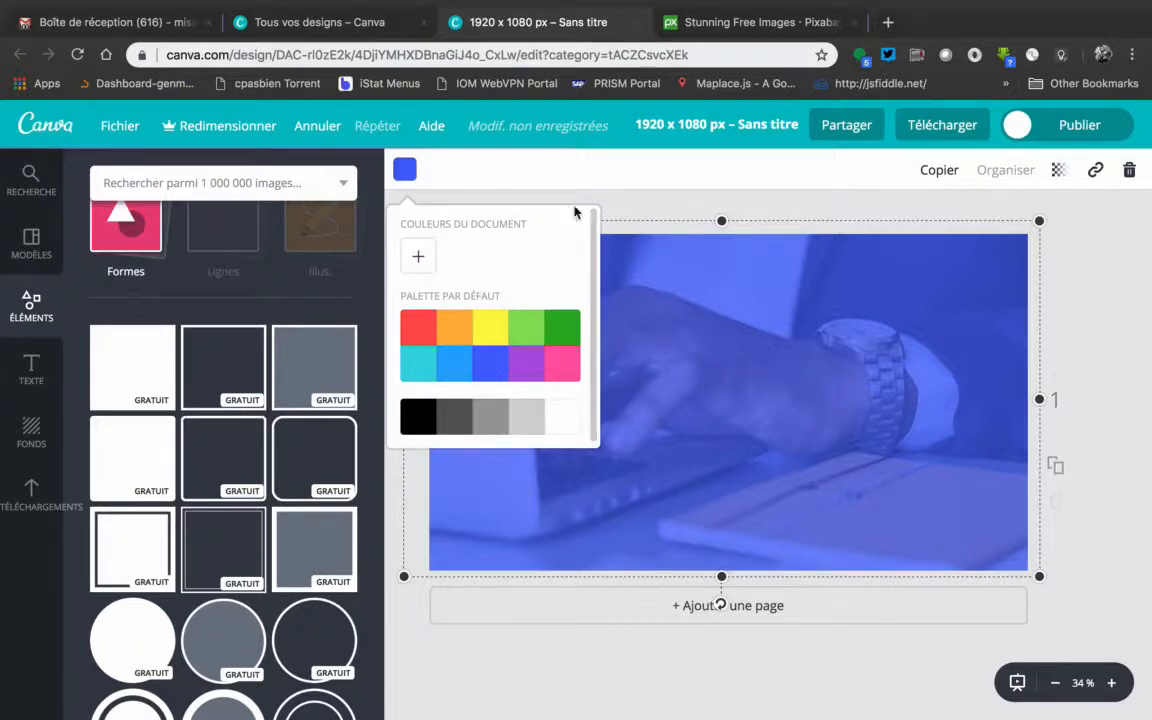
{"action": "left_click", "coordinate": [418, 256]}
{"action": "left_click_drag", "start_coordinate": [443, 463], "coordinate": [502, 463]}
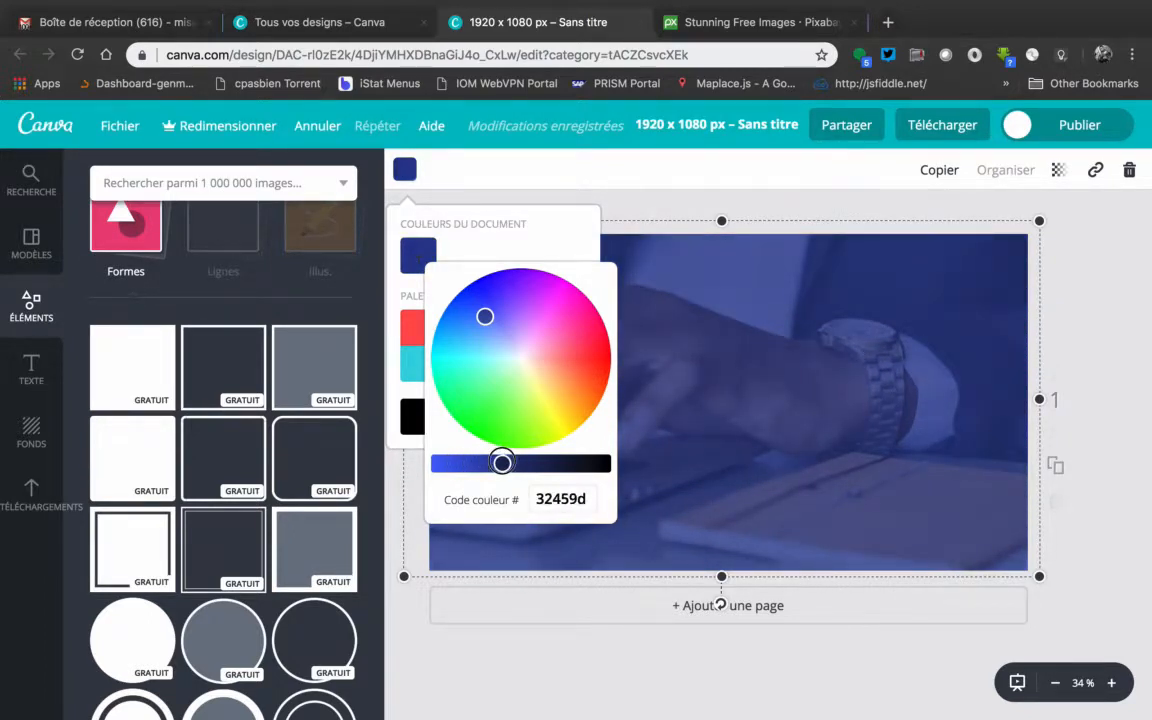
{"action": "left_click", "coordinate": [406, 171]}
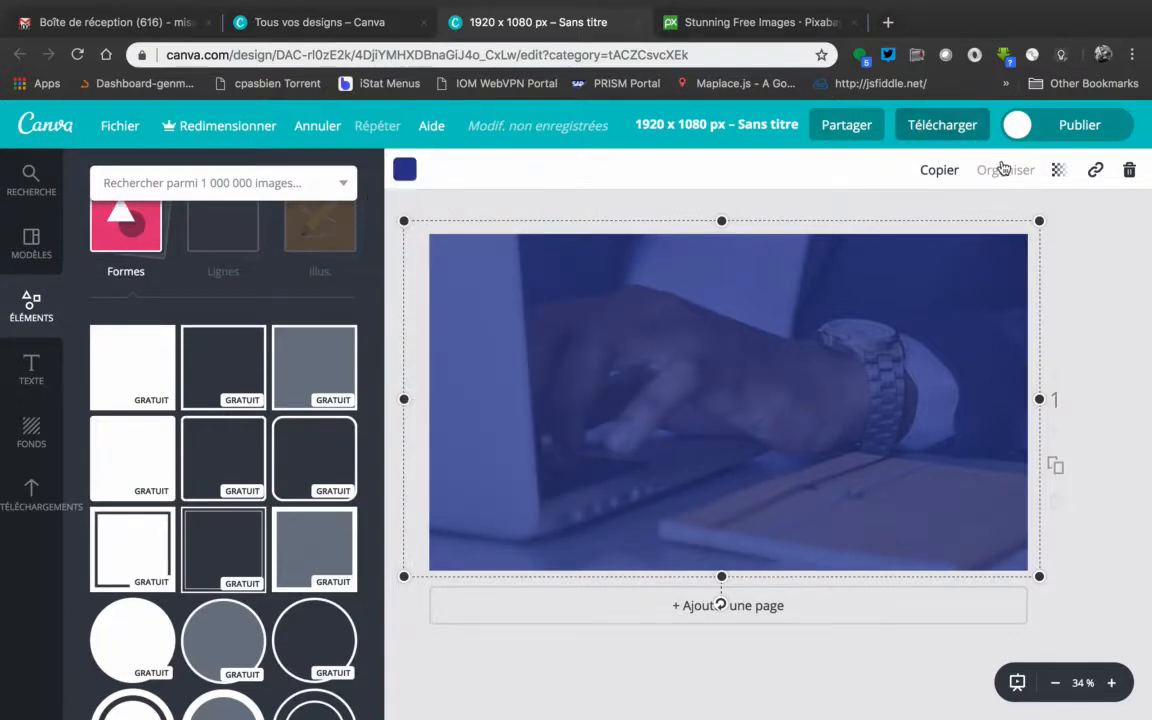
Raise the blue overlay's transparency value above 79 to make it denser over the photo, and deselect it
{"action": "left_click", "coordinate": [1058, 176]}
{"action": "left_click_drag", "start_coordinate": [996, 226], "coordinate": [1000, 226]}
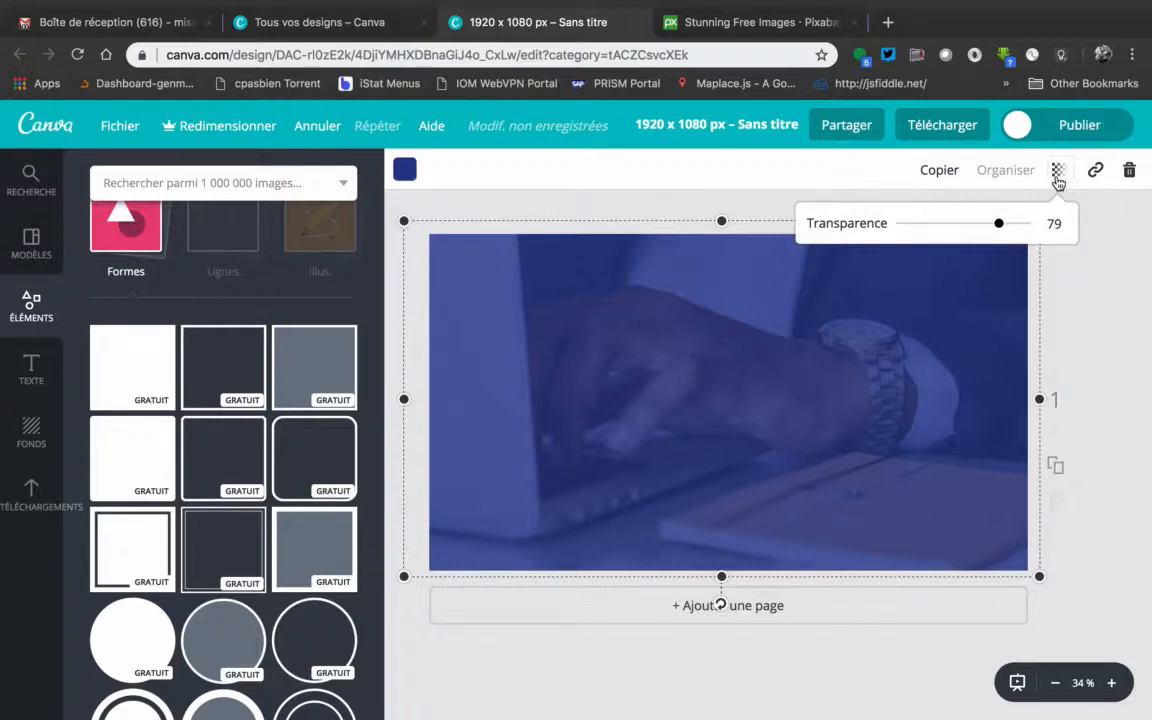
{"action": "left_click_drag", "start_coordinate": [1004, 230], "coordinate": [1011, 229]}
{"action": "left_click", "coordinate": [1112, 244]}
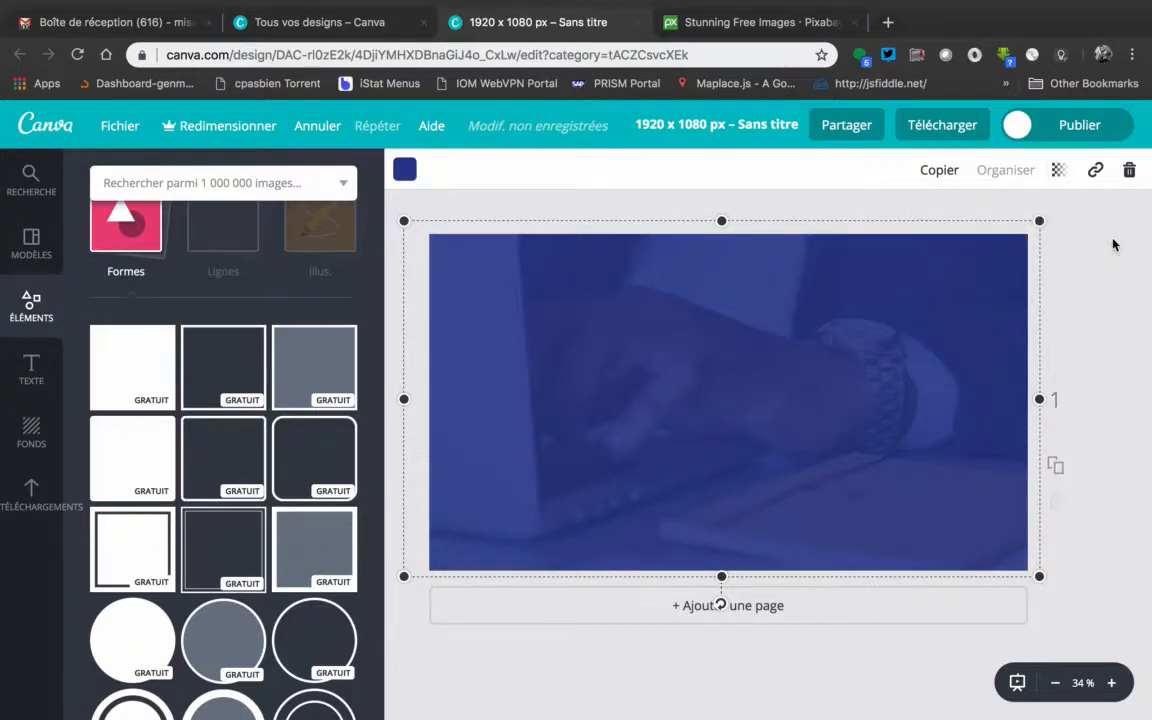
{"action": "left_click", "coordinate": [1080, 282]}
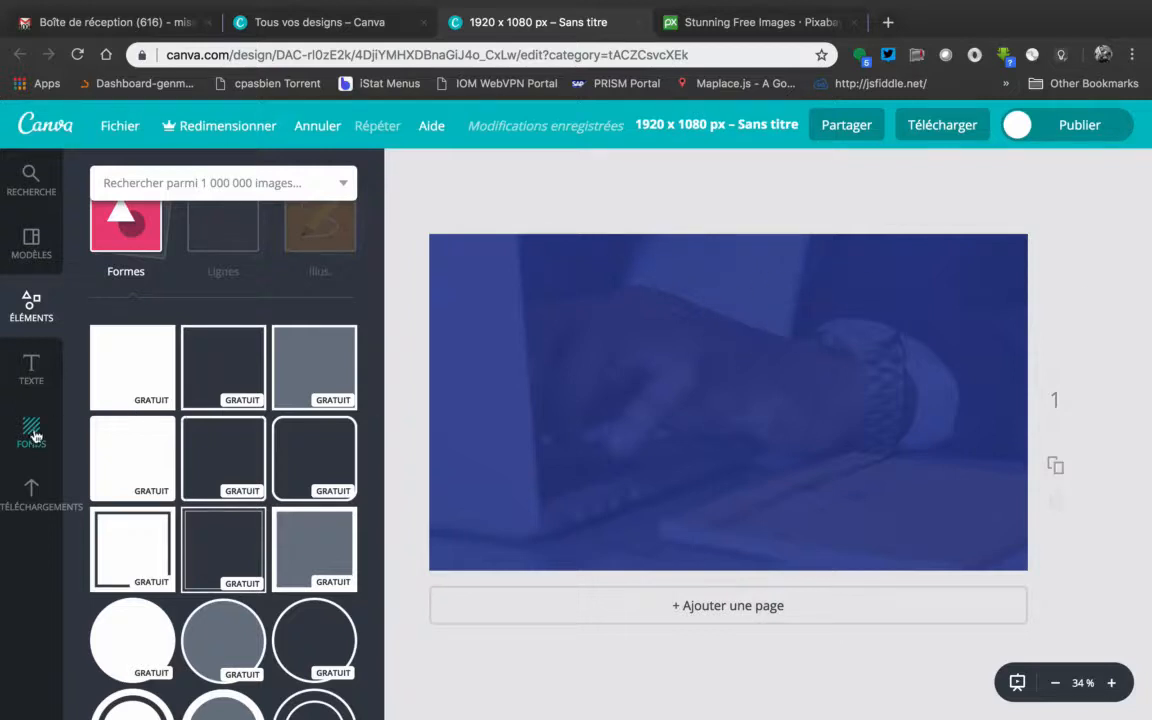
Upload the logo file SynapseLg_v4.png from the LOGO SYN folder to the image library
{"action": "left_click", "coordinate": [31, 492]}
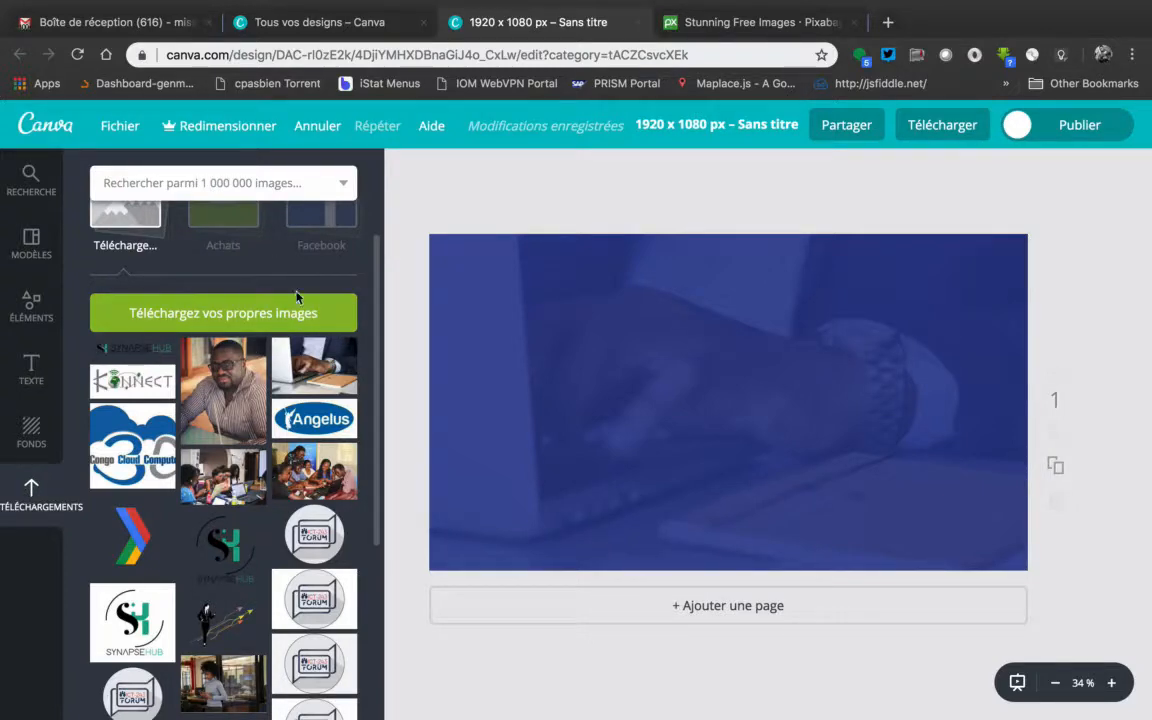
{"action": "scroll", "coordinate": [203, 507], "scroll_direction": "down", "scroll_amount": 3}
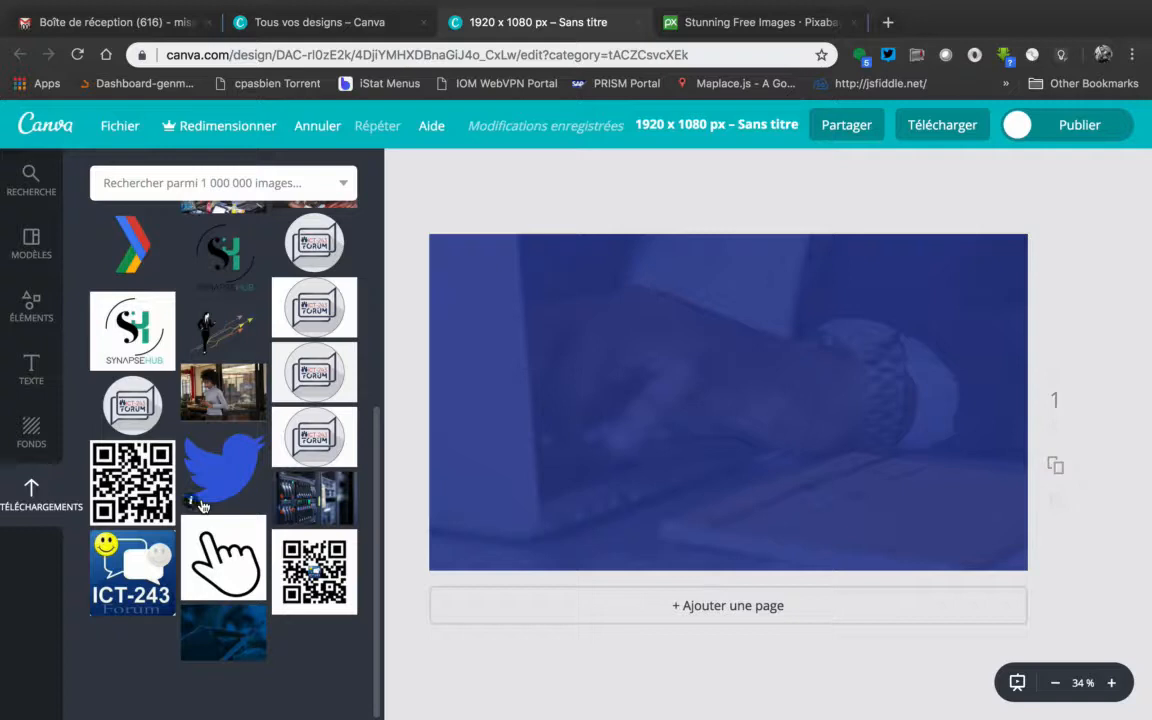
{"action": "scroll", "coordinate": [203, 507], "scroll_direction": "up", "scroll_amount": 2}
{"action": "scroll", "coordinate": [203, 507], "scroll_direction": "up", "scroll_amount": 5}
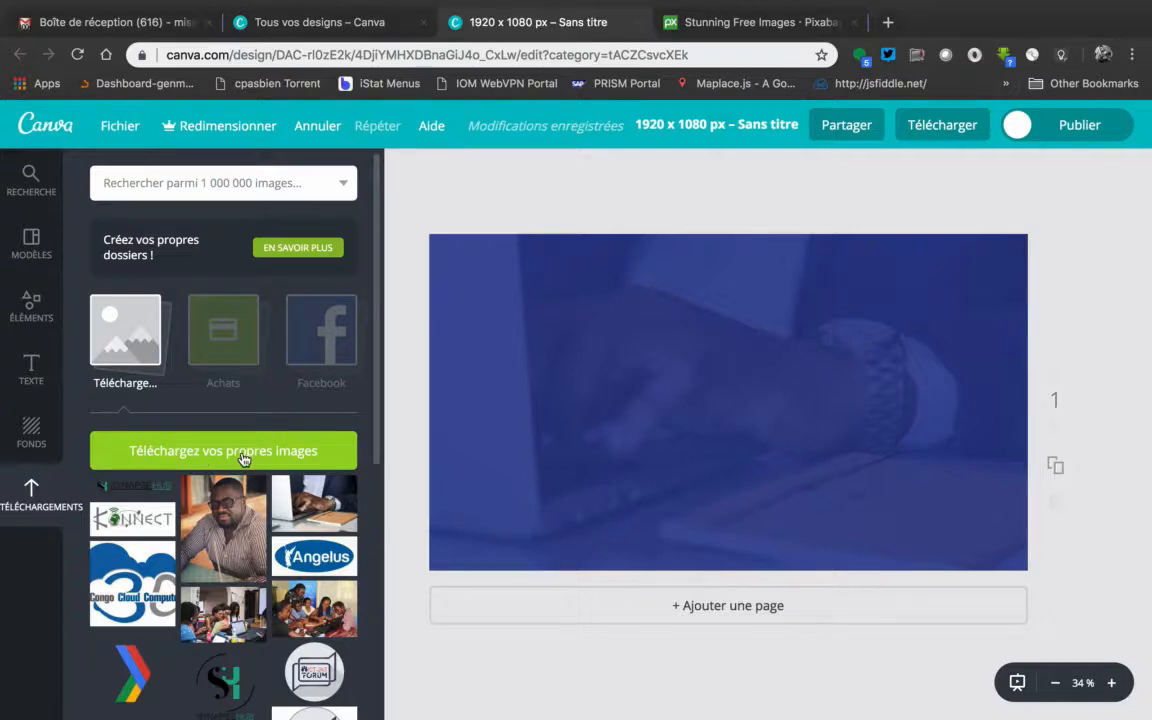
{"action": "left_click", "coordinate": [243, 459]}
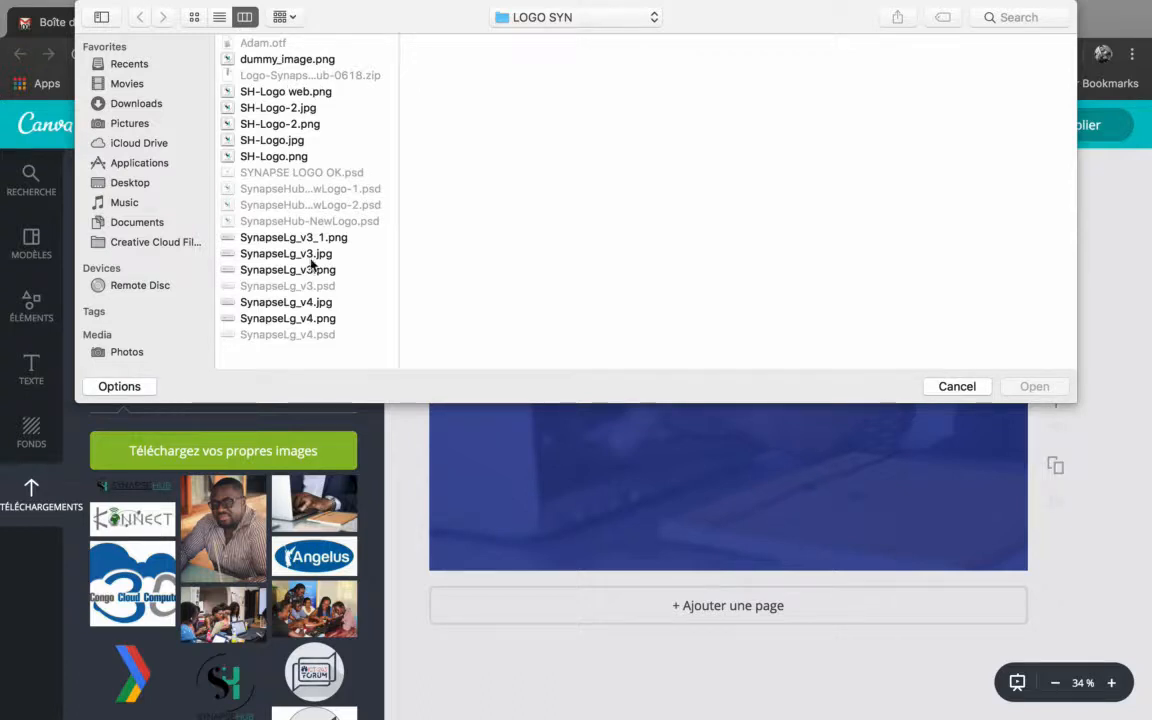
{"action": "left_click", "coordinate": [300, 318]}
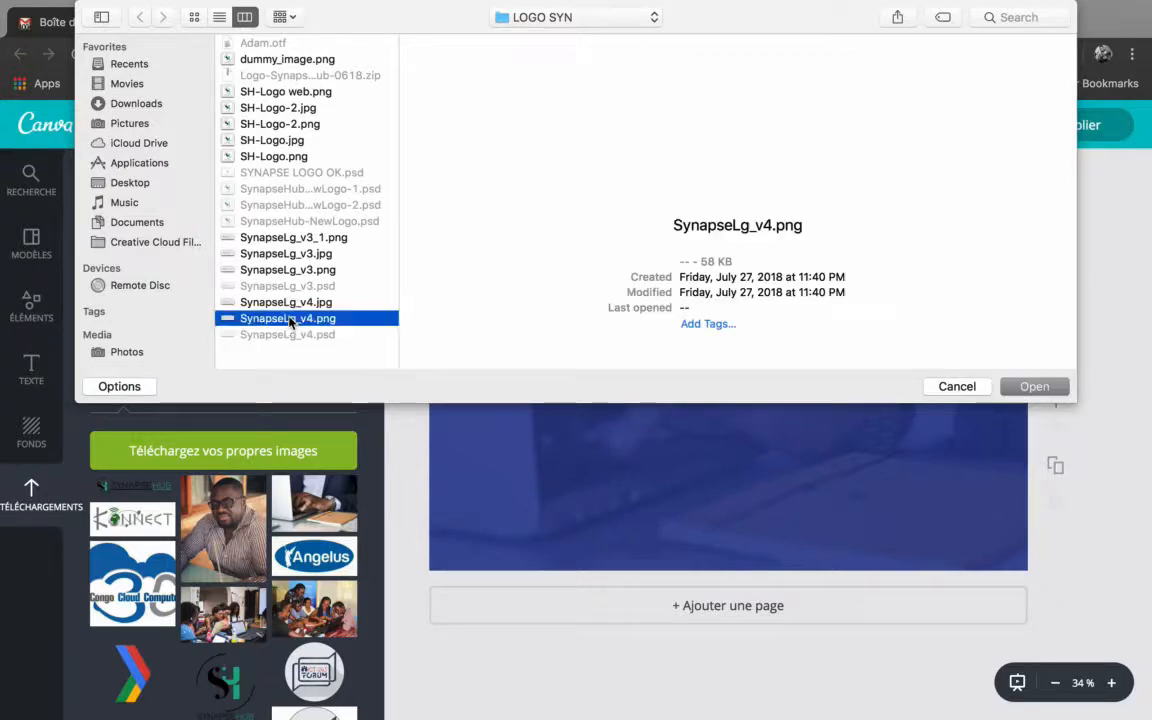
{"action": "left_click", "coordinate": [1034, 386]}
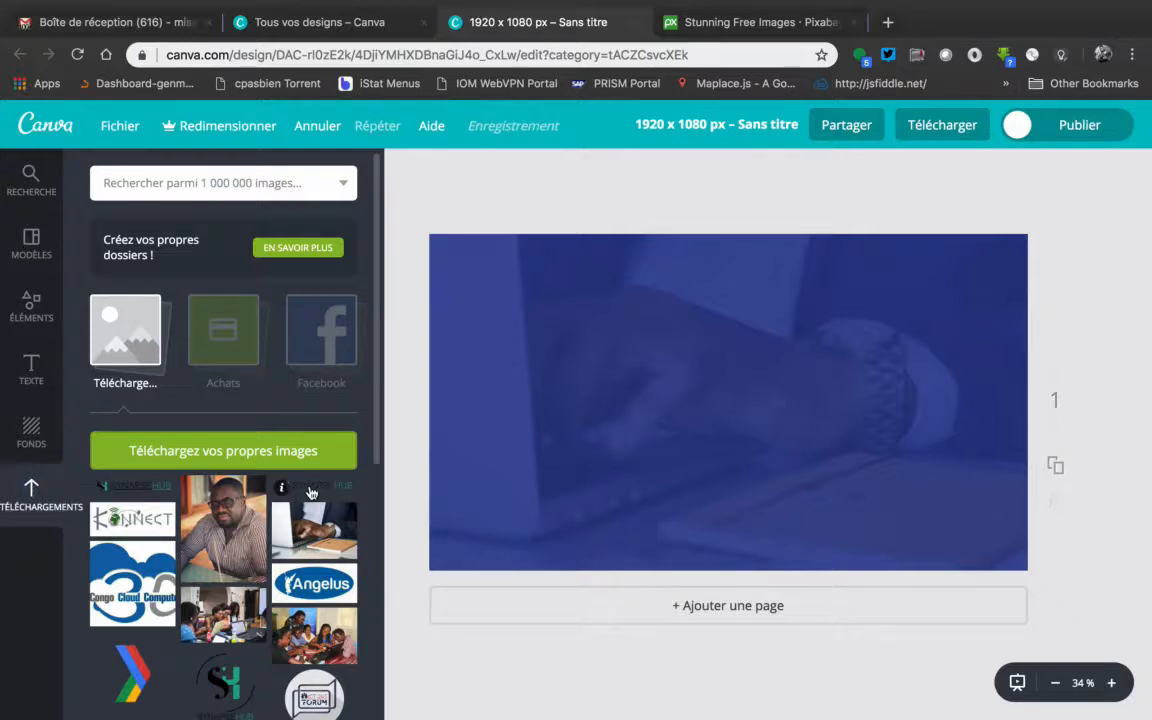
Insert the uploaded SynapseHub logo, shrink it to about a third of the page width and place it in the page's upper-left corner
{"action": "left_click", "coordinate": [311, 492]}
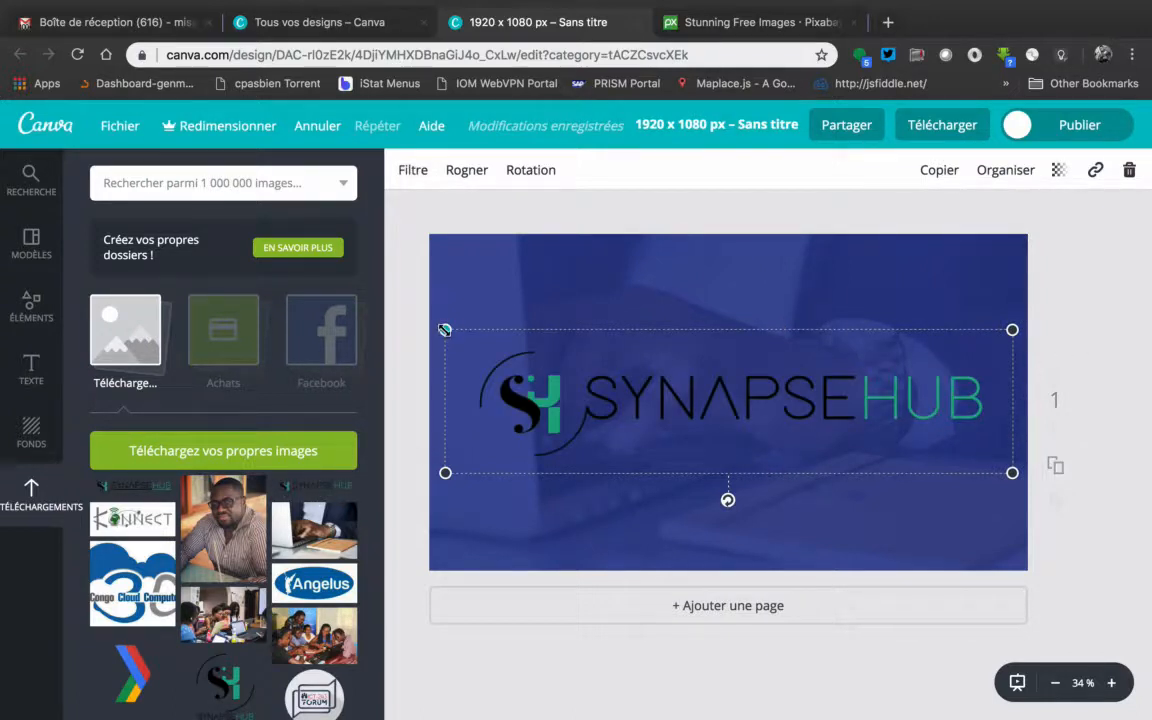
{"action": "left_click_drag", "start_coordinate": [445, 330], "coordinate": [482, 265]}
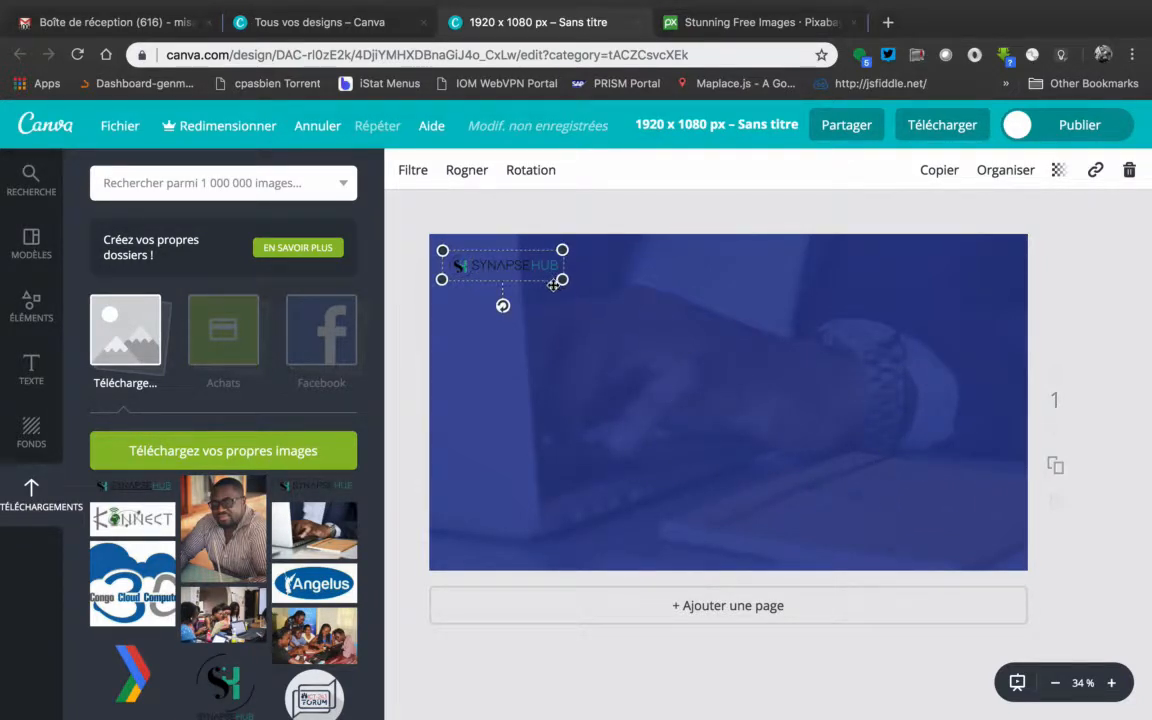
{"action": "left_click_drag", "start_coordinate": [564, 280], "coordinate": [641, 310]}
{"action": "left_click", "coordinate": [1124, 297]}
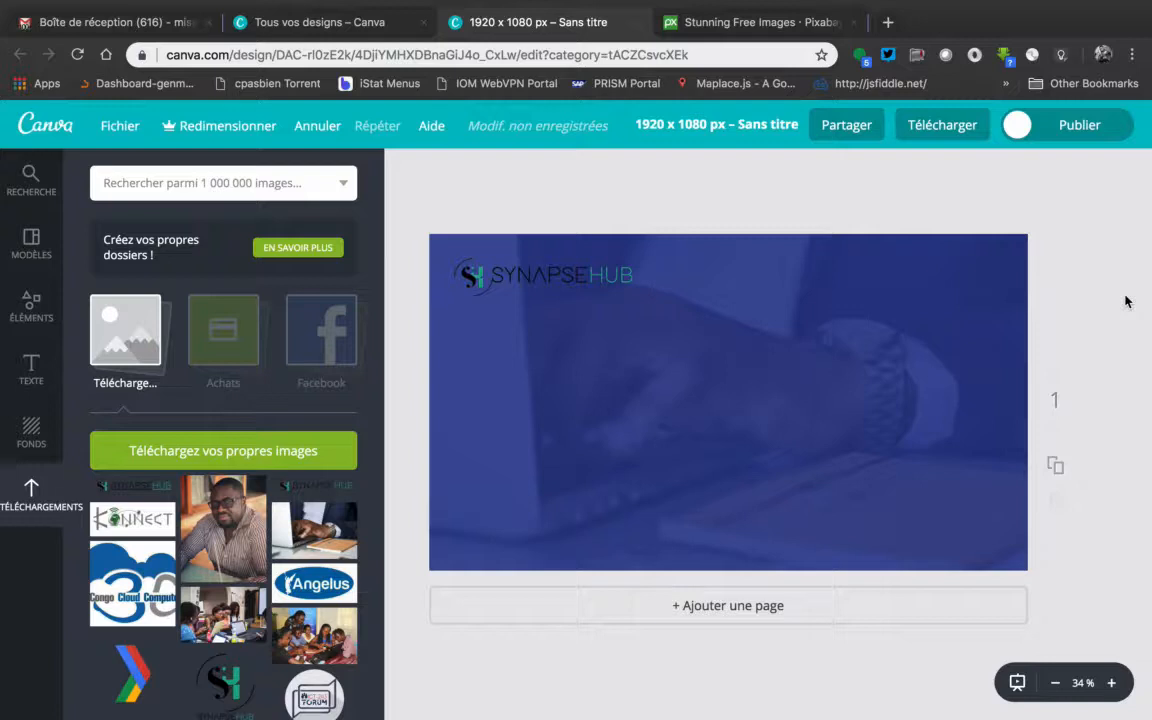
Upload the transparent portrait PNG from the Canva folder in Movies to the image library
{"action": "left_click", "coordinate": [248, 454]}
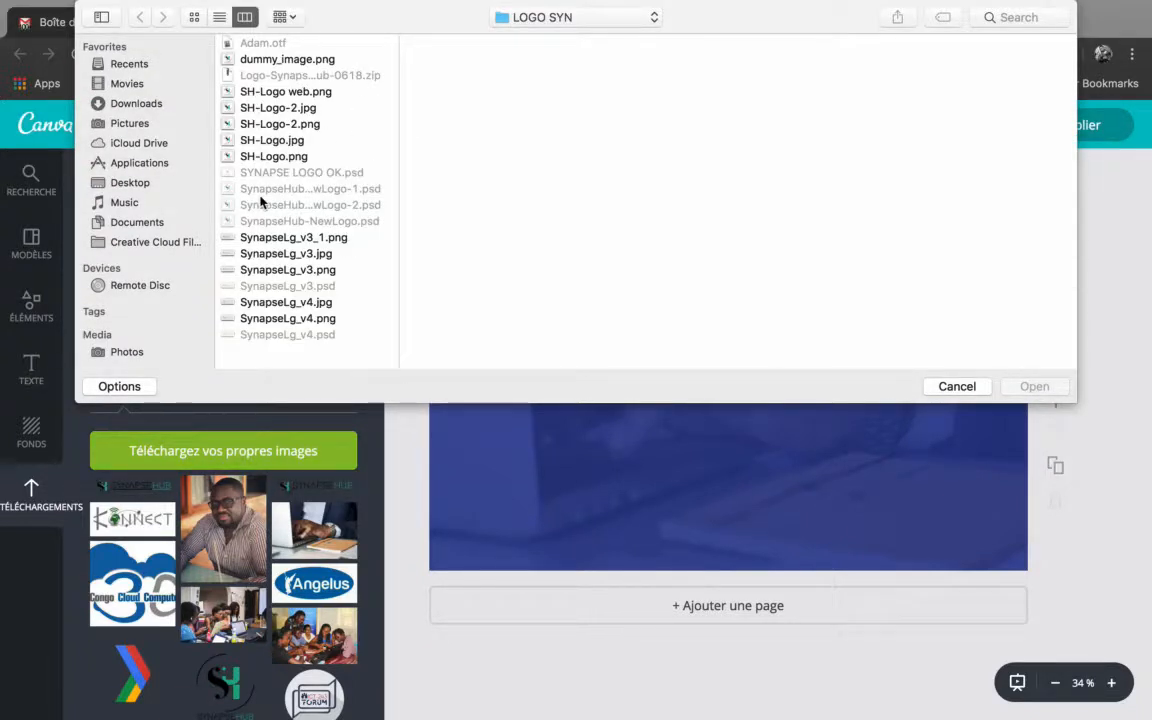
{"action": "left_click", "coordinate": [128, 84]}
{"action": "left_click", "coordinate": [254, 62]}
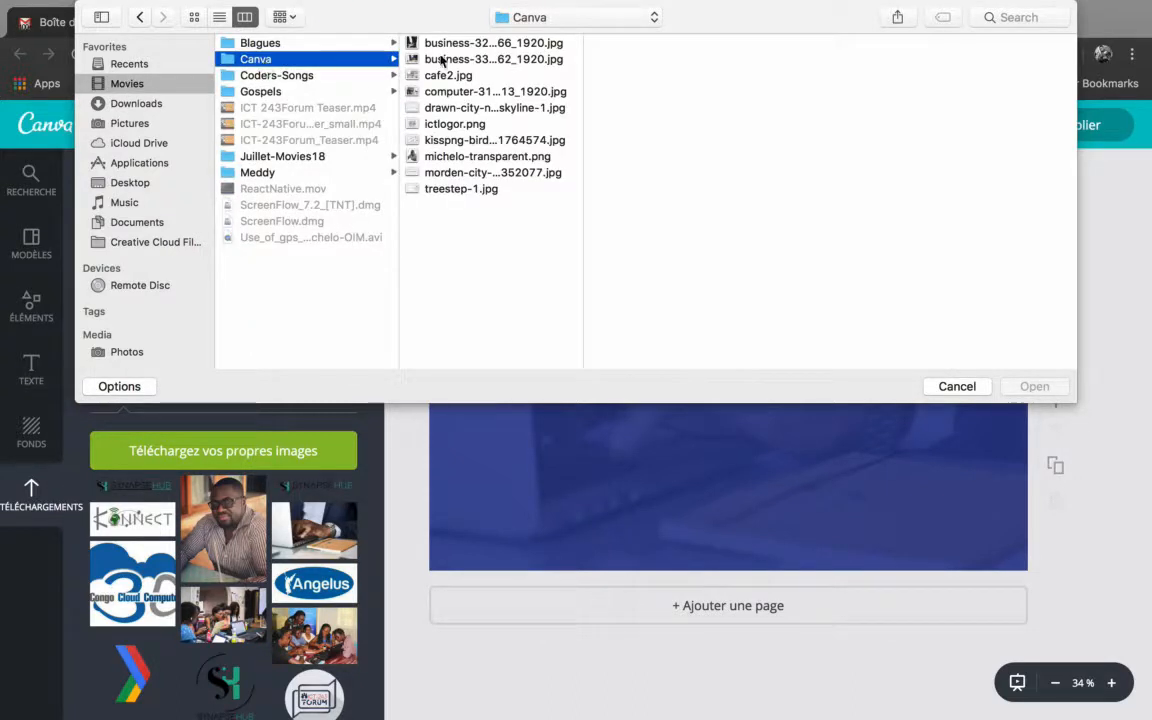
{"action": "left_click", "coordinate": [445, 157]}
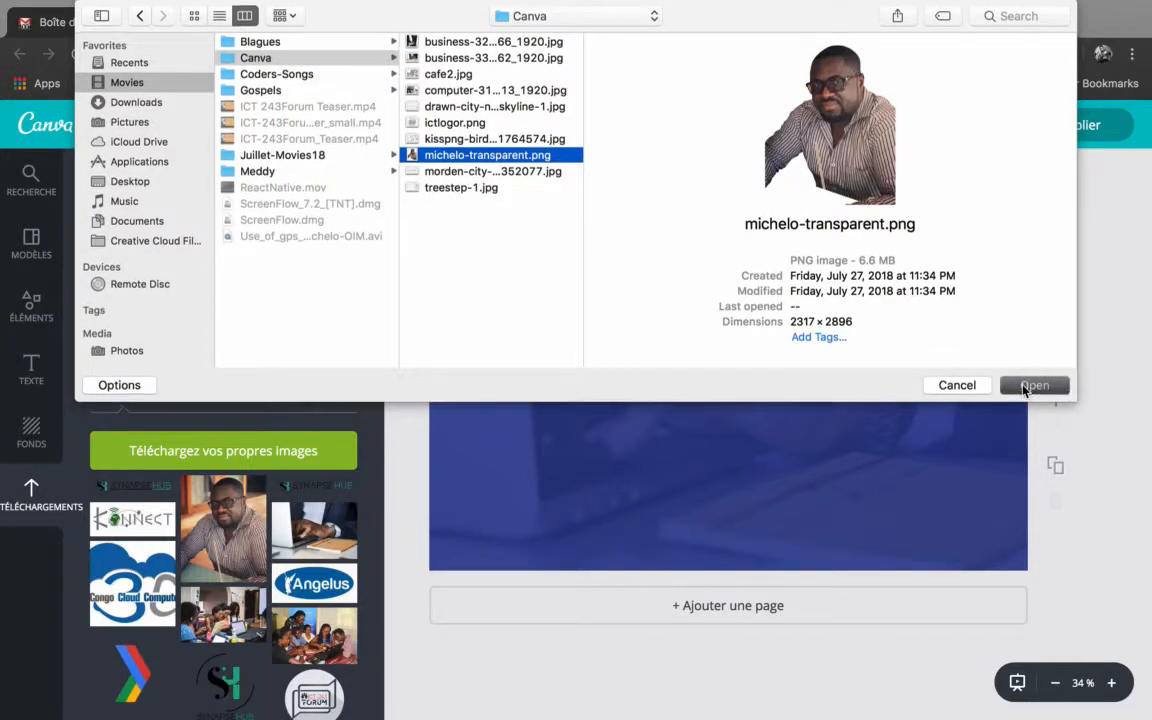
{"action": "left_click", "coordinate": [1034, 386]}
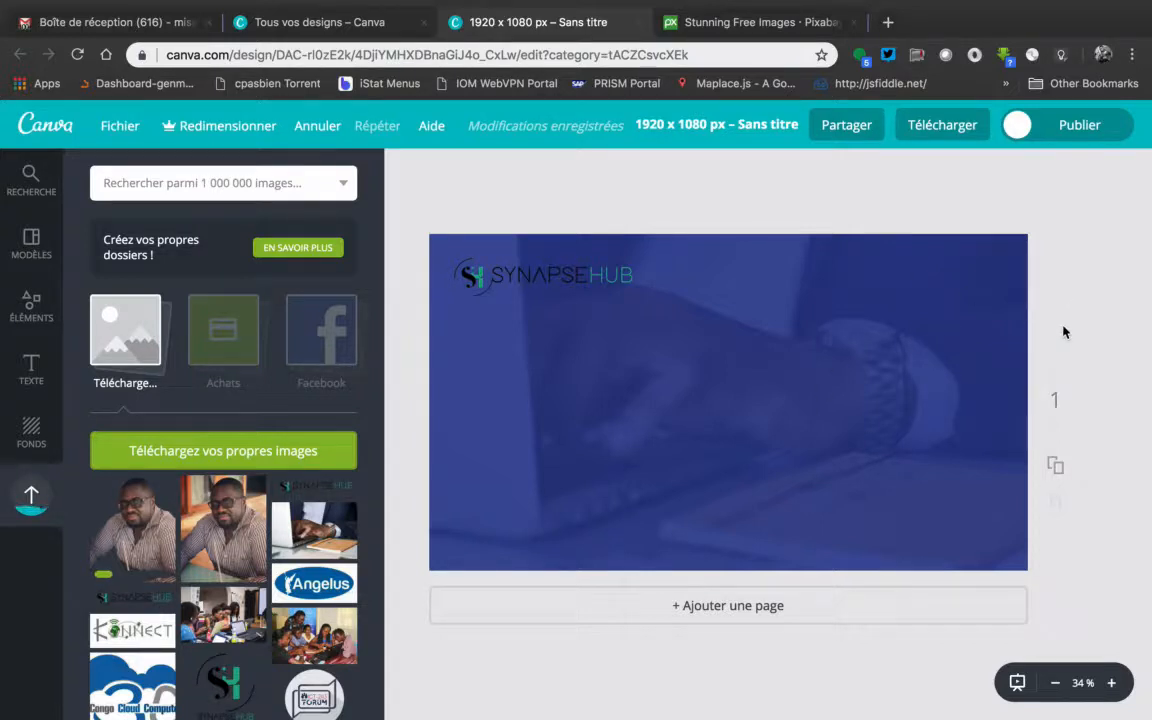
Move the SynapseHub logo down to the page's lower-left corner
{"action": "left_click_drag", "start_coordinate": [590, 276], "coordinate": [581, 542]}
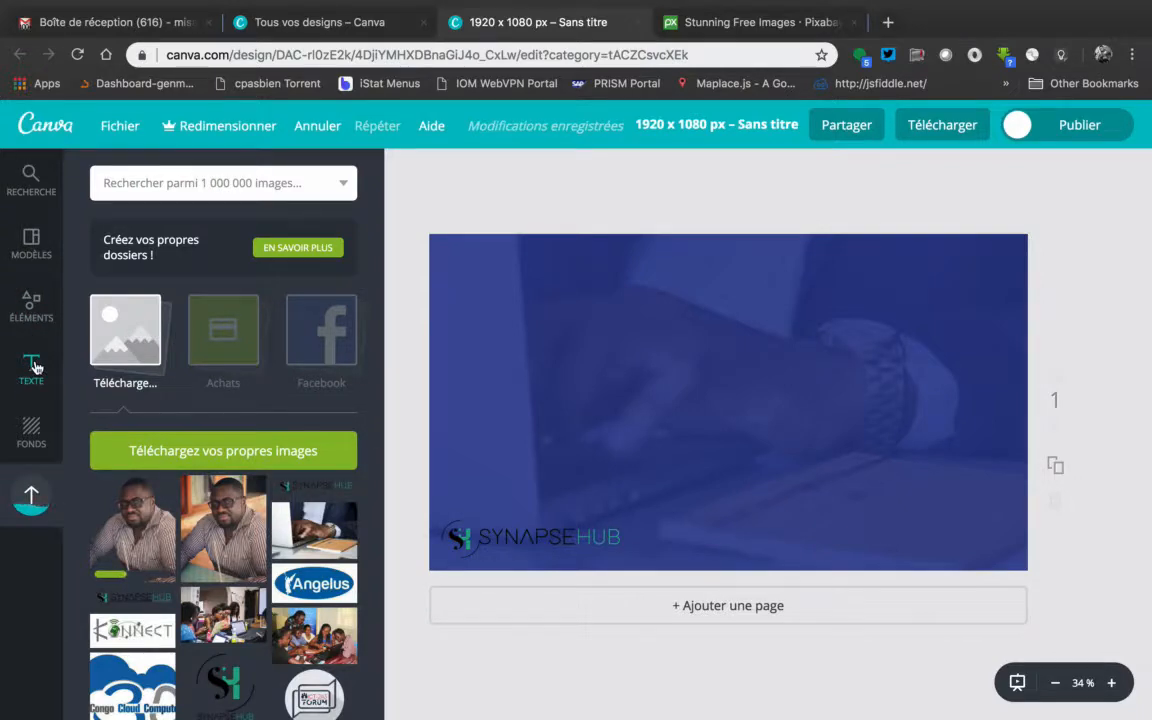
Look through the free text presets and decorative text combinations
{"action": "left_click", "coordinate": [32, 368]}
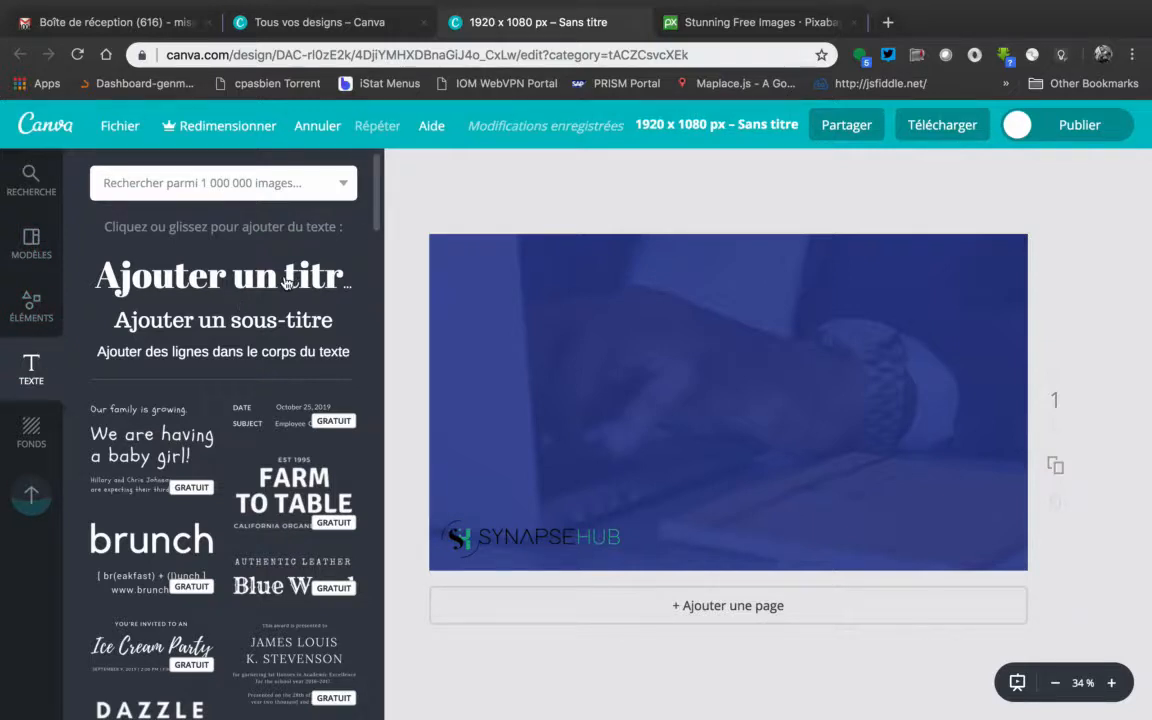
{"action": "scroll", "coordinate": [285, 368], "scroll_direction": "down", "scroll_amount": 3}
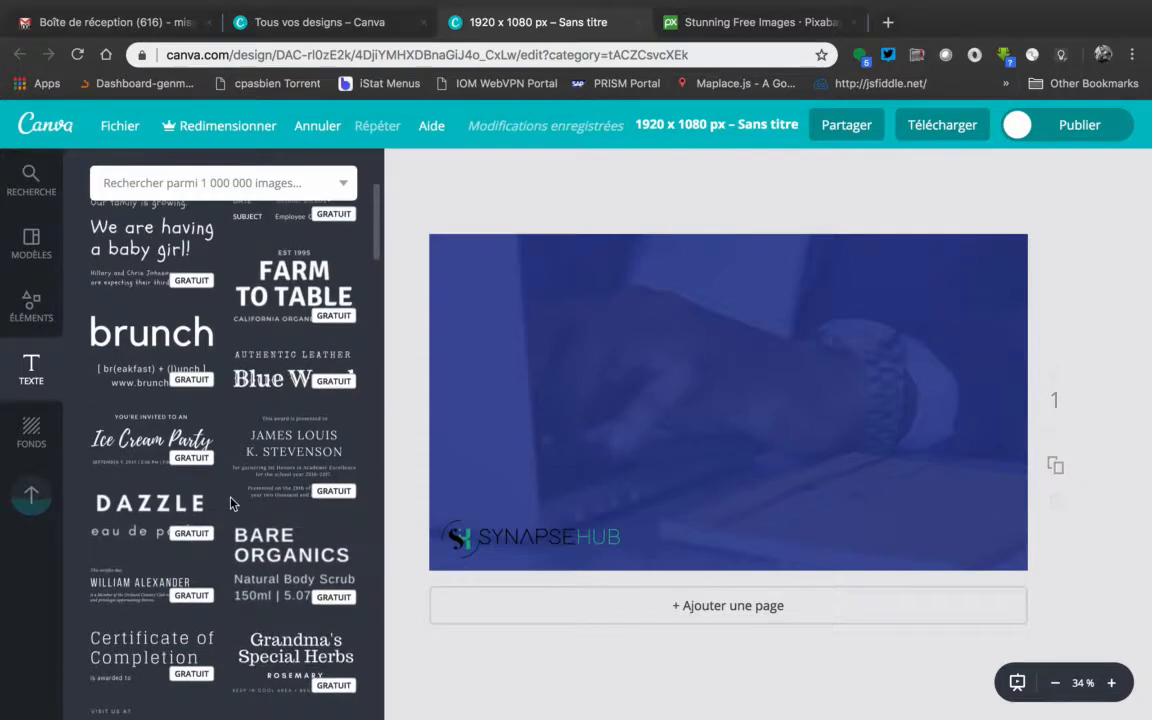
{"action": "scroll", "coordinate": [230, 503], "scroll_direction": "down", "scroll_amount": 10}
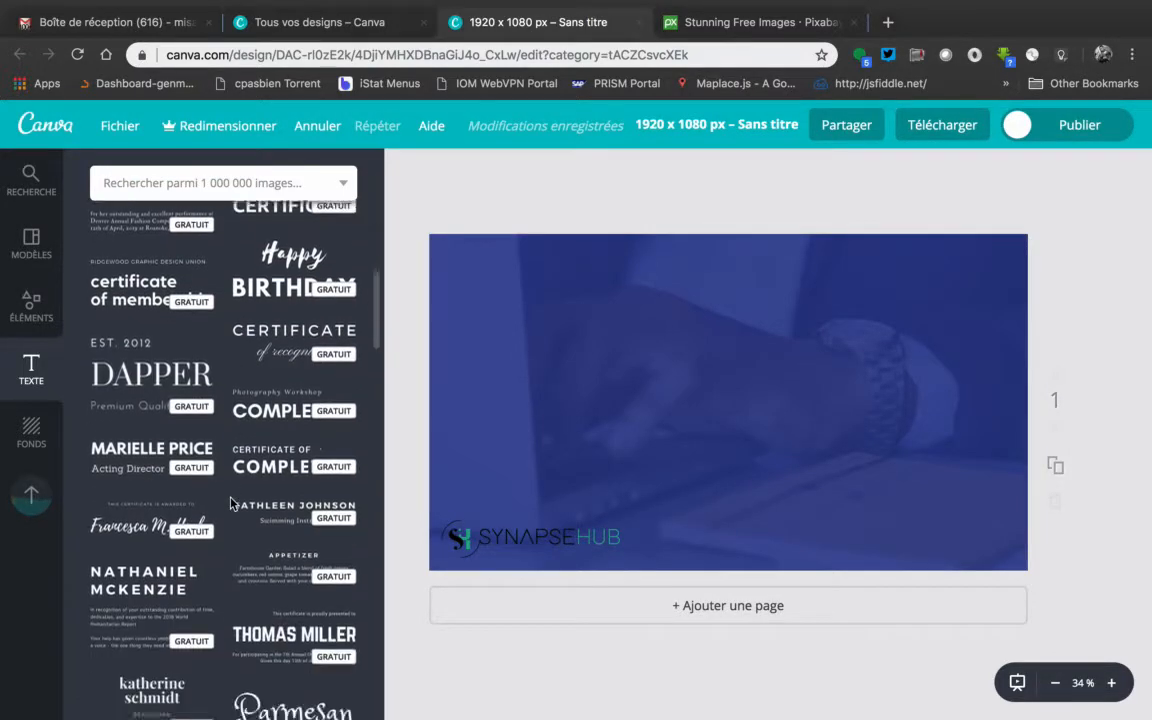
{"action": "scroll", "coordinate": [230, 503], "scroll_direction": "up", "scroll_amount": 3}
{"action": "scroll", "coordinate": [230, 503], "scroll_direction": "down", "scroll_amount": 10}
{"action": "scroll", "coordinate": [230, 503], "scroll_direction": "down", "scroll_amount": 10}
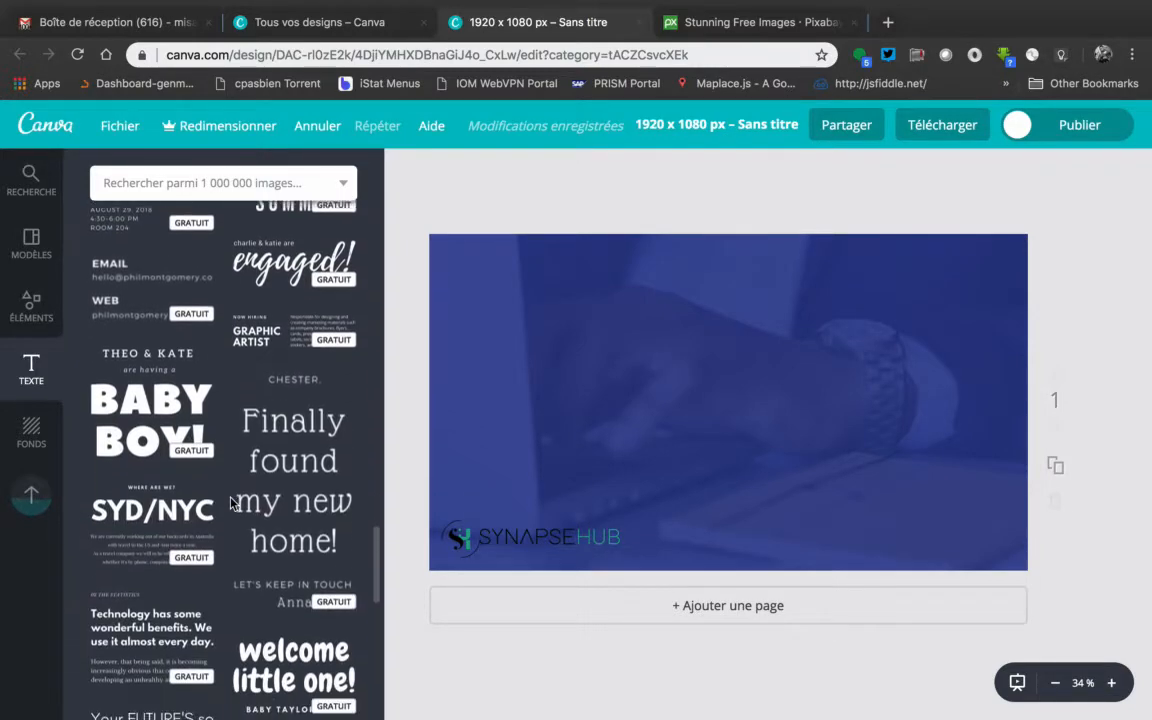
{"action": "scroll", "coordinate": [231, 503], "scroll_direction": "down", "scroll_amount": 3}
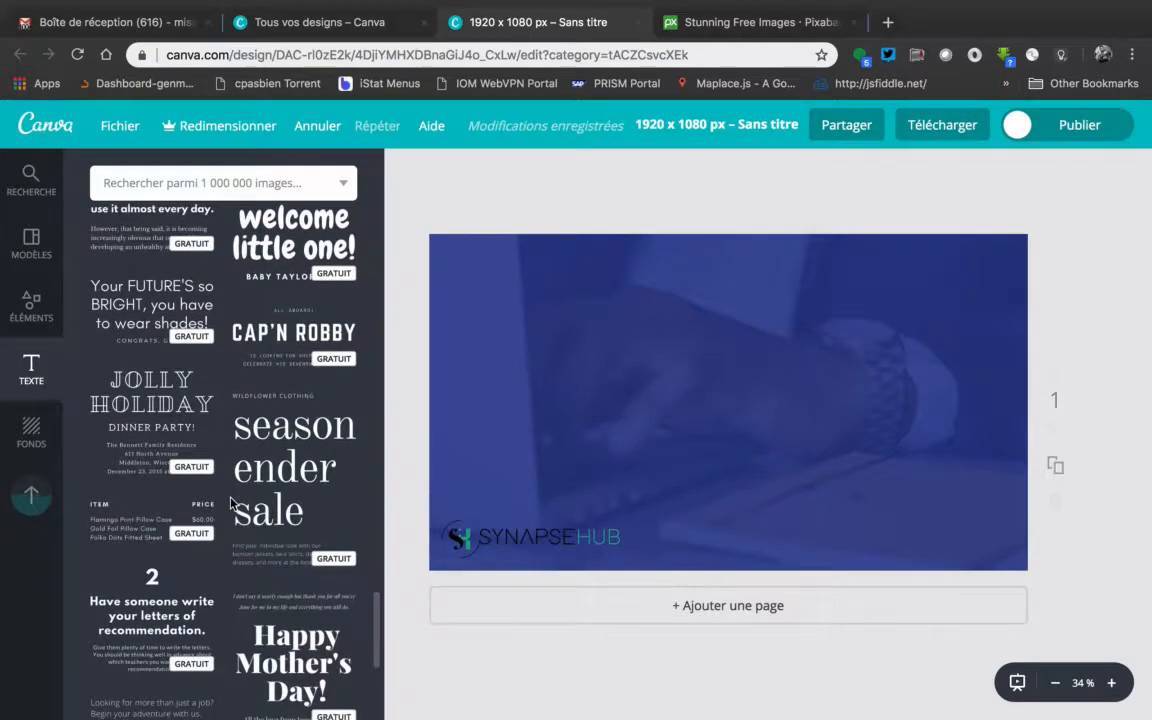
{"action": "scroll", "coordinate": [231, 503], "scroll_direction": "down", "scroll_amount": 5}
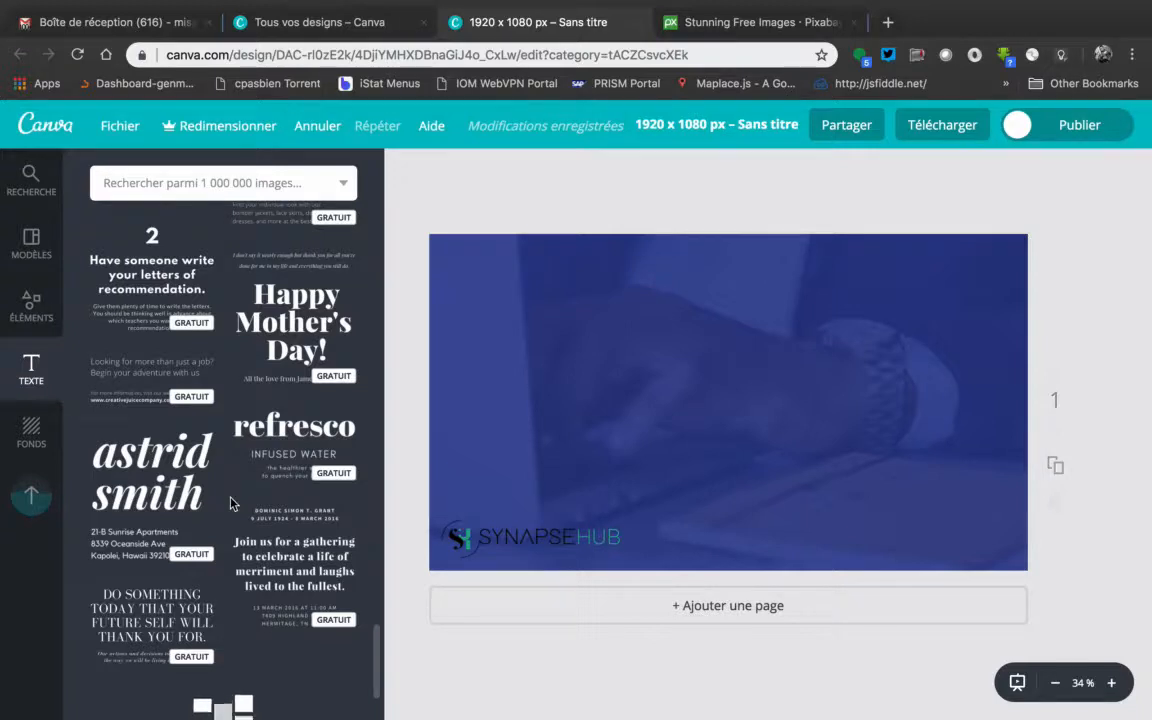
Look back through the decorative text combinations up to the basic title, subtitle and body text presets
{"action": "scroll", "coordinate": [230, 503], "scroll_direction": "up", "scroll_amount": 5}
{"action": "scroll", "coordinate": [231, 503], "scroll_direction": "up", "scroll_amount": 3}
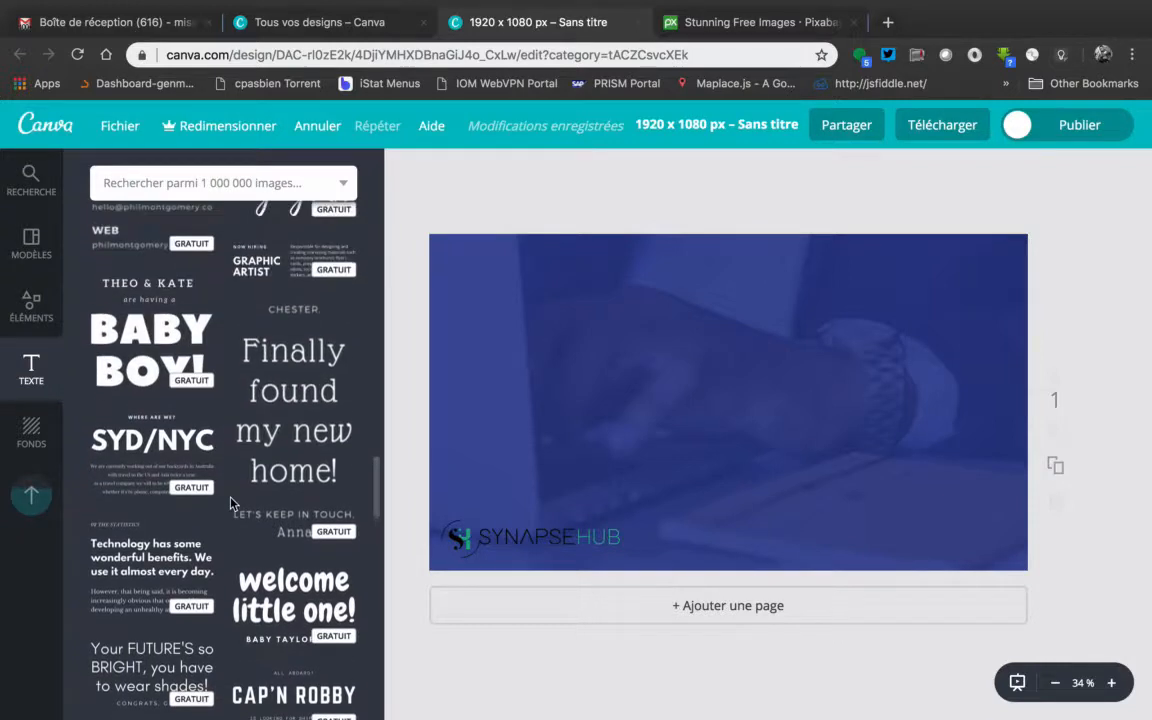
{"action": "scroll", "coordinate": [231, 503], "scroll_direction": "up", "scroll_amount": 3}
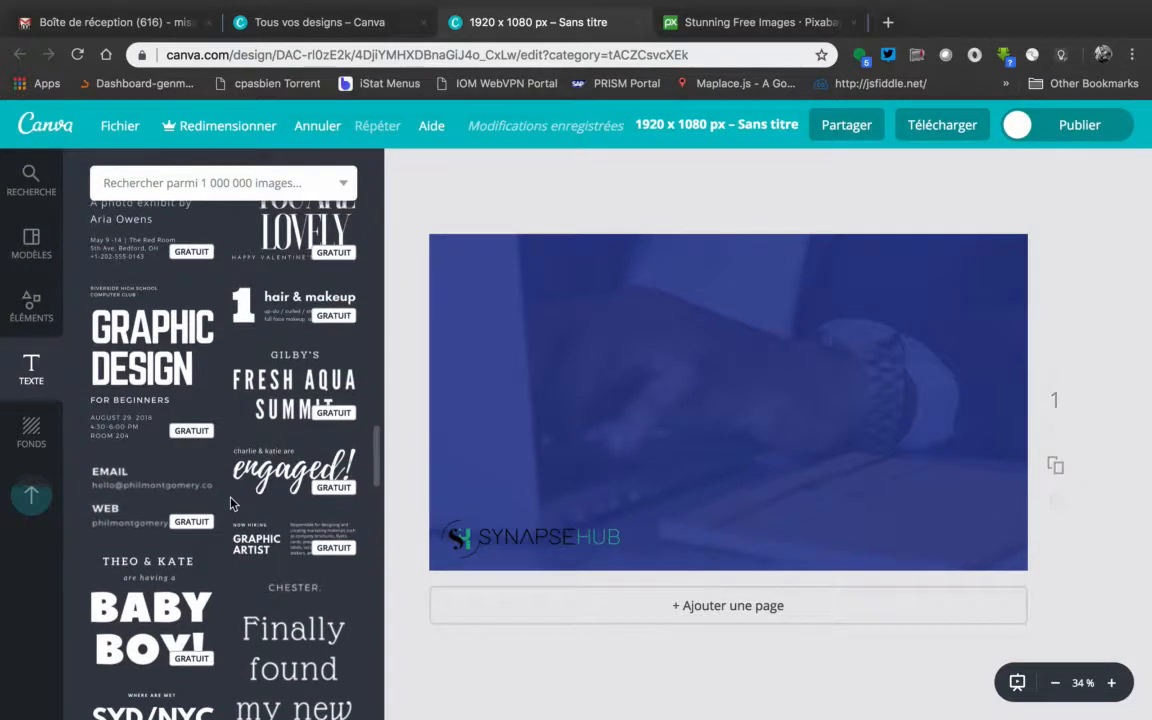
{"action": "scroll", "coordinate": [231, 503], "scroll_direction": "up", "scroll_amount": 3}
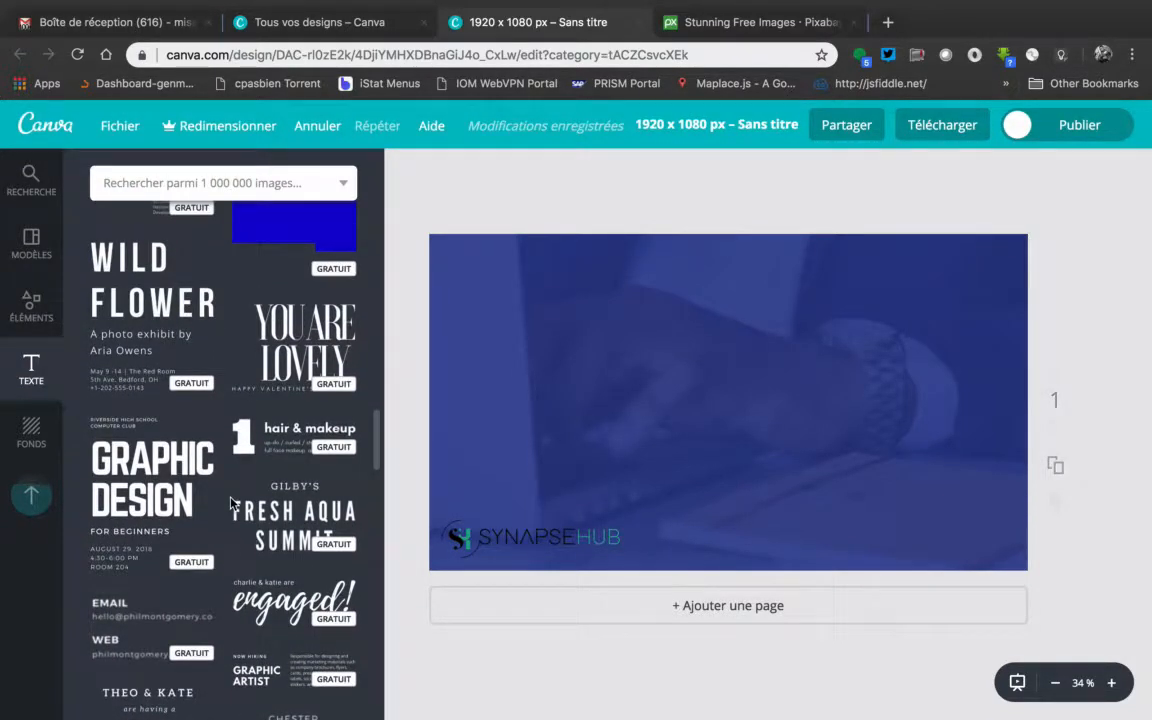
{"action": "scroll", "coordinate": [230, 503], "scroll_direction": "up", "scroll_amount": 8}
{"action": "scroll", "coordinate": [230, 503], "scroll_direction": "up", "scroll_amount": 5}
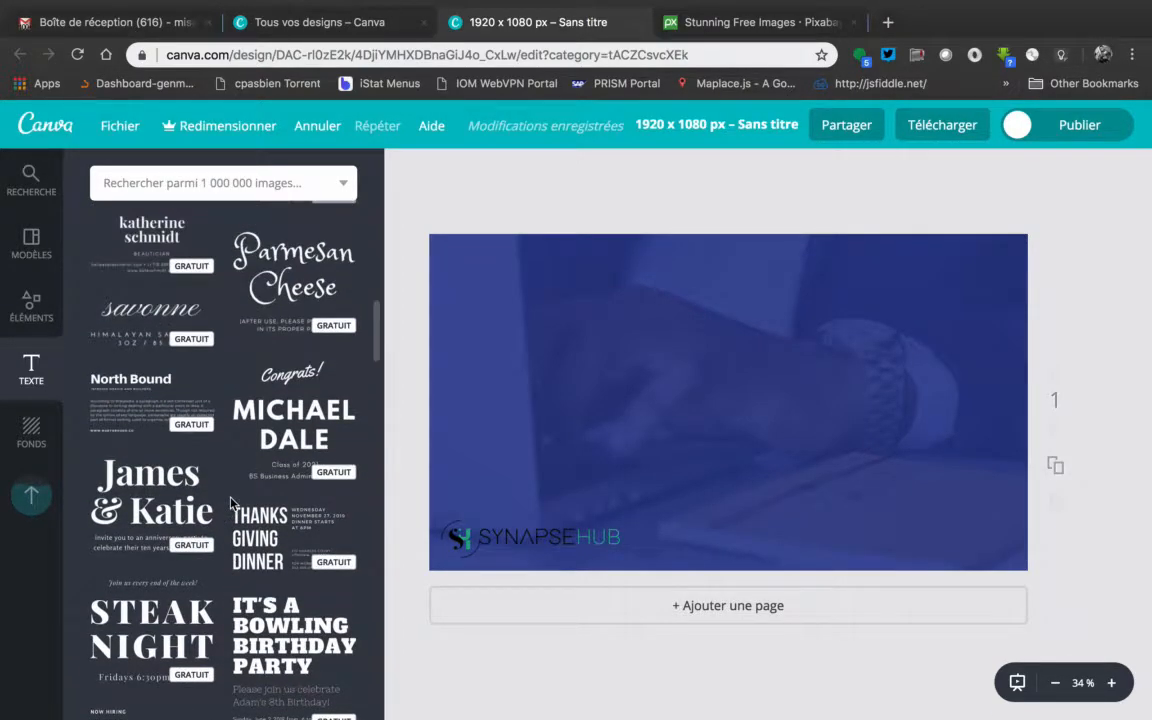
{"action": "scroll", "coordinate": [230, 503], "scroll_direction": "up", "scroll_amount": 8}
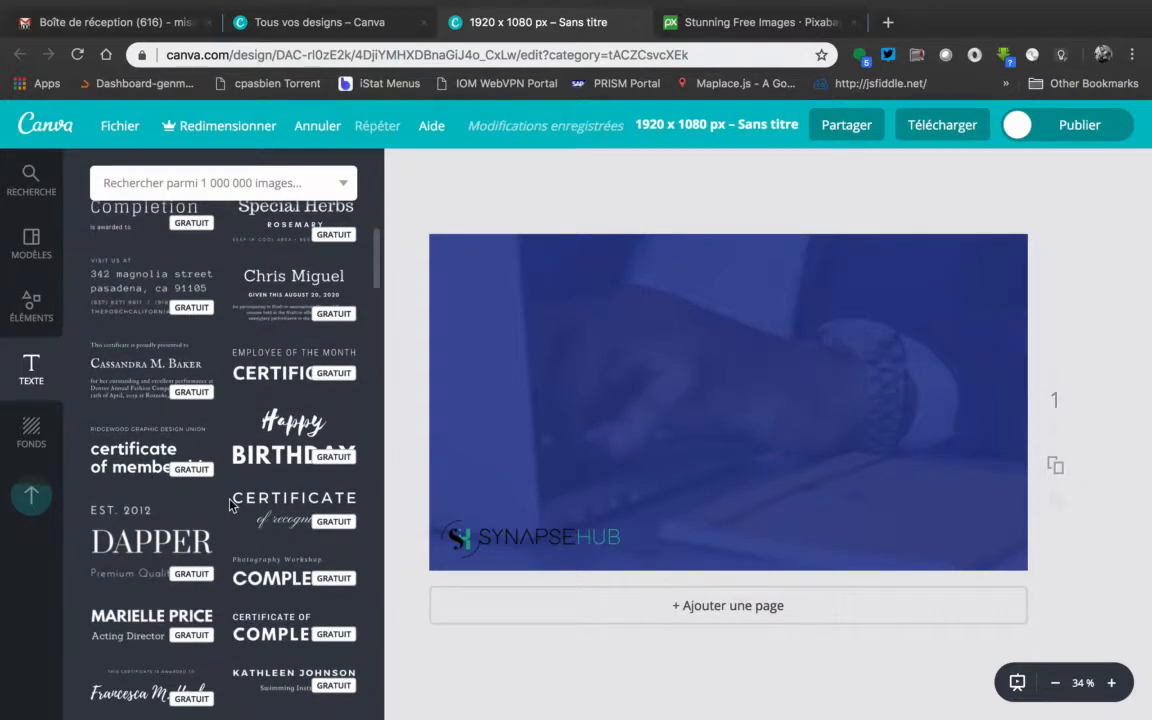
{"action": "scroll", "coordinate": [296, 427], "scroll_direction": "up", "scroll_amount": 6}
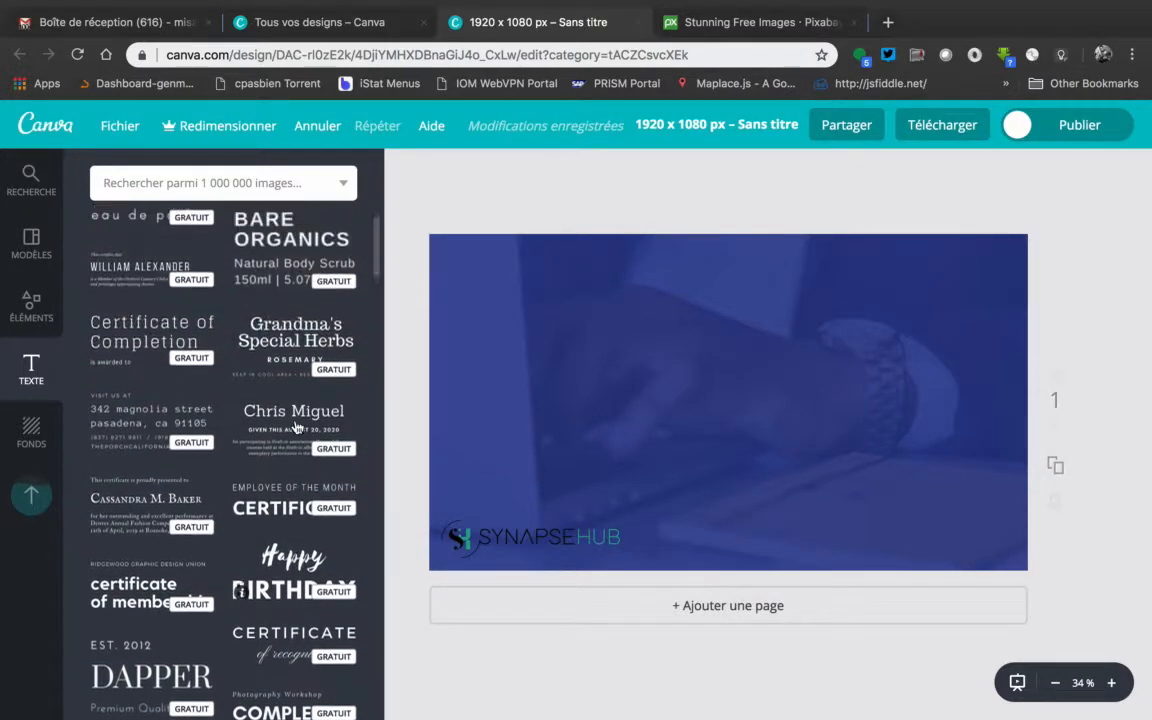
{"action": "scroll", "coordinate": [296, 427], "scroll_direction": "up", "scroll_amount": 1}
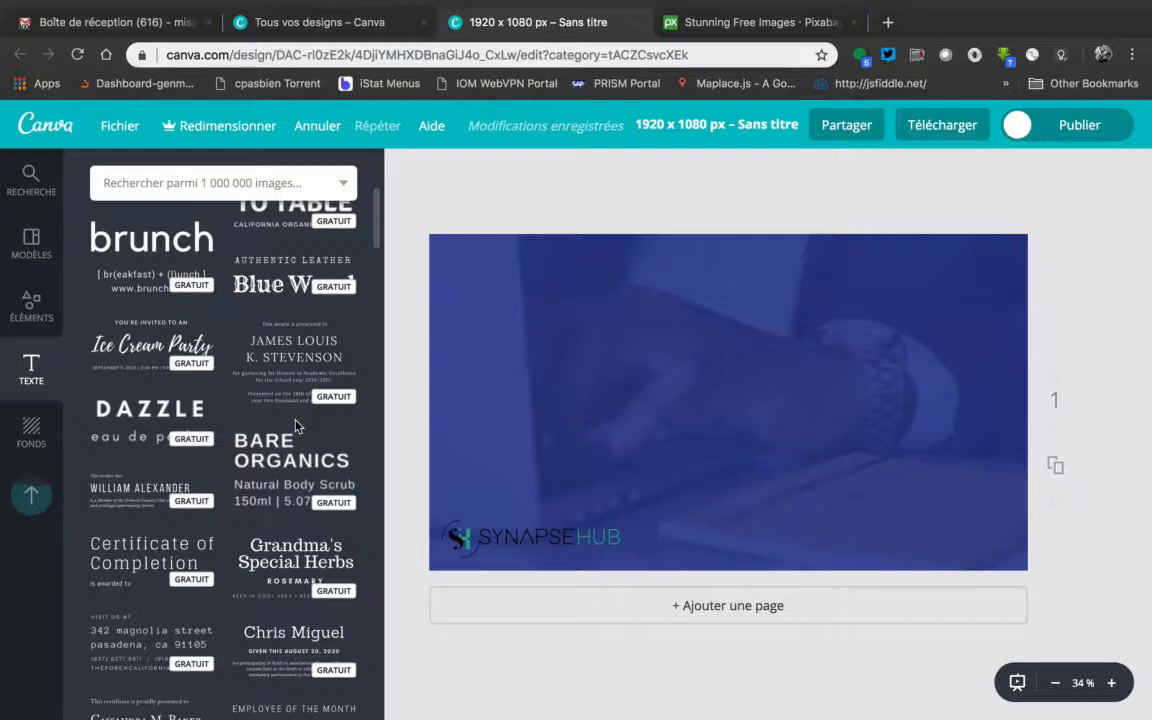
{"action": "scroll", "coordinate": [296, 427], "scroll_direction": "up", "scroll_amount": 8}
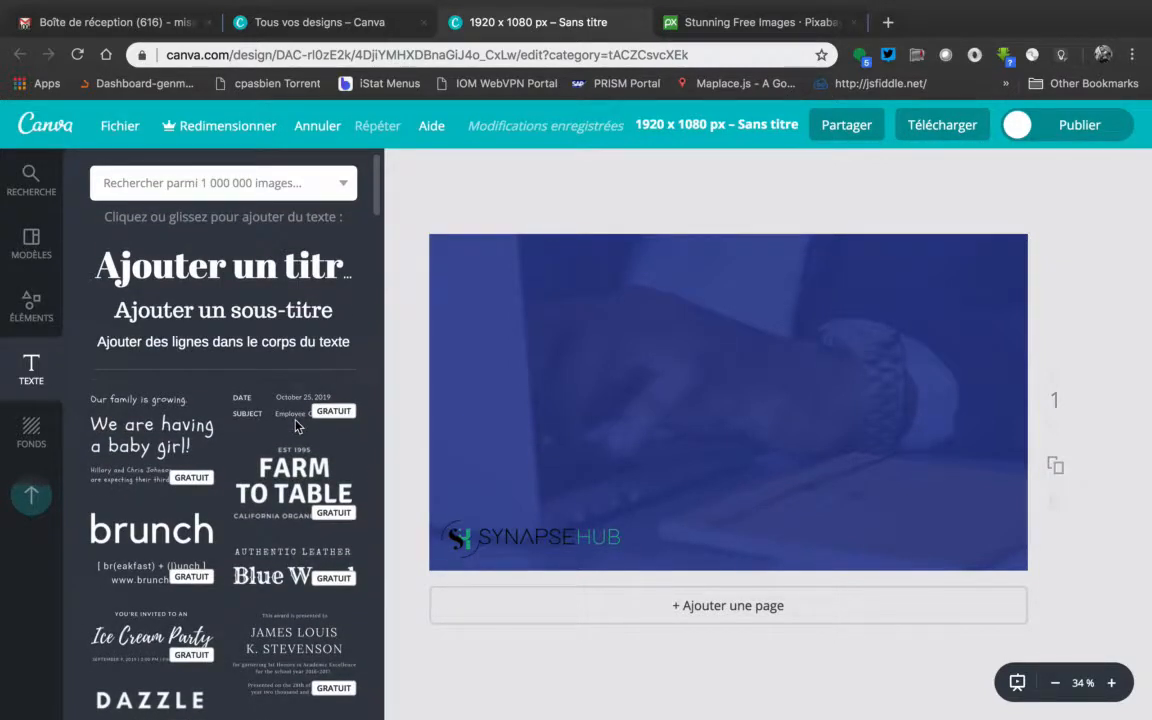
{"action": "scroll", "coordinate": [296, 427], "scroll_direction": "up", "scroll_amount": 1}
Add a title text box to the page and move it to the page's upper-left corner
{"action": "left_click", "coordinate": [237, 280]}
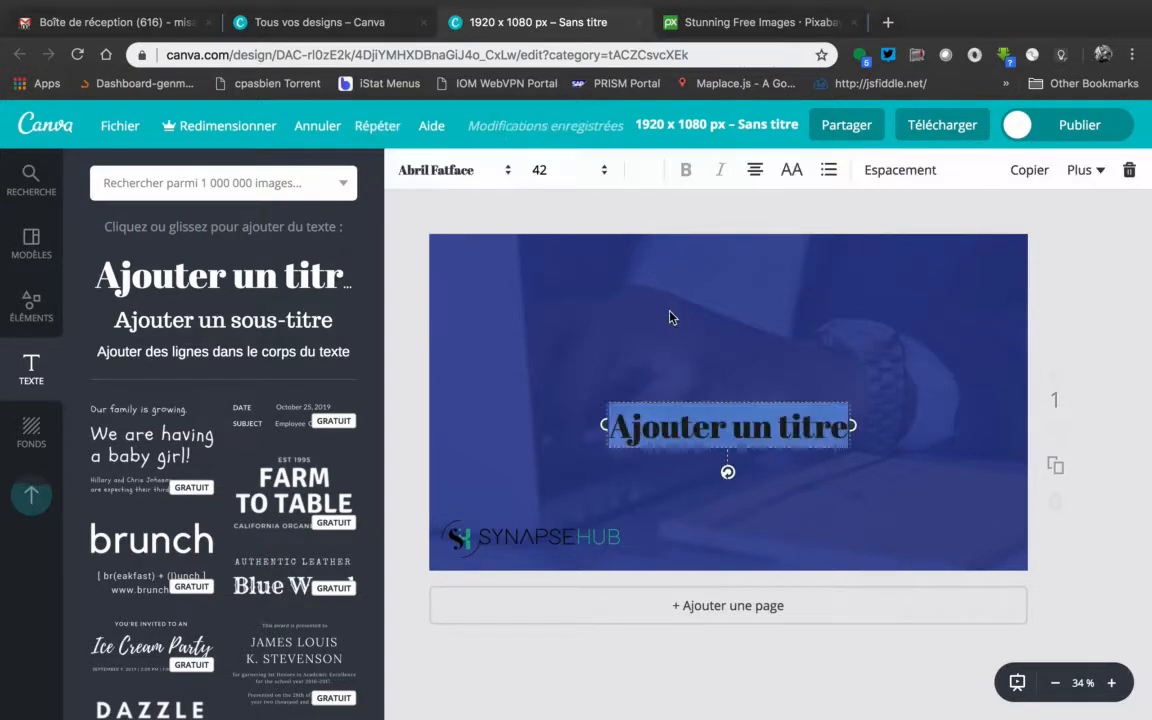
{"action": "left_click_drag", "start_coordinate": [678, 430], "coordinate": [645, 415]}
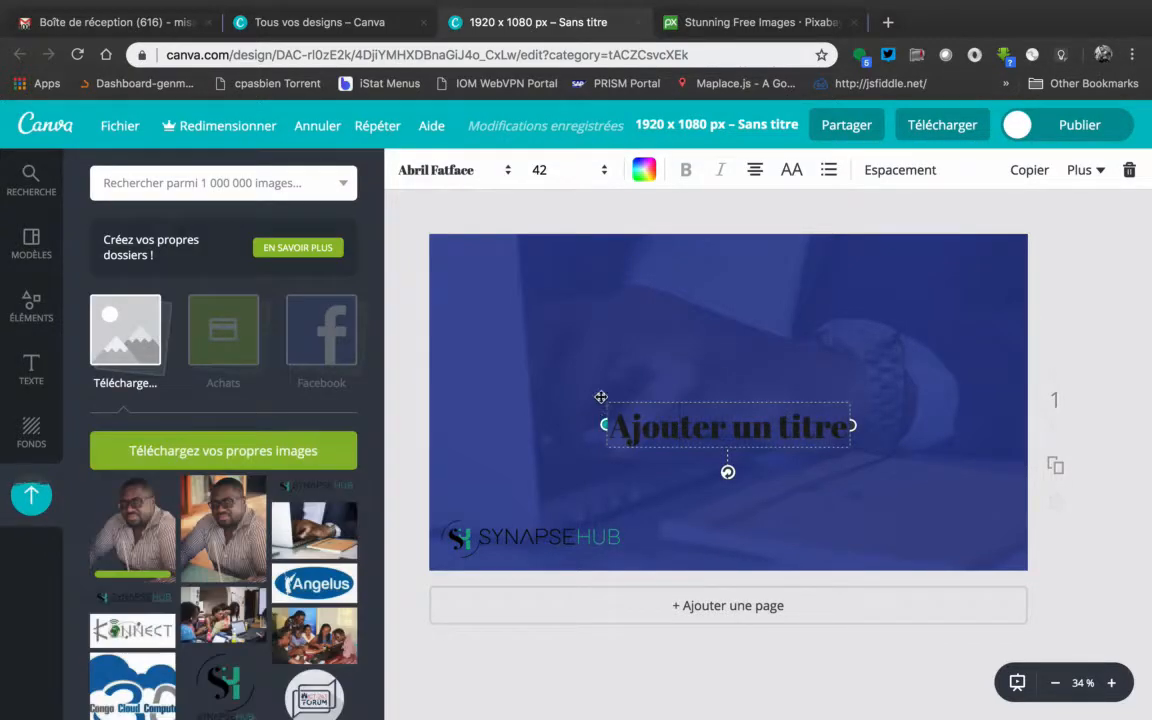
{"action": "left_click", "coordinate": [1080, 291]}
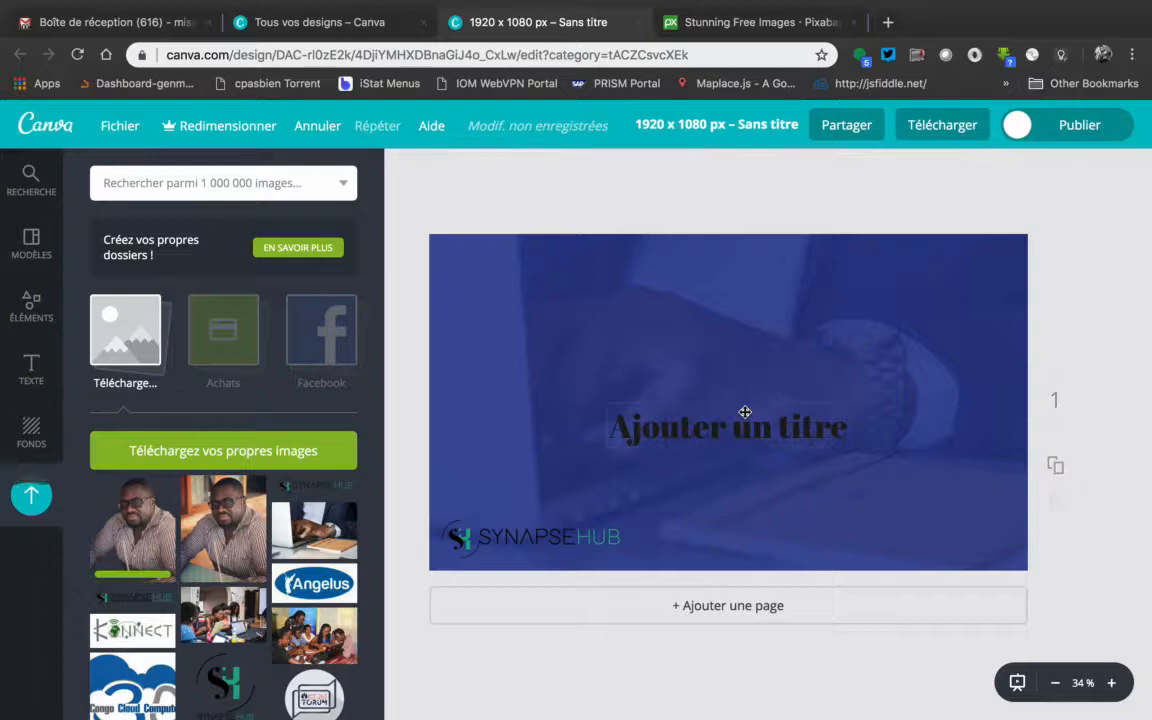
{"action": "left_click", "coordinate": [697, 418]}
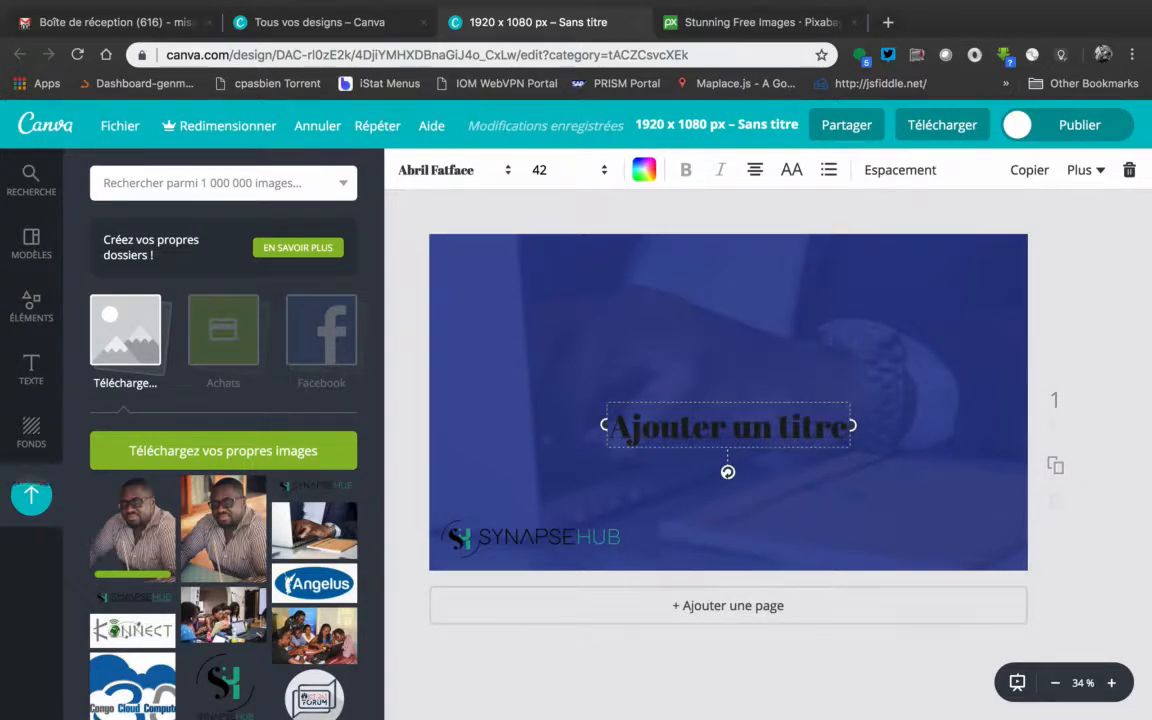
{"action": "left_click", "coordinate": [1093, 328]}
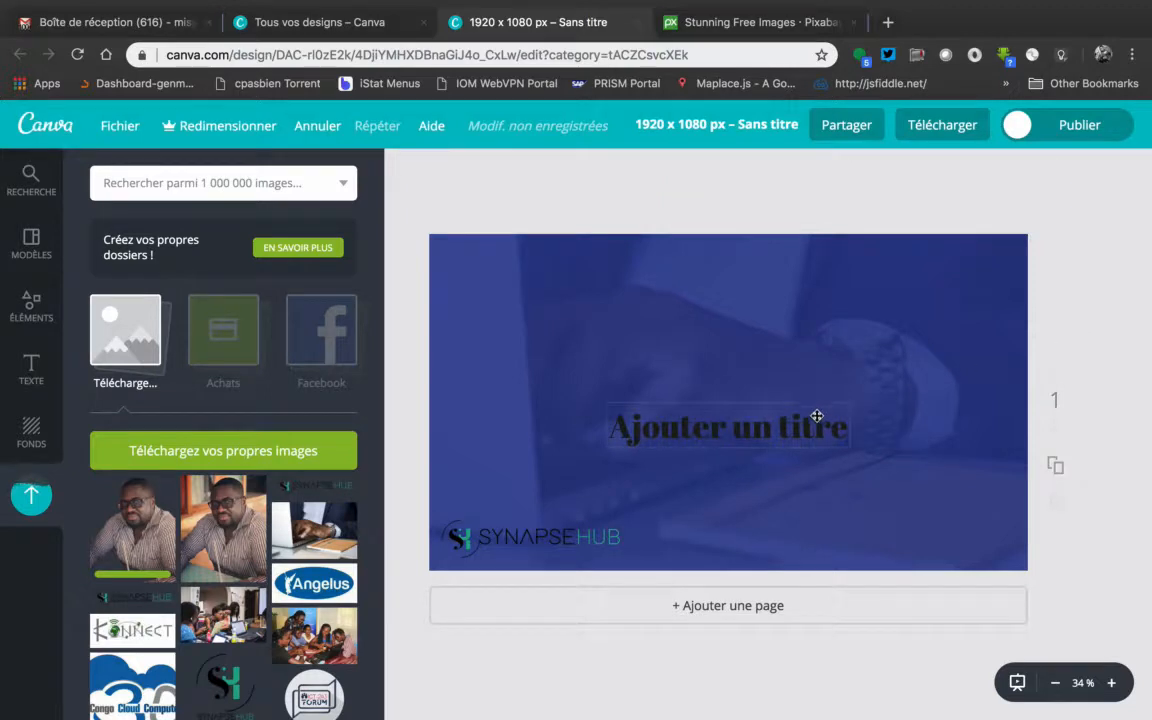
{"action": "left_click_drag", "start_coordinate": [803, 430], "coordinate": [640, 274]}
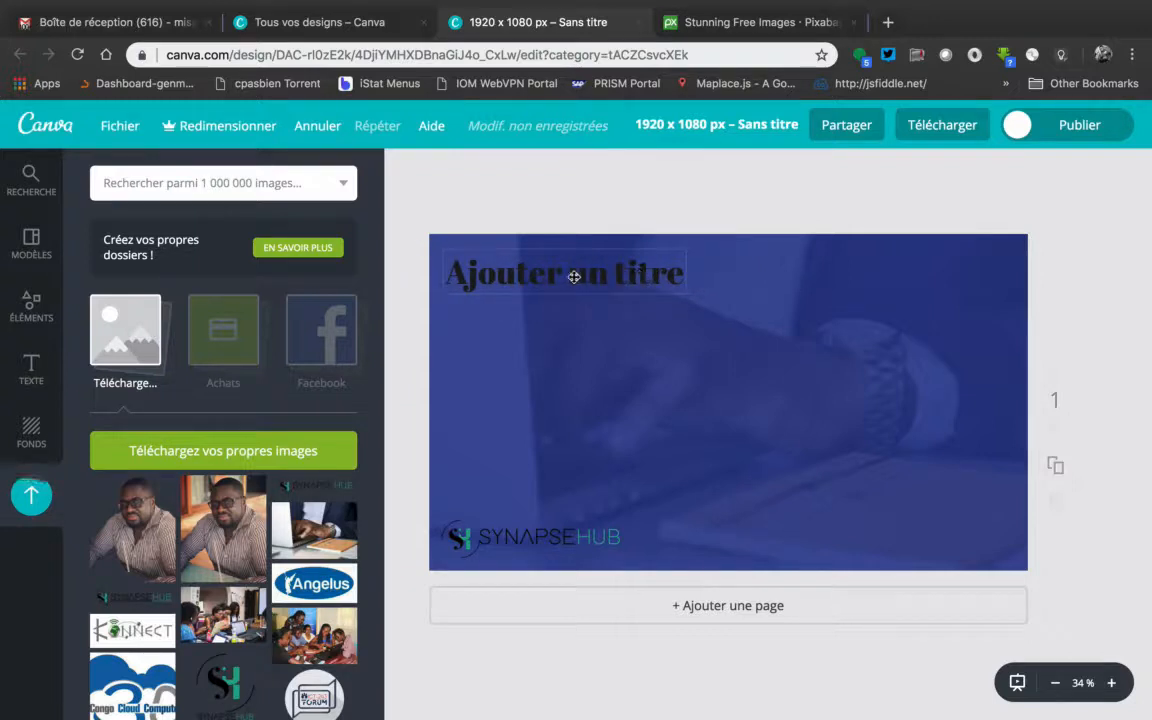
Replace the title text with "Formation sur Canva" and widen its text box so it fits on one line
{"action": "double_click", "coordinate": [566, 274]}
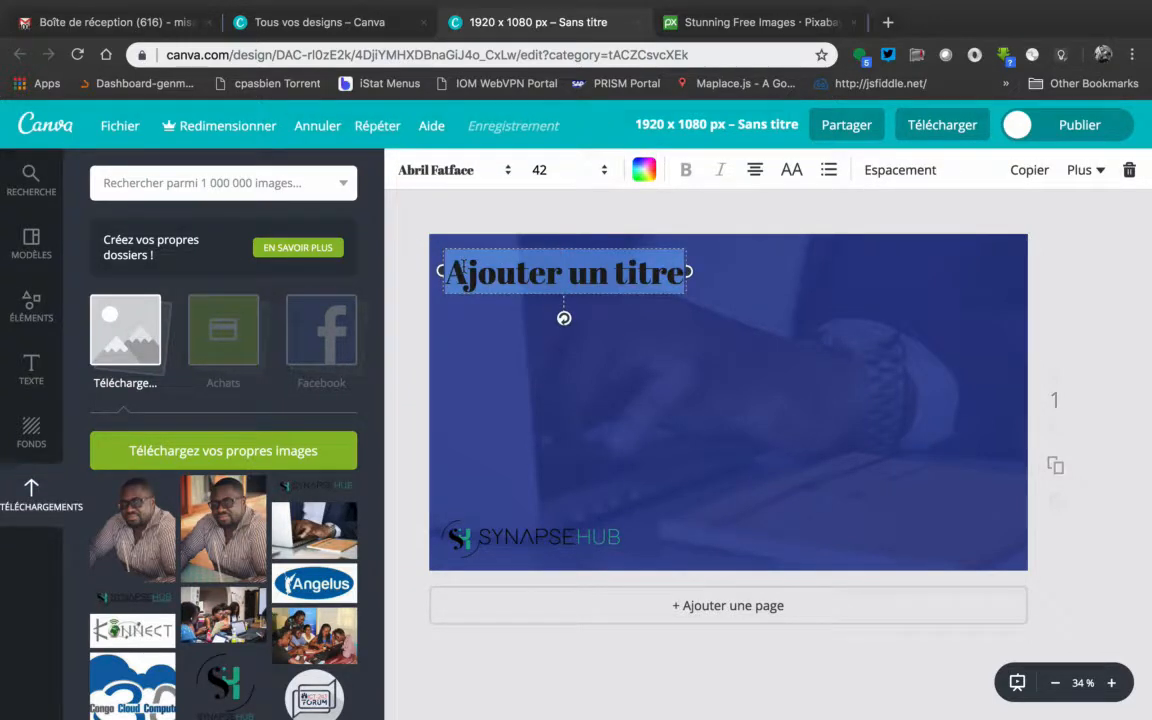
{"action": "type", "text": "For"}
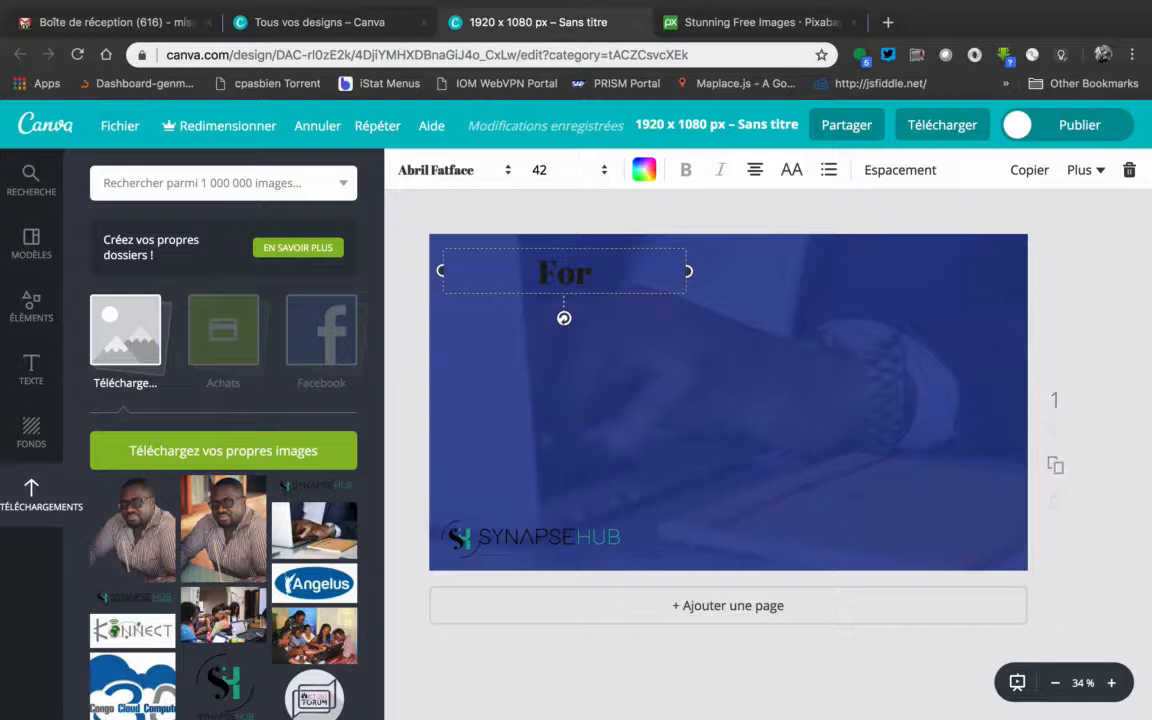
{"action": "type", "text": "mation"}
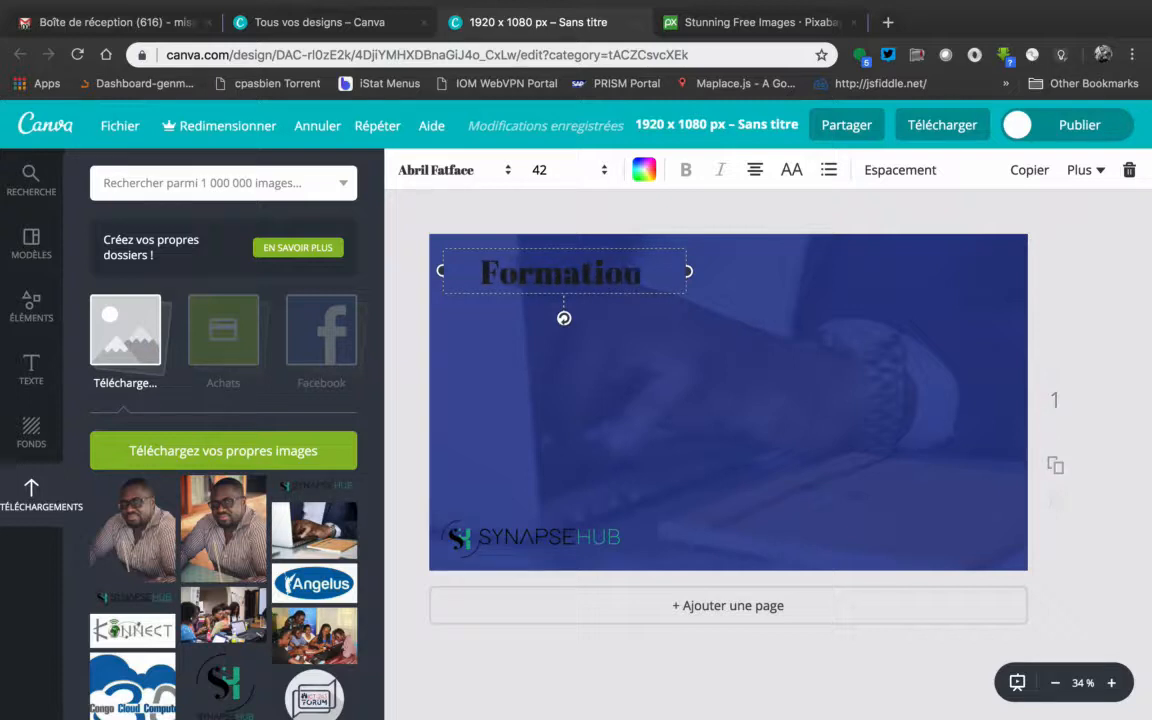
{"action": "type", "text": " sur "}
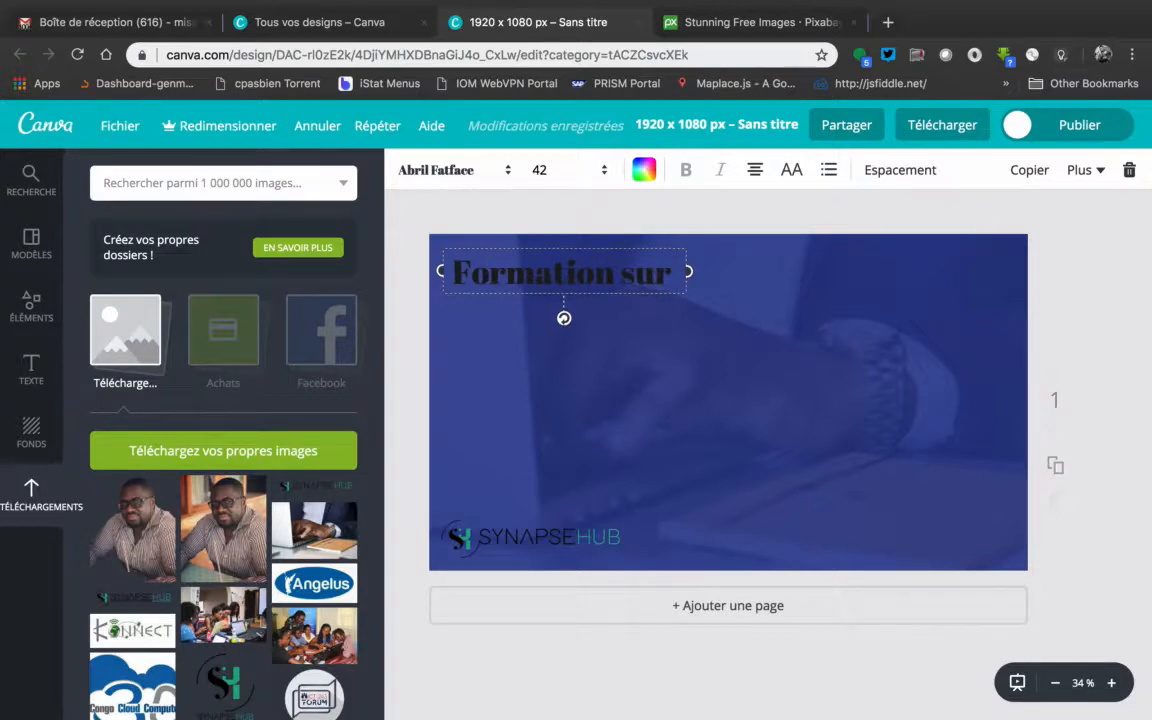
{"action": "type", "text": "Ca"}
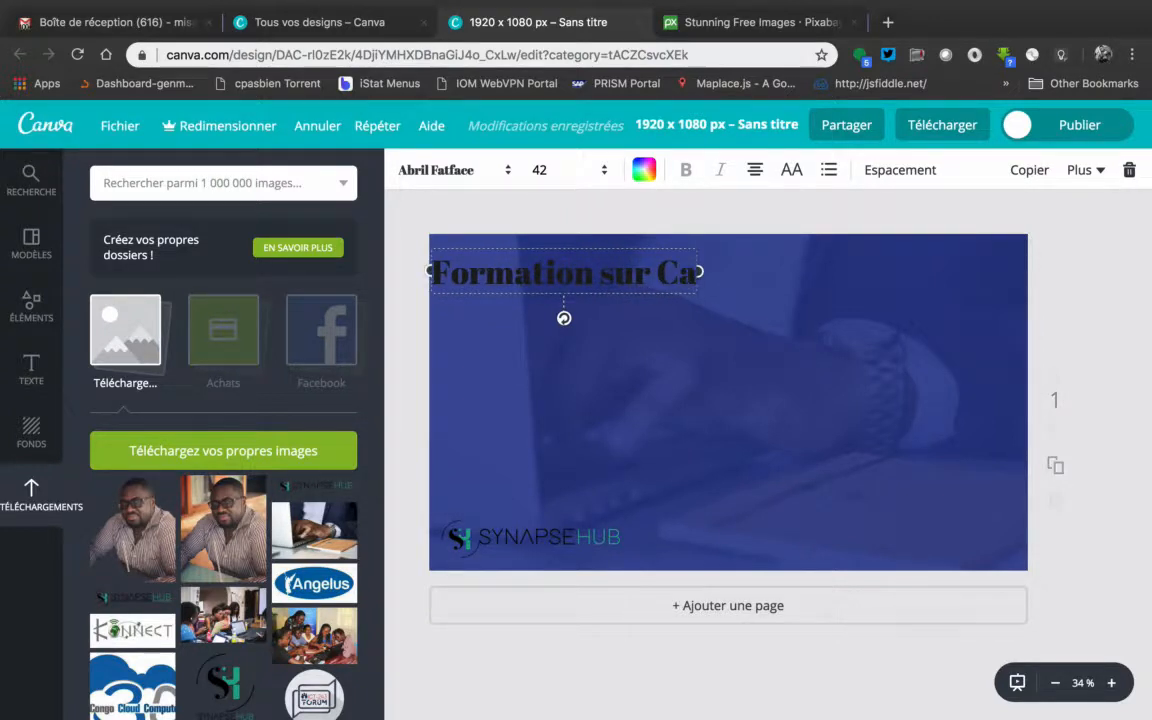
{"action": "type", "text": "nva"}
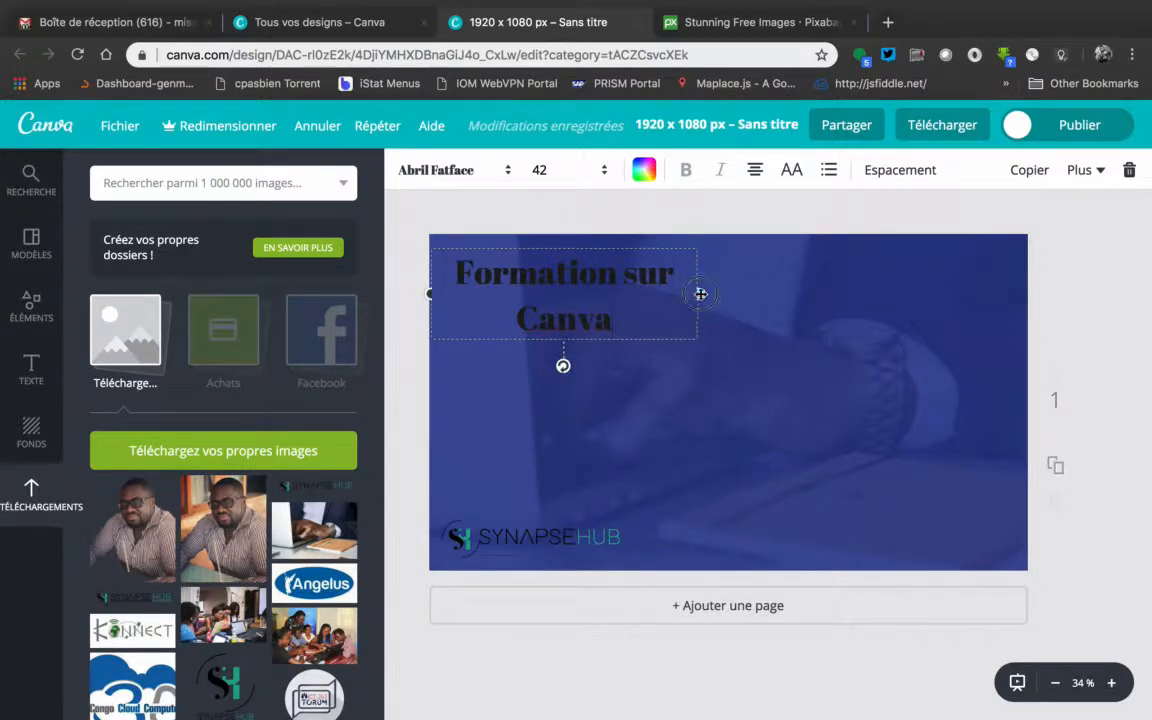
{"action": "left_click_drag", "start_coordinate": [701, 294], "coordinate": [788, 286]}
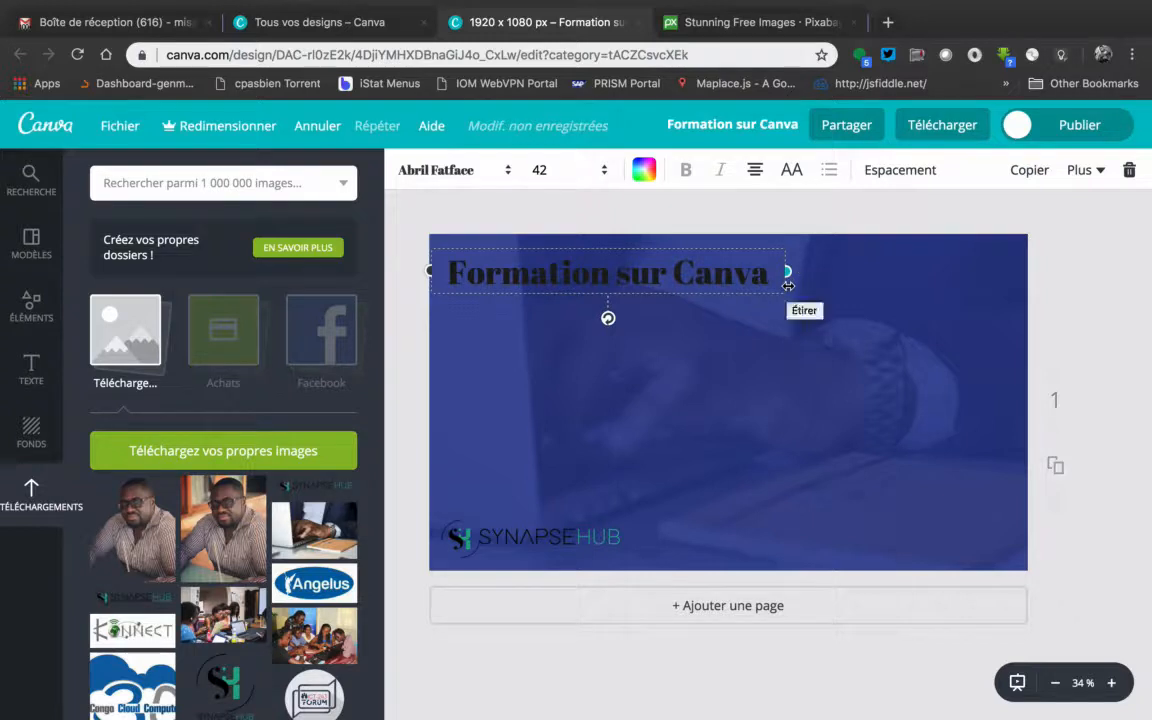
Colour the "Formation sur Canva" title orange from the default palette
{"action": "left_click", "coordinate": [640, 170]}
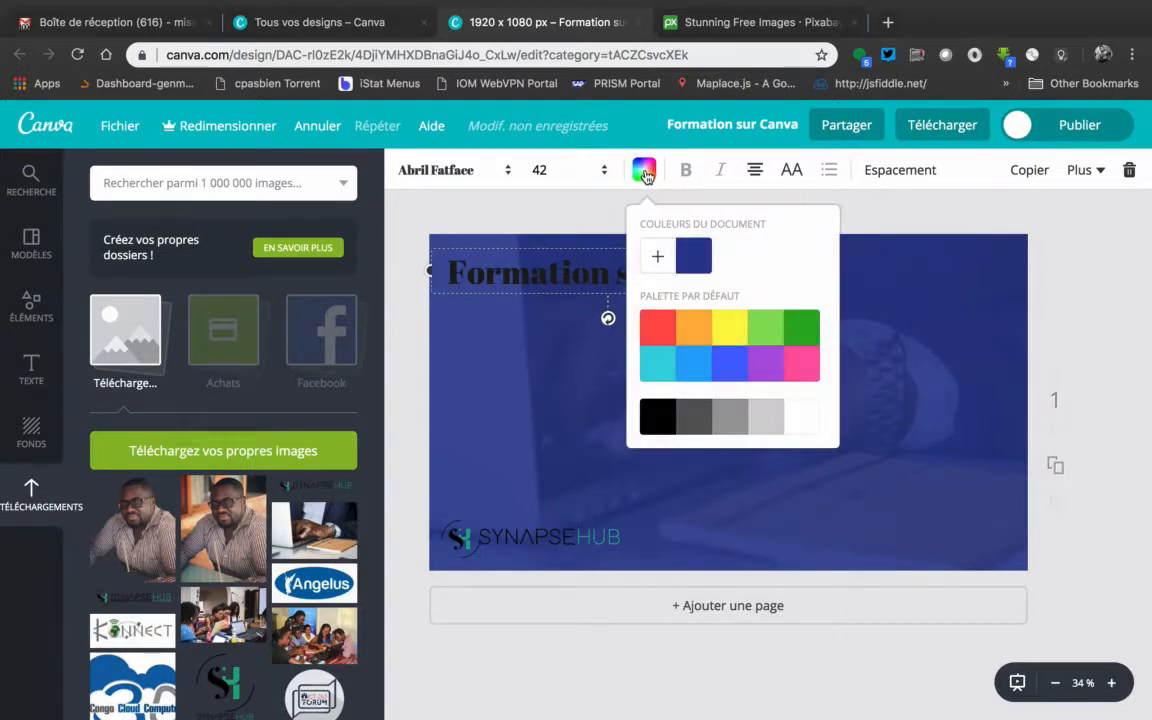
{"action": "left_click", "coordinate": [696, 330]}
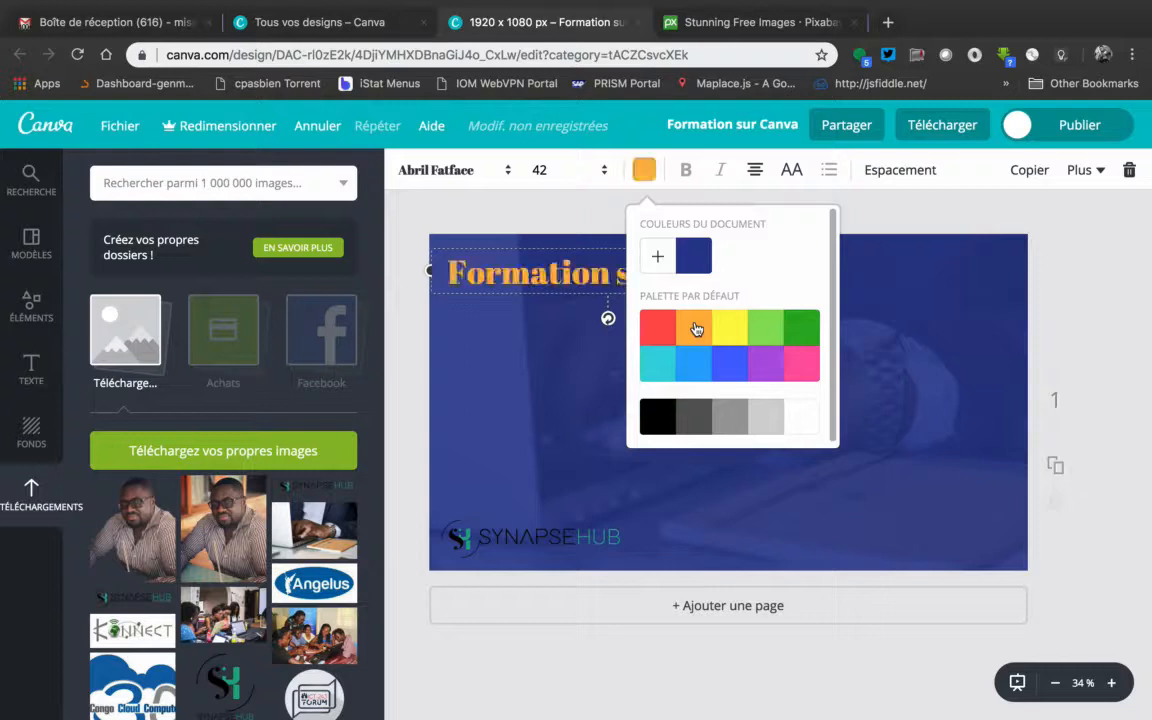
{"action": "left_click", "coordinate": [645, 172]}
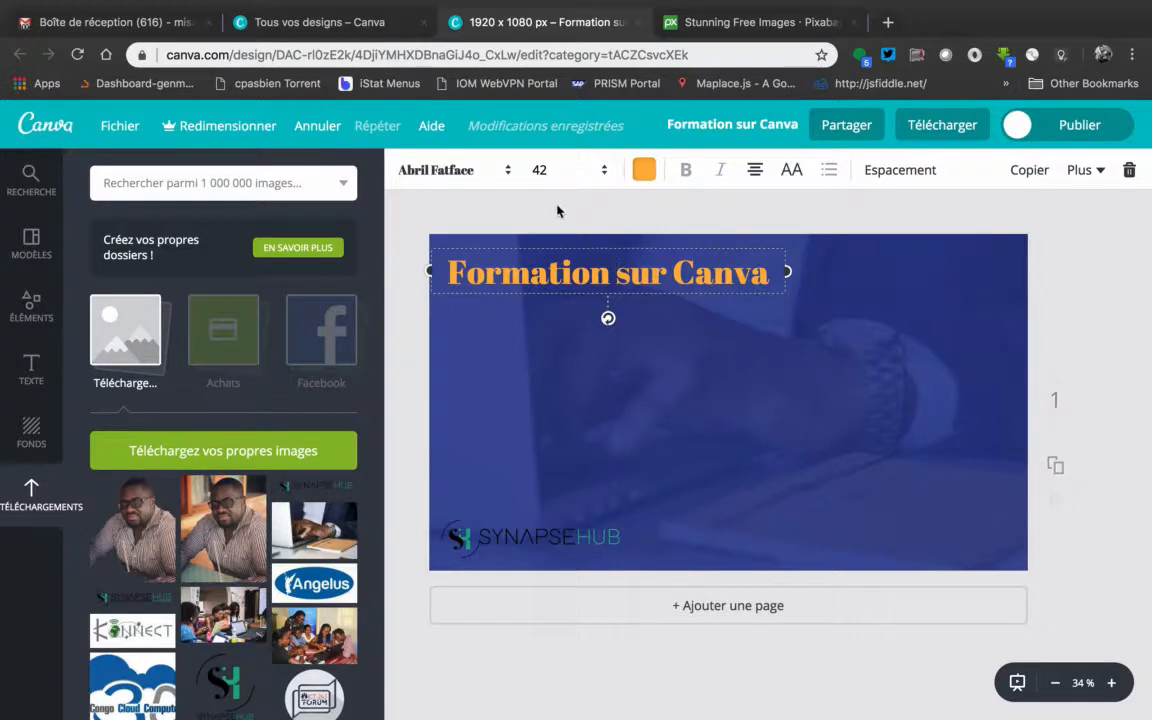
Change the title's font to Assistant Bold
{"action": "left_click", "coordinate": [511, 172]}
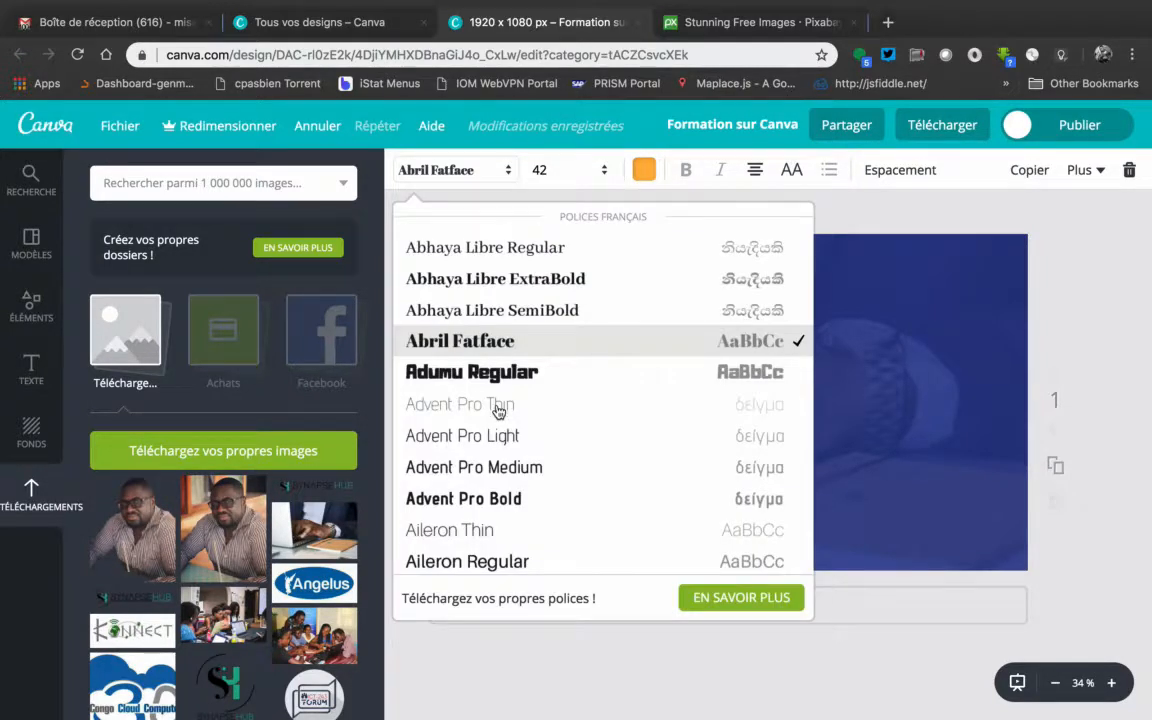
{"action": "scroll", "coordinate": [470, 415], "scroll_direction": "down", "scroll_amount": 3}
{"action": "scroll", "coordinate": [498, 412], "scroll_direction": "down", "scroll_amount": 10}
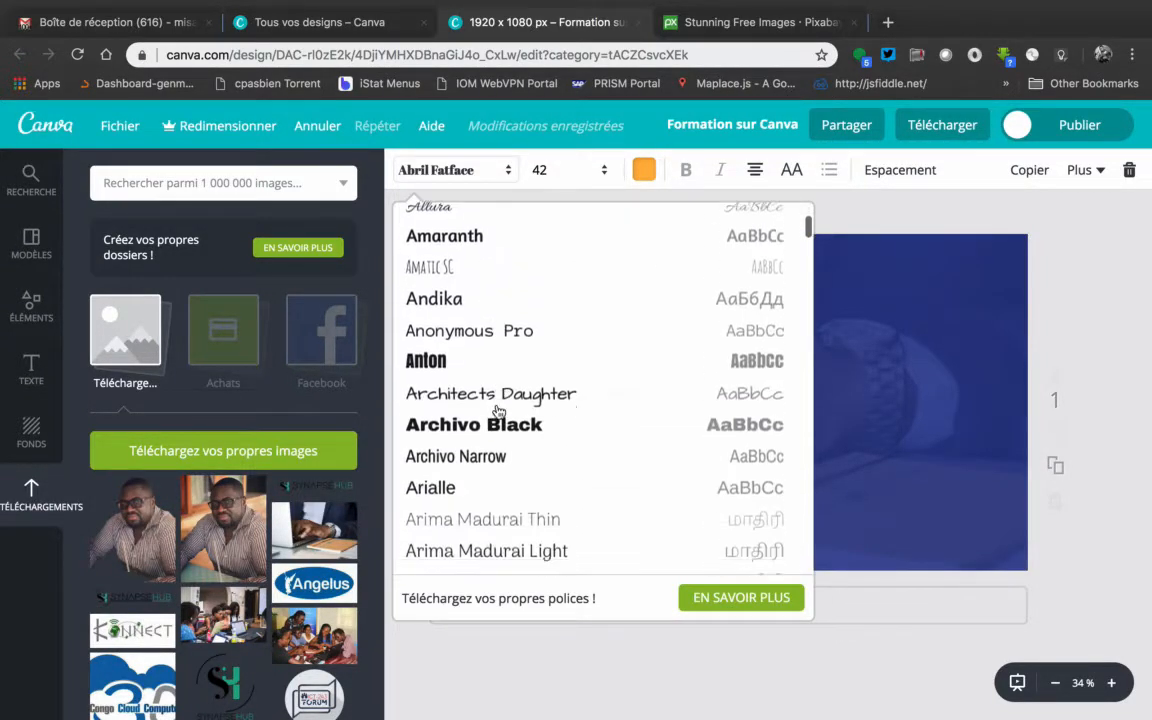
{"action": "scroll", "coordinate": [498, 412], "scroll_direction": "up", "scroll_amount": 3}
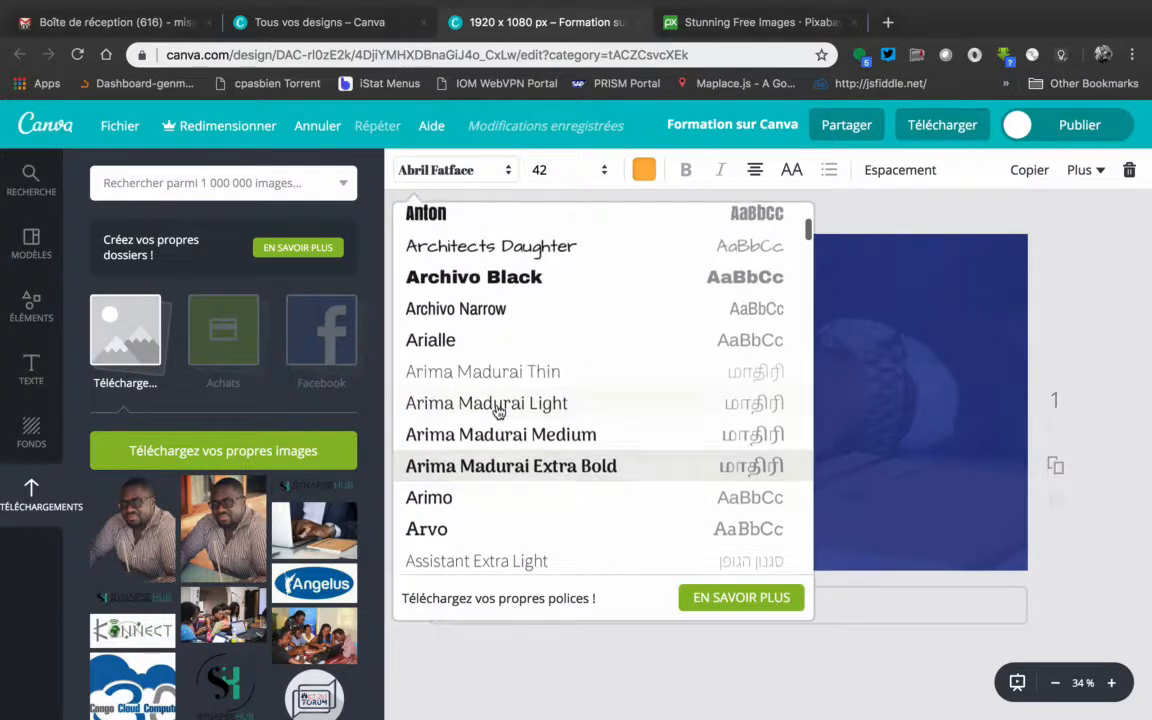
{"action": "scroll", "coordinate": [498, 412], "scroll_direction": "down", "scroll_amount": 5}
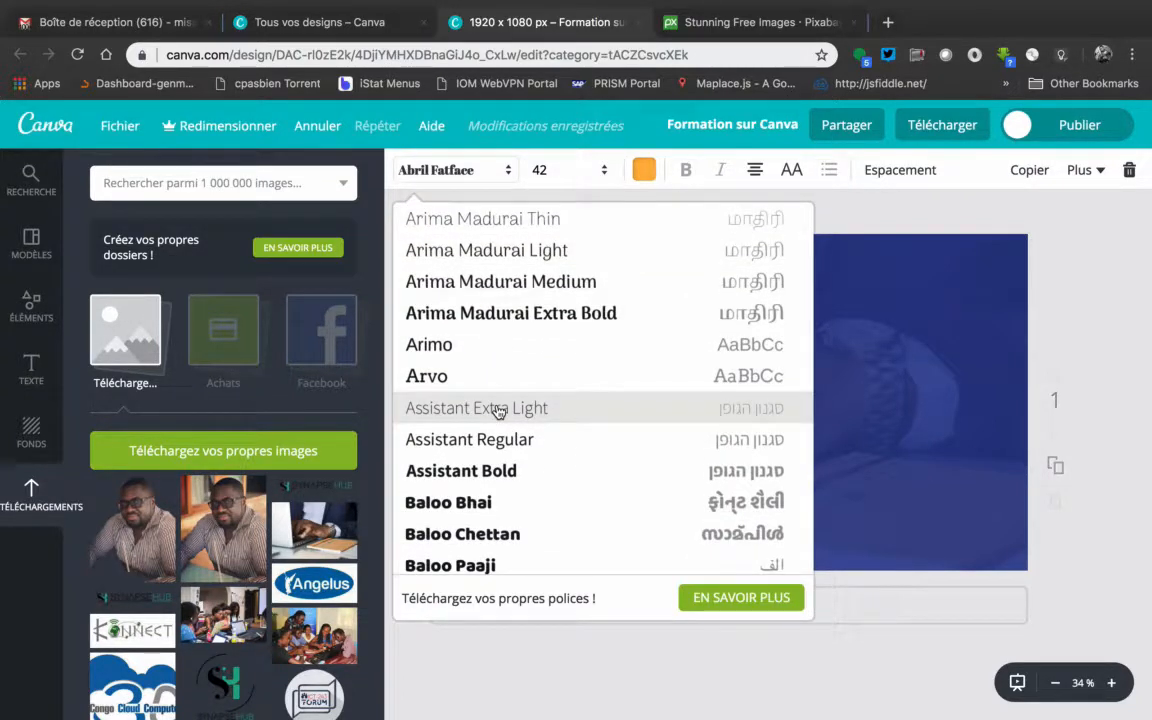
{"action": "left_click", "coordinate": [506, 472]}
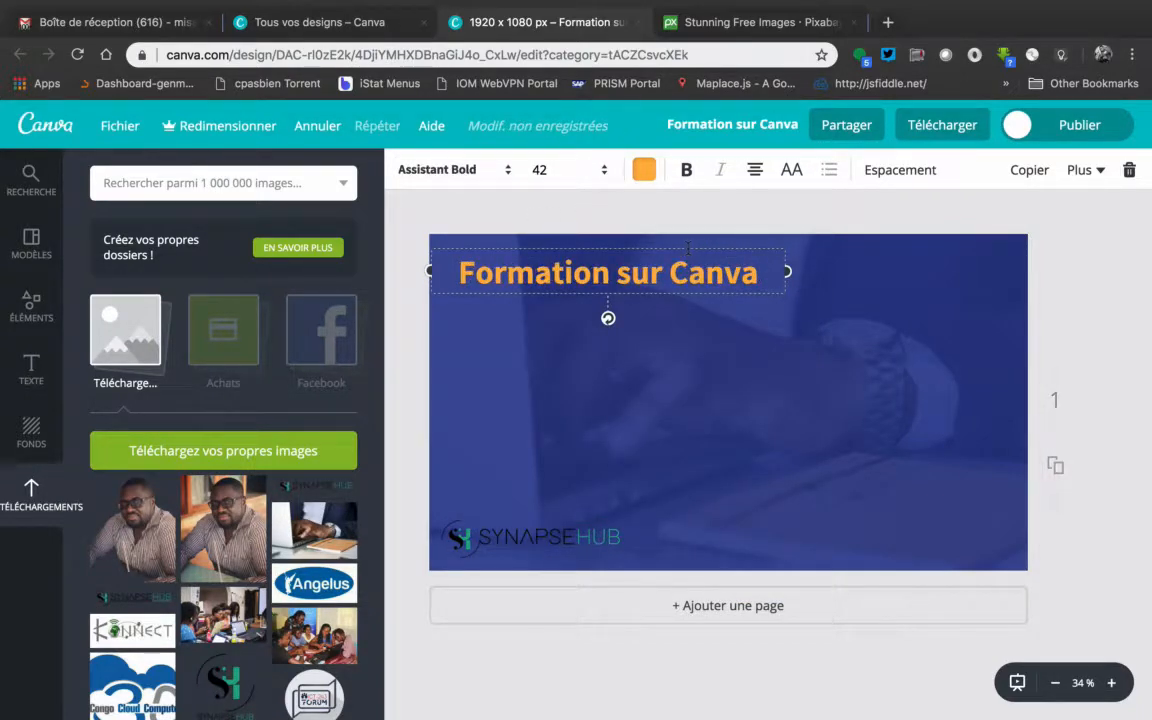
Try font sizes 28 and 32 on the title
{"action": "left_click", "coordinate": [605, 171]}
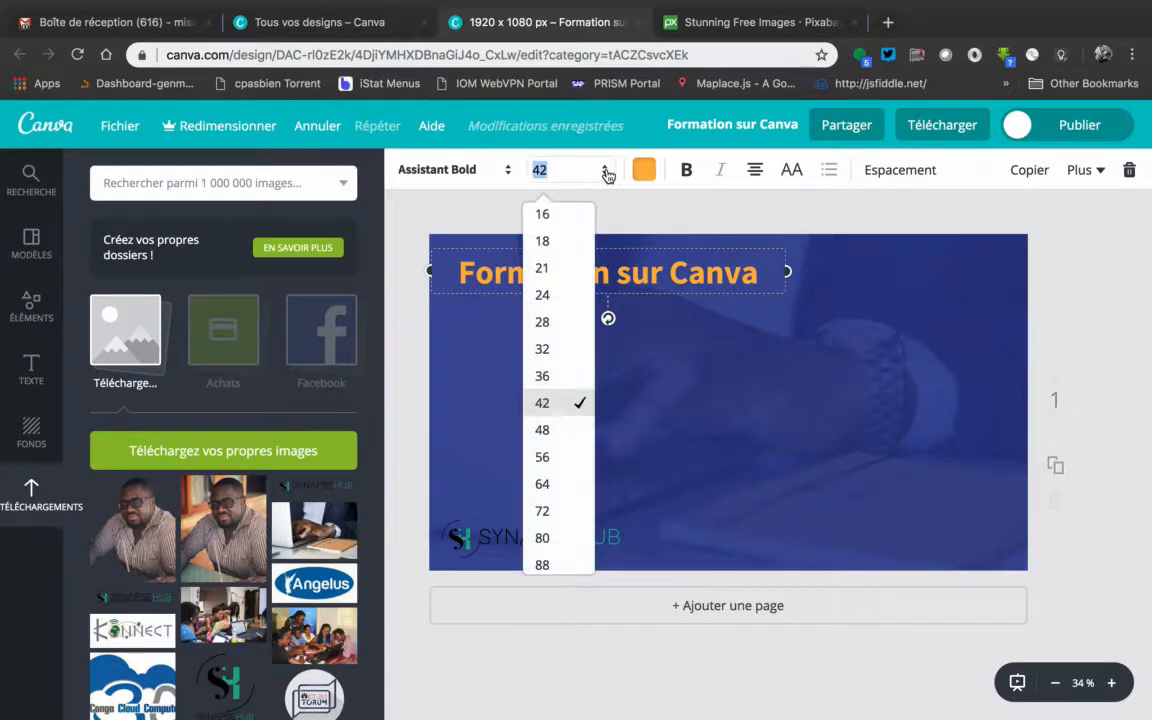
{"action": "left_click", "coordinate": [557, 322]}
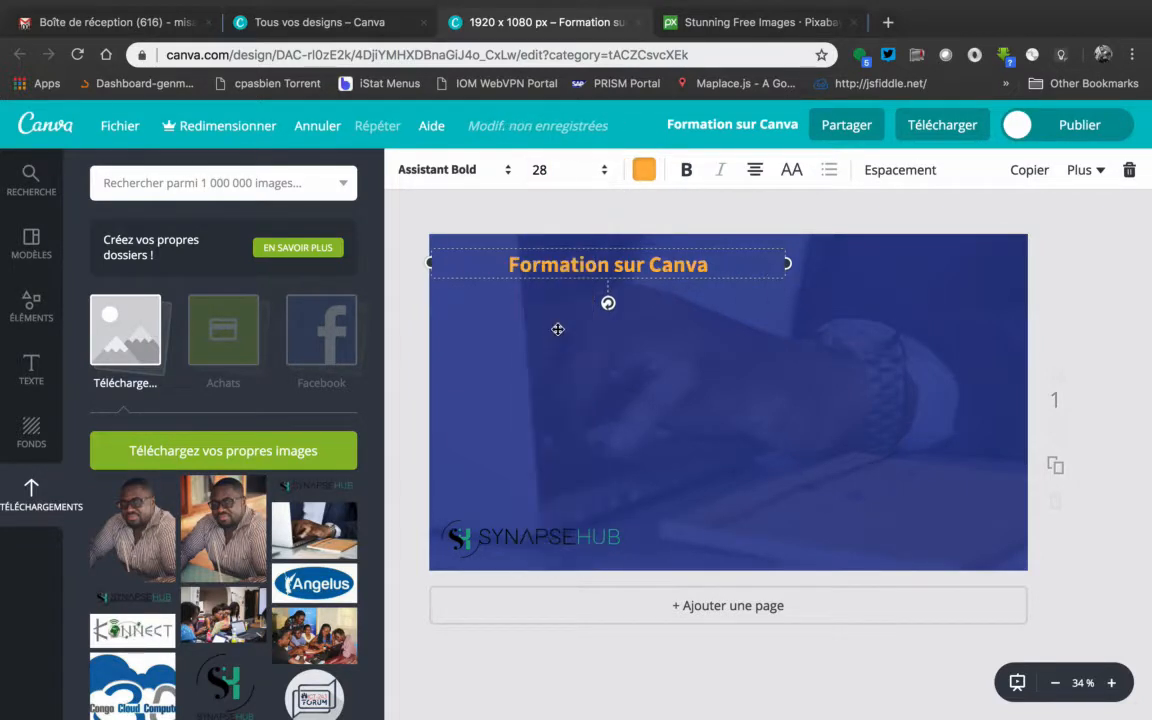
{"action": "left_click", "coordinate": [605, 171]}
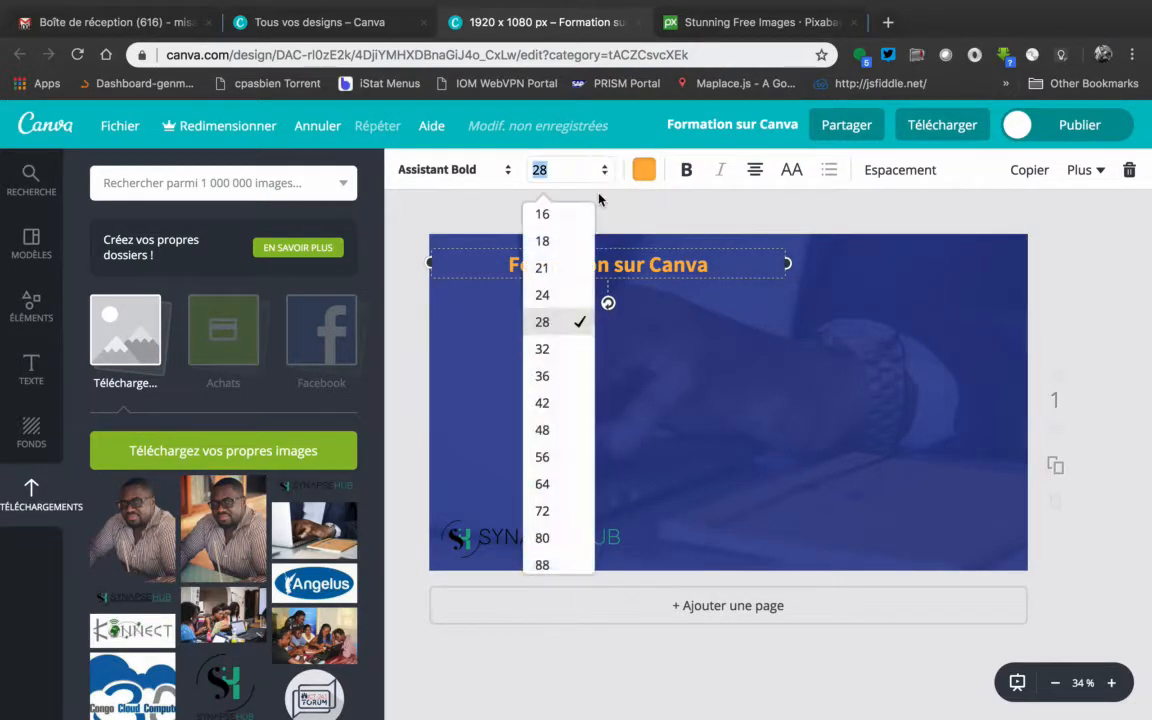
{"action": "left_click", "coordinate": [553, 350]}
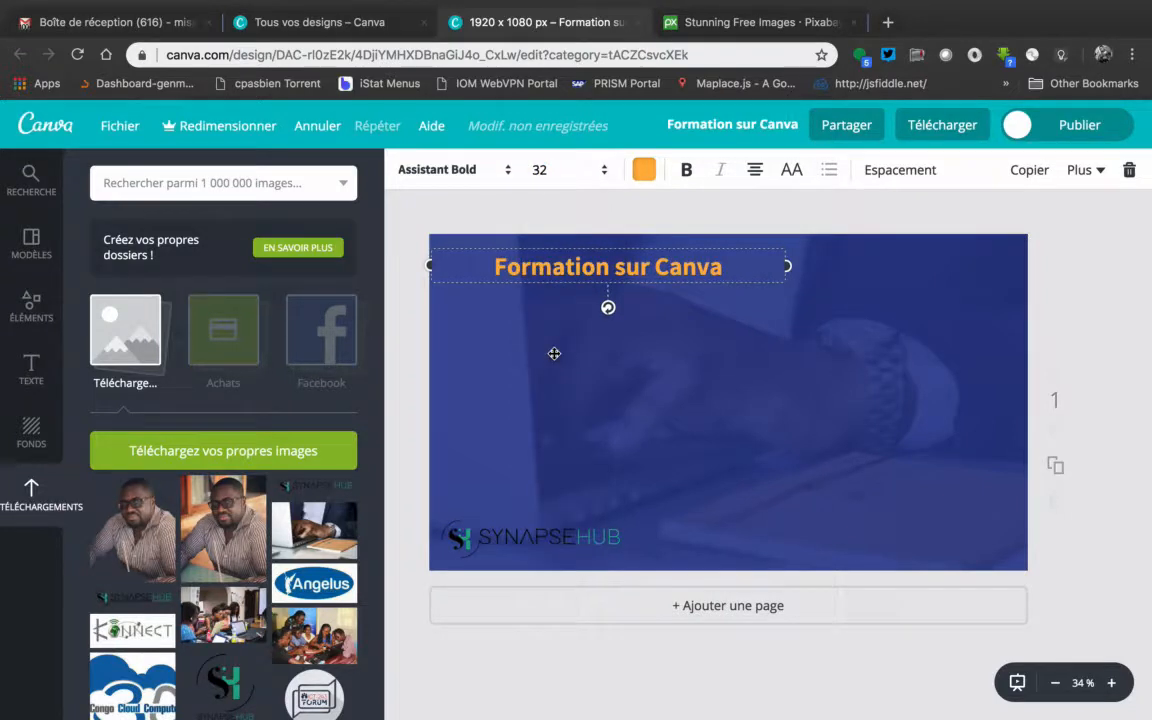
Set the title's font size to 36 and narrow its text box to fit closely around the line
{"action": "left_click", "coordinate": [608, 172]}
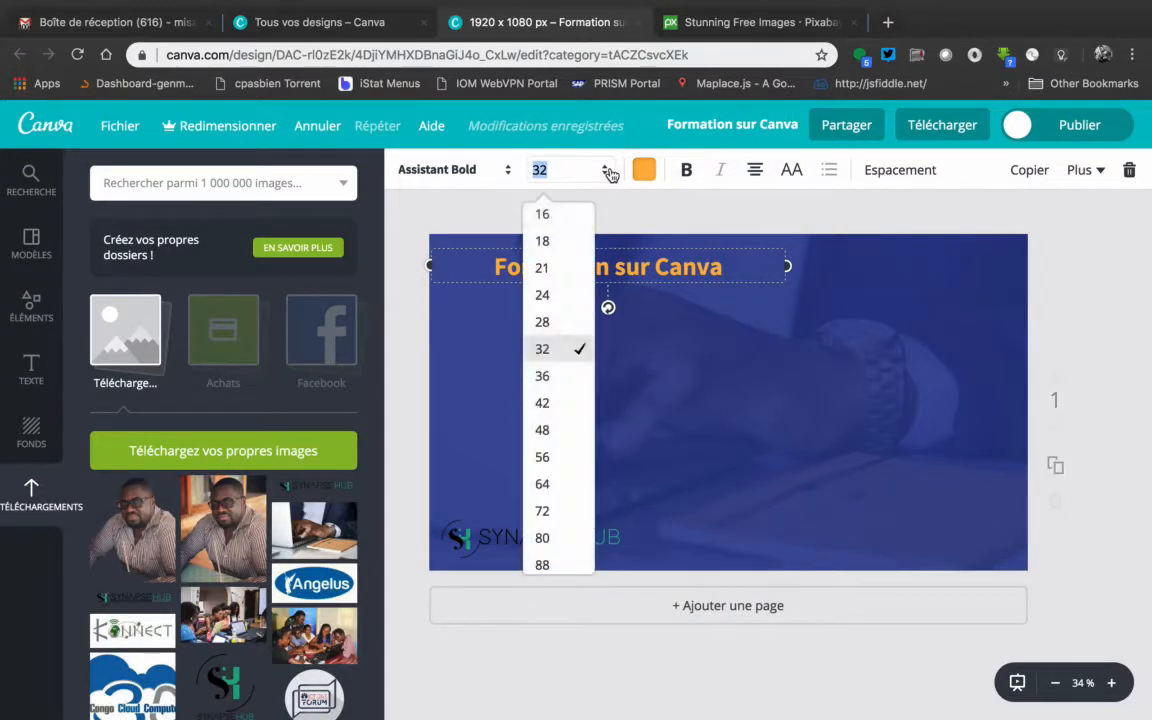
{"action": "left_click", "coordinate": [555, 377]}
{"action": "left_click_drag", "start_coordinate": [789, 267], "coordinate": [720, 268]}
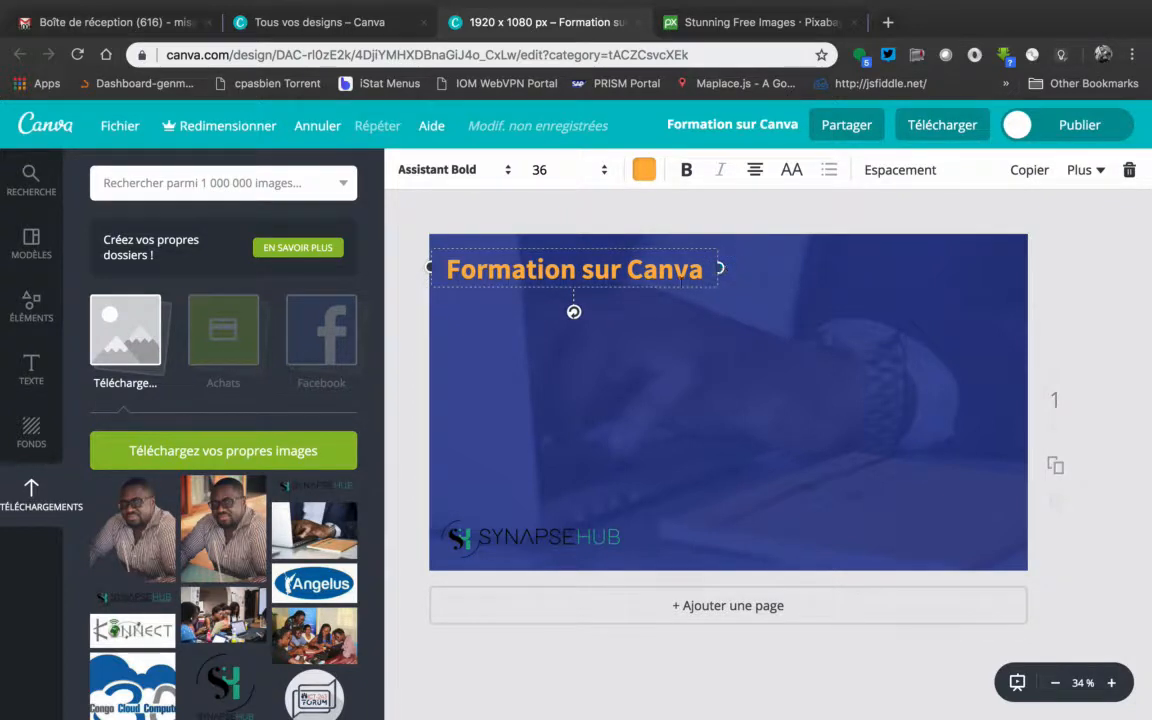
Move the "Formation sur Canva" title slightly lower, leaving a small gap below the design's upper edge
{"action": "left_click_drag", "start_coordinate": [681, 290], "coordinate": [682, 302]}
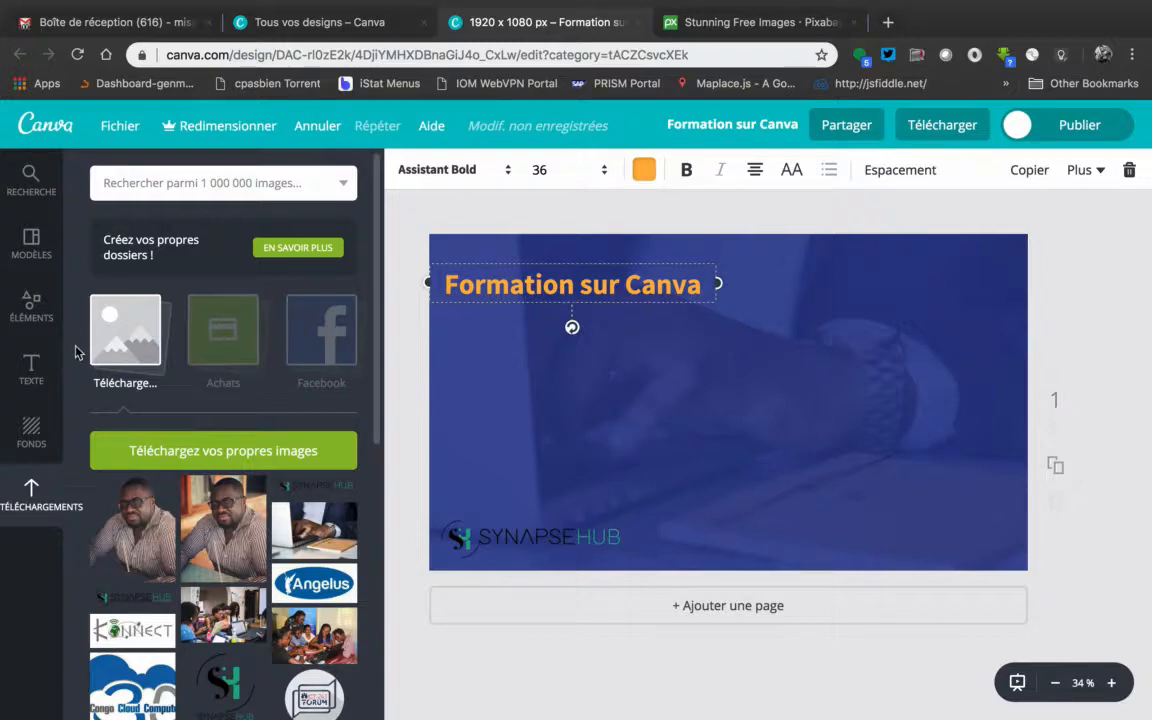
Try the DATE and SUBJECT text template, enlarging it and placing it beneath the "Formation sur Canva" title
{"action": "left_click", "coordinate": [31, 368]}
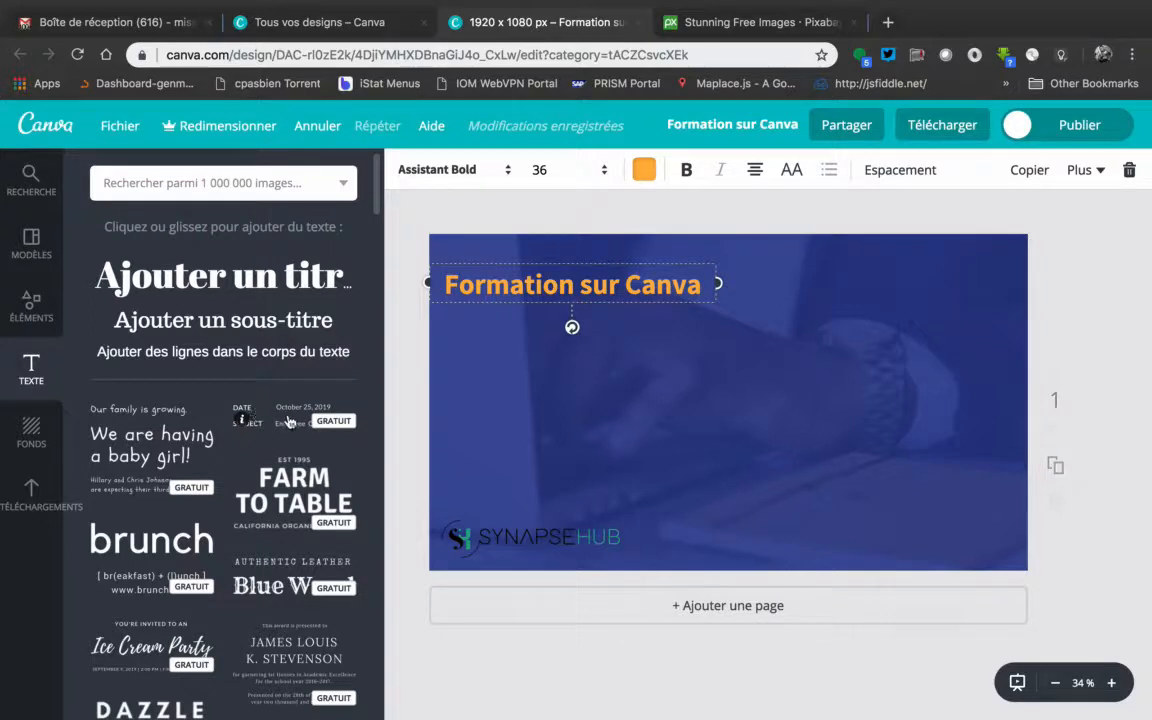
{"action": "left_click", "coordinate": [305, 418]}
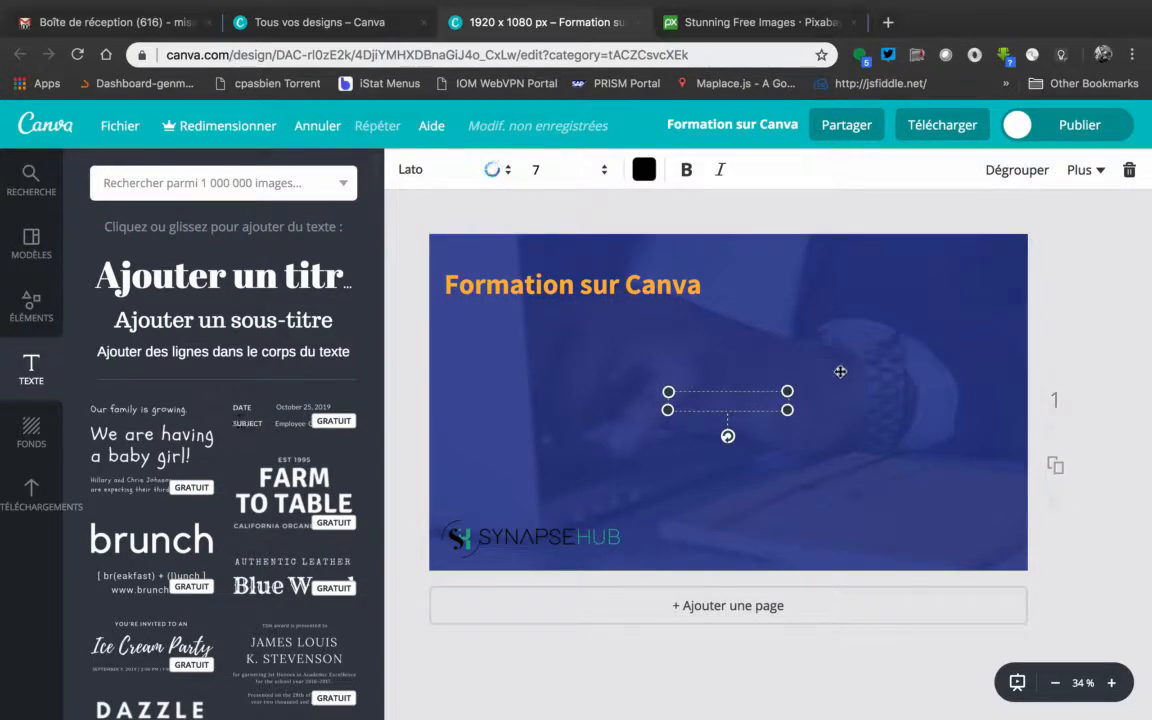
{"action": "left_click_drag", "start_coordinate": [788, 411], "coordinate": [939, 483]}
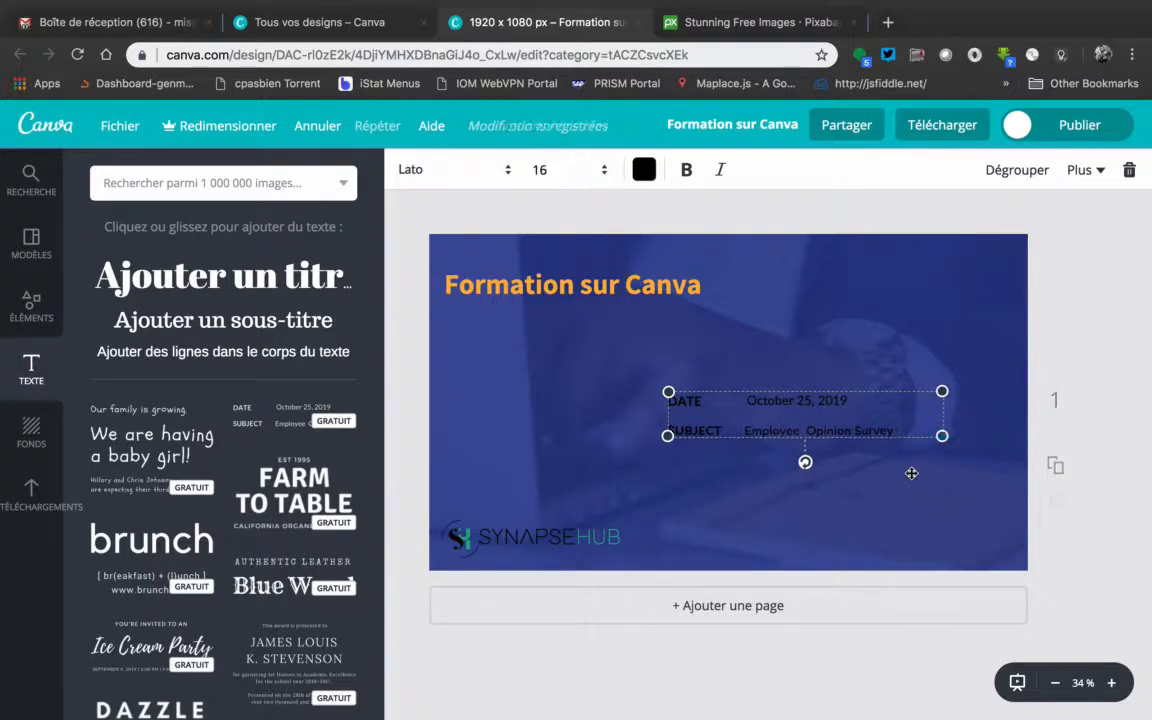
{"action": "left_click_drag", "start_coordinate": [804, 397], "coordinate": [602, 315]}
{"action": "left_click", "coordinate": [639, 197]}
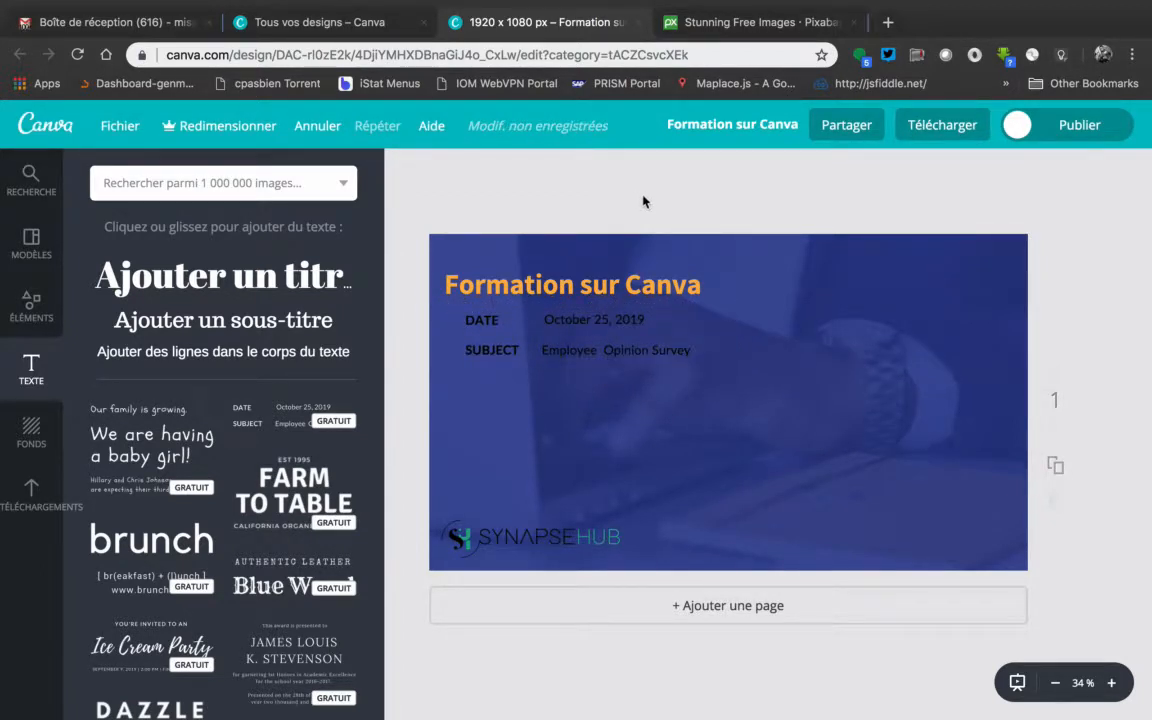
Shift the DATE and SUBJECT text group slightly, and delete it from the design
{"action": "left_click", "coordinate": [604, 326]}
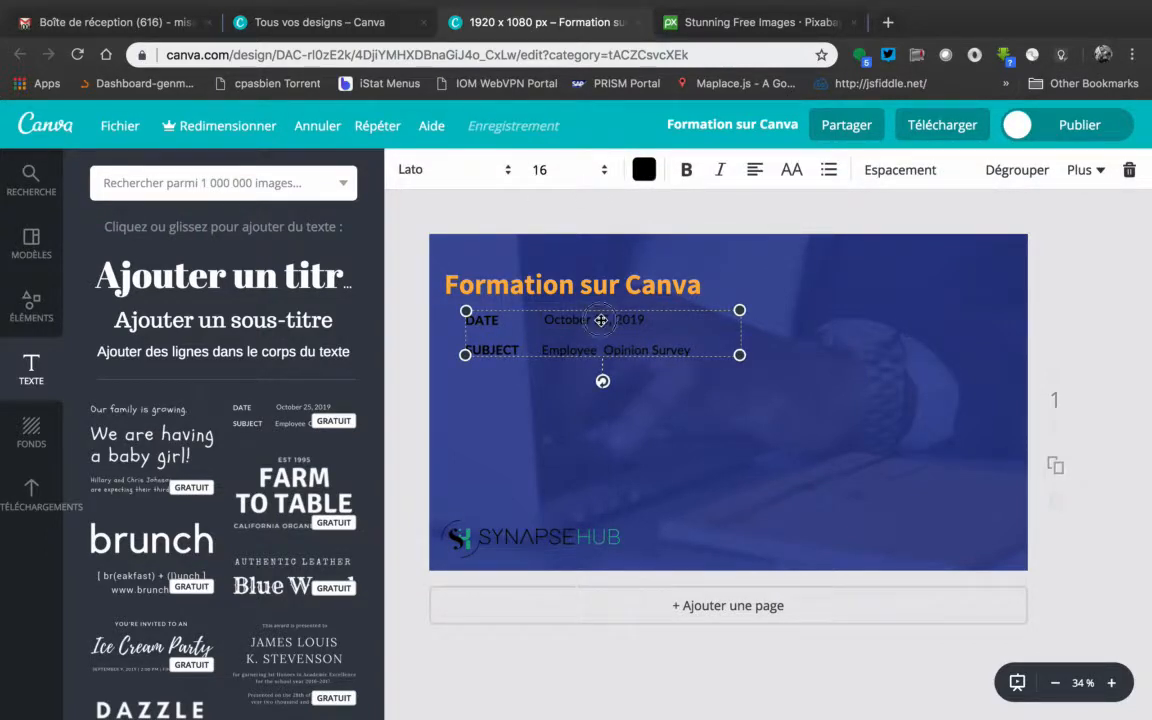
{"action": "left_click", "coordinate": [1086, 286]}
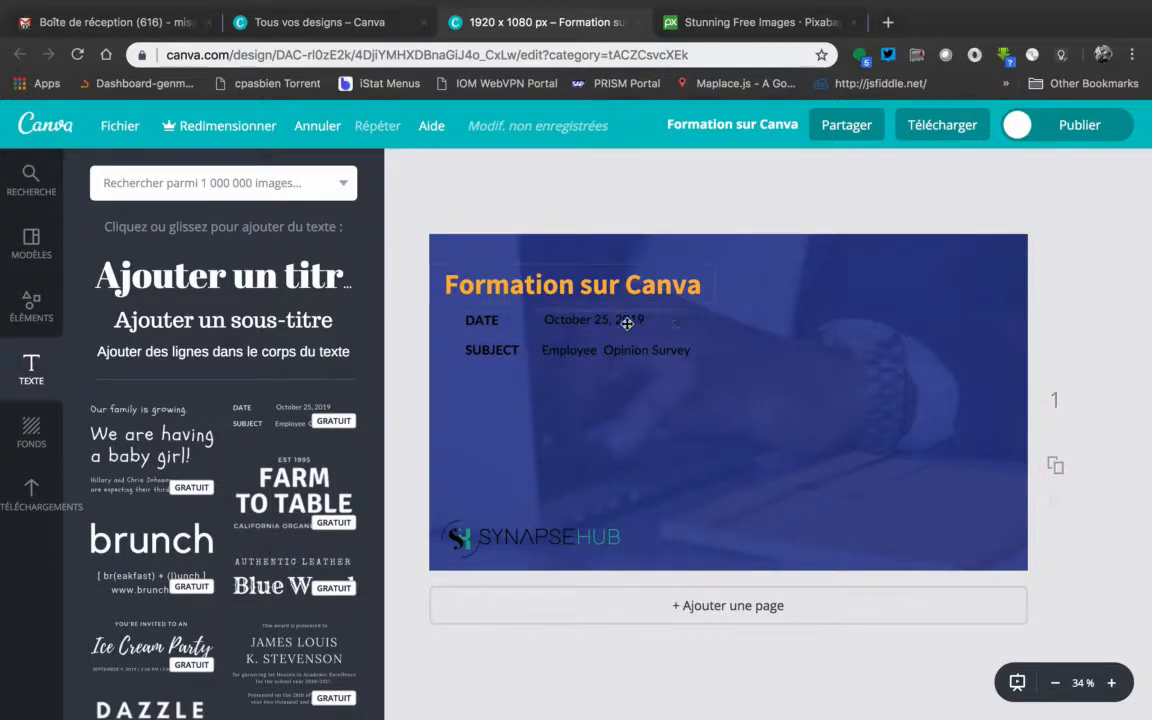
{"action": "left_click", "coordinate": [515, 320]}
{"action": "mouse_move", "coordinate": [515, 320]}
{"action": "left_mouse_down"}
{"action": "mouse_move", "coordinate": [530, 361]}
{"action": "mouse_move", "coordinate": [590, 335]}
{"action": "mouse_move", "coordinate": [484, 334]}
{"action": "mouse_move", "coordinate": [578, 330]}
{"action": "mouse_move", "coordinate": [517, 324]}
{"action": "mouse_move", "coordinate": [536, 321]}
{"action": "left_mouse_up"}
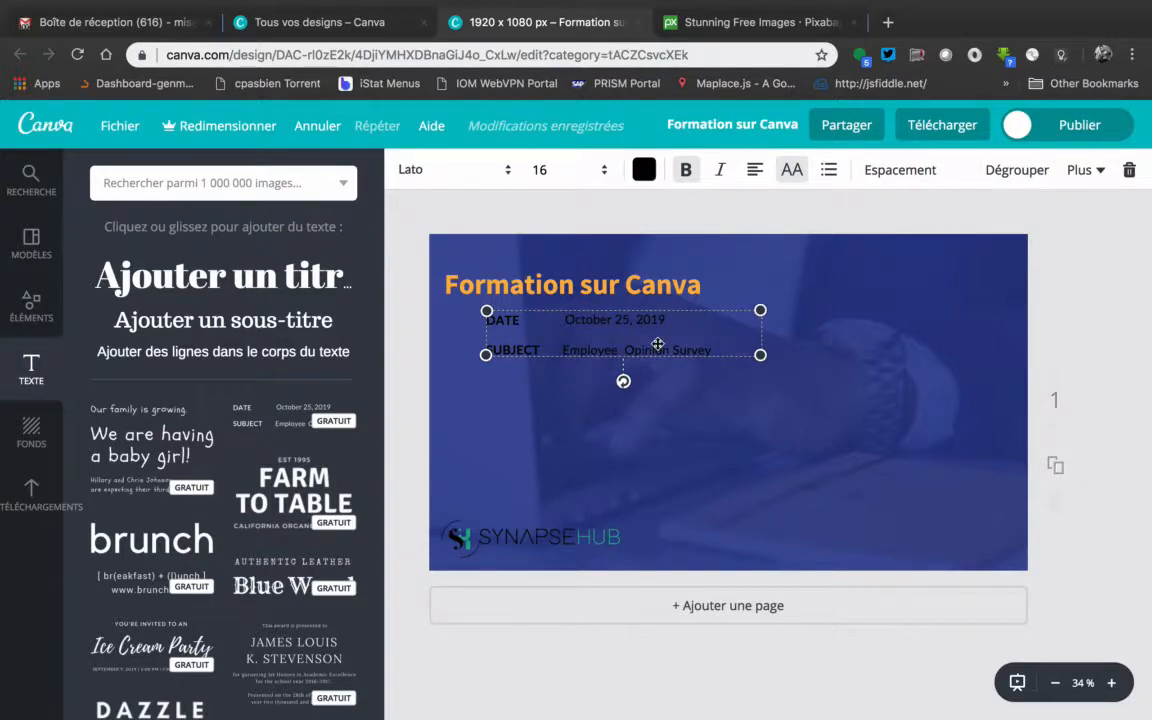
{"action": "key", "text": "Delete"}
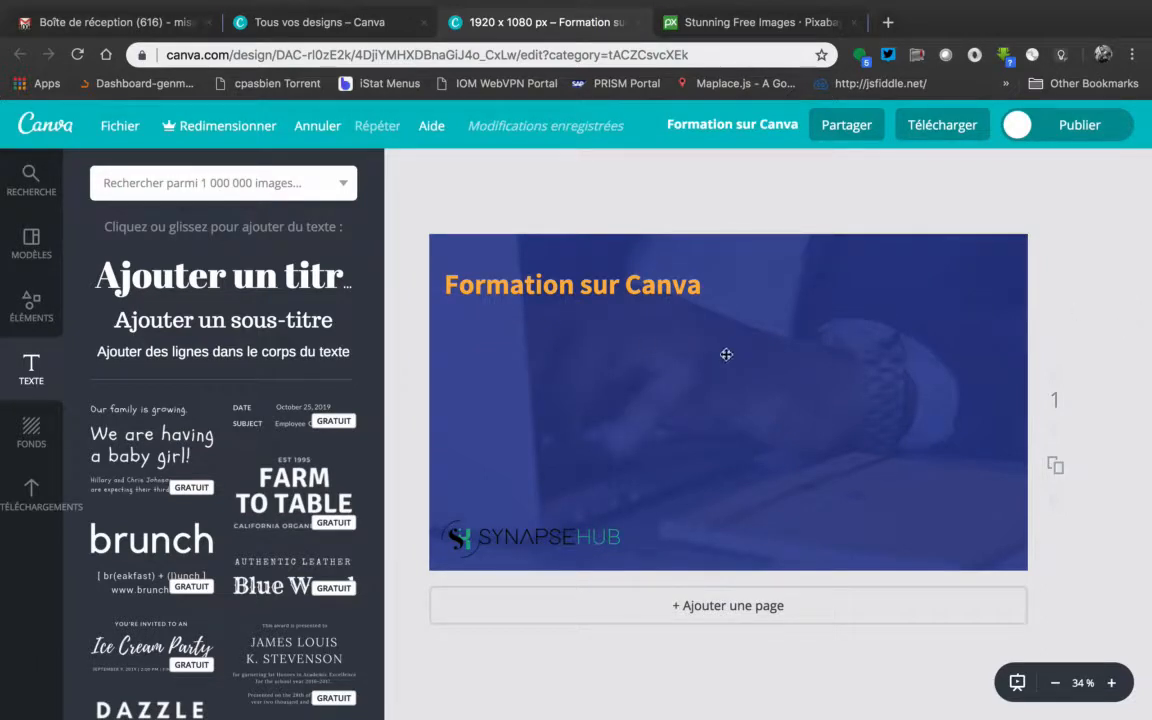
Add a heading text beneath the "Formation sur Canva" title and replace its placeholder with "29"
{"action": "scroll", "coordinate": [262, 537], "scroll_direction": "down", "scroll_amount": 5}
{"action": "scroll", "coordinate": [262, 537], "scroll_direction": "up", "scroll_amount": 3}
{"action": "scroll", "coordinate": [262, 537], "scroll_direction": "up", "scroll_amount": 3}
{"action": "left_click", "coordinate": [250, 286]}
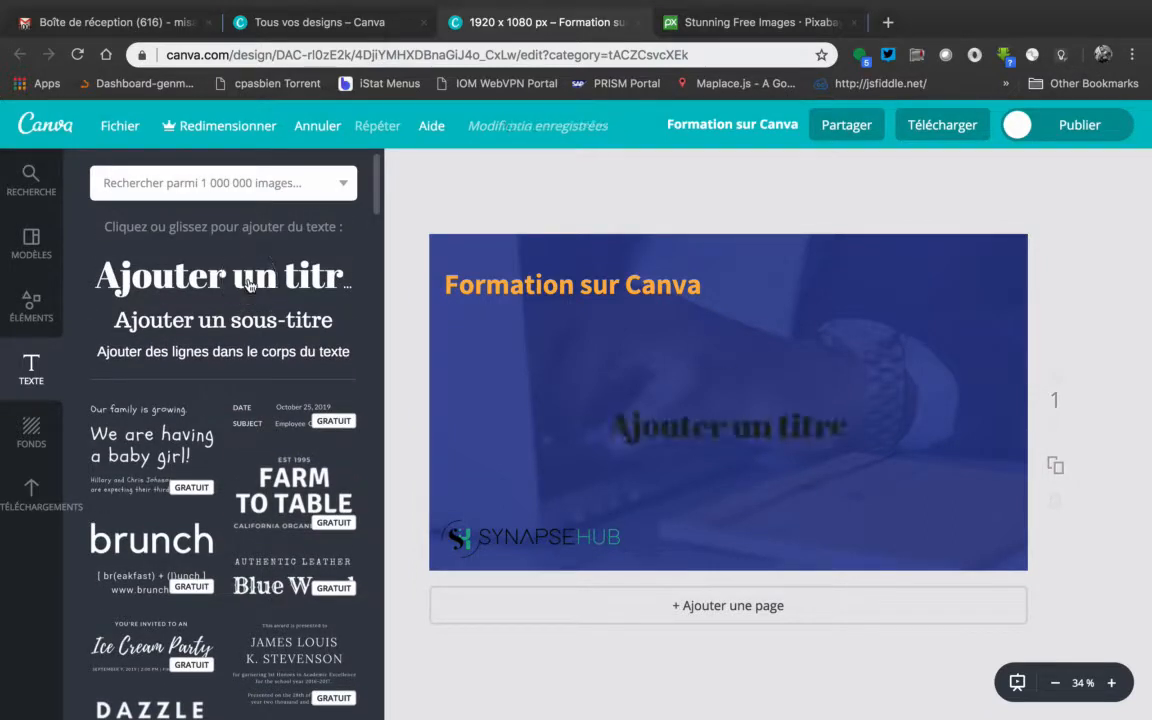
{"action": "left_click", "coordinate": [727, 428]}
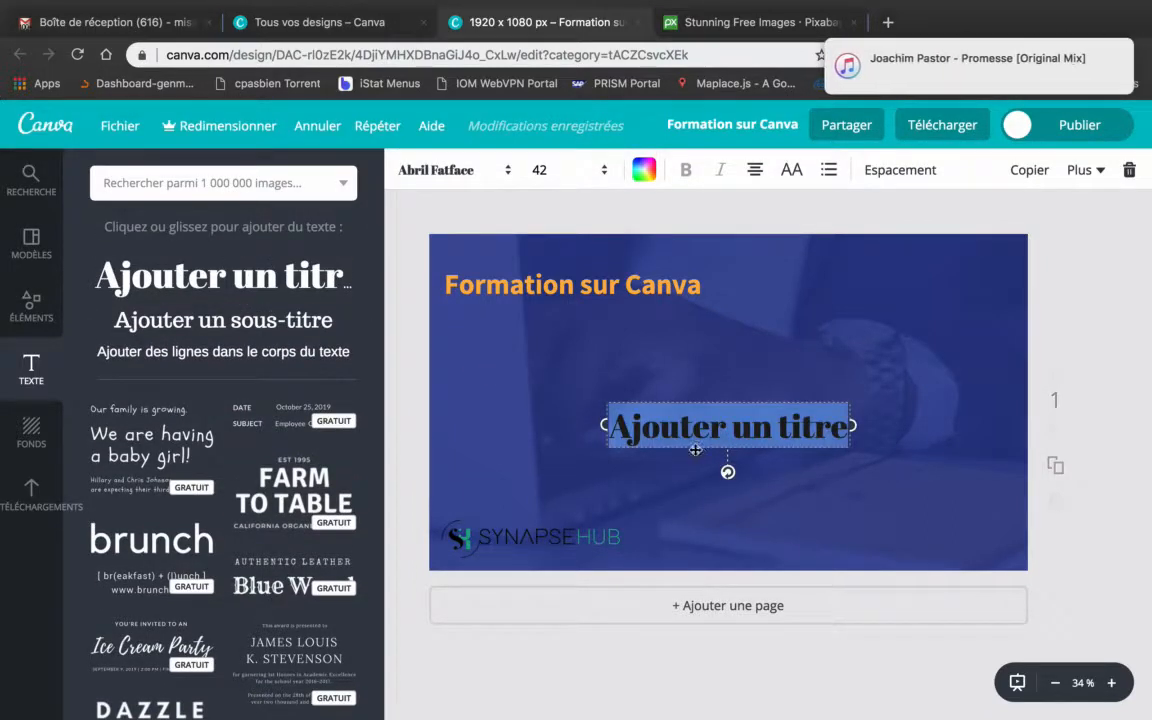
{"action": "left_click_drag", "start_coordinate": [692, 452], "coordinate": [558, 356]}
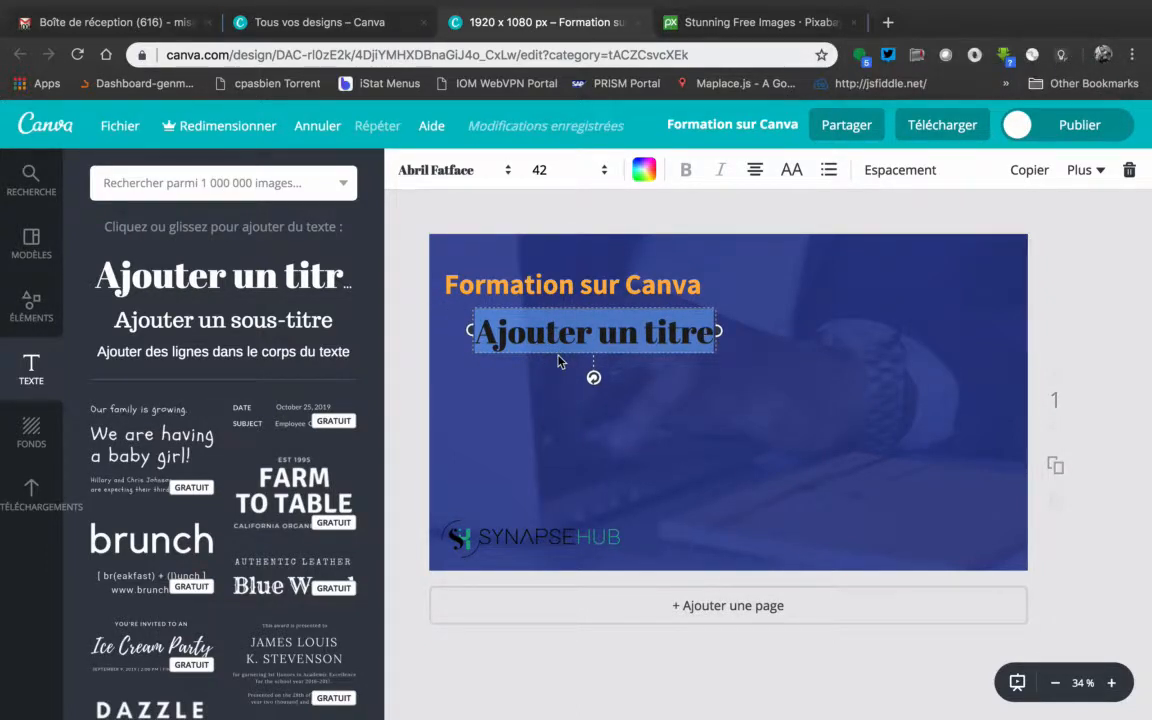
{"action": "key", "text": "BackSpace"}
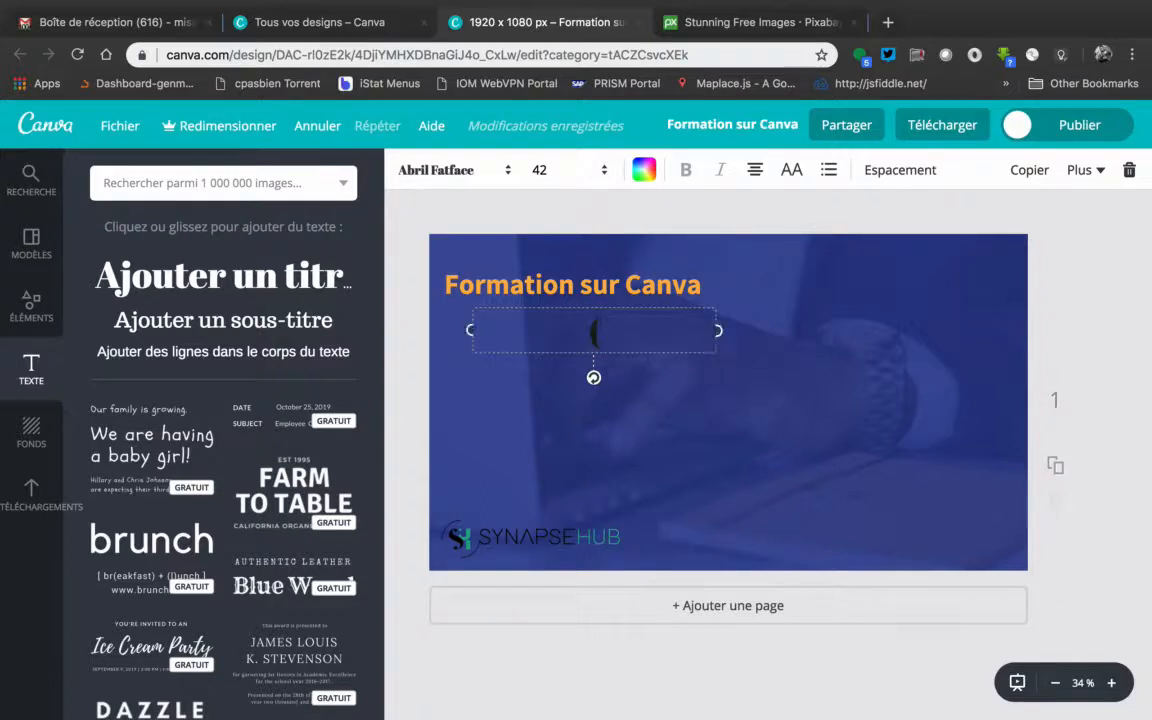
{"action": "type", "text": "28"}
{"action": "key", "text": "BackSpace"}
{"action": "type", "text": "0"}
Set the font size of "29" to 72 and narrow its text box to fit closely around the number
{"action": "left_click", "coordinate": [604, 170]}
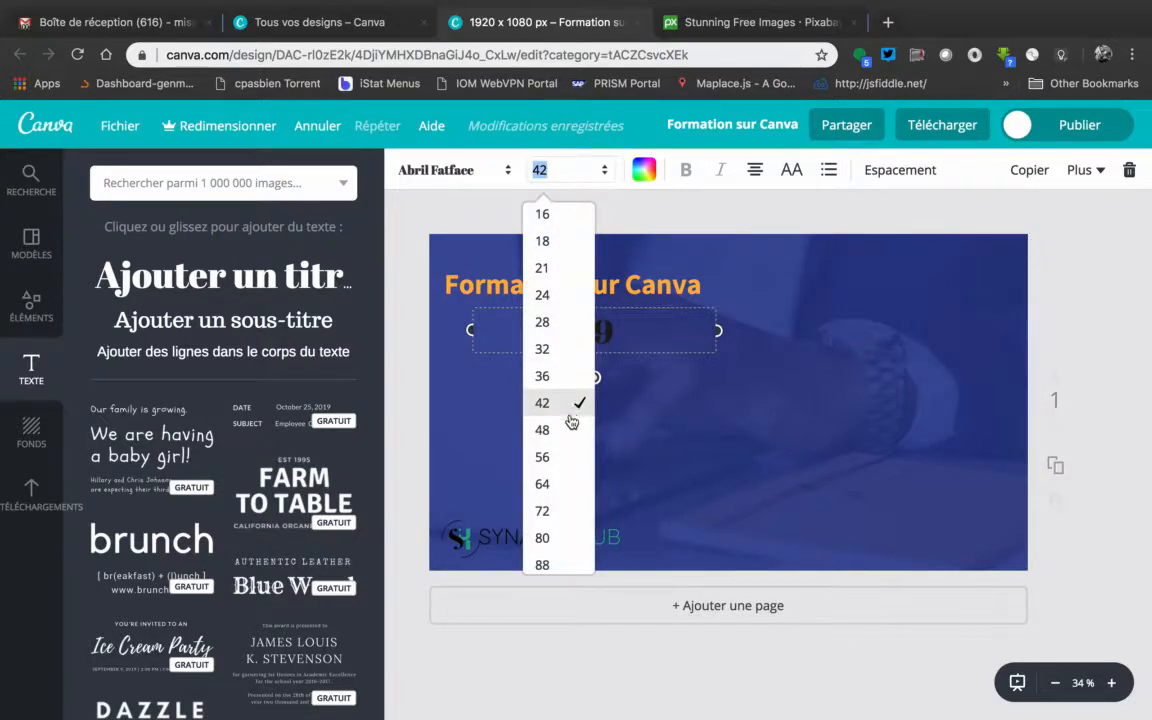
{"action": "left_click", "coordinate": [542, 457]}
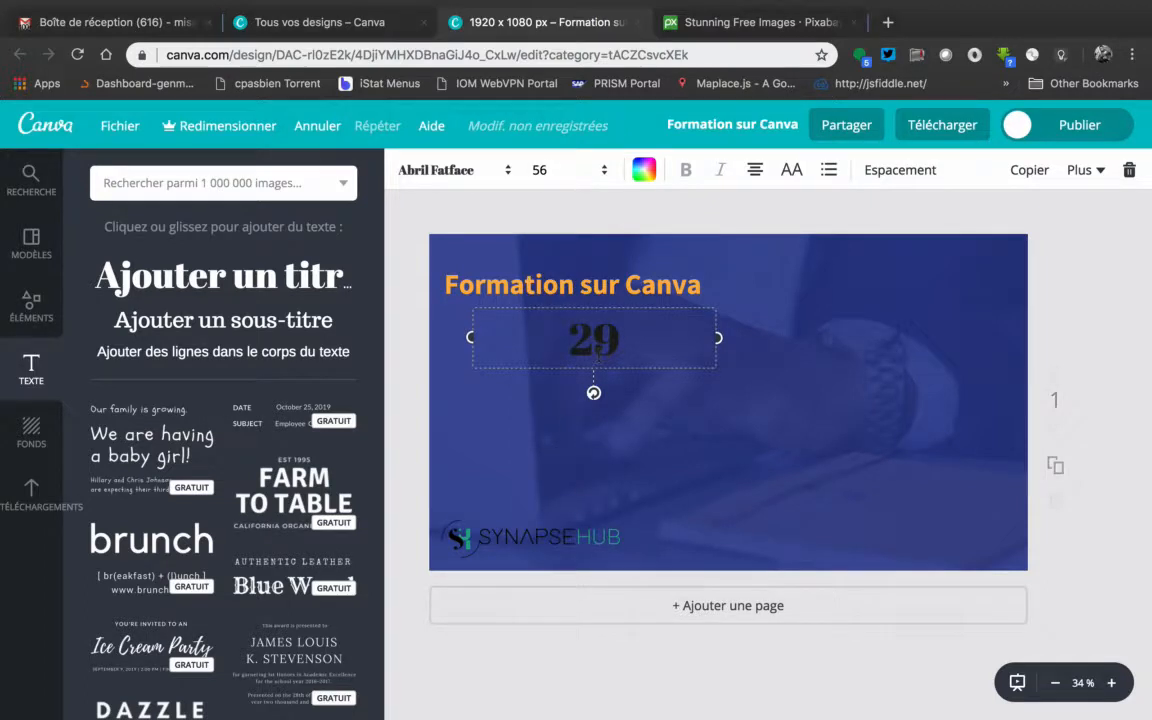
{"action": "left_click", "coordinate": [605, 170]}
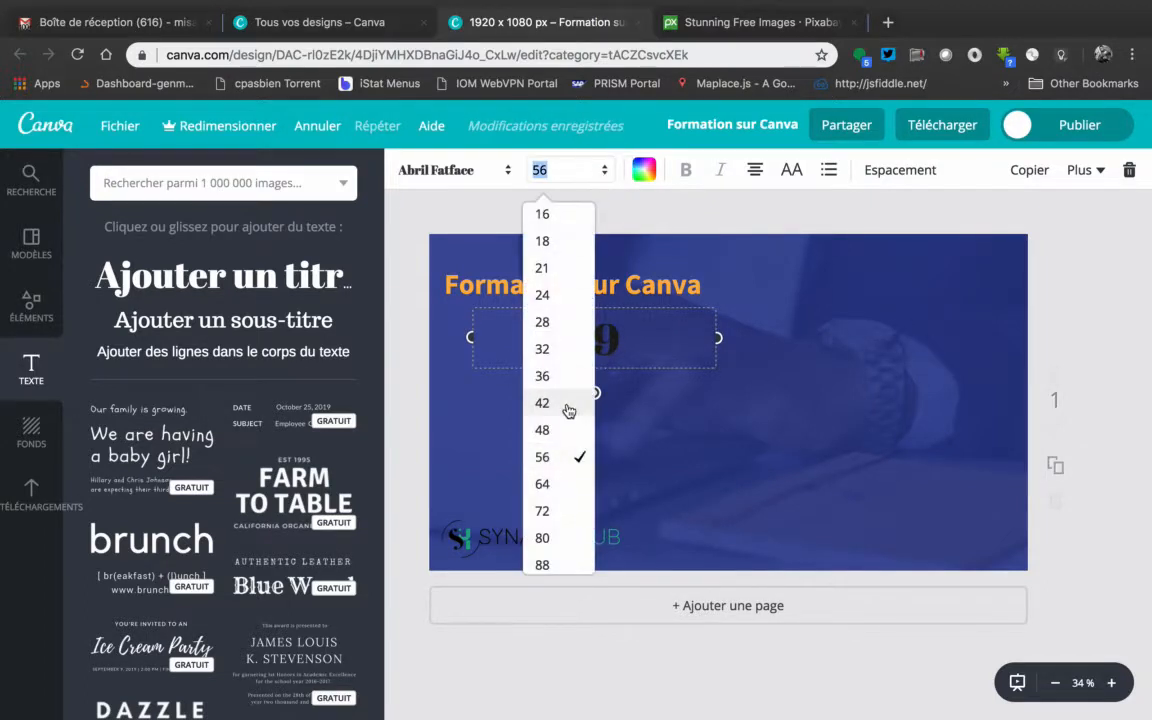
{"action": "left_click", "coordinate": [548, 511]}
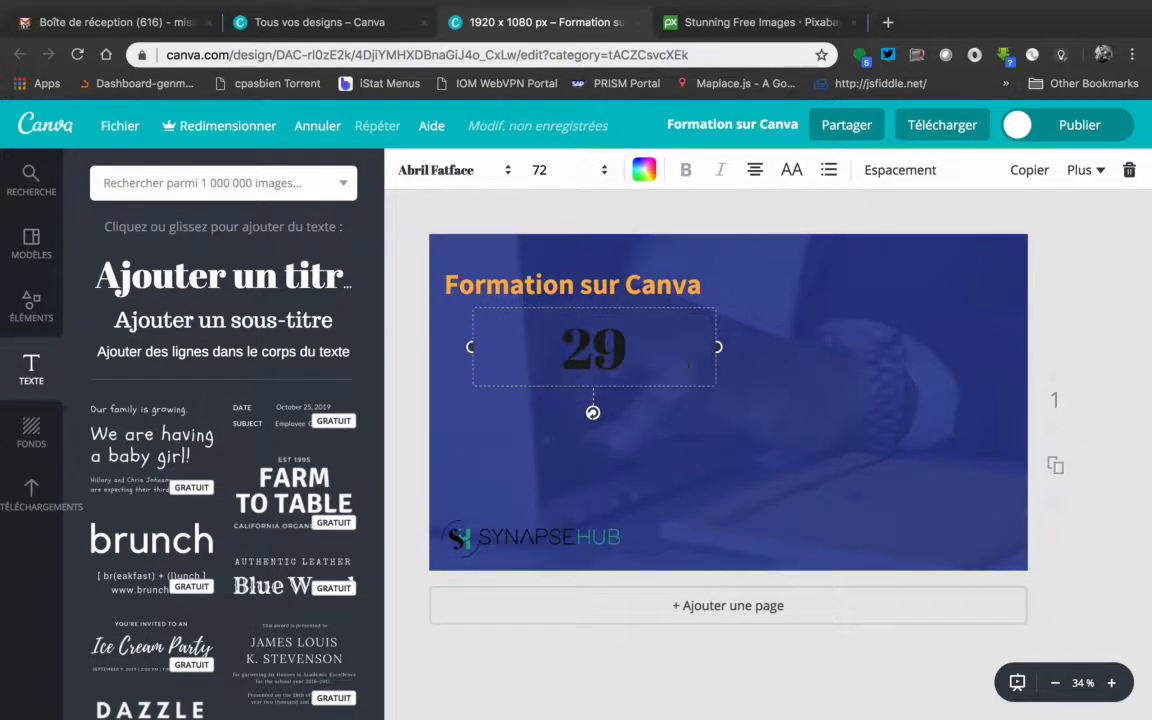
{"action": "left_click_drag", "start_coordinate": [719, 346], "coordinate": [549, 349]}
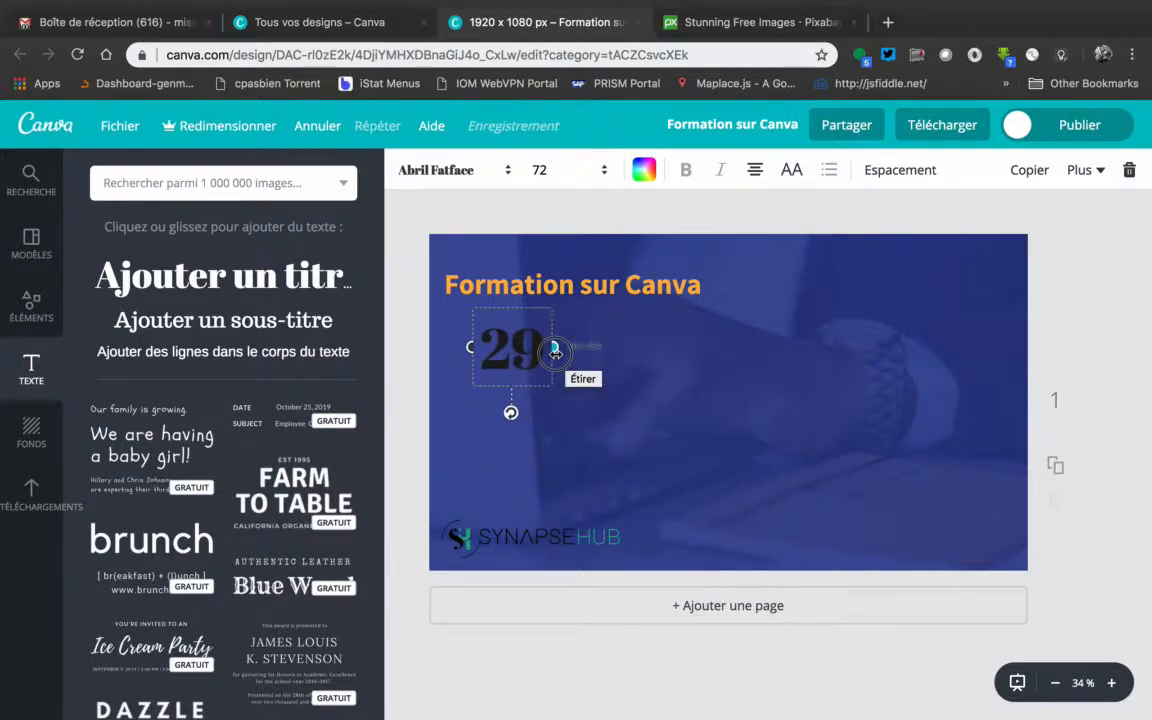
Change the font of "29" to Dosis Extra Bold and colour it red from the default palette
{"action": "left_click", "coordinate": [508, 172]}
{"action": "scroll", "coordinate": [490, 450], "scroll_direction": "down", "scroll_amount": 10}
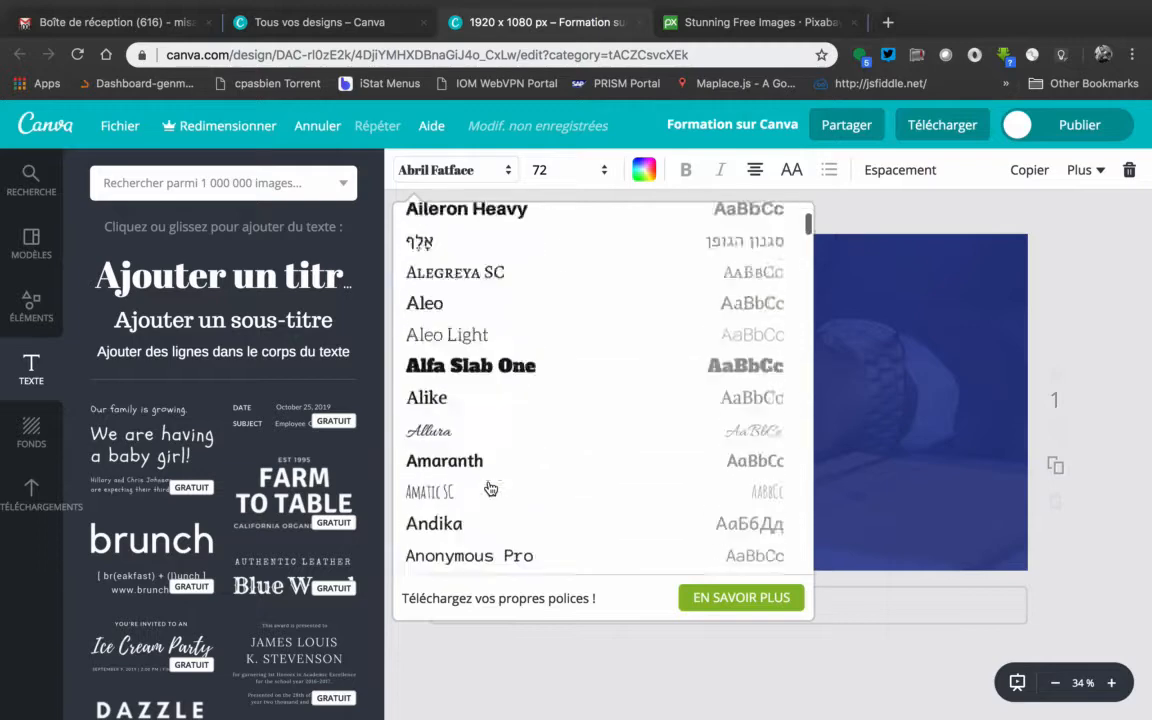
{"action": "scroll", "coordinate": [490, 488], "scroll_direction": "down", "scroll_amount": 15}
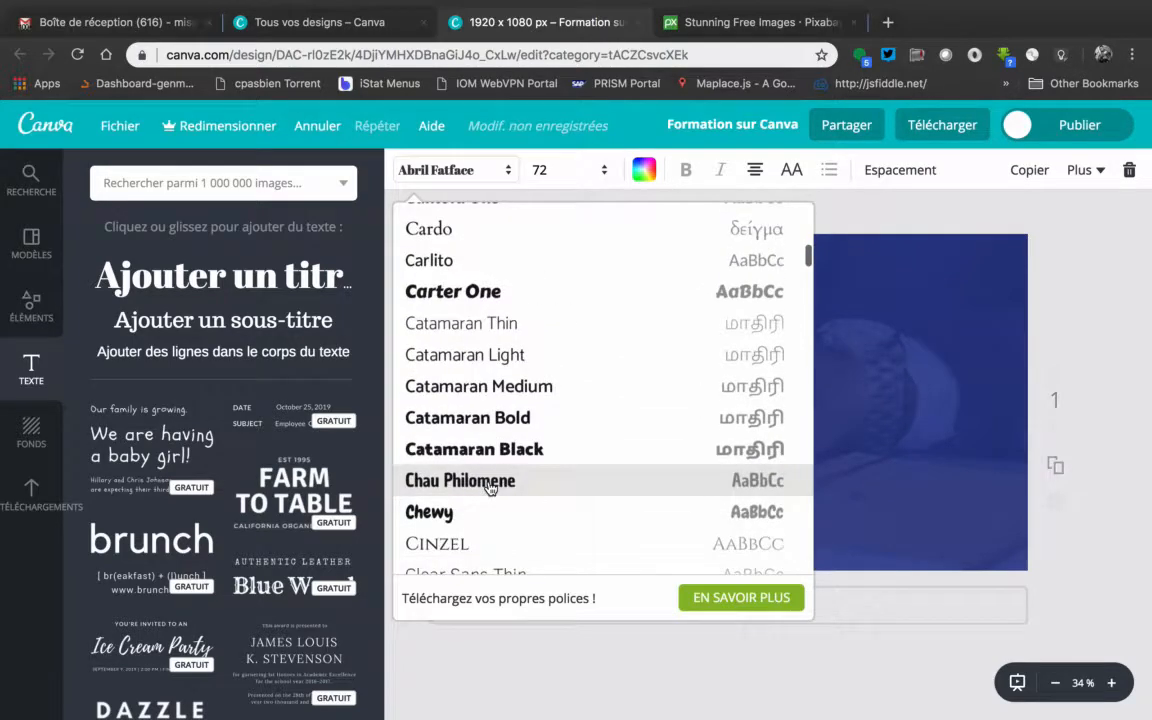
{"action": "scroll", "coordinate": [490, 488], "scroll_direction": "down", "scroll_amount": 10}
{"action": "scroll", "coordinate": [490, 488], "scroll_direction": "down", "scroll_amount": 10}
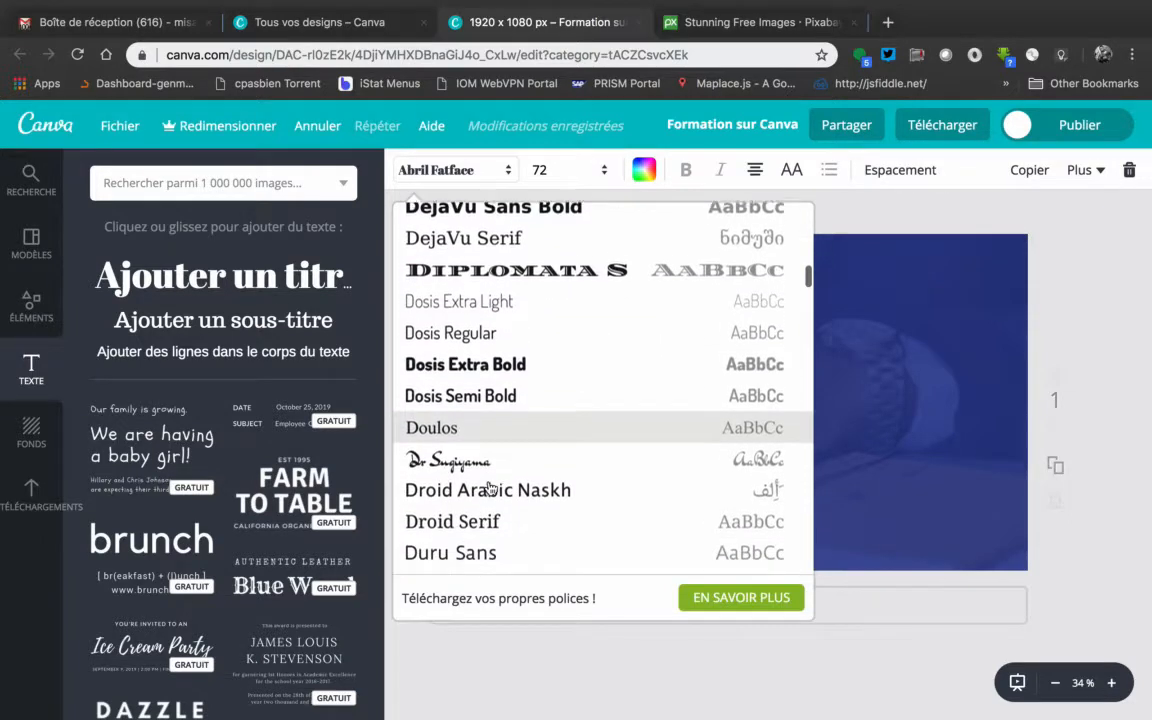
{"action": "scroll", "coordinate": [490, 488], "scroll_direction": "down", "scroll_amount": 1}
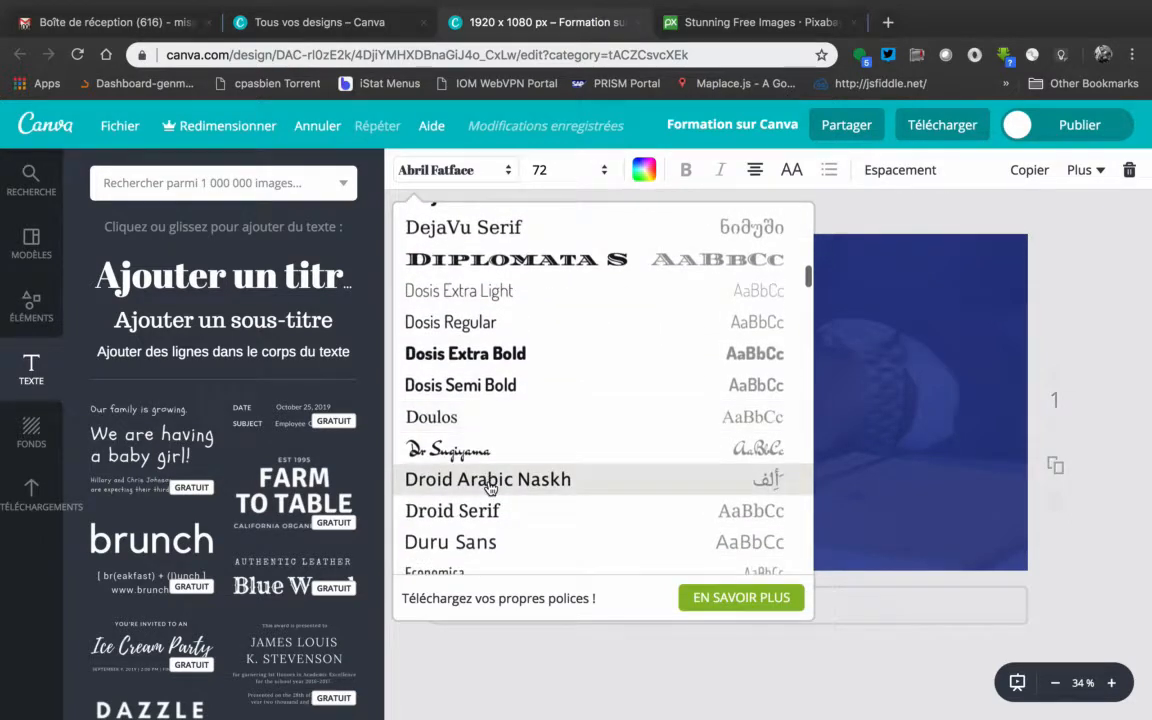
{"action": "left_click", "coordinate": [476, 356]}
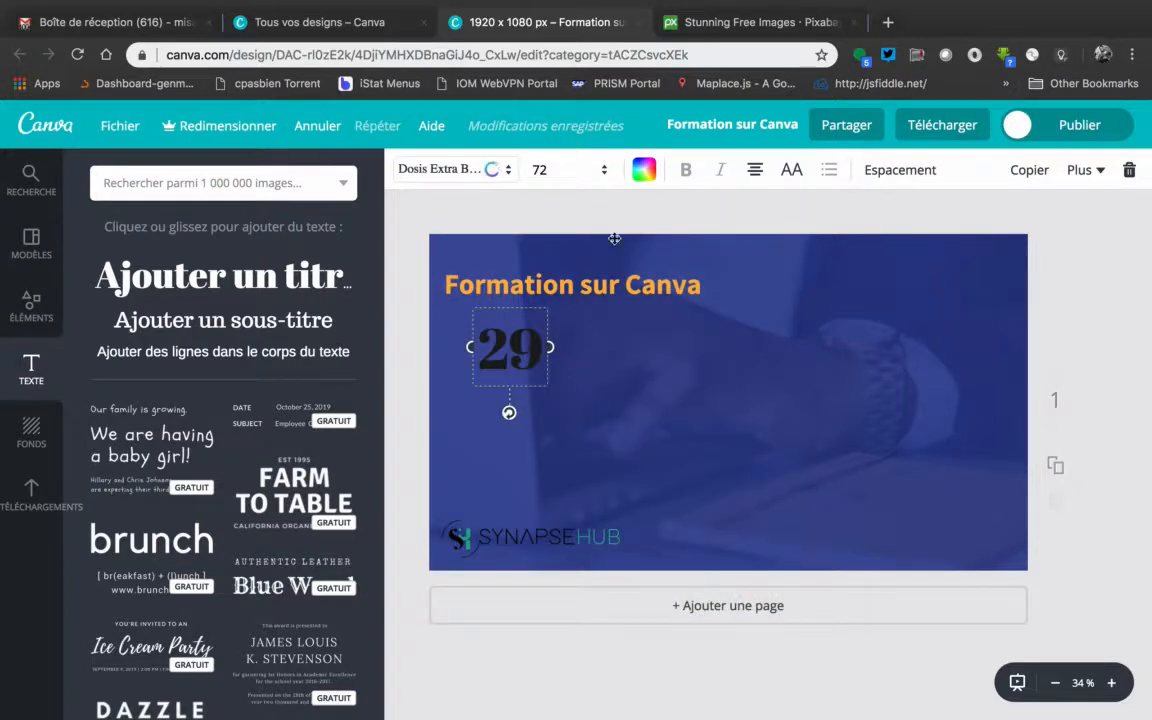
{"action": "left_click", "coordinate": [644, 169]}
{"action": "left_click", "coordinate": [665, 336]}
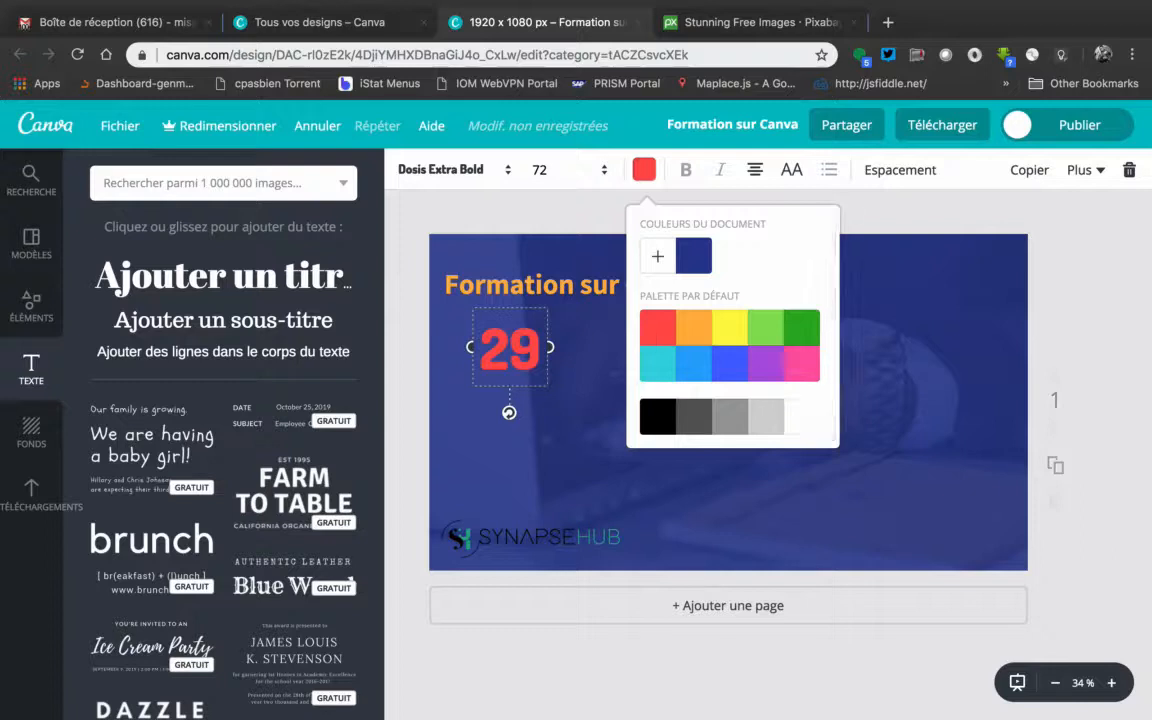
Duplicate the red "29" beneath the title and place the copy directly beside the original
{"action": "left_click_drag", "start_coordinate": [514, 305], "coordinate": [550, 291]}
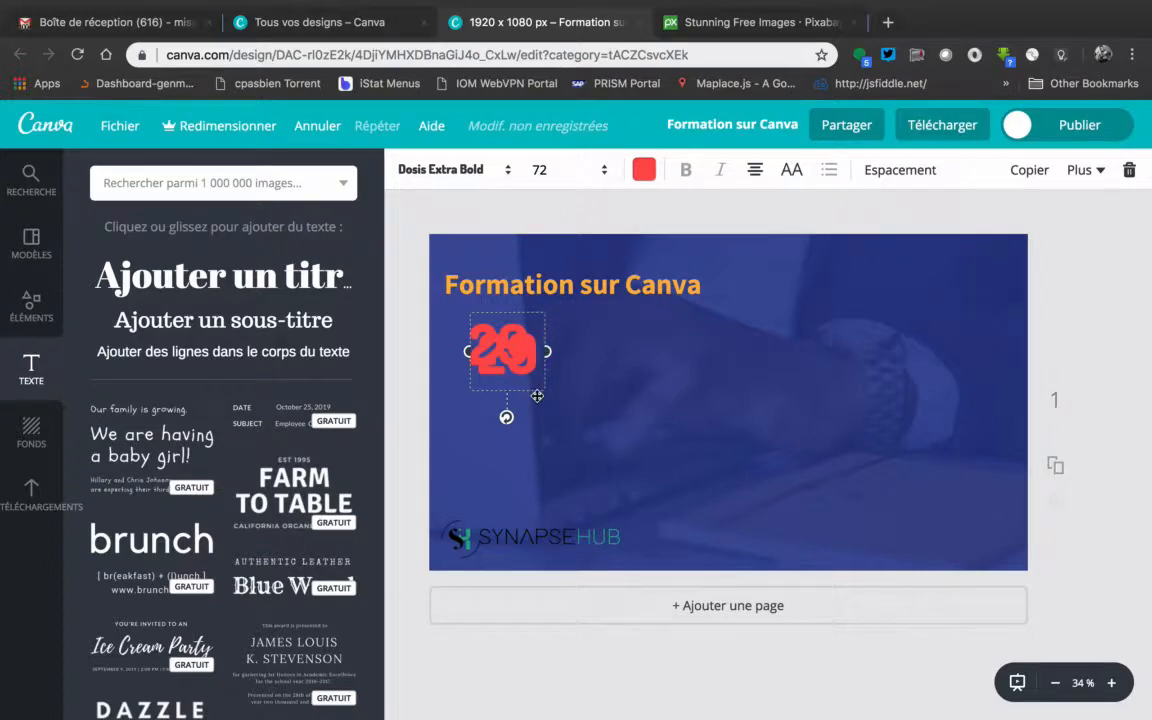
{"action": "left_click_drag", "start_coordinate": [537, 393], "coordinate": [591, 384]}
Try replacing the text of the copied "29" with "dec", and erase the entered letters
{"action": "left_click", "coordinate": [574, 341]}
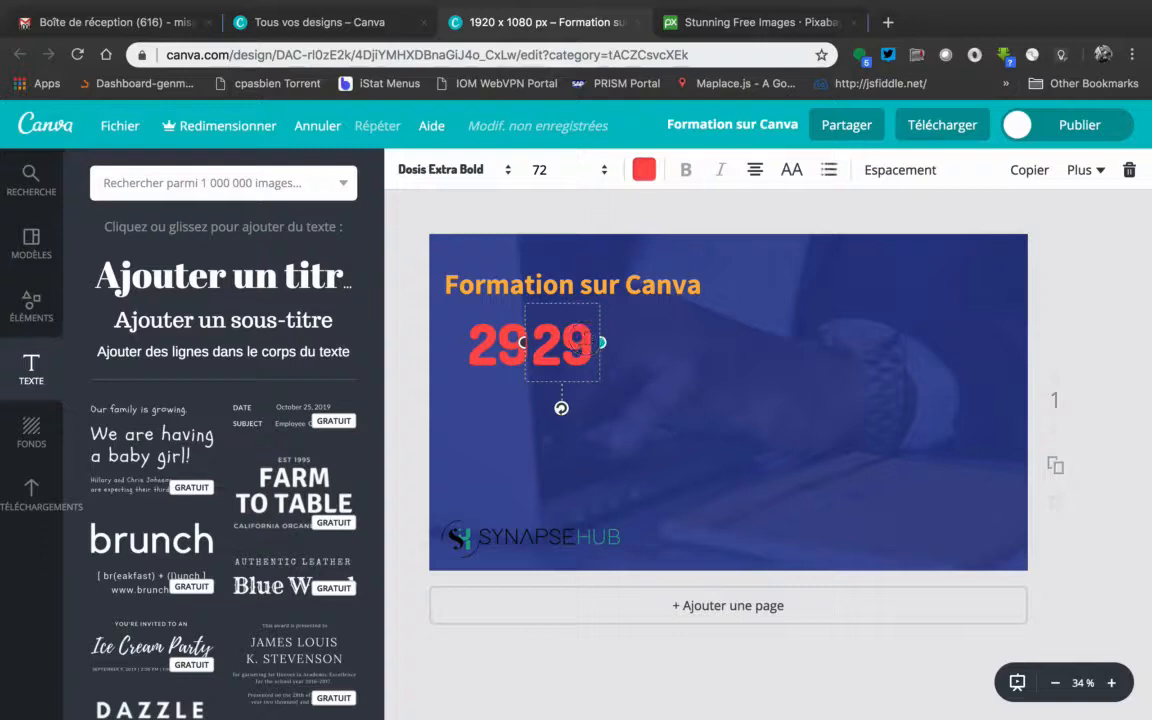
{"action": "left_click_drag", "start_coordinate": [583, 342], "coordinate": [543, 341]}
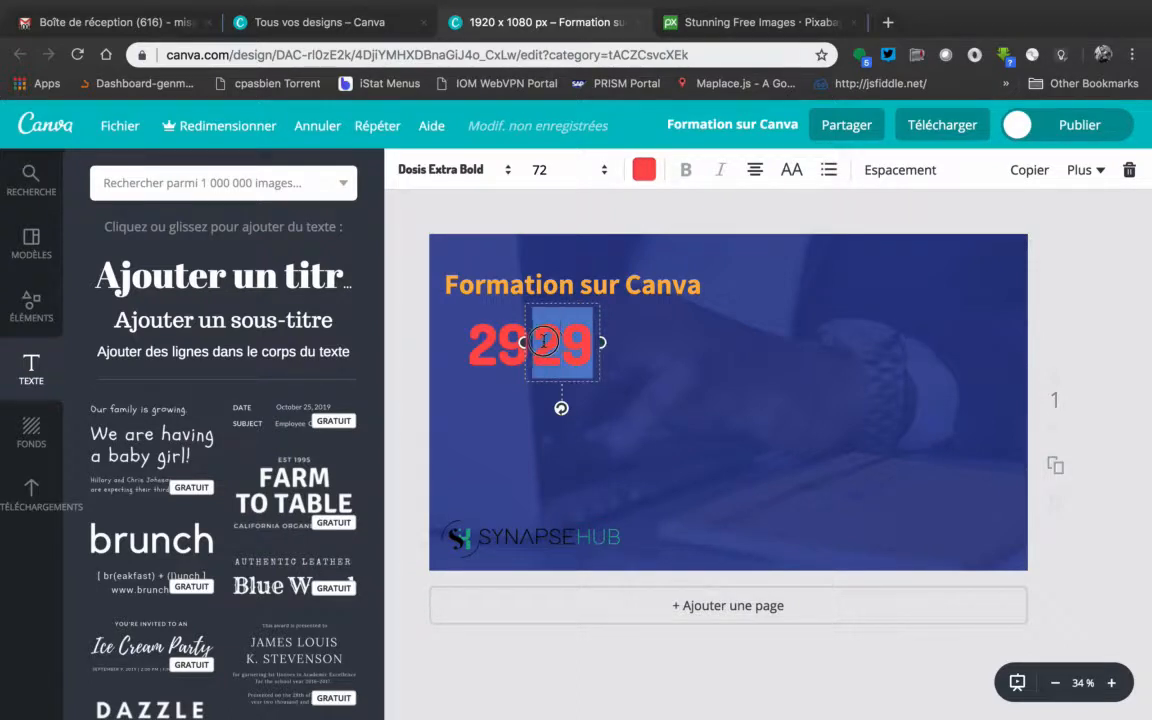
{"action": "type", "text": "dec"}
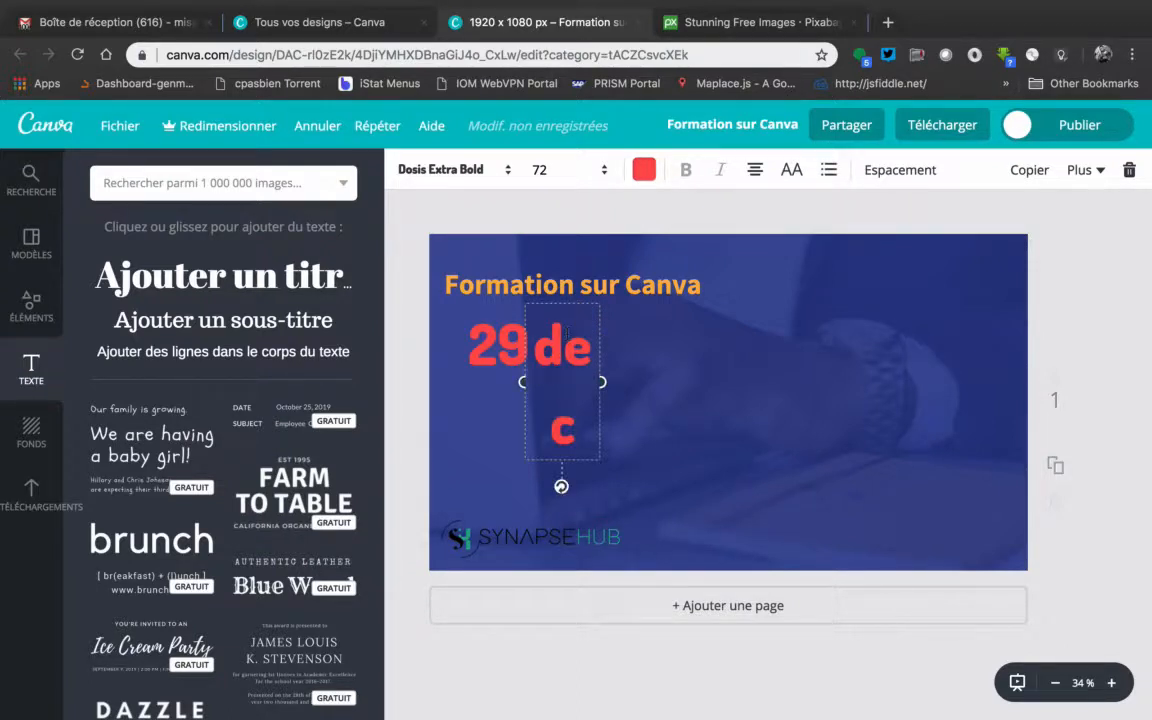
{"action": "key", "text": "BackSpace"}
{"action": "key", "text": "BackSpace"}
{"action": "key", "text": "BackSpace"}
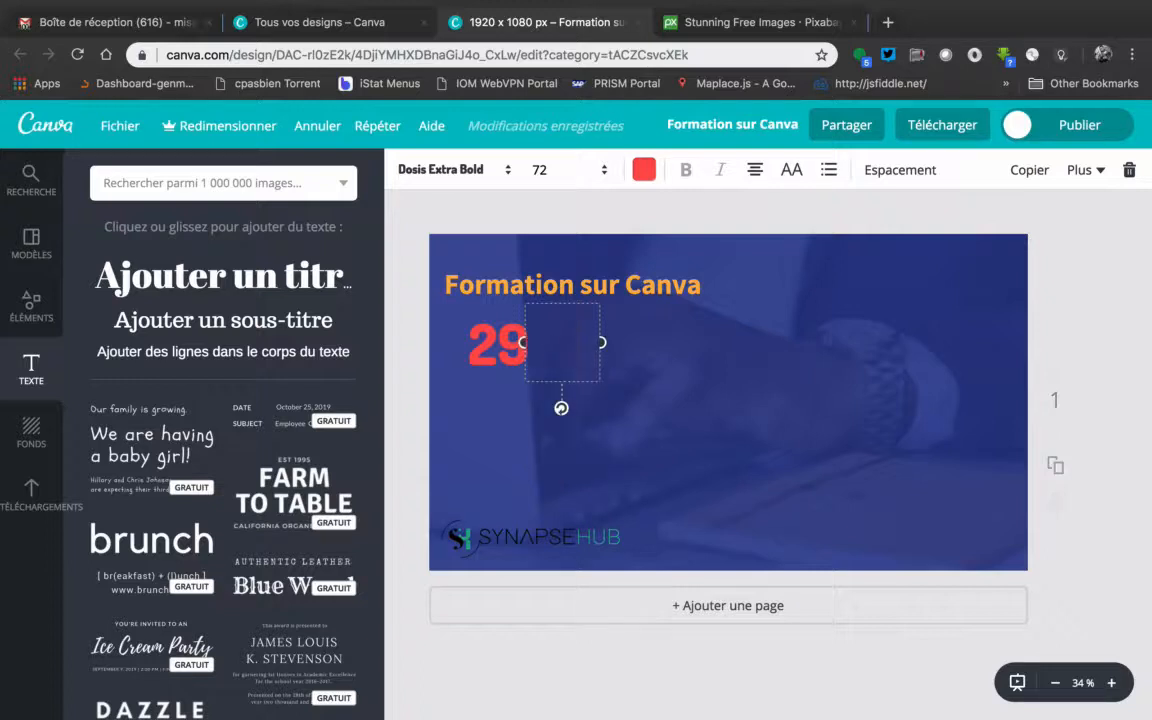
Deselect the emptied text box and undo the removal of the copied "29"
{"action": "left_click", "coordinate": [626, 340]}
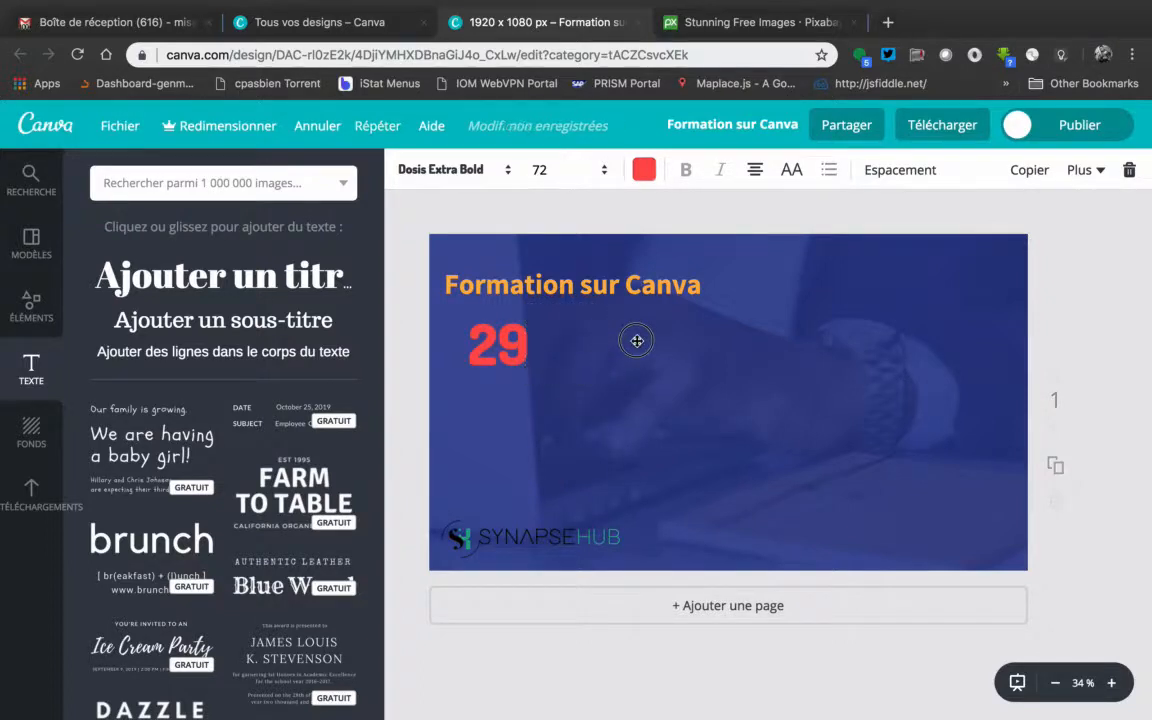
{"action": "left_click", "coordinate": [553, 341]}
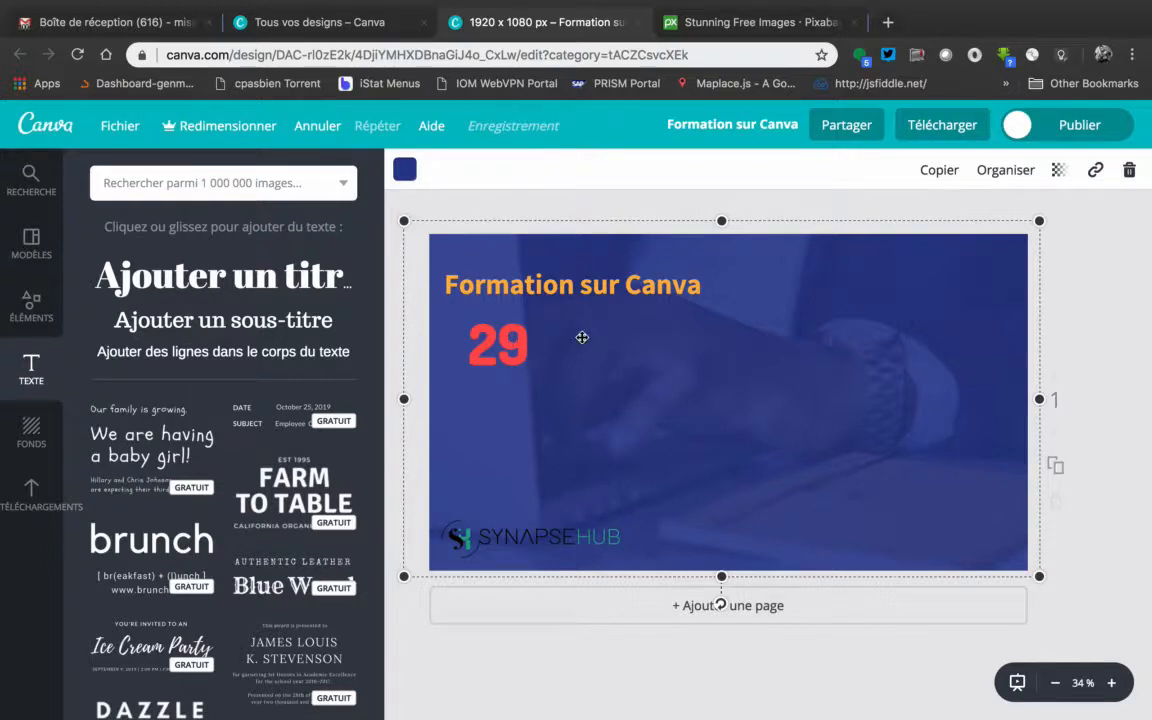
{"action": "left_click", "coordinate": [1086, 326]}
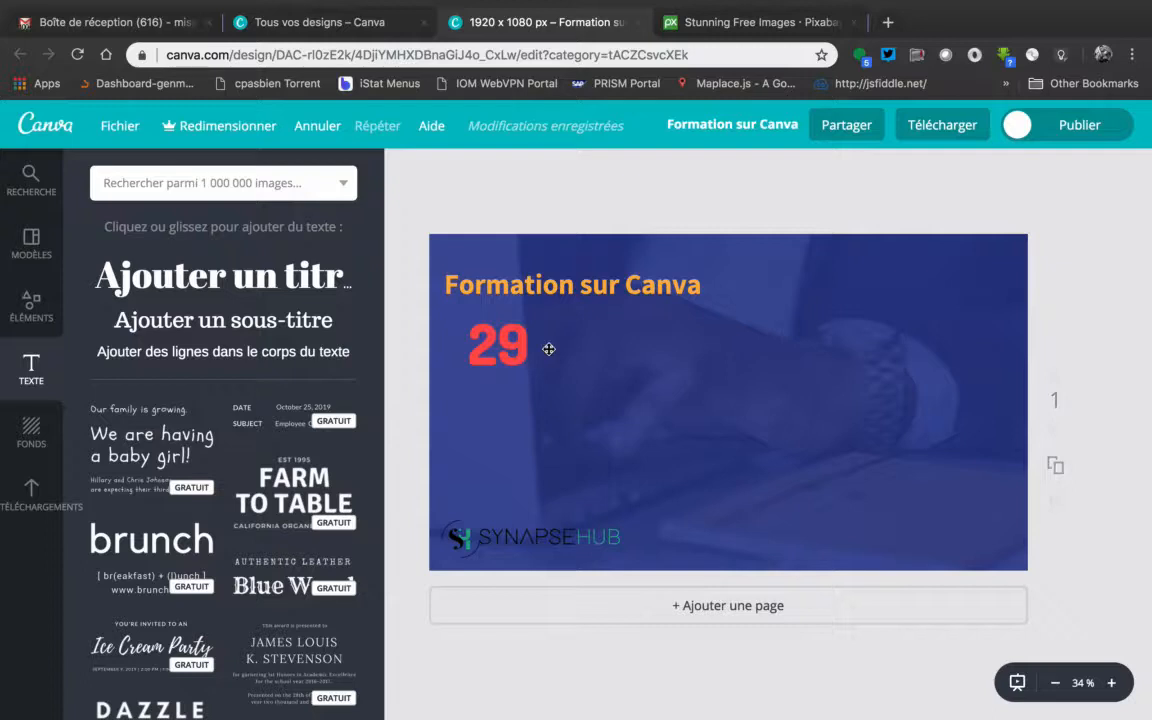
{"action": "left_click", "coordinate": [320, 127]}
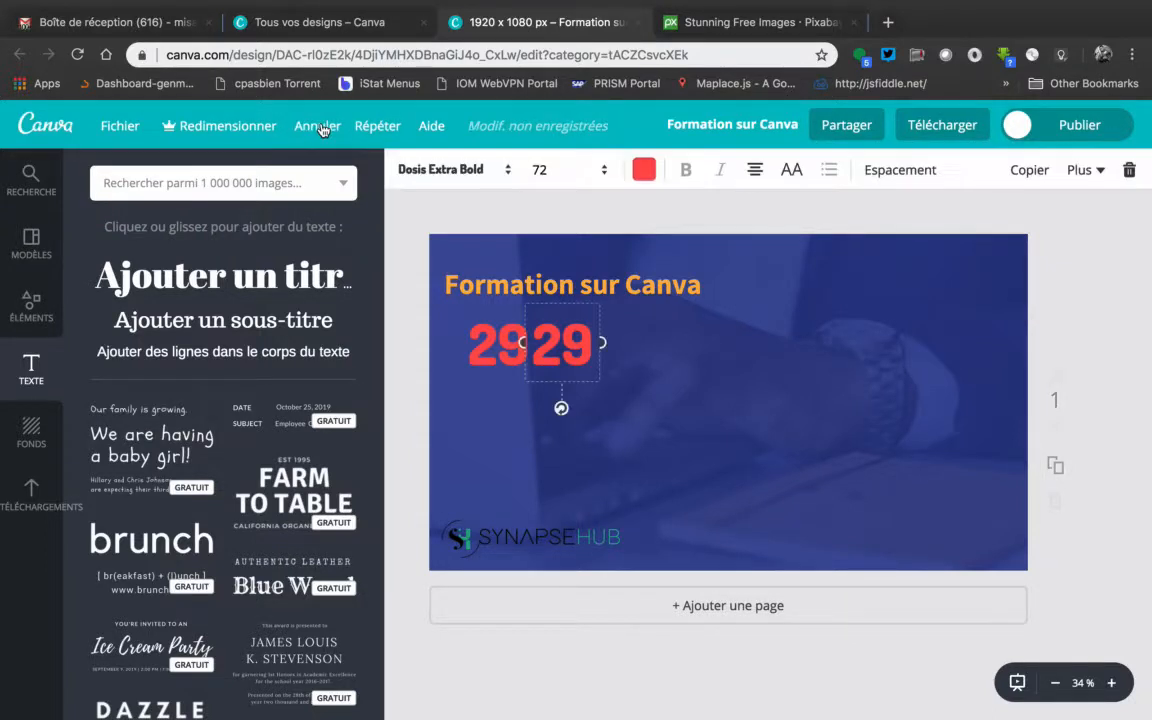
Widen the text box of the copied "29" and replace its text with "dec"
{"action": "left_click_drag", "start_coordinate": [601, 342], "coordinate": [666, 343]}
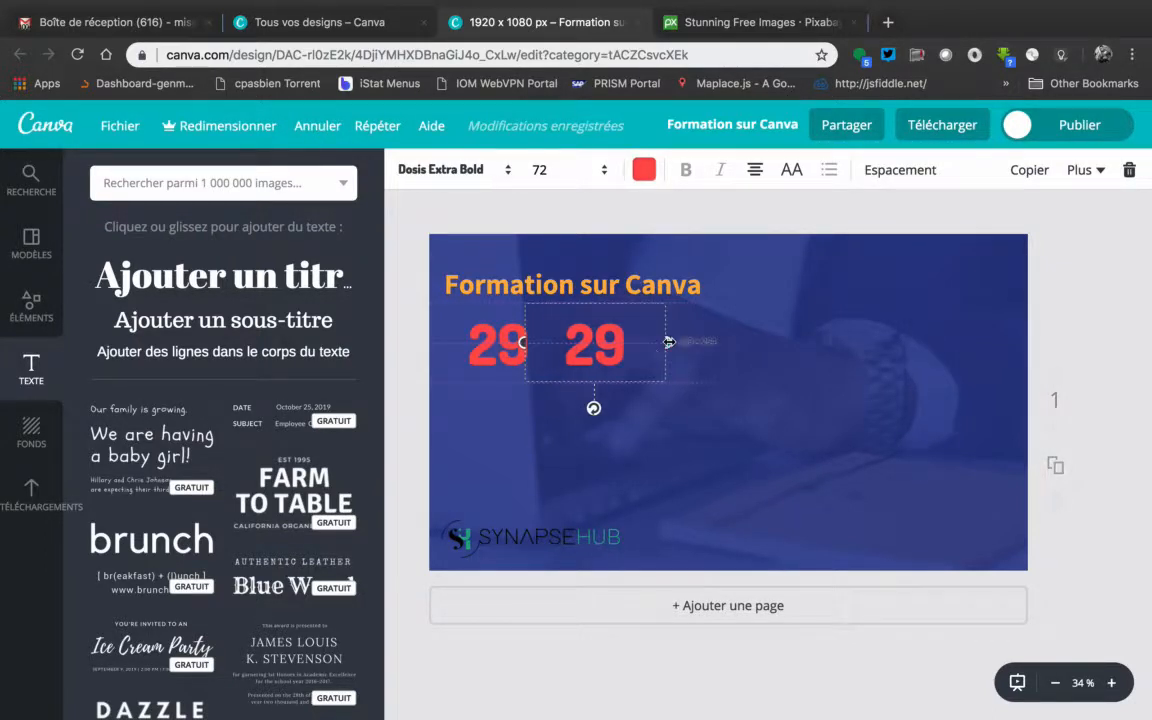
{"action": "double_click", "coordinate": [576, 344]}
{"action": "type", "text": "dec"}
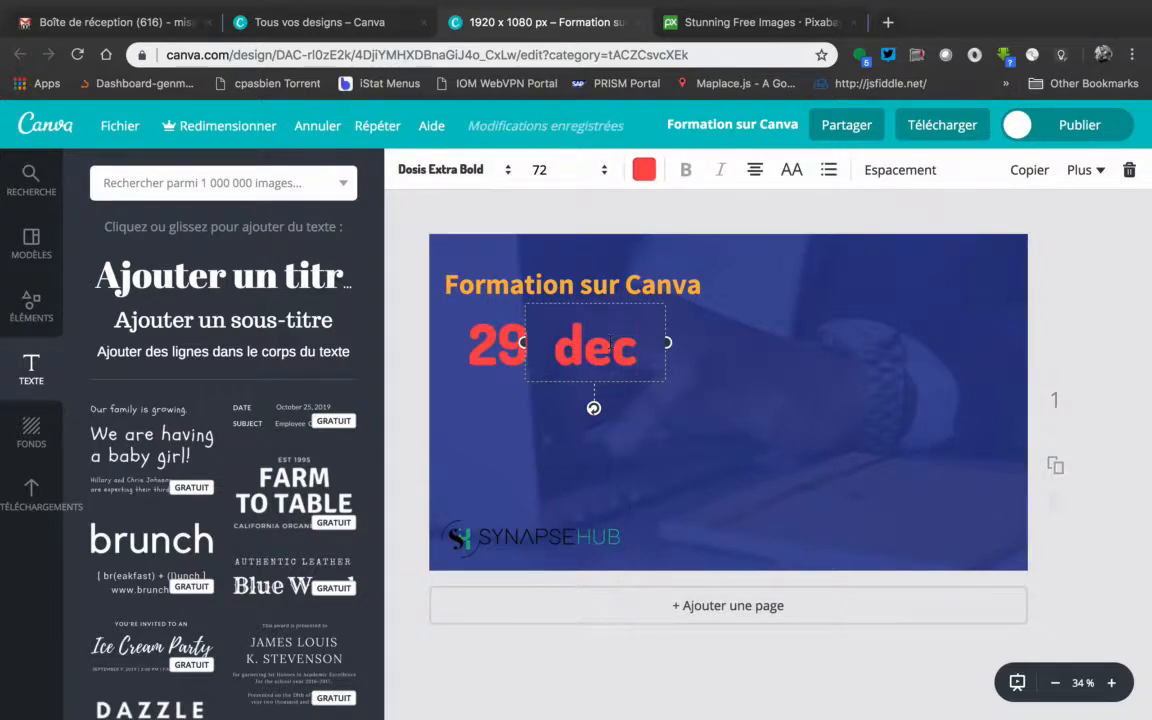
Replace the text "dec" beside the "29" with "juillet" and widen its text box slightly
{"action": "key", "text": "BackSpace"}
{"action": "key", "text": "BackSpace"}
{"action": "key", "text": "BackSpace"}
{"action": "type", "text": "jui"}
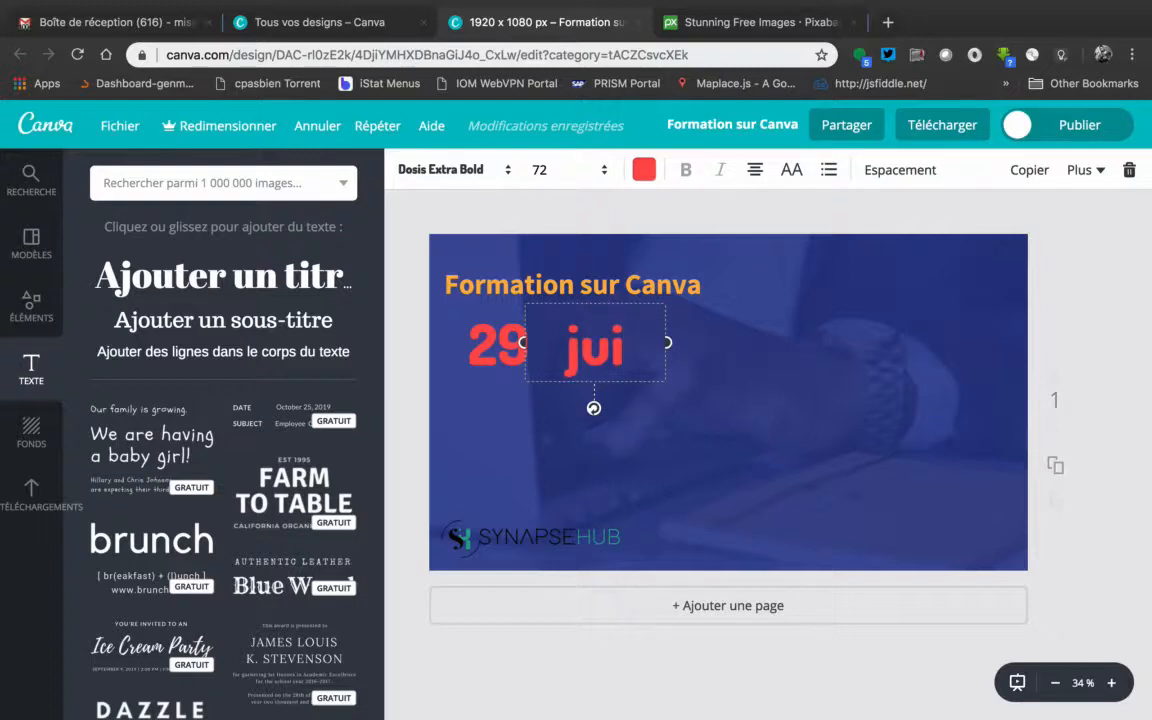
{"action": "type", "text": "llet"}
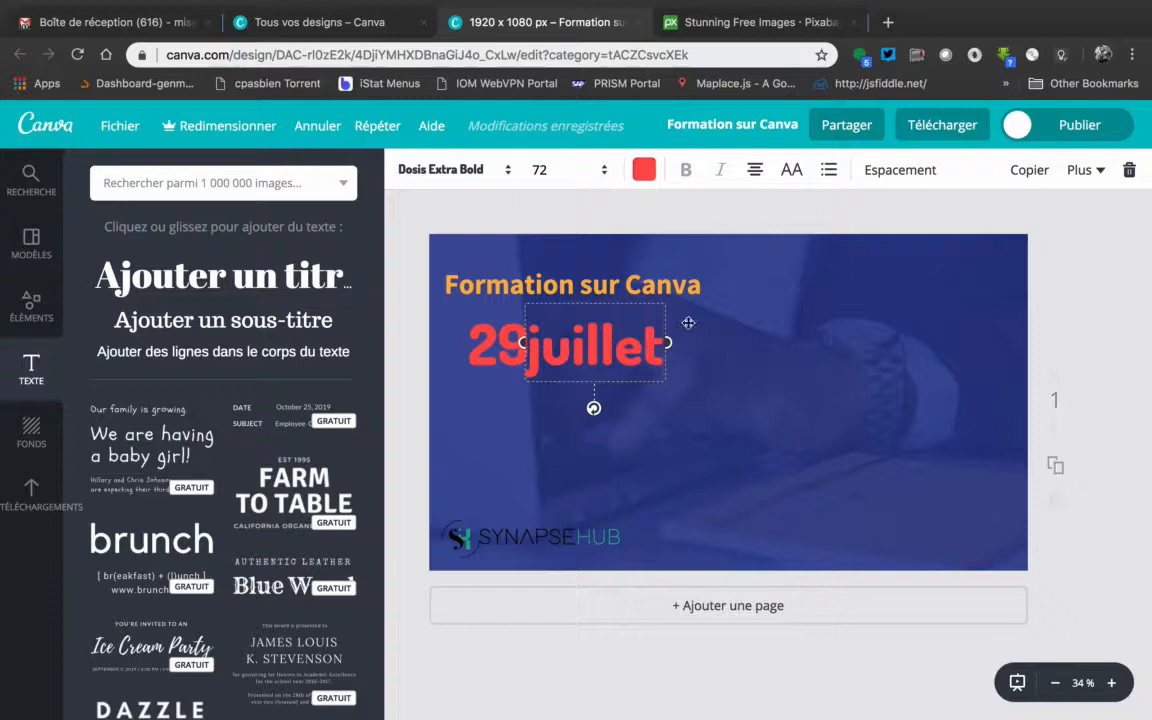
{"action": "mouse_move", "coordinate": [669, 343]}
{"action": "left_mouse_down"}
{"action": "mouse_move", "coordinate": [681, 342]}
{"action": "mouse_move", "coordinate": [672, 344]}
{"action": "left_mouse_up"}
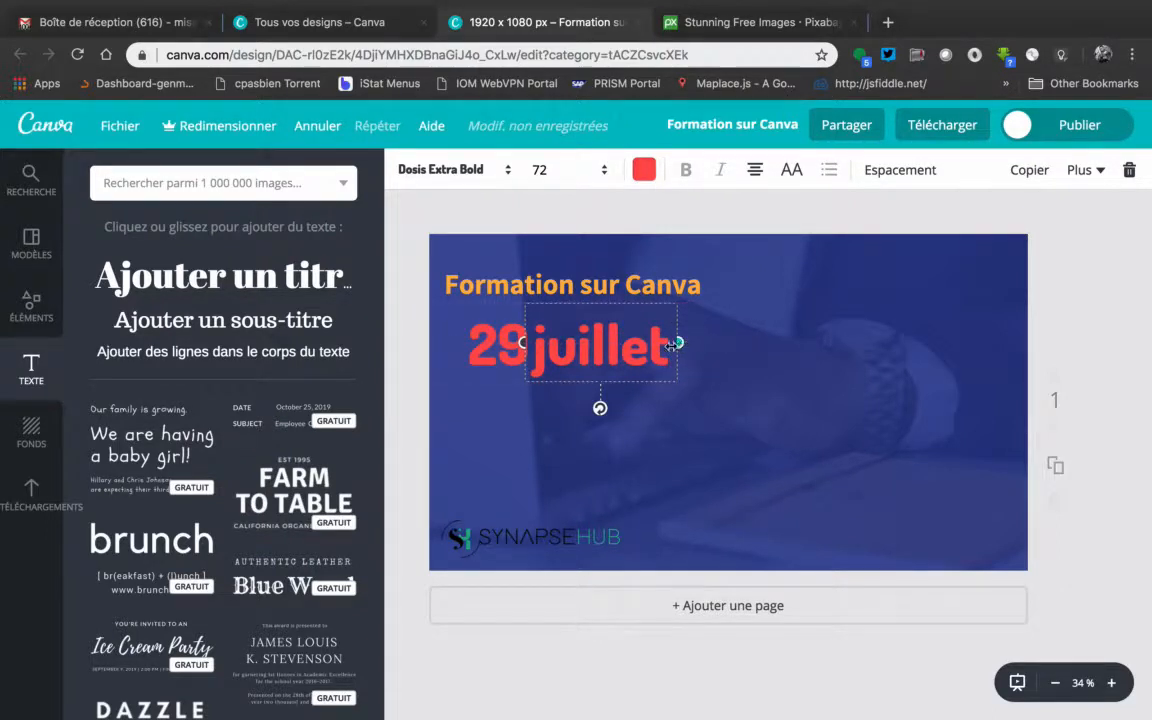
Set the font size of "juillet" to 42 and move it down close beside the "29"
{"action": "double_click", "coordinate": [545, 346]}
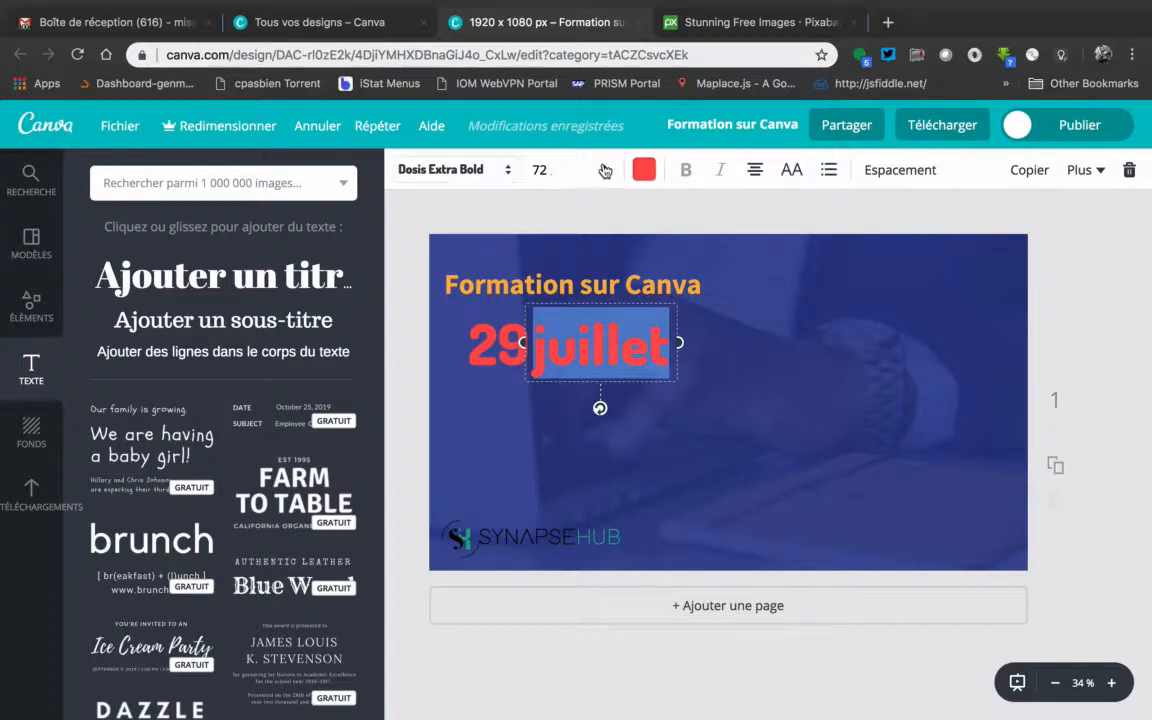
{"action": "left_click", "coordinate": [545, 170]}
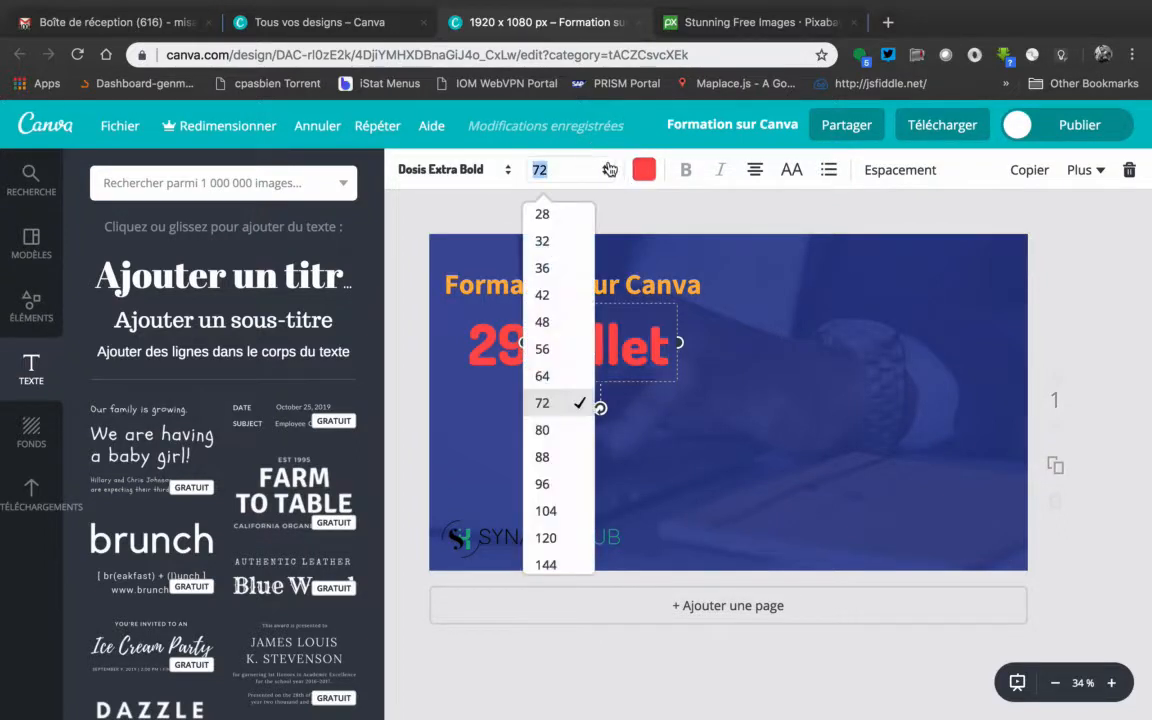
{"action": "left_click", "coordinate": [557, 301]}
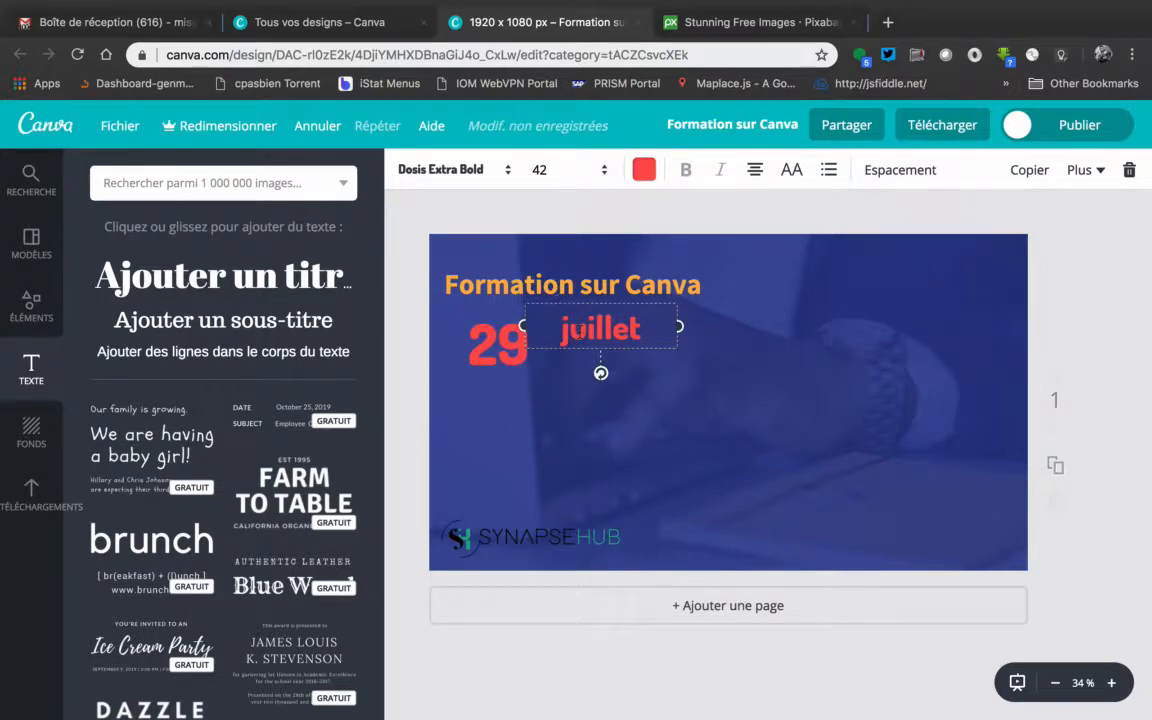
{"action": "left_click", "coordinate": [605, 170]}
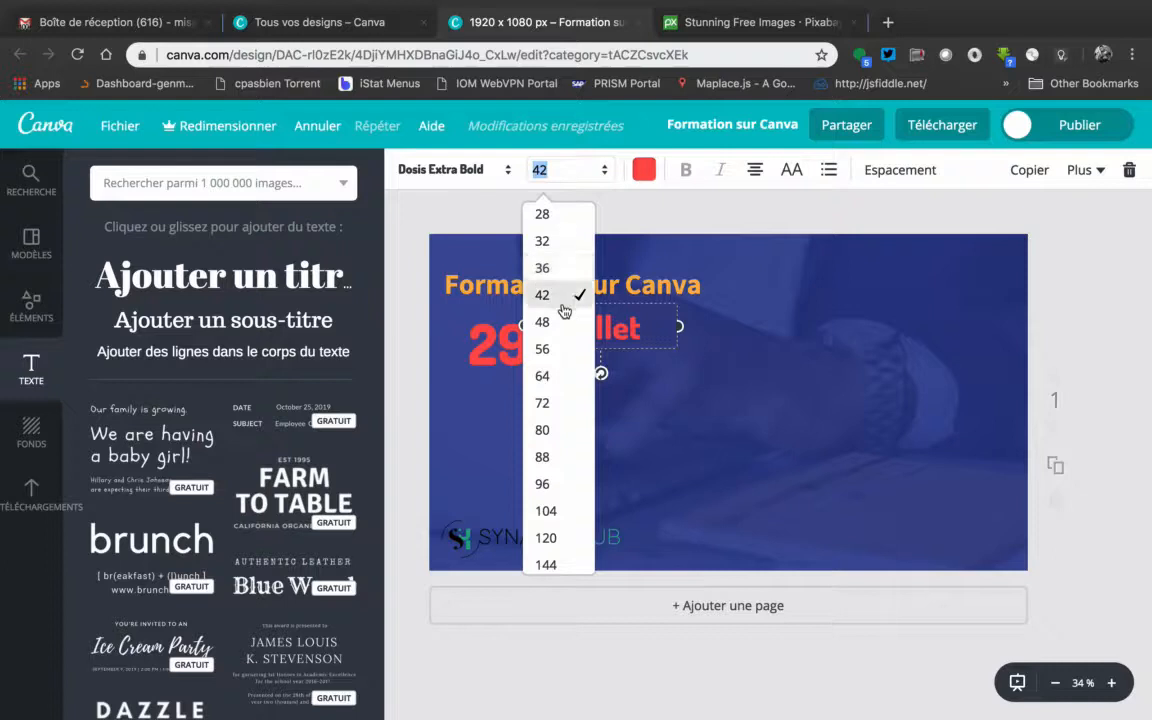
{"action": "left_click", "coordinate": [589, 178]}
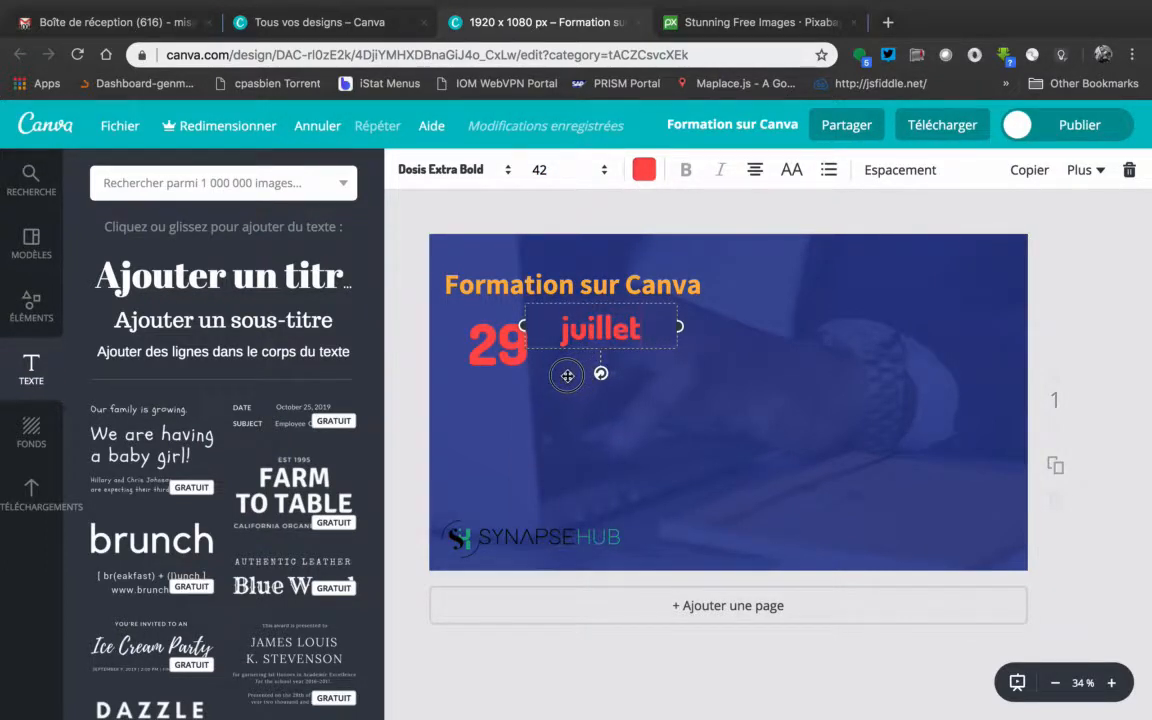
{"action": "left_click_drag", "start_coordinate": [550, 353], "coordinate": [522, 369]}
{"action": "left_click", "coordinate": [1081, 322]}
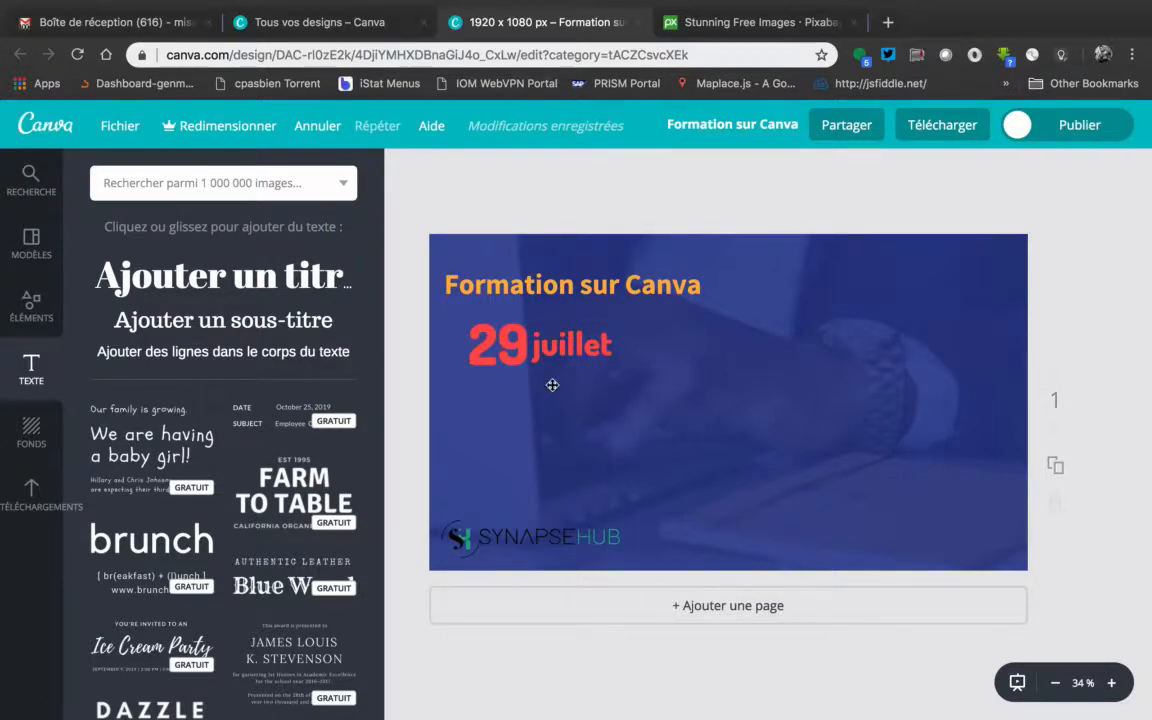
{"action": "left_click", "coordinate": [516, 350]}
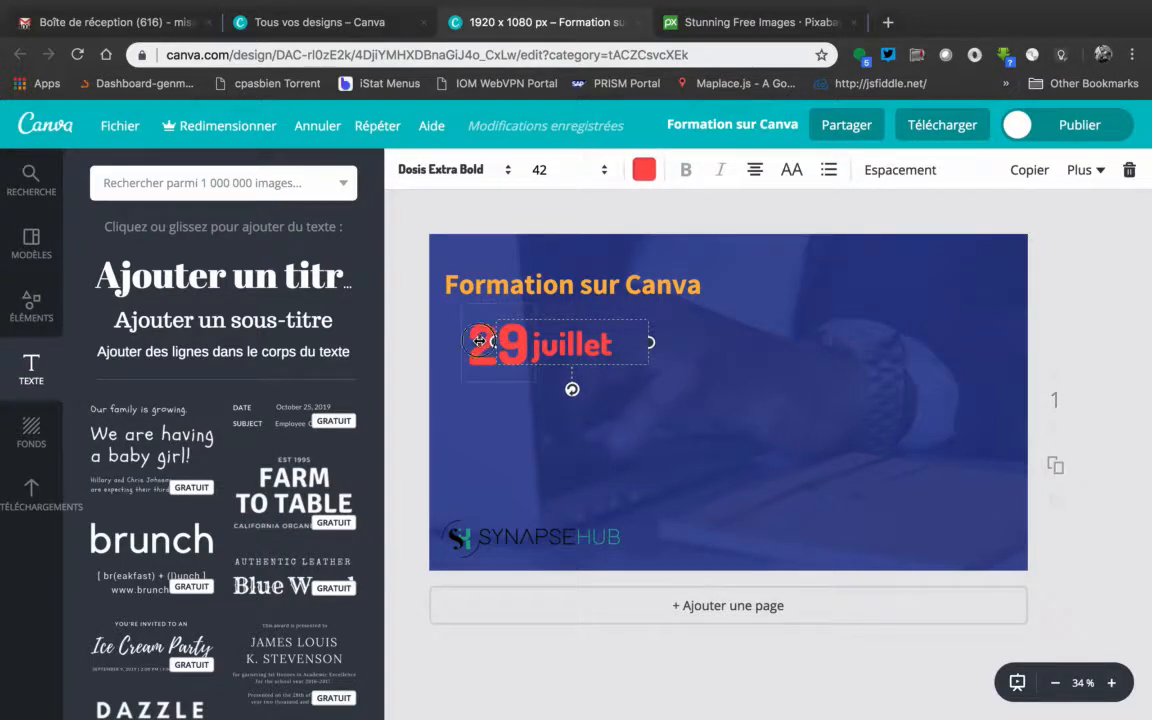
{"action": "left_click", "coordinate": [479, 341]}
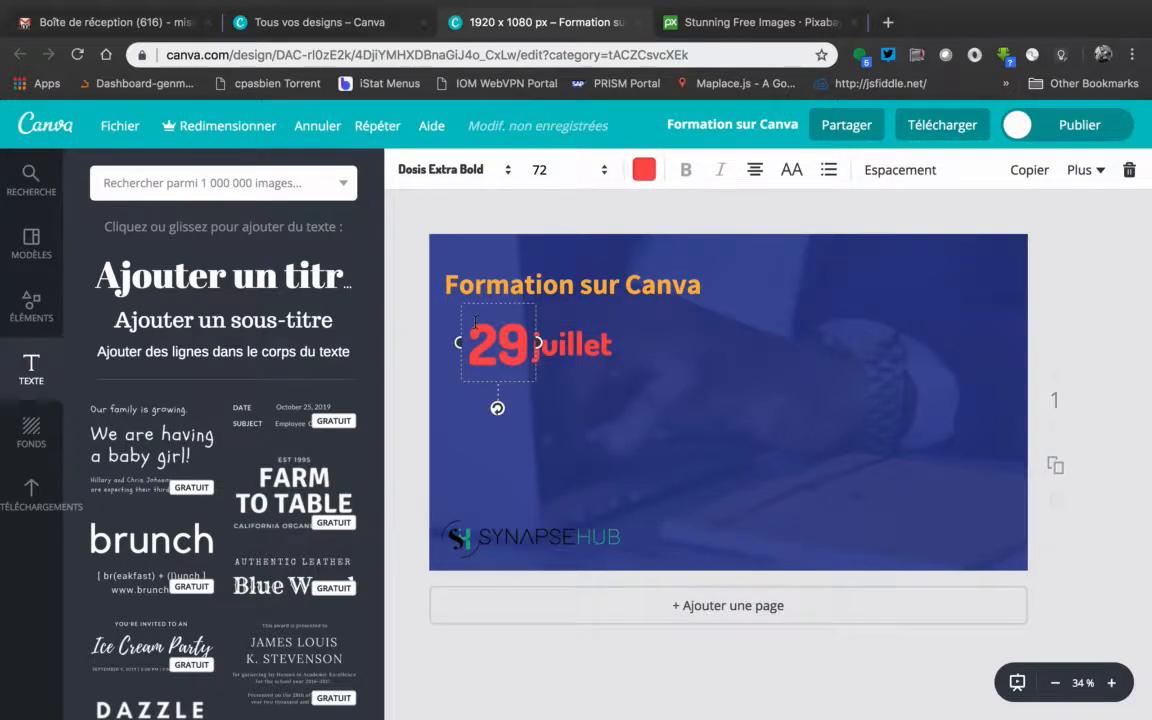
{"action": "key", "text": "super+v"}
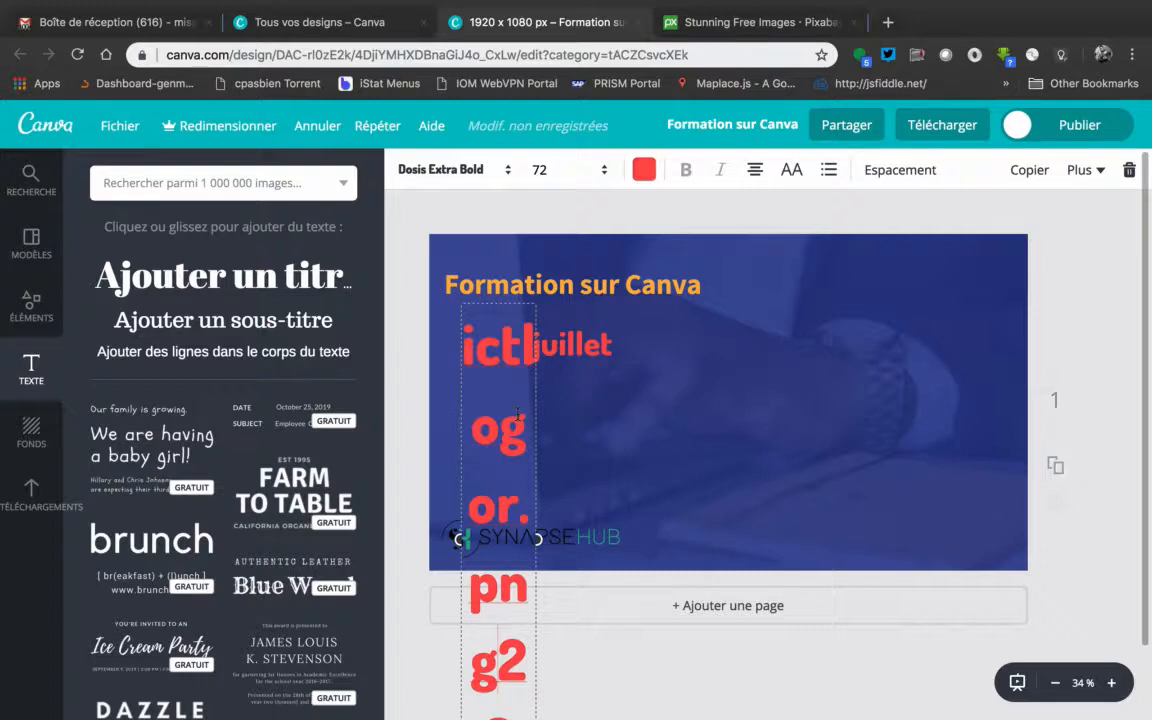
{"action": "left_click", "coordinate": [317, 126]}
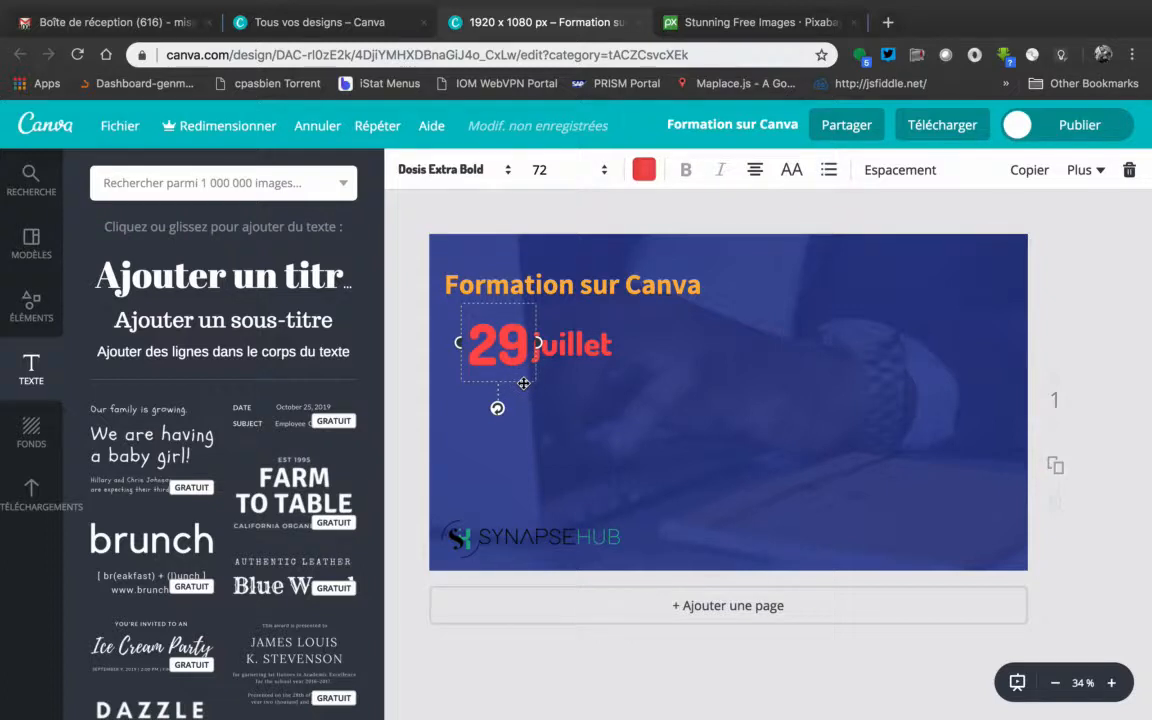
Duplicate the red "29", place the copy just beneath the original and widen its text box slightly
{"action": "left_click", "coordinate": [1029, 170]}
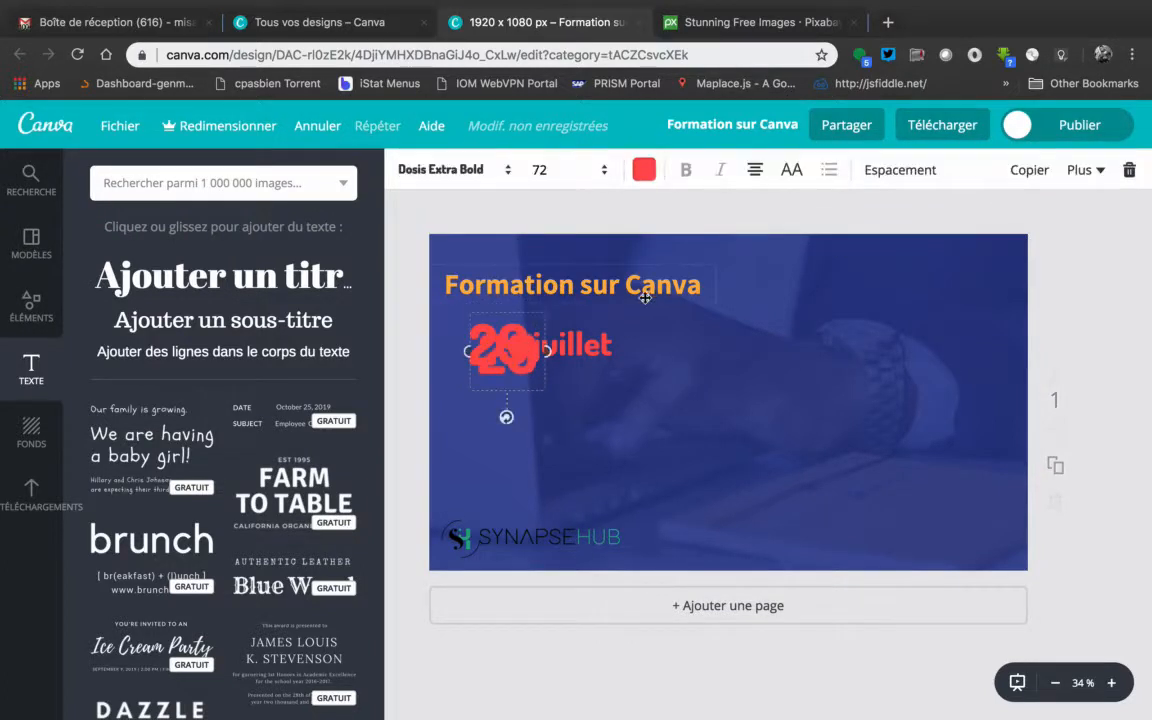
{"action": "left_click_drag", "start_coordinate": [534, 397], "coordinate": [542, 434]}
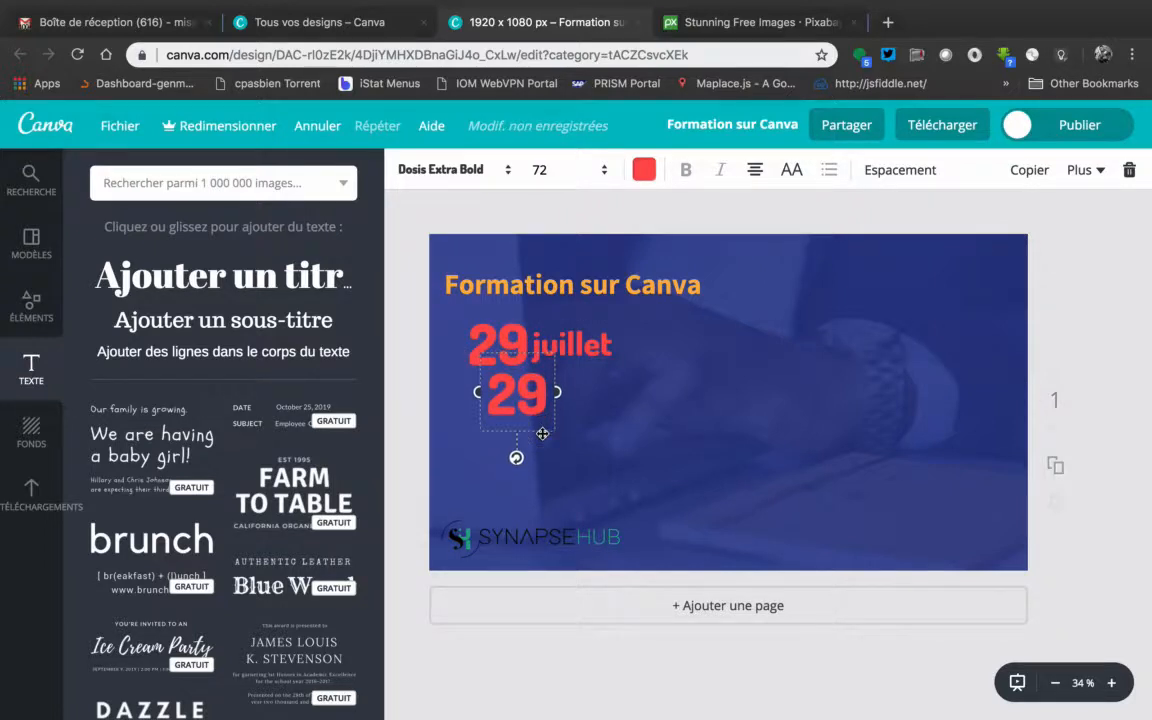
{"action": "mouse_move", "coordinate": [498, 394]}
{"action": "left_mouse_down"}
{"action": "mouse_move", "coordinate": [522, 394]}
{"action": "mouse_move", "coordinate": [489, 396]}
{"action": "left_mouse_up"}
Replace the text of the lower "29" with "à" and deselect the text box
{"action": "double_click", "coordinate": [497, 396]}
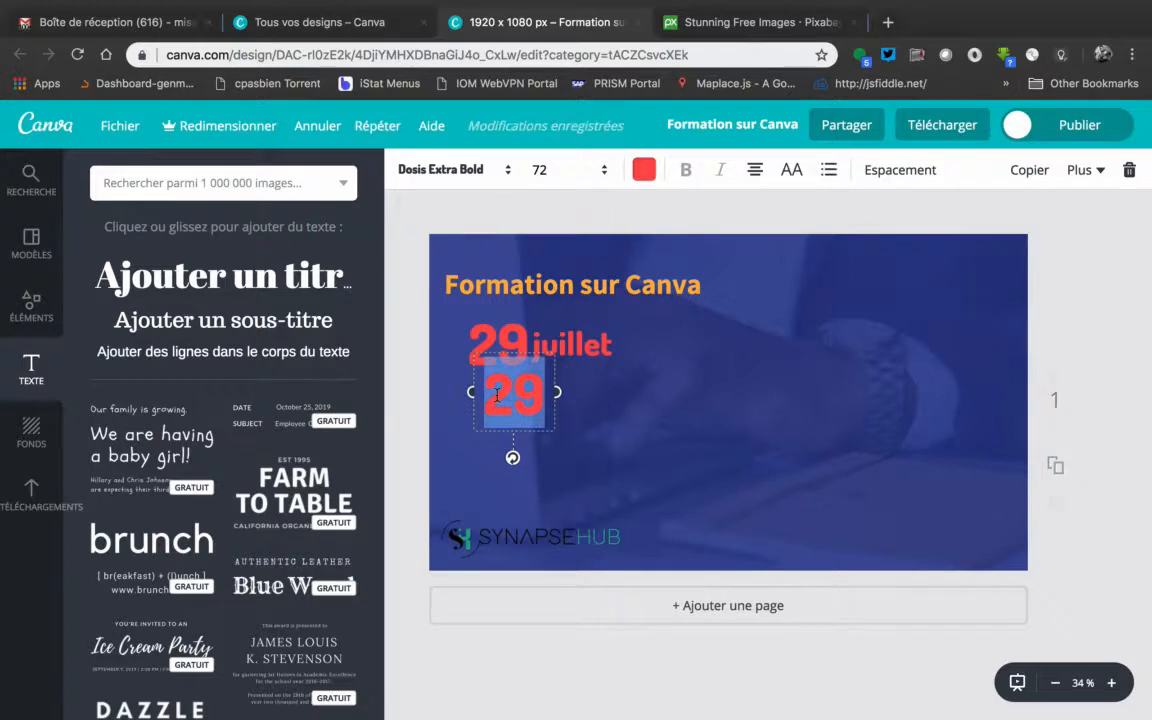
{"action": "type", "text": "a"}
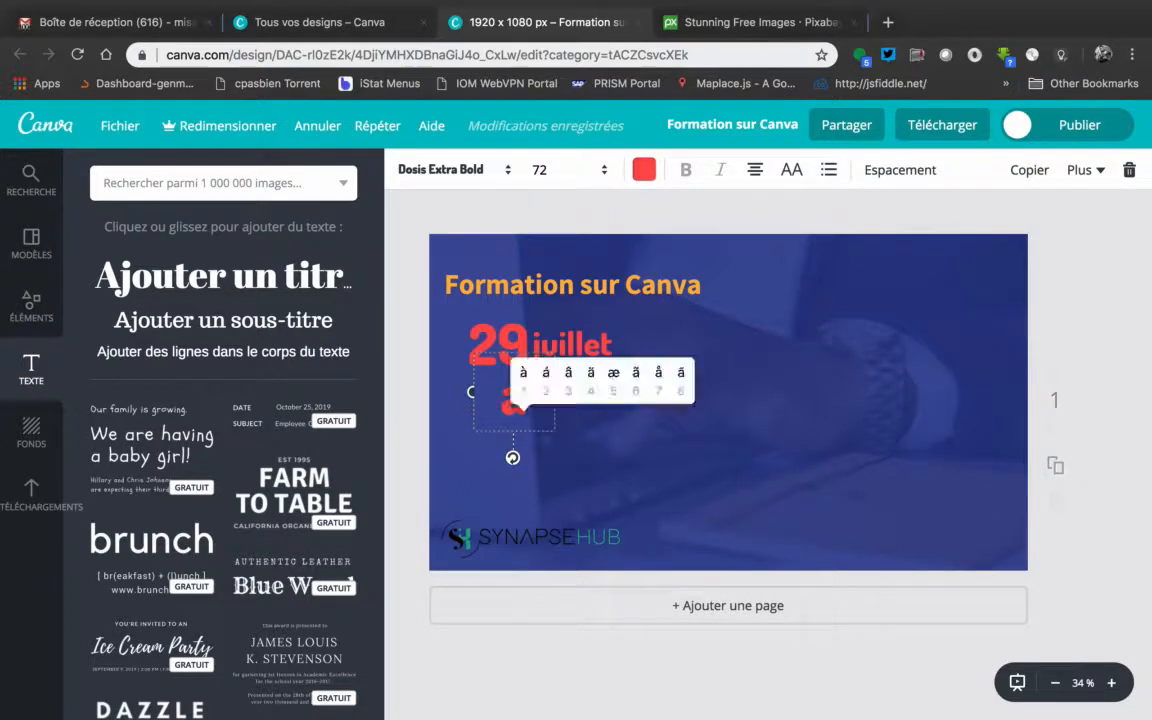
{"action": "left_click", "coordinate": [523, 376]}
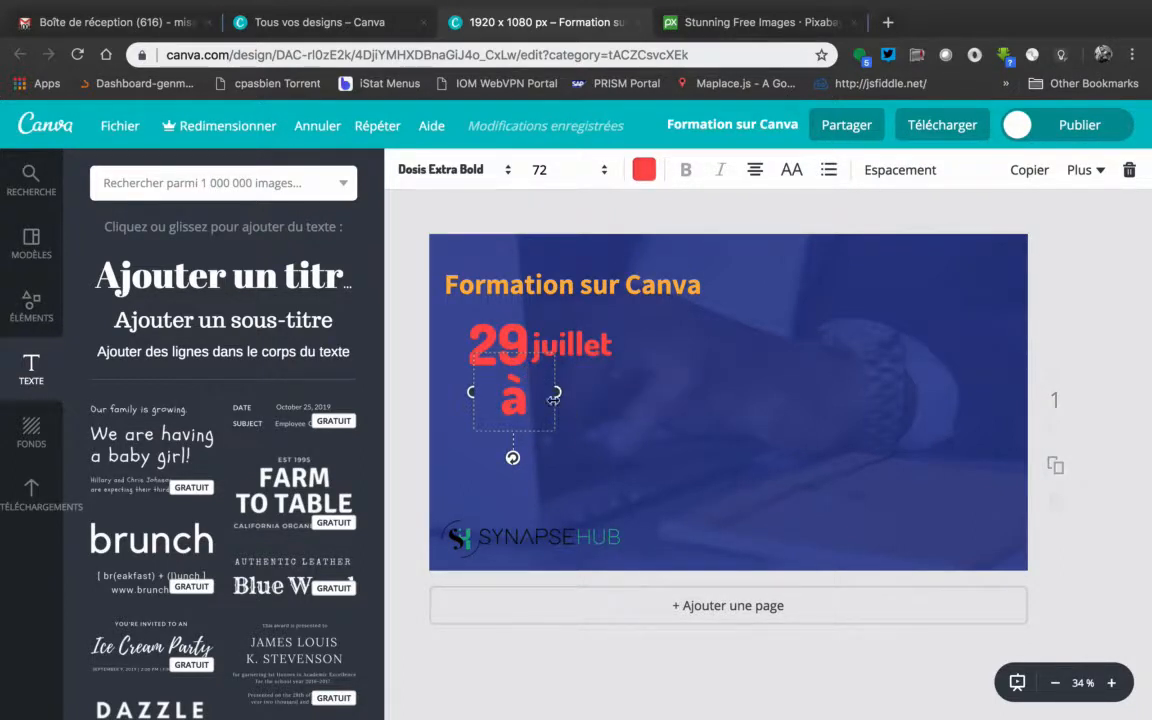
{"action": "double_click", "coordinate": [507, 399]}
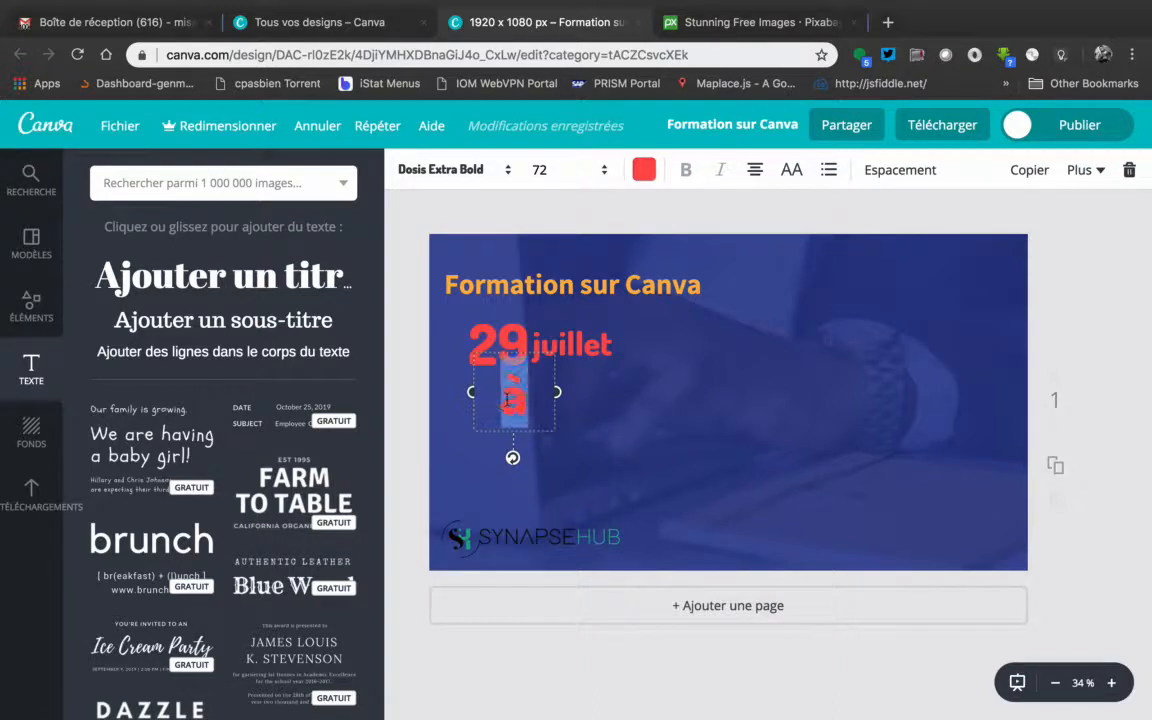
{"action": "left_click", "coordinate": [1036, 318]}
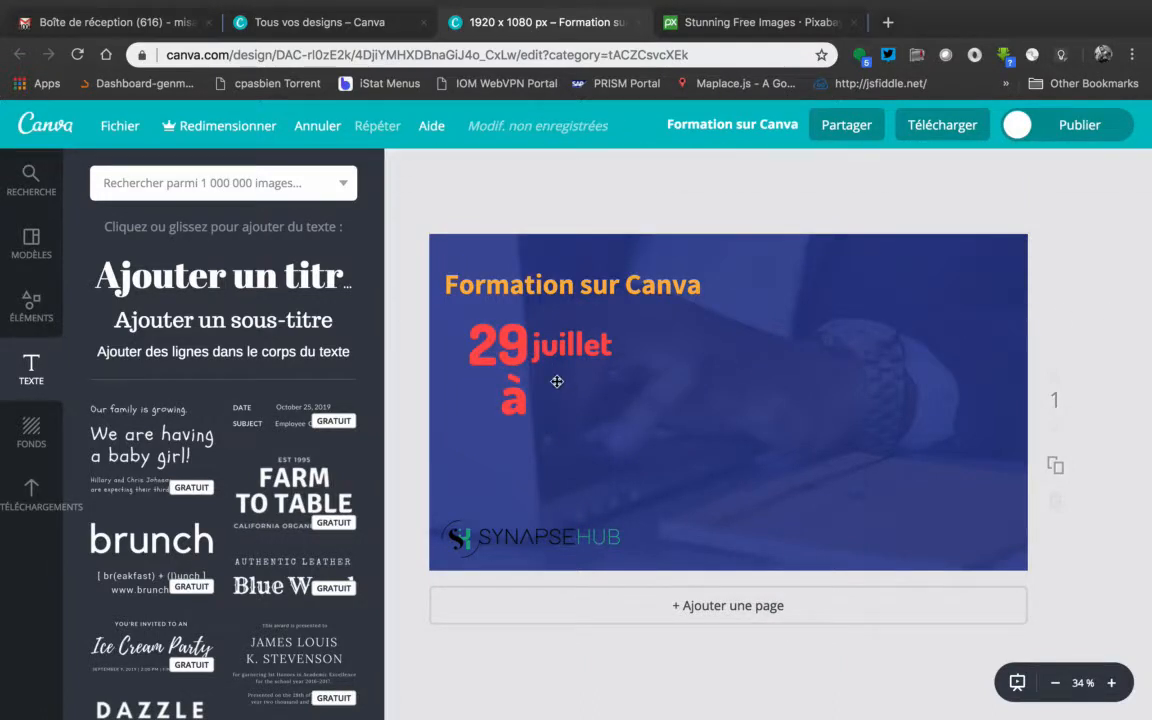
Shift the "à" slightly downward and narrow its text box beneath the "29"
{"action": "left_click", "coordinate": [523, 399]}
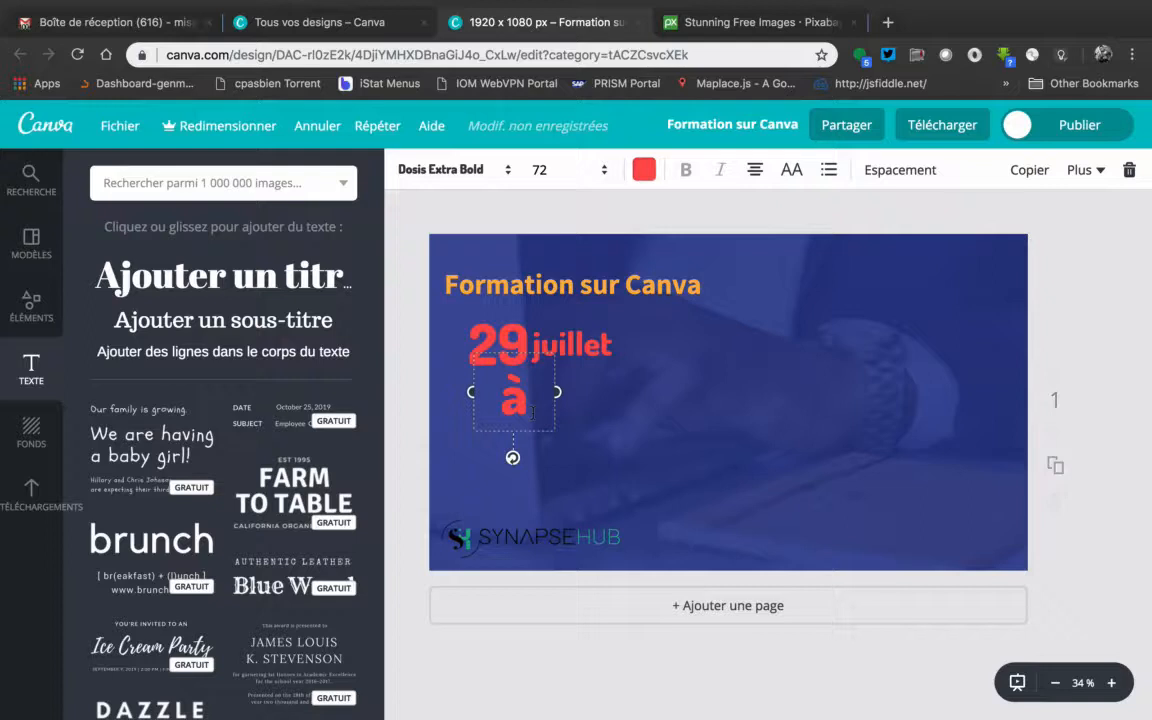
{"action": "left_click_drag", "start_coordinate": [549, 434], "coordinate": [546, 443]}
{"action": "left_click_drag", "start_coordinate": [543, 437], "coordinate": [545, 438]}
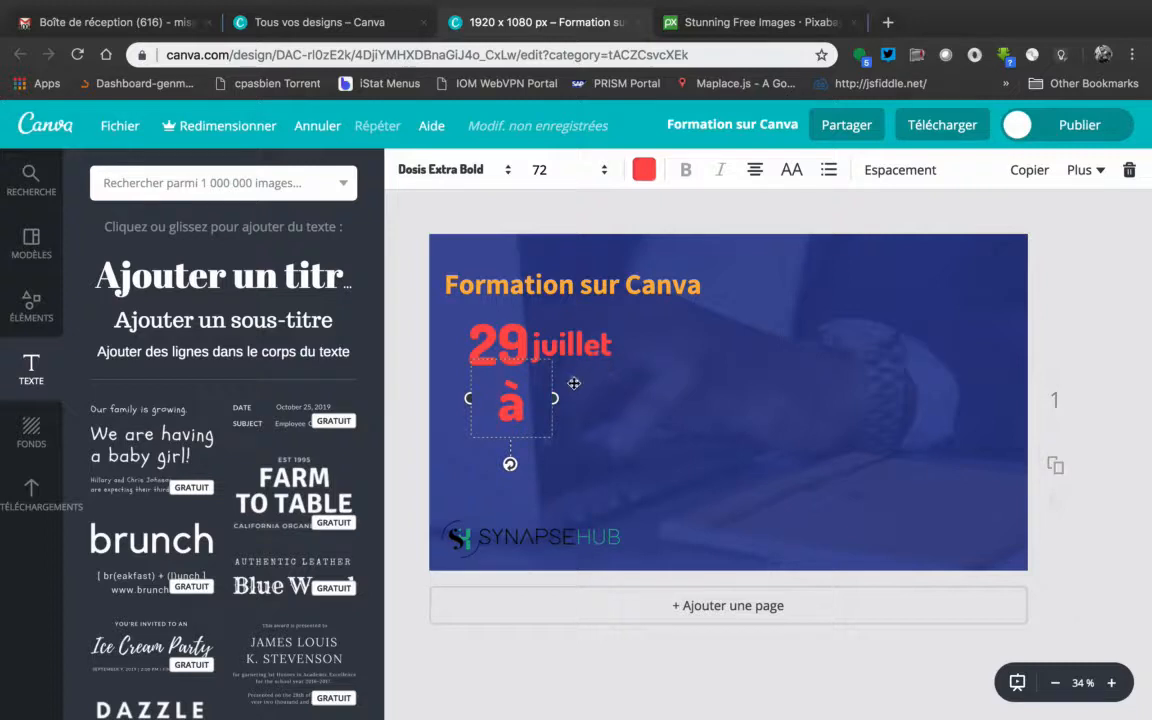
{"action": "left_click_drag", "start_coordinate": [555, 398], "coordinate": [474, 400]}
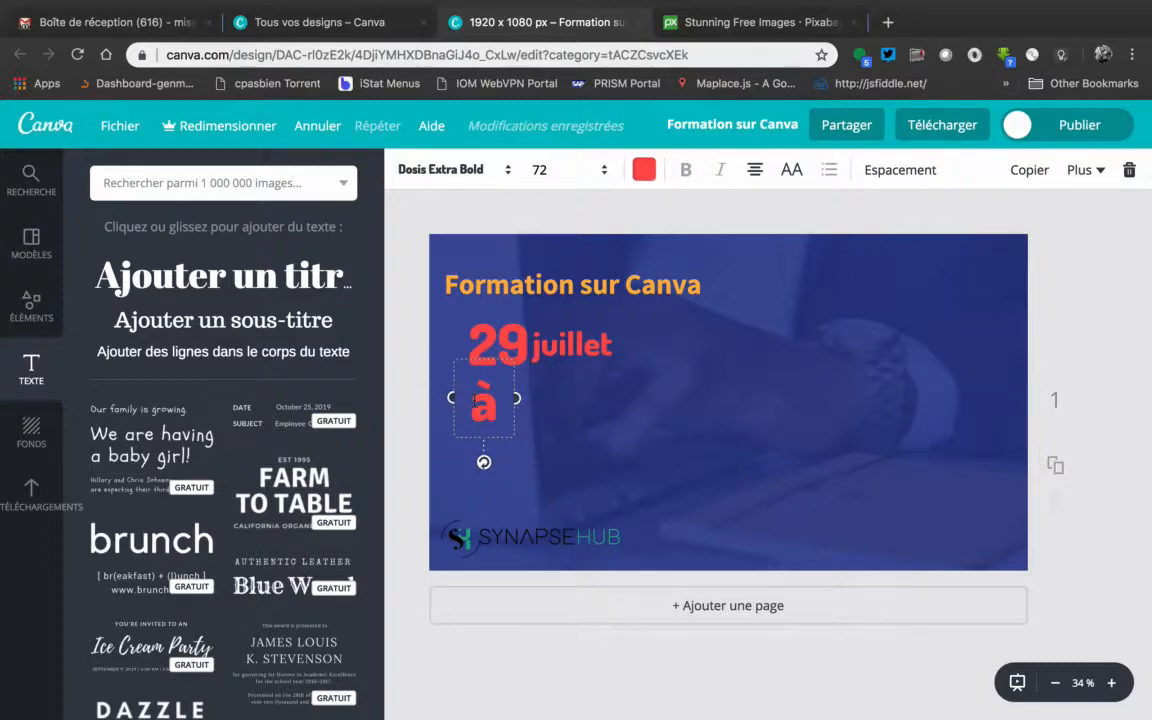
Reduce the font size of the "à", trying 32 first and settling on 36
{"action": "left_click", "coordinate": [565, 170]}
{"action": "left_click", "coordinate": [557, 247]}
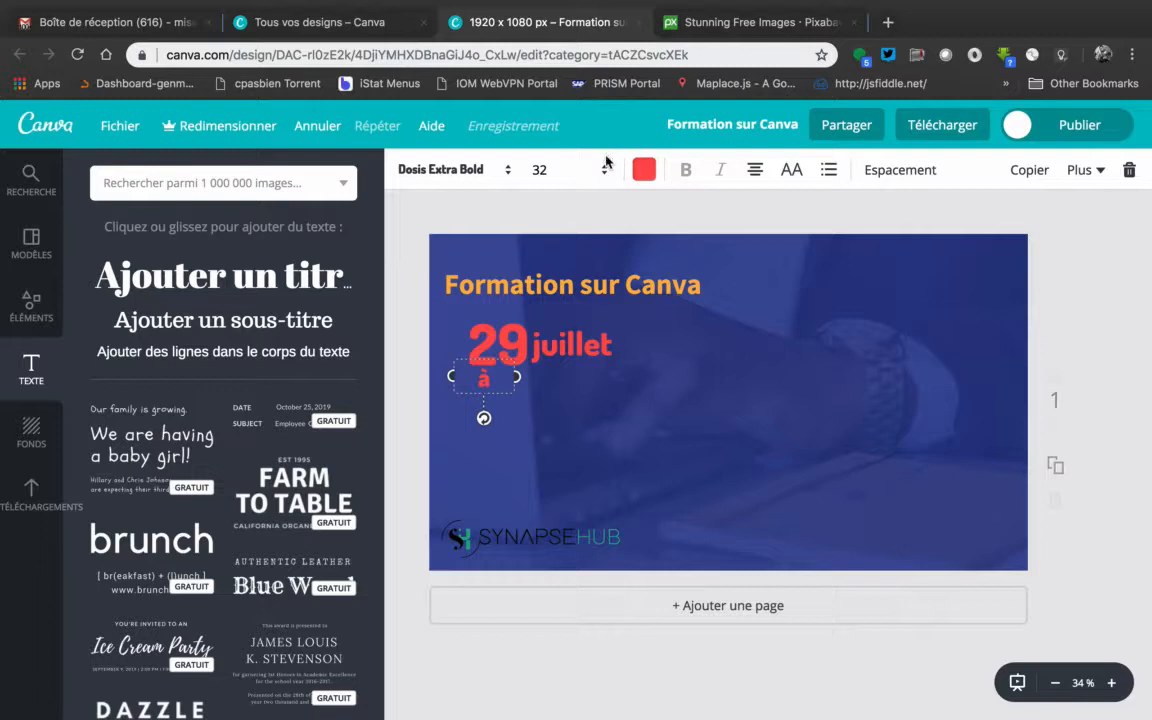
{"action": "left_click", "coordinate": [602, 170]}
{"action": "left_click", "coordinate": [549, 268]}
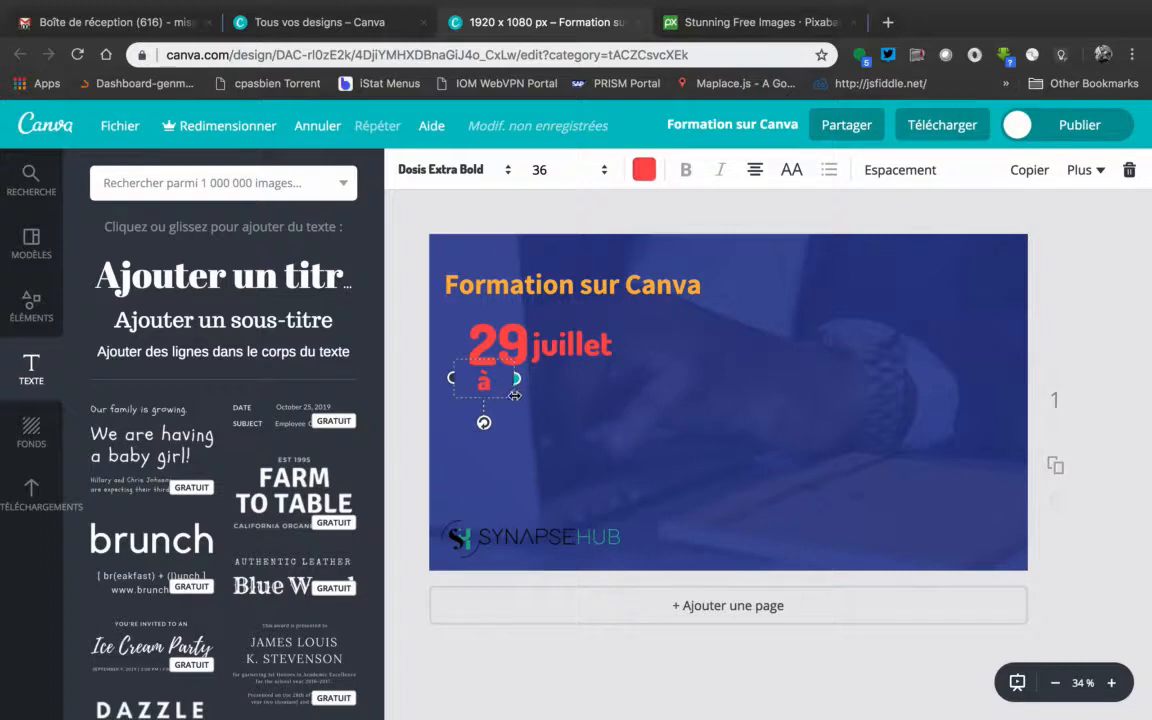
Nudge the "à" slightly to the right beneath the "29" and deselect it
{"action": "left_click", "coordinate": [412, 264]}
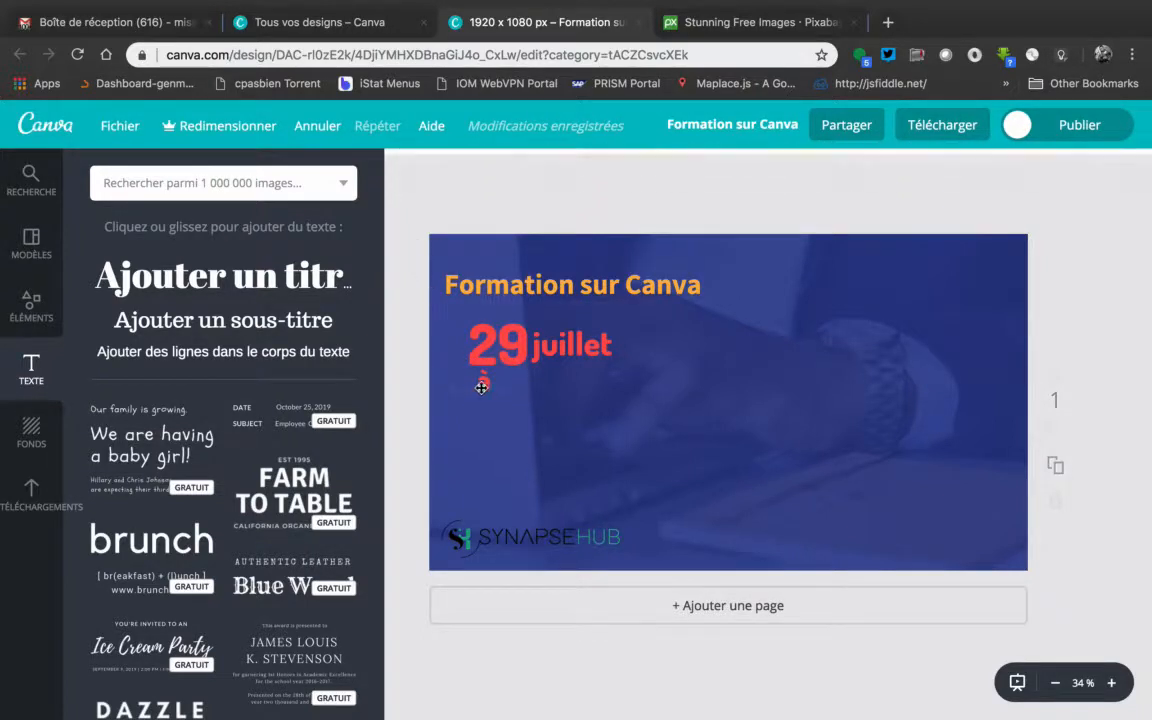
{"action": "left_click", "coordinate": [482, 389]}
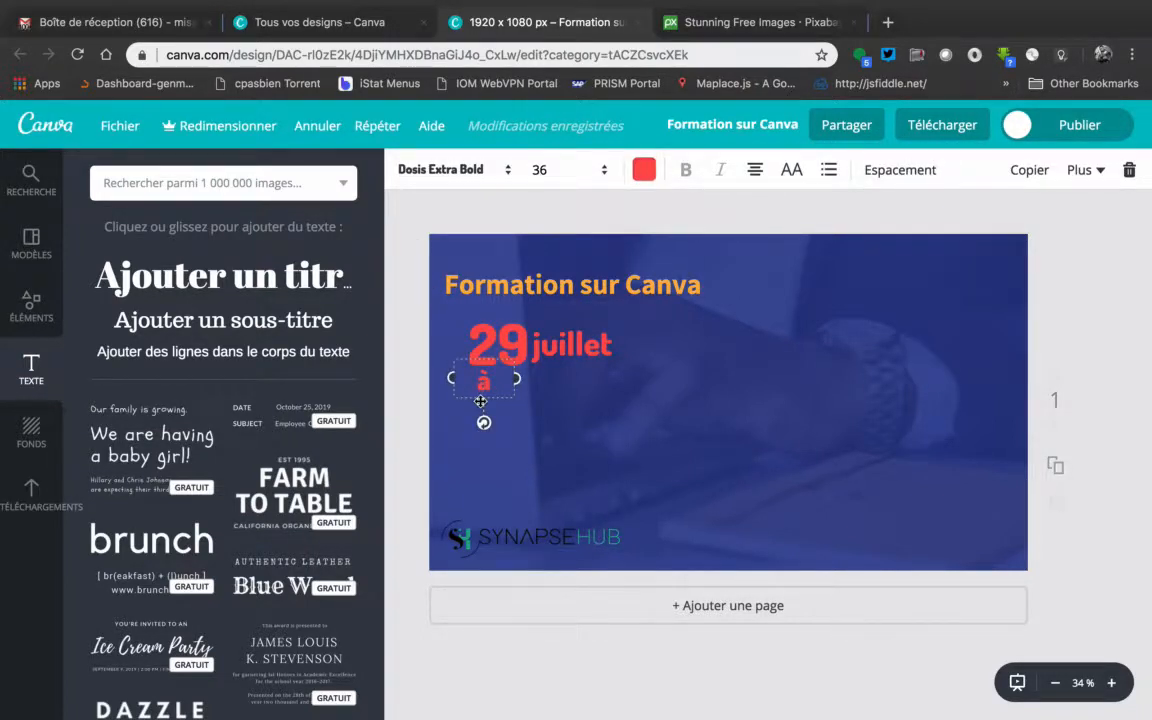
{"action": "left_click_drag", "start_coordinate": [481, 401], "coordinate": [489, 401]}
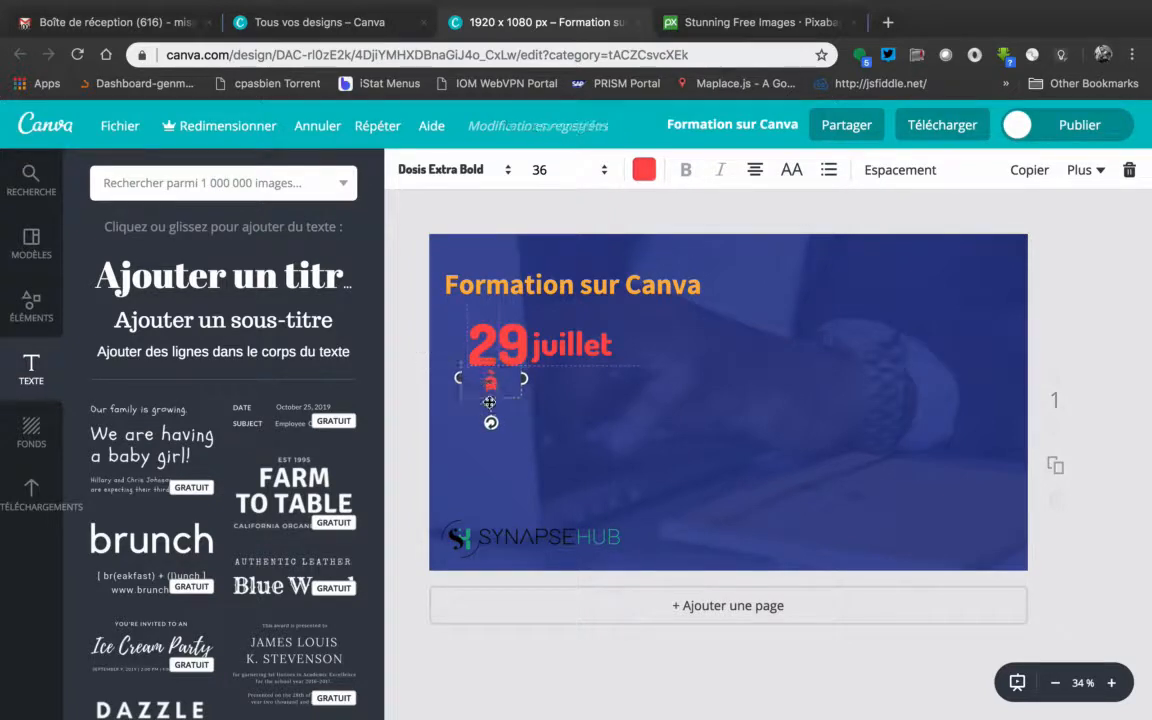
{"action": "left_click", "coordinate": [407, 335]}
Duplicate the "29", place the copy to the right of the "à" and change its text to "14"
{"action": "left_click", "coordinate": [475, 345]}
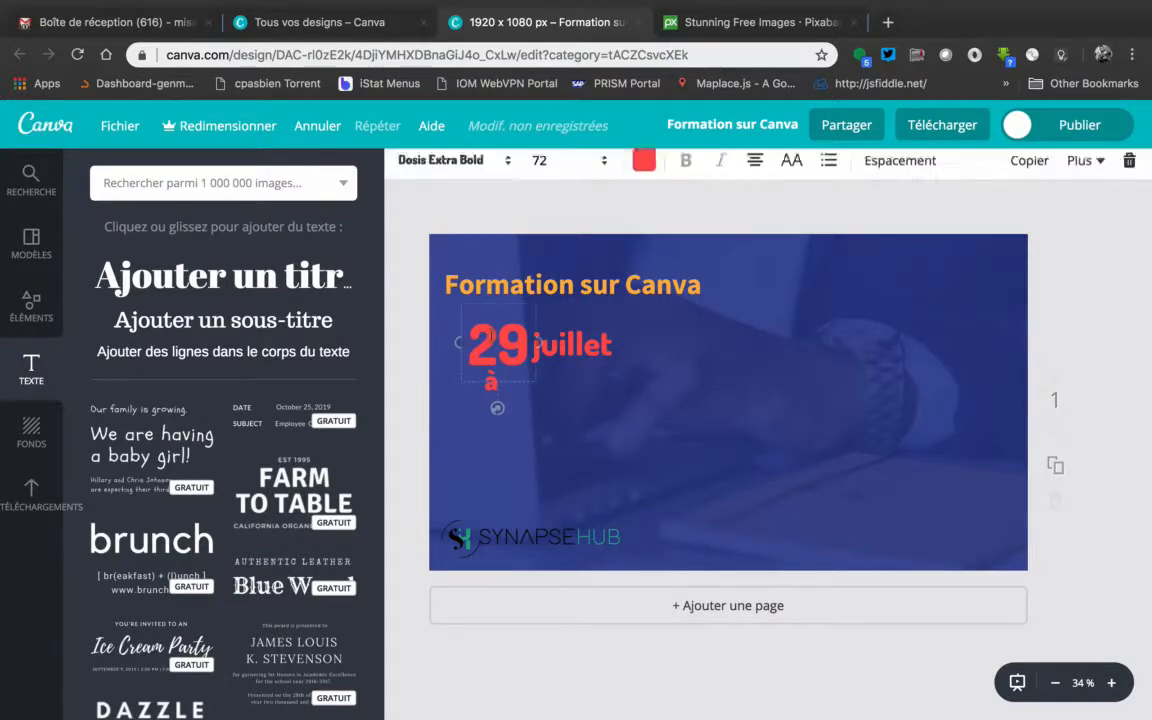
{"action": "left_click", "coordinate": [1029, 171]}
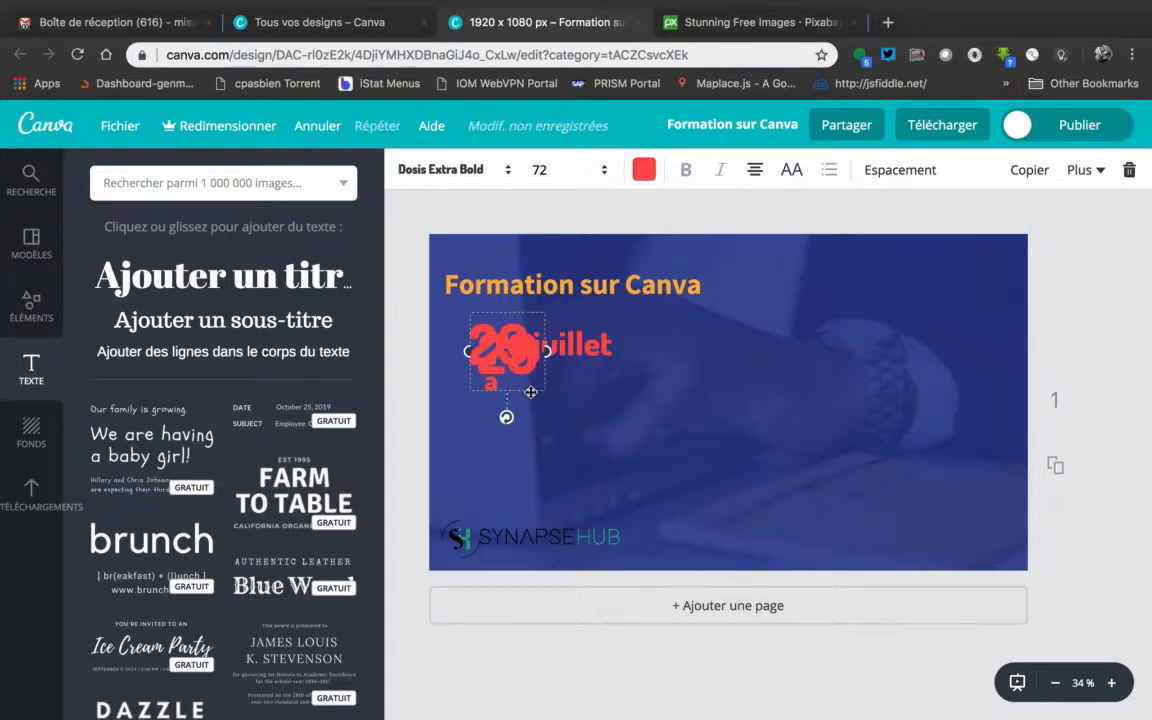
{"action": "left_click_drag", "start_coordinate": [531, 392], "coordinate": [564, 433]}
{"action": "mouse_move", "coordinate": [521, 385]}
{"action": "left_mouse_down"}
{"action": "mouse_move", "coordinate": [550, 394]}
{"action": "mouse_move", "coordinate": [521, 379]}
{"action": "left_mouse_up"}
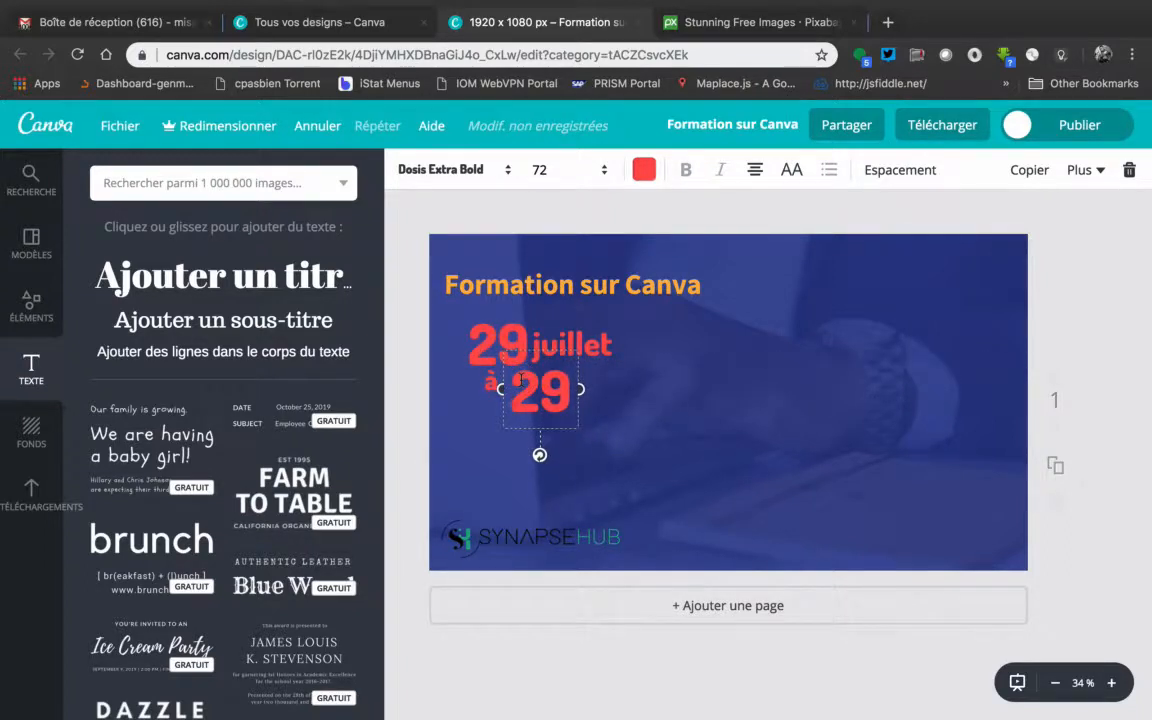
{"action": "double_click", "coordinate": [558, 390]}
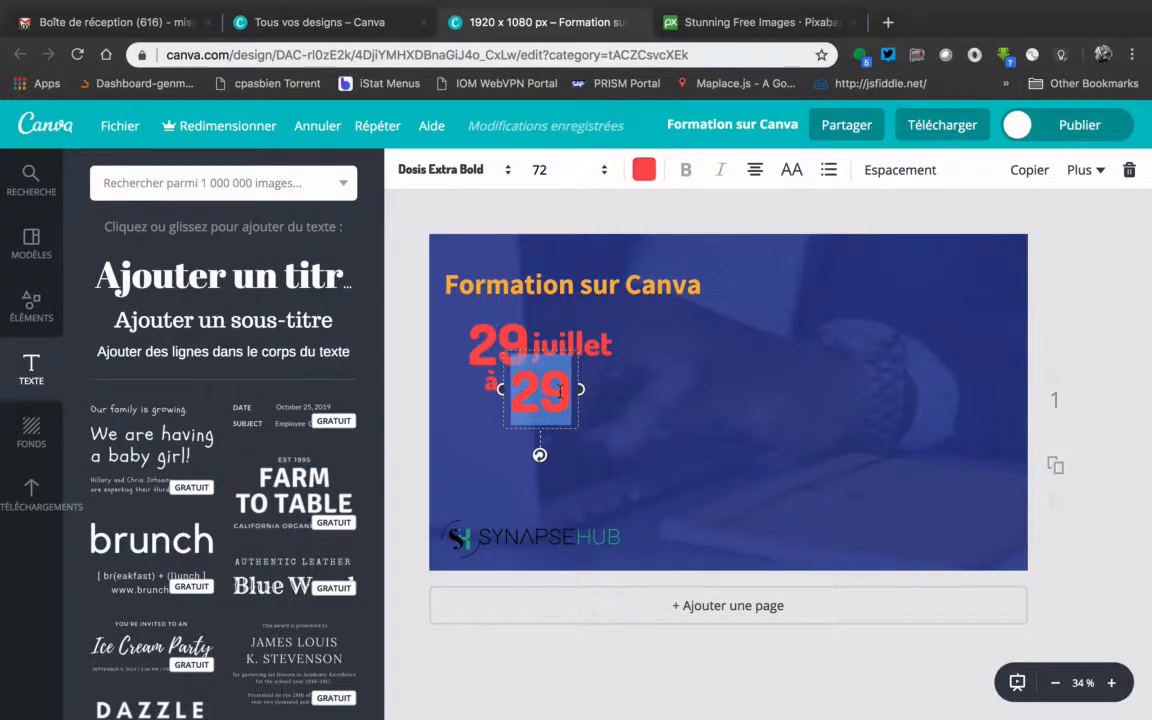
{"action": "type", "text": "14"}
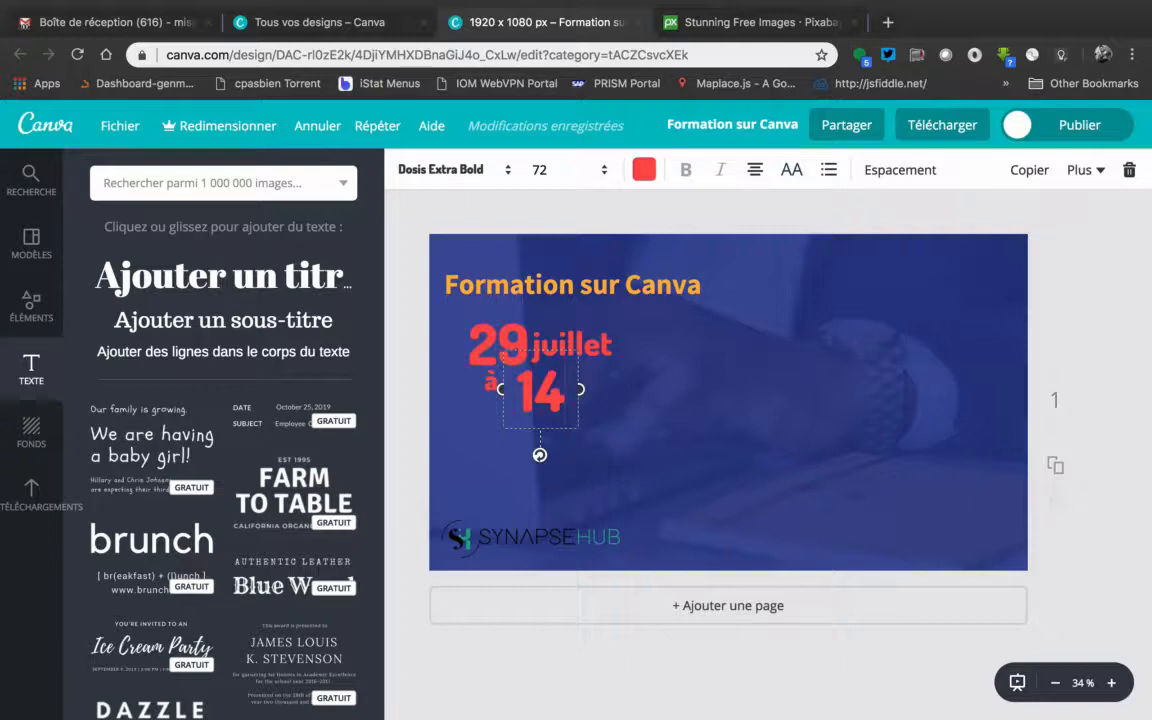
Duplicate the text "juillet" and position the copy directly to the right of the "14"
{"action": "left_click", "coordinate": [578, 342]}
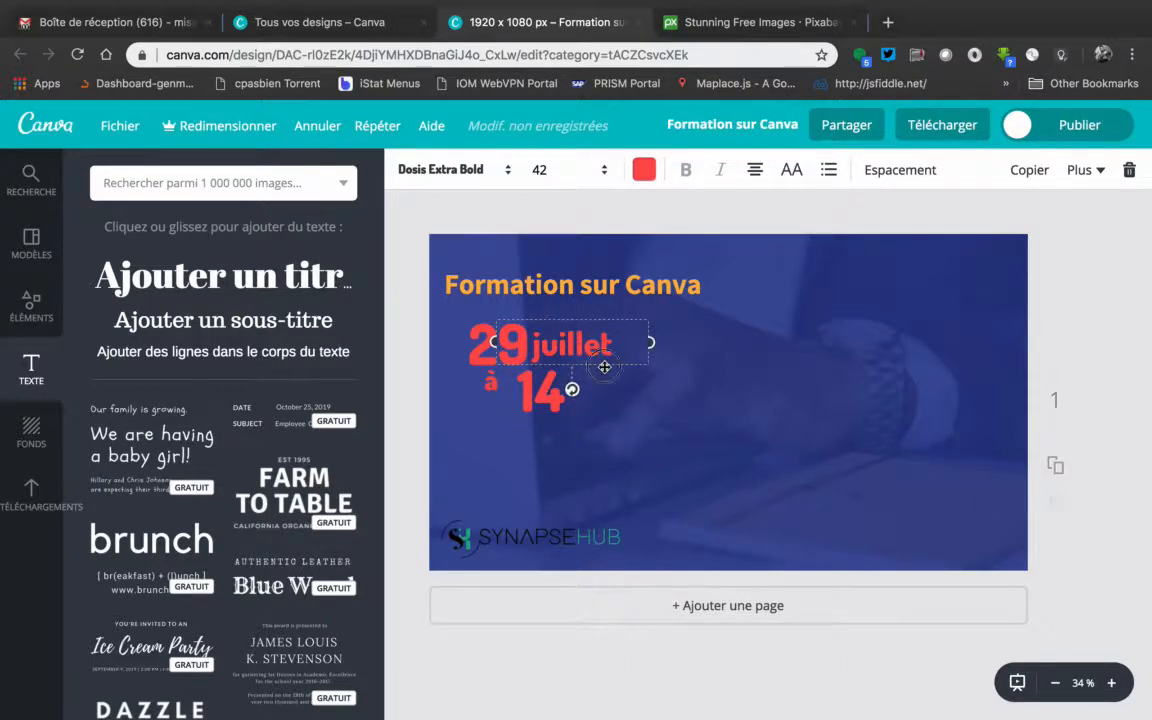
{"action": "left_click", "coordinate": [1030, 170]}
{"action": "left_click_drag", "start_coordinate": [621, 379], "coordinate": [640, 404]}
{"action": "key", "text": "Right"}
{"action": "key", "text": "Right"}
{"action": "key", "text": "Right"}
{"action": "key", "text": "Right"}
{"action": "key", "text": "Right"}
{"action": "key", "text": "Right"}
{"action": "key", "text": "Right"}
{"action": "key", "text": "Right"}
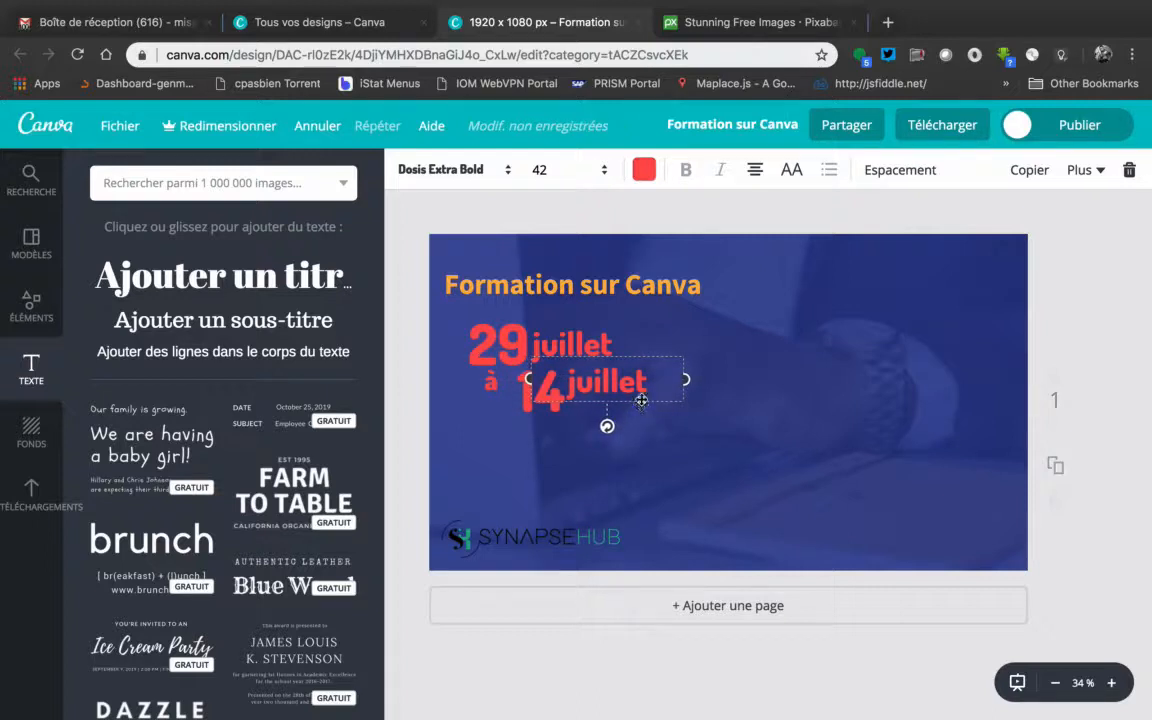
Replace the "juillet" beside the "14" with "00" and narrow its text box so it sits against the "14"
{"action": "mouse_move", "coordinate": [665, 379]}
{"action": "left_mouse_down"}
{"action": "mouse_move", "coordinate": [600, 380]}
{"action": "mouse_move", "coordinate": [632, 389]}
{"action": "mouse_move", "coordinate": [668, 377]}
{"action": "left_mouse_up"}
{"action": "double_click", "coordinate": [633, 380]}
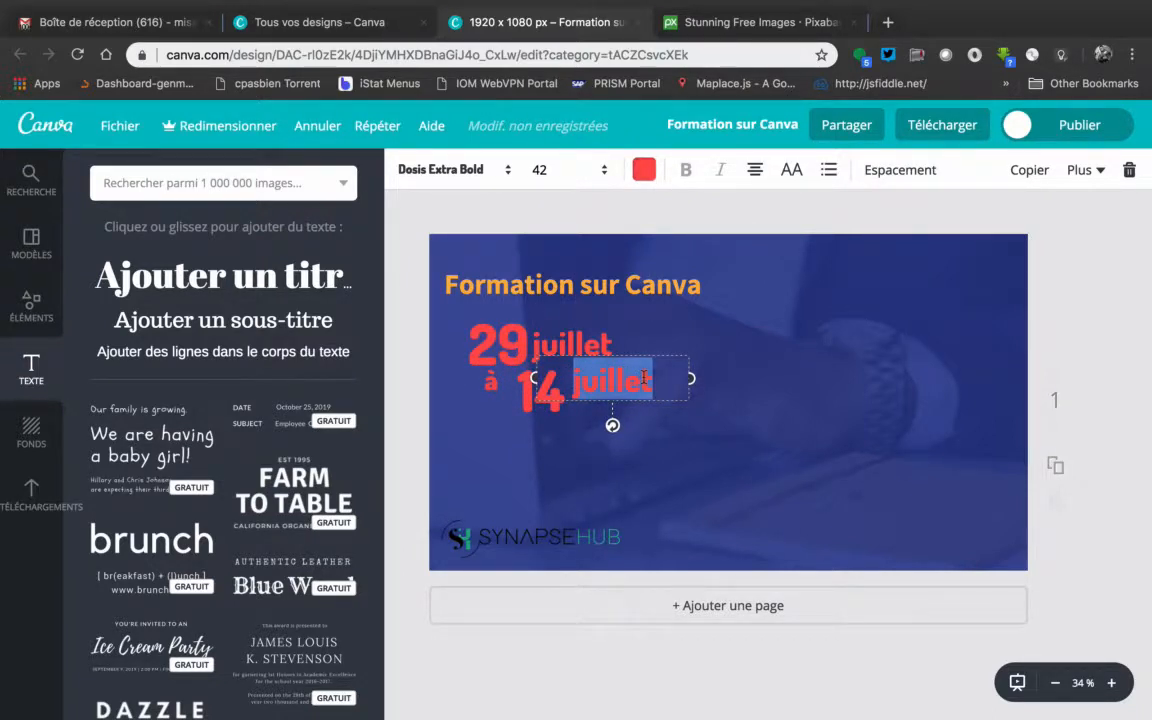
{"action": "type", "text": "00"}
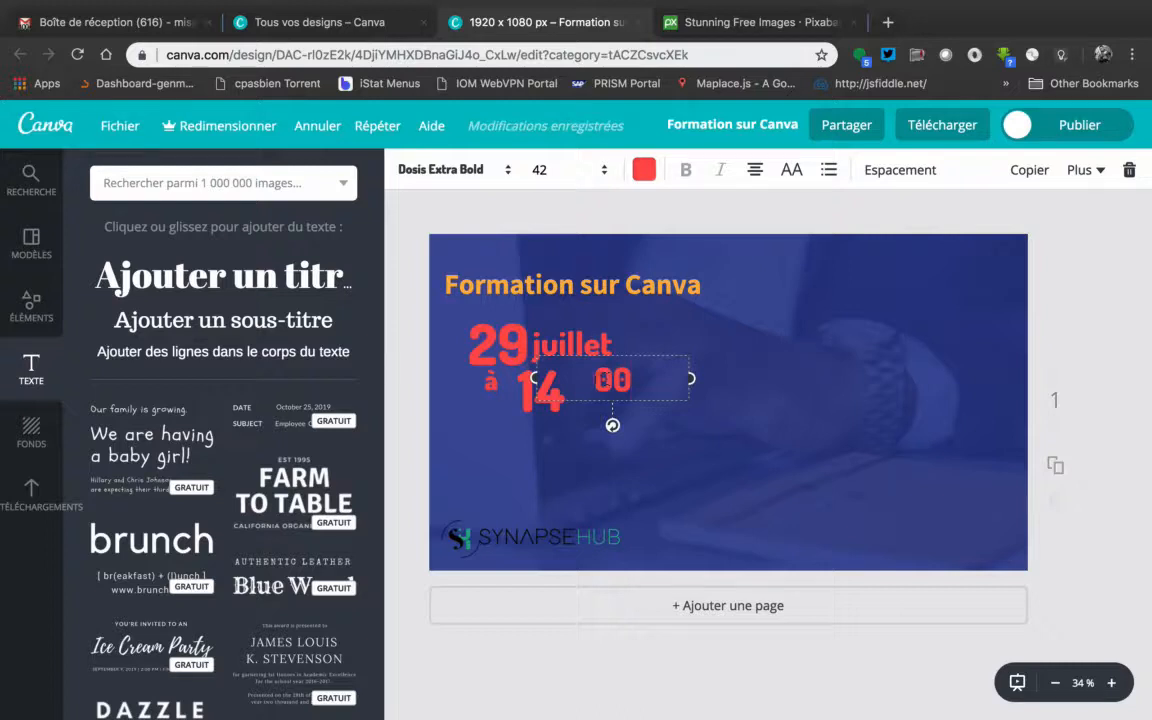
{"action": "left_click_drag", "start_coordinate": [690, 379], "coordinate": [628, 377]}
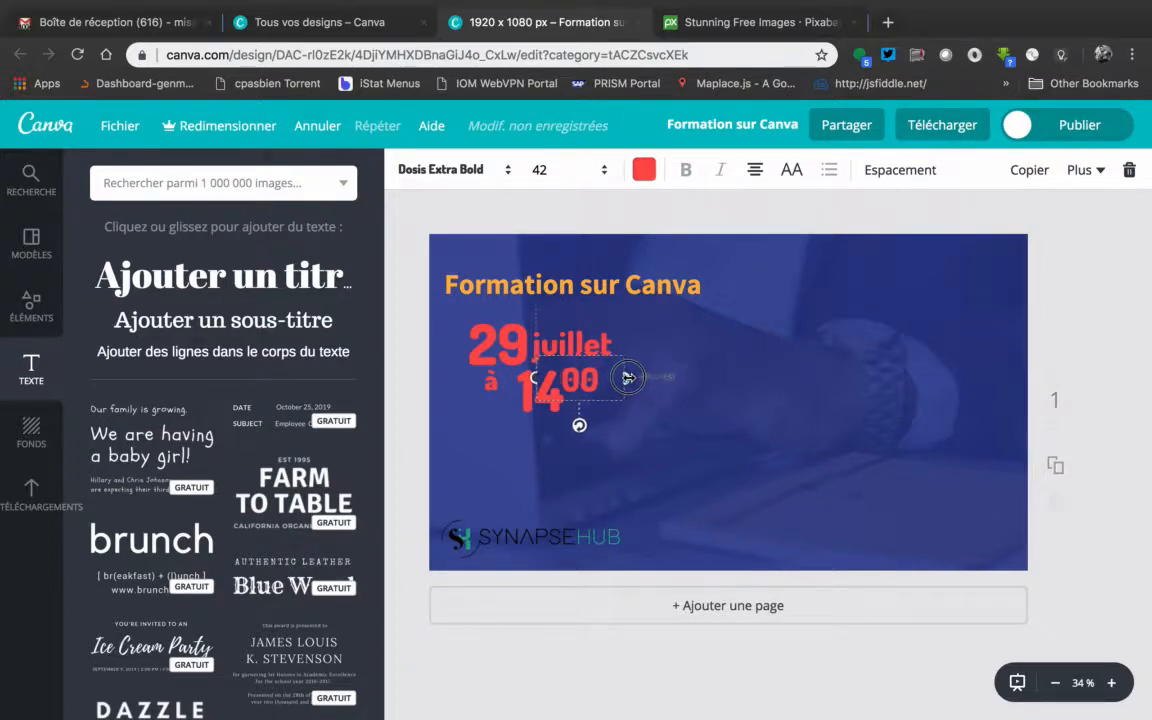
{"action": "left_click", "coordinate": [1078, 323]}
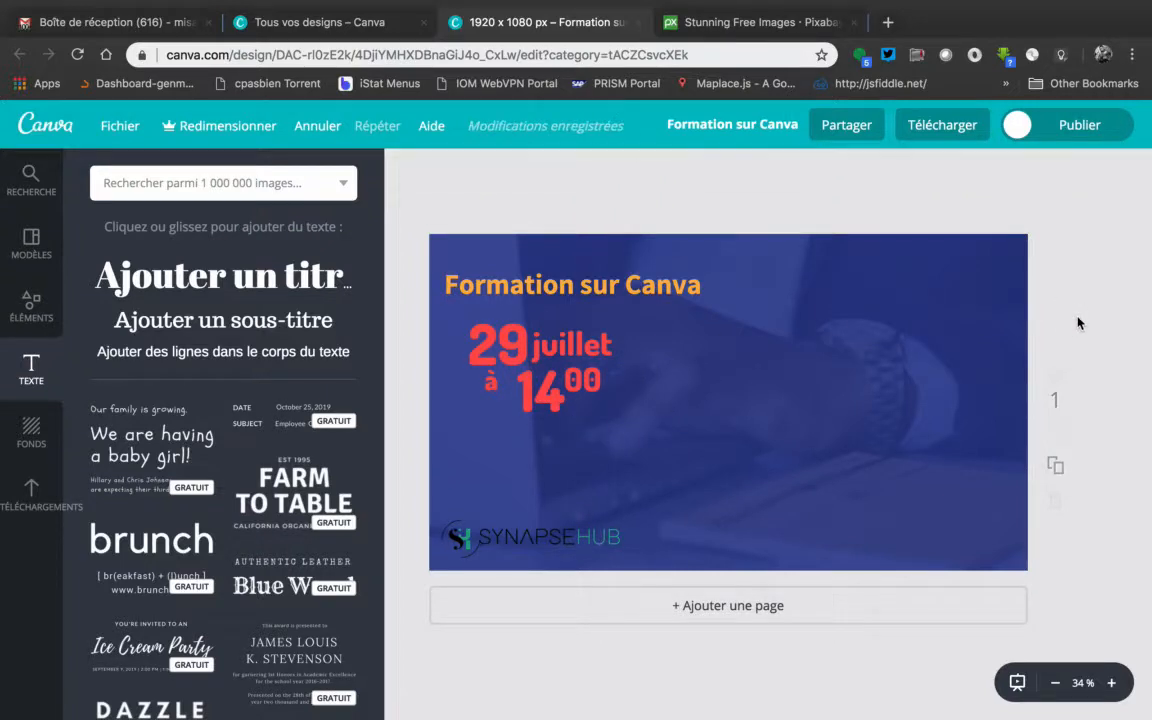
Group the "14" and "00" texts and nudge the group slightly down and to the left, below the "29 juillet"
{"action": "left_click", "coordinate": [528, 387]}
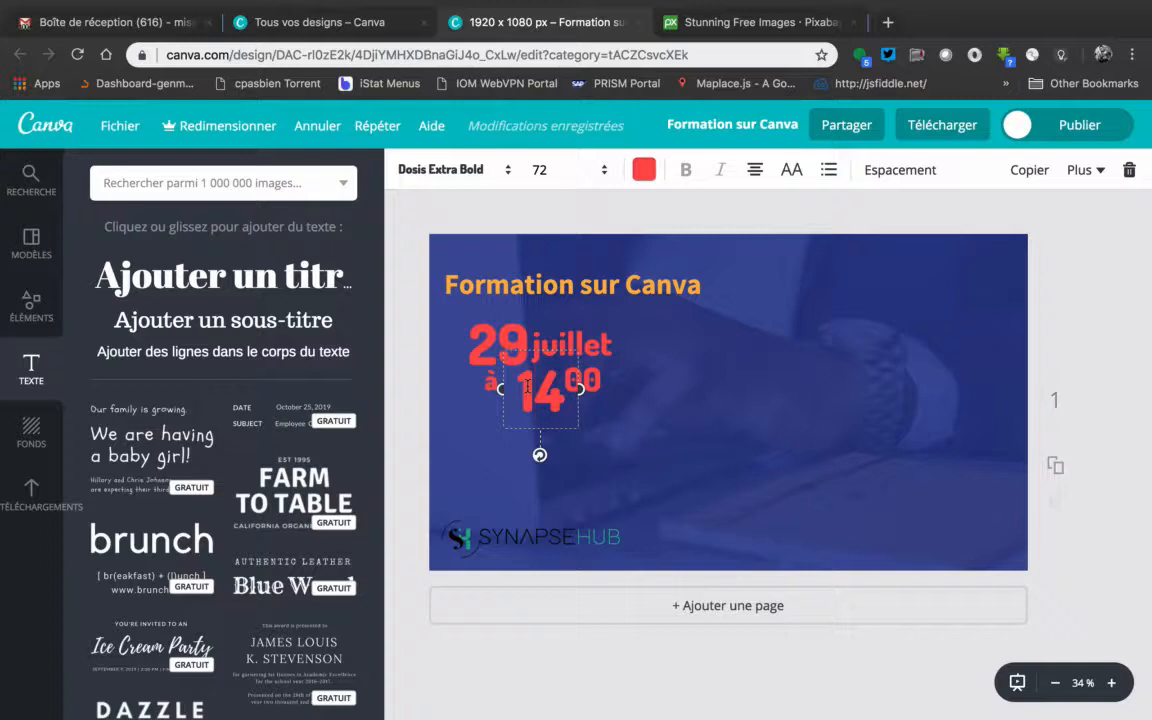
{"action": "left_click", "coordinate": [593, 378], "text": "shift"}
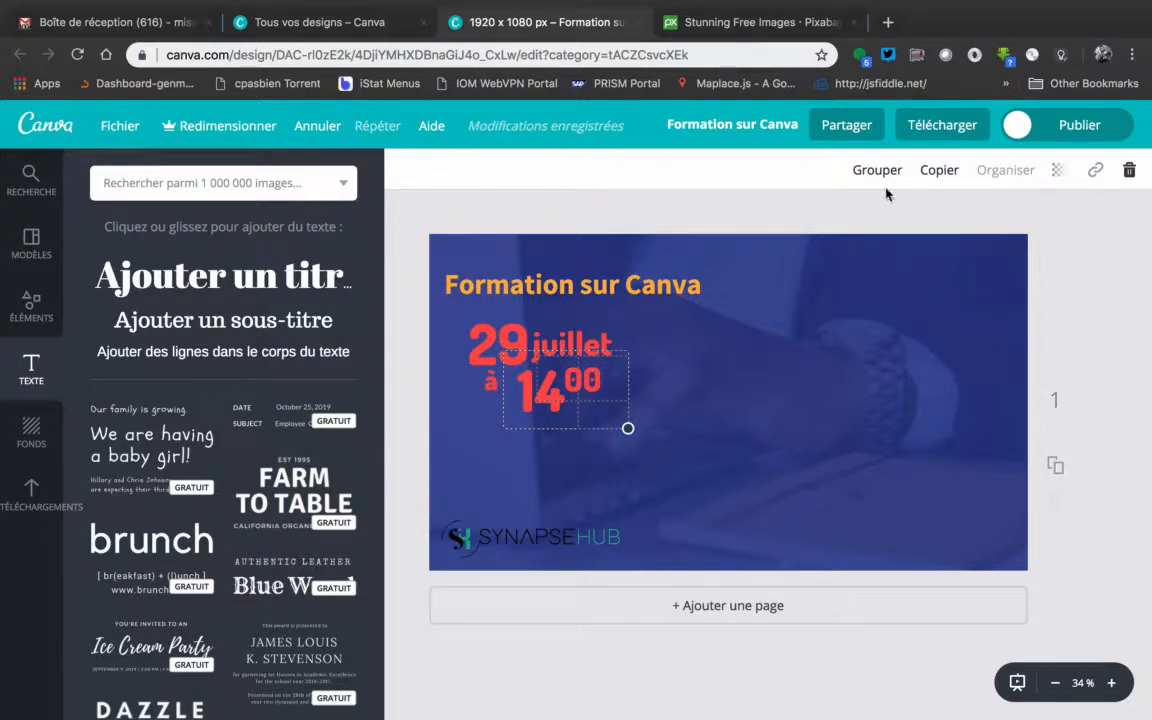
{"action": "left_click", "coordinate": [878, 171]}
{"action": "key", "text": "Down"}
{"action": "key", "text": "Down"}
{"action": "key", "text": "Down"}
{"action": "key", "text": "Down"}
{"action": "key", "text": "Down"}
{"action": "key", "text": "Down"}
{"action": "key", "text": "Down"}
{"action": "key", "text": "Left"}
{"action": "key", "text": "Left"}
{"action": "key", "text": "Left"}
{"action": "key", "text": "Left"}
{"action": "key", "text": "Left"}
{"action": "key", "text": "Left"}
{"action": "key", "text": "Left"}
{"action": "key", "text": "Left"}
{"action": "key", "text": "Left"}
{"action": "key", "text": "Left"}
{"action": "key", "text": "Left"}
{"action": "key", "text": "Left"}
{"action": "key", "text": "Right"}
{"action": "key", "text": "Right"}
{"action": "key", "text": "Right"}
{"action": "key", "text": "Right"}
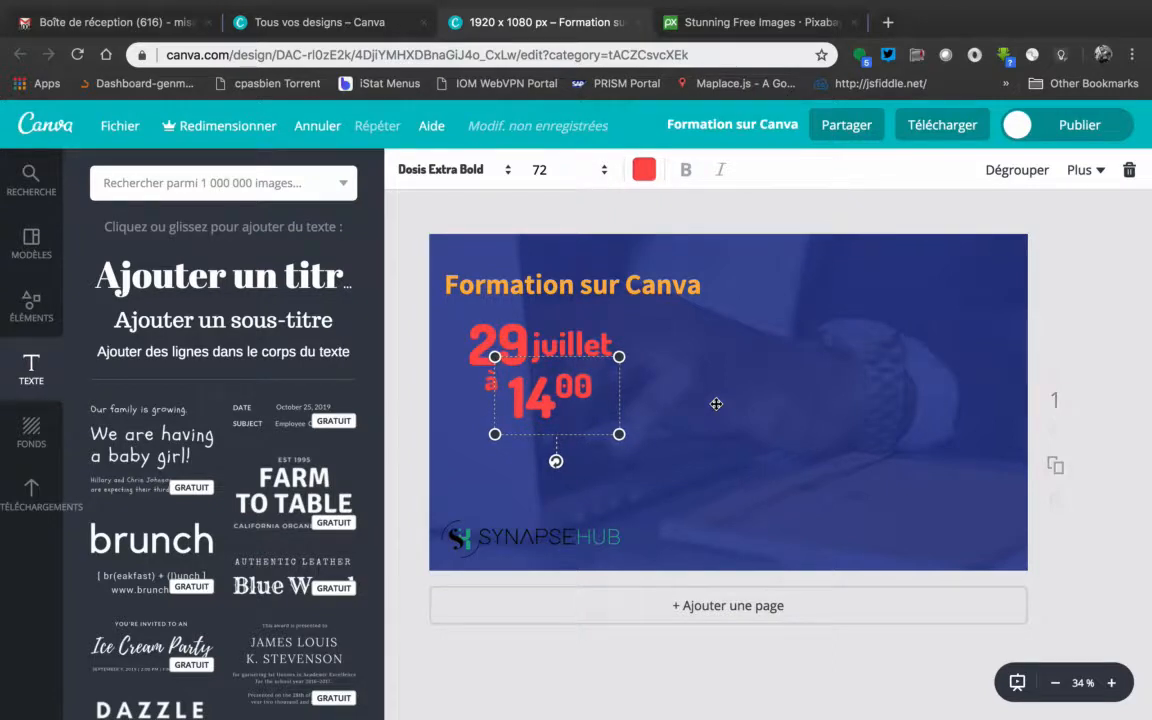
Move the "juillet" text up slightly so it aligns with the upper part of the "29", and deselect it
{"action": "left_click", "coordinate": [565, 348]}
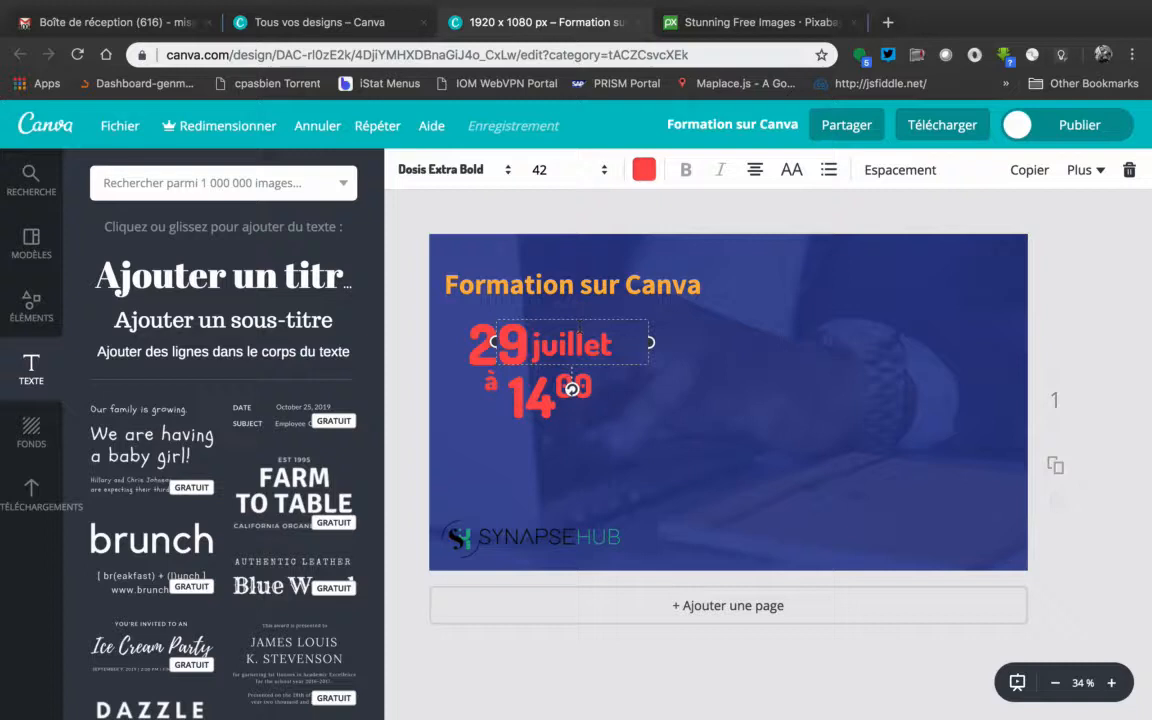
{"action": "left_click_drag", "start_coordinate": [592, 317], "coordinate": [592, 311]}
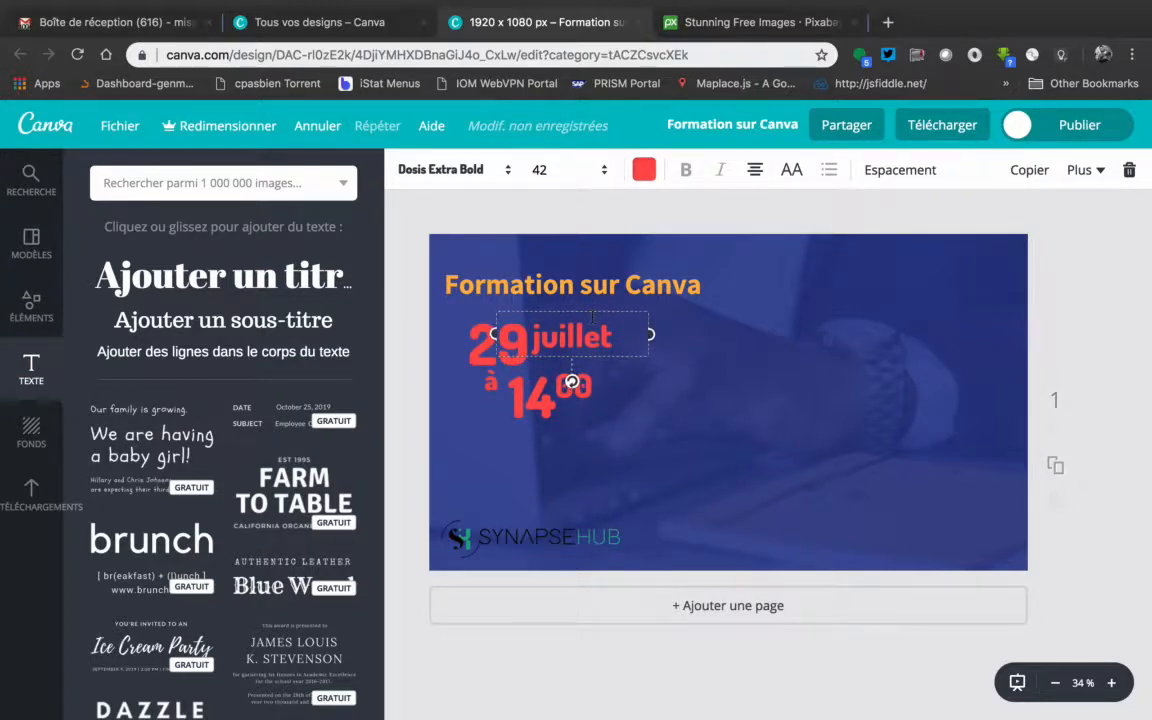
{"action": "left_click", "coordinate": [980, 302]}
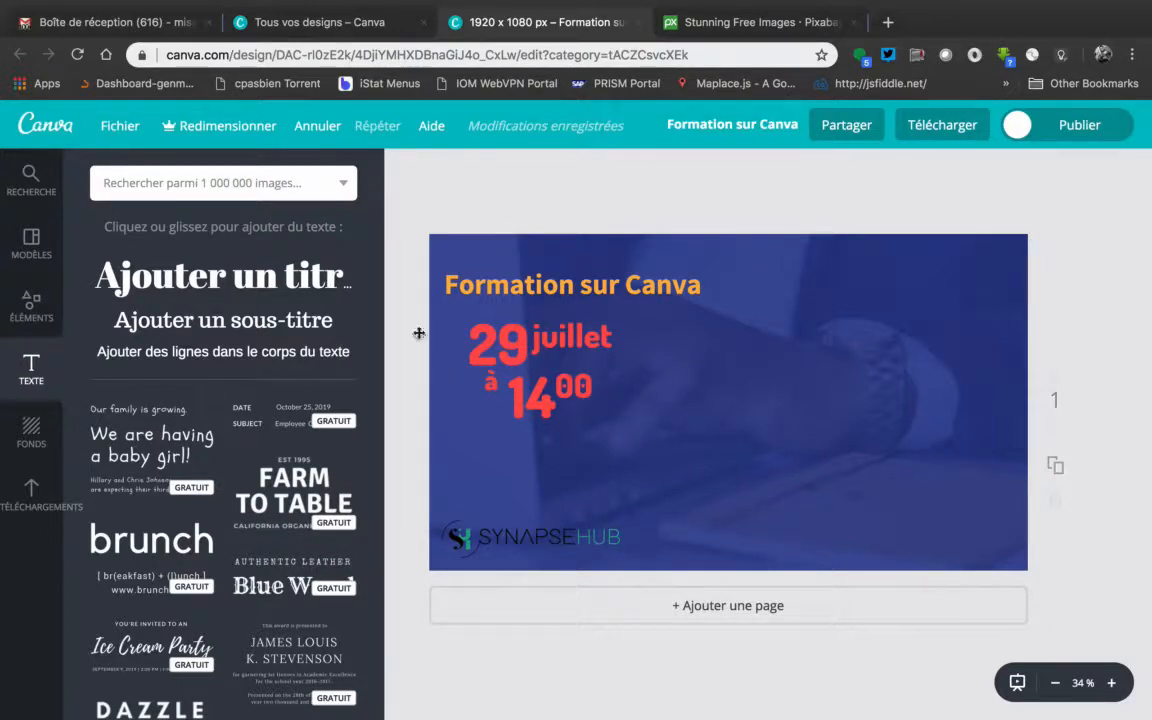
Browse the frame elements (Cadres) and add a plain borderless circular frame to the design
{"action": "left_click", "coordinate": [33, 317]}
{"action": "scroll", "coordinate": [250, 300], "scroll_direction": "up", "scroll_amount": 3}
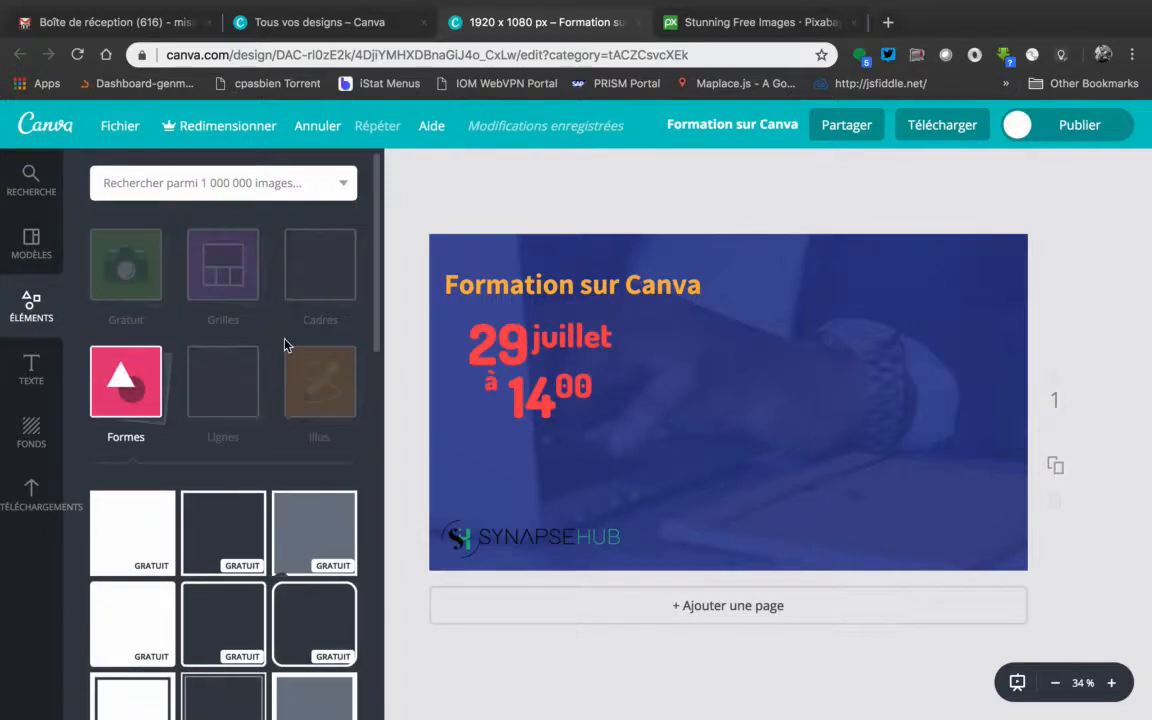
{"action": "left_click", "coordinate": [224, 294]}
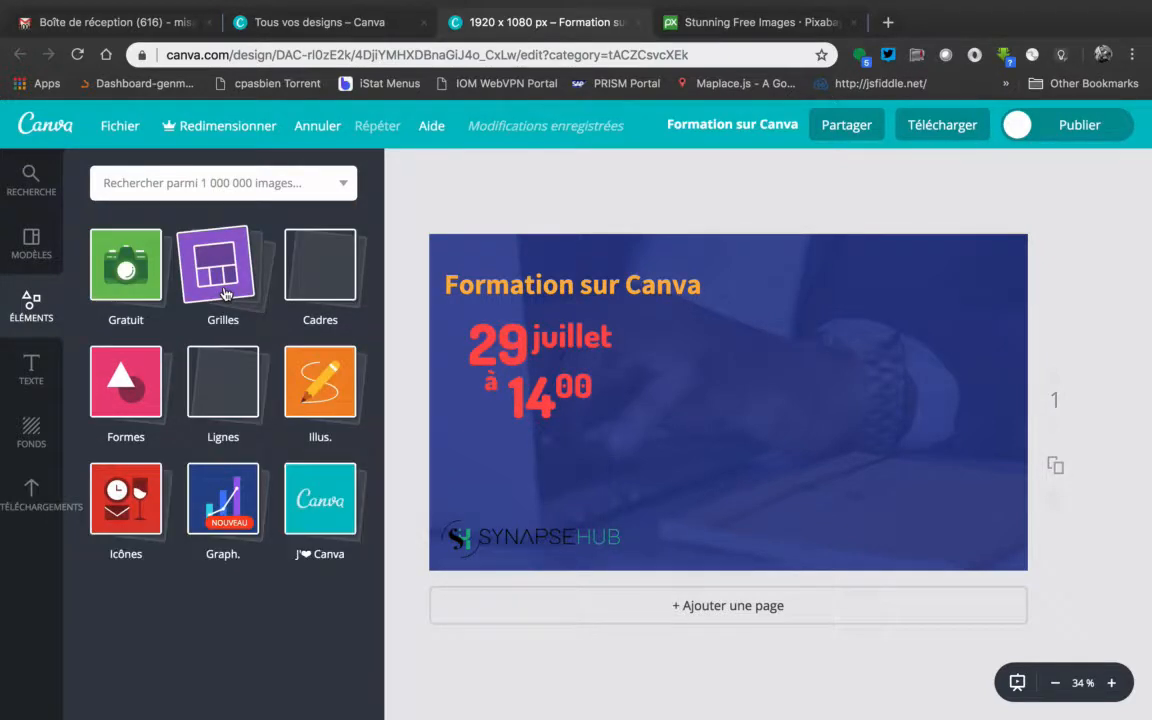
{"action": "left_click", "coordinate": [128, 380]}
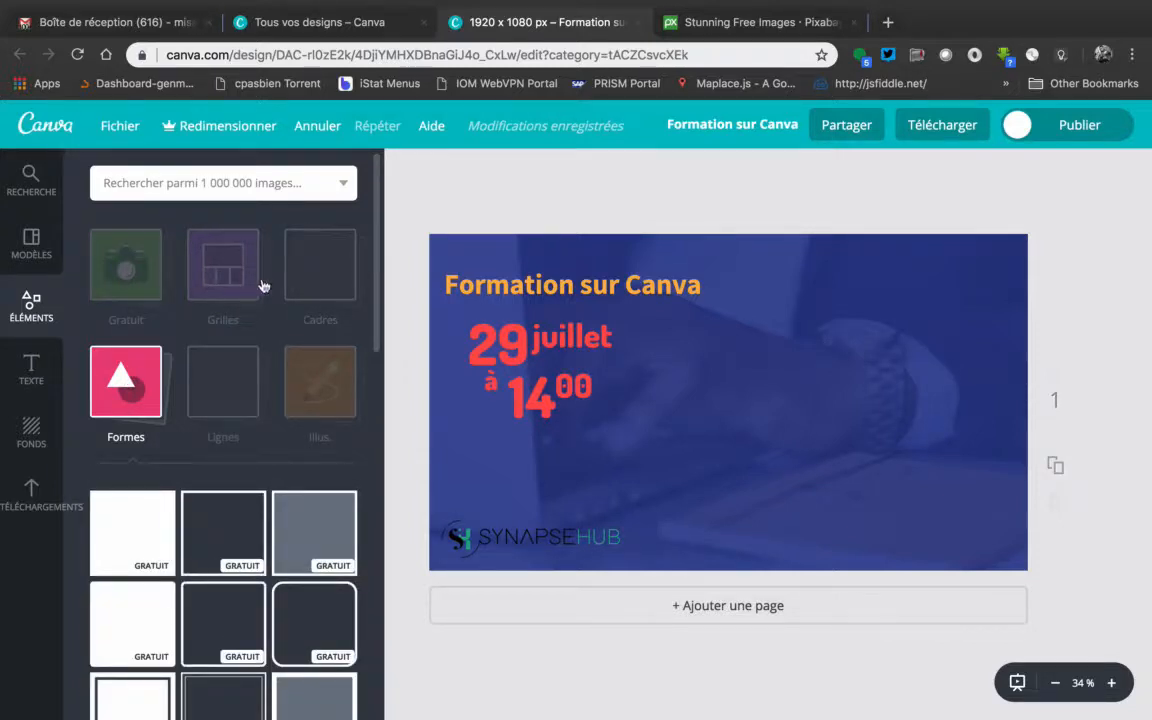
{"action": "left_click", "coordinate": [320, 265]}
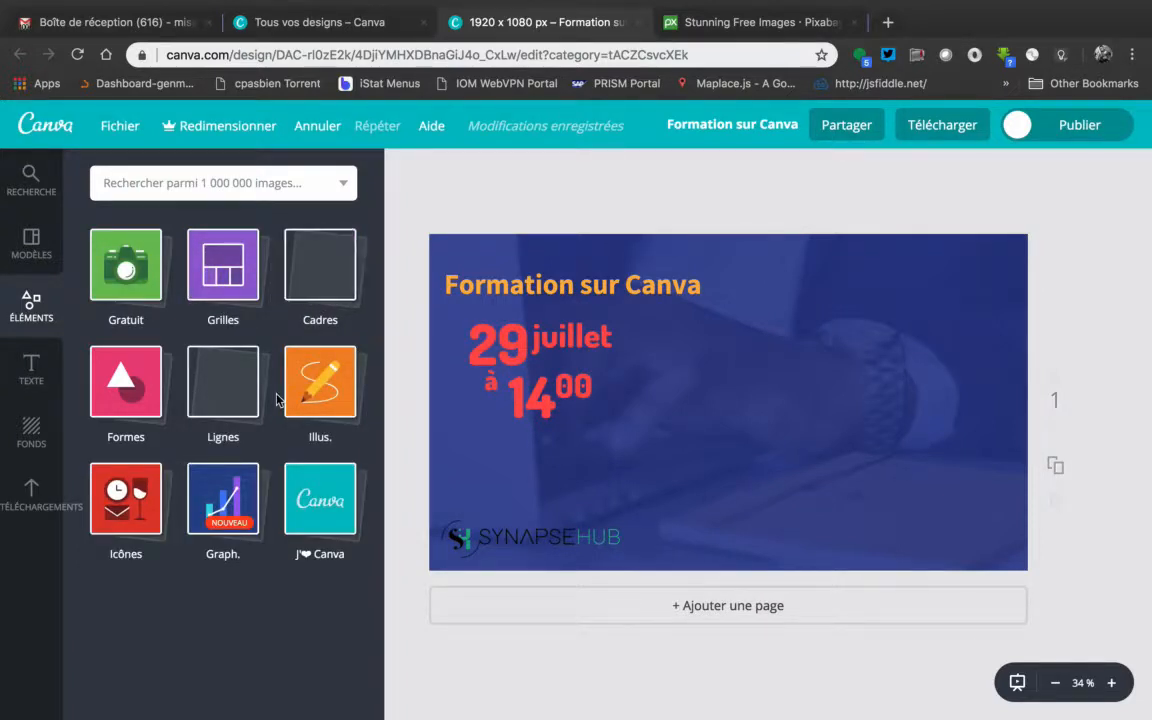
{"action": "left_click", "coordinate": [316, 291]}
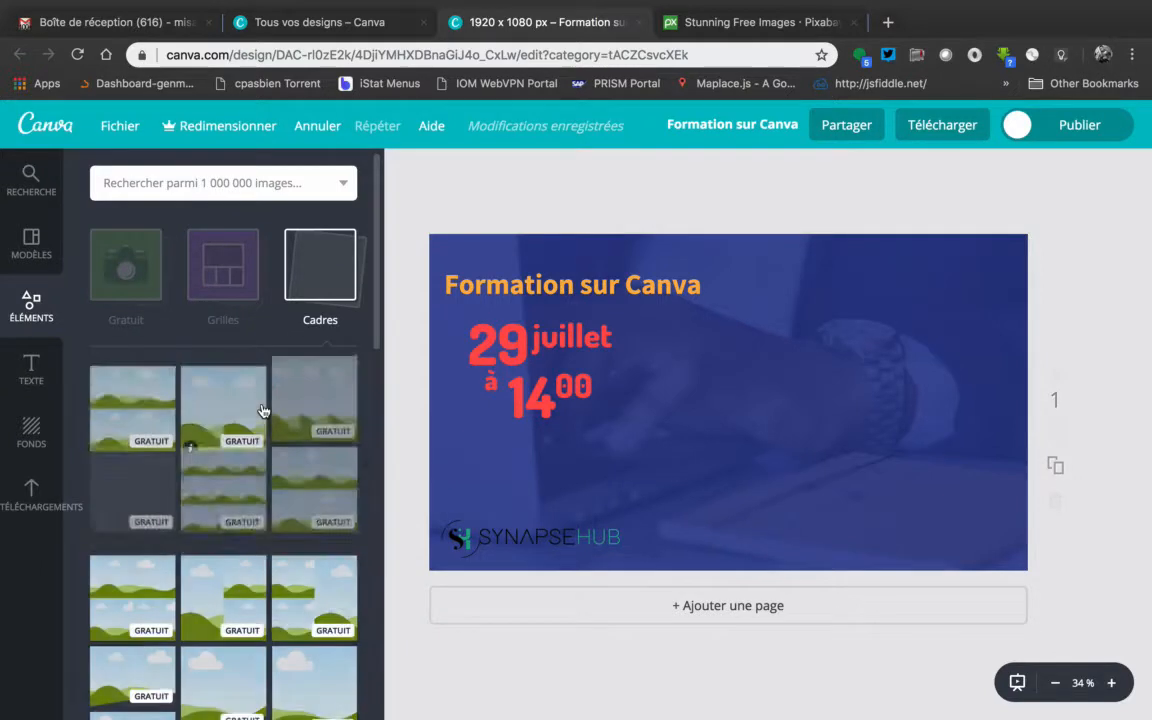
{"action": "scroll", "coordinate": [264, 406], "scroll_direction": "down", "scroll_amount": 3}
{"action": "scroll", "coordinate": [262, 409], "scroll_direction": "down", "scroll_amount": 10}
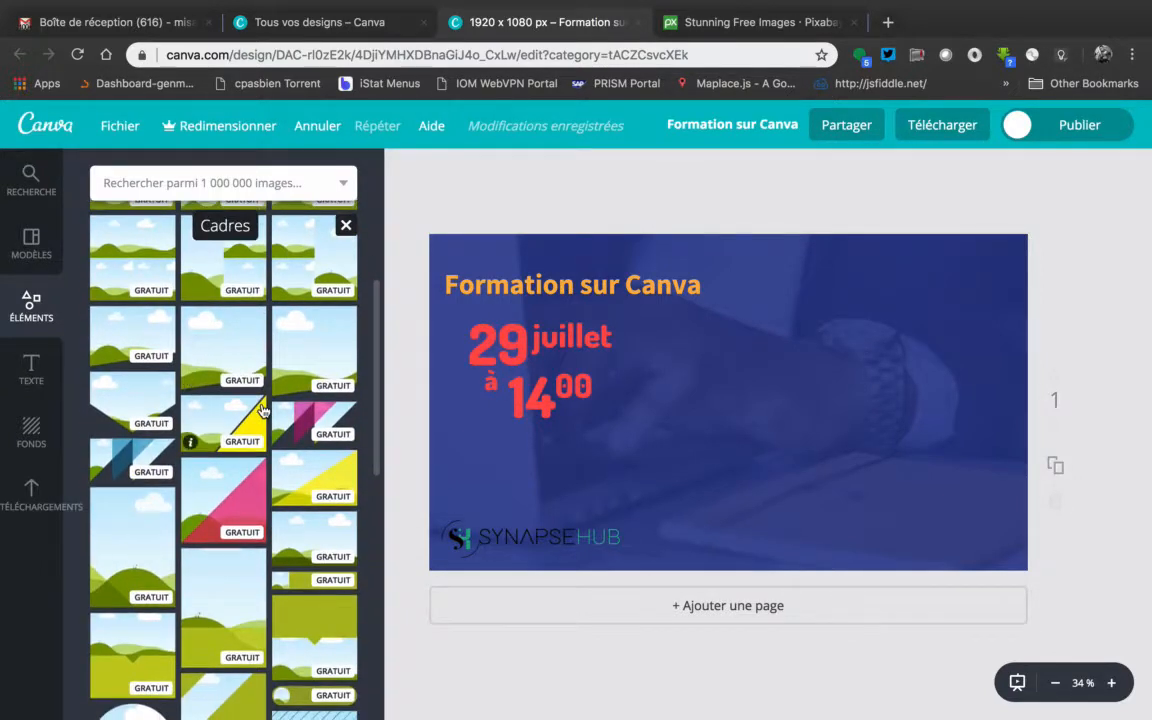
{"action": "scroll", "coordinate": [262, 409], "scroll_direction": "down", "scroll_amount": 3}
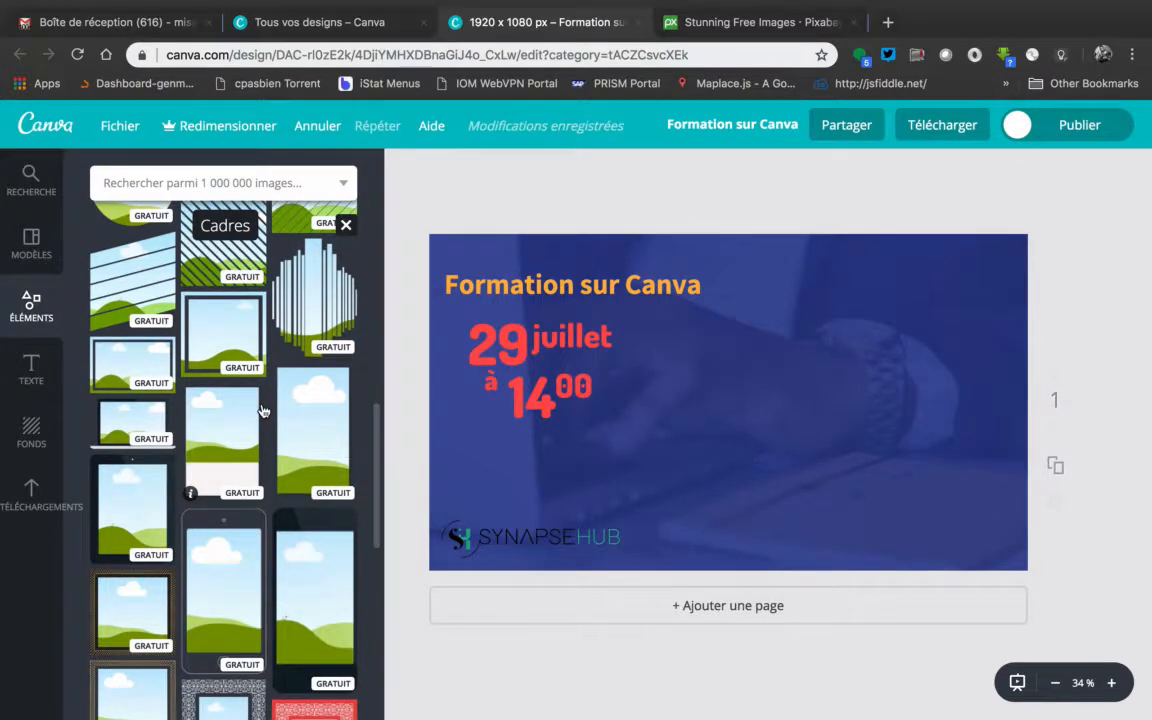
{"action": "scroll", "coordinate": [262, 409], "scroll_direction": "down", "scroll_amount": 5}
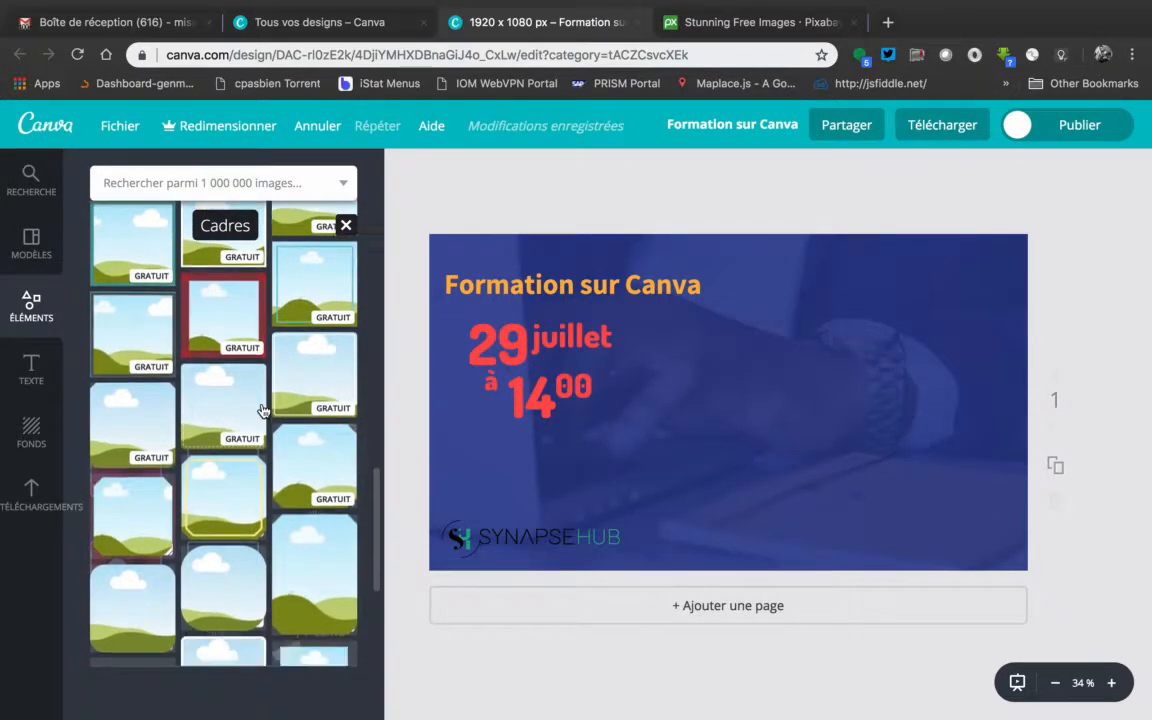
{"action": "scroll", "coordinate": [262, 409], "scroll_direction": "down", "scroll_amount": 5}
{"action": "scroll", "coordinate": [262, 409], "scroll_direction": "down", "scroll_amount": 5}
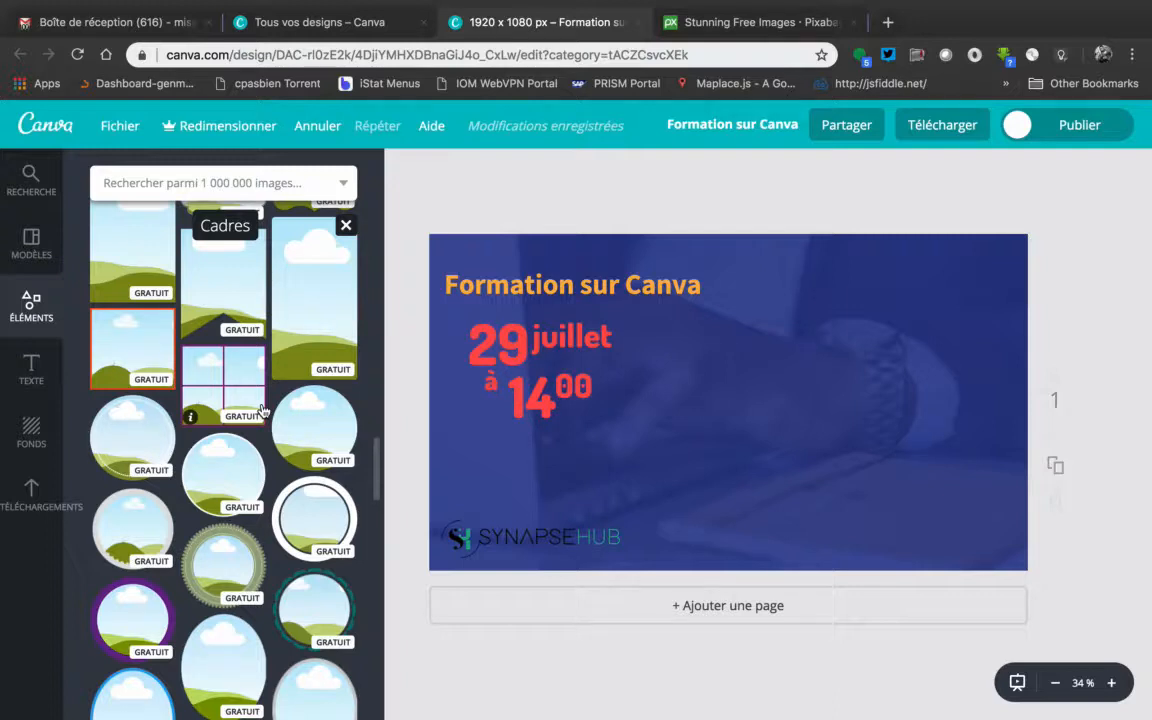
{"action": "left_click", "coordinate": [322, 418]}
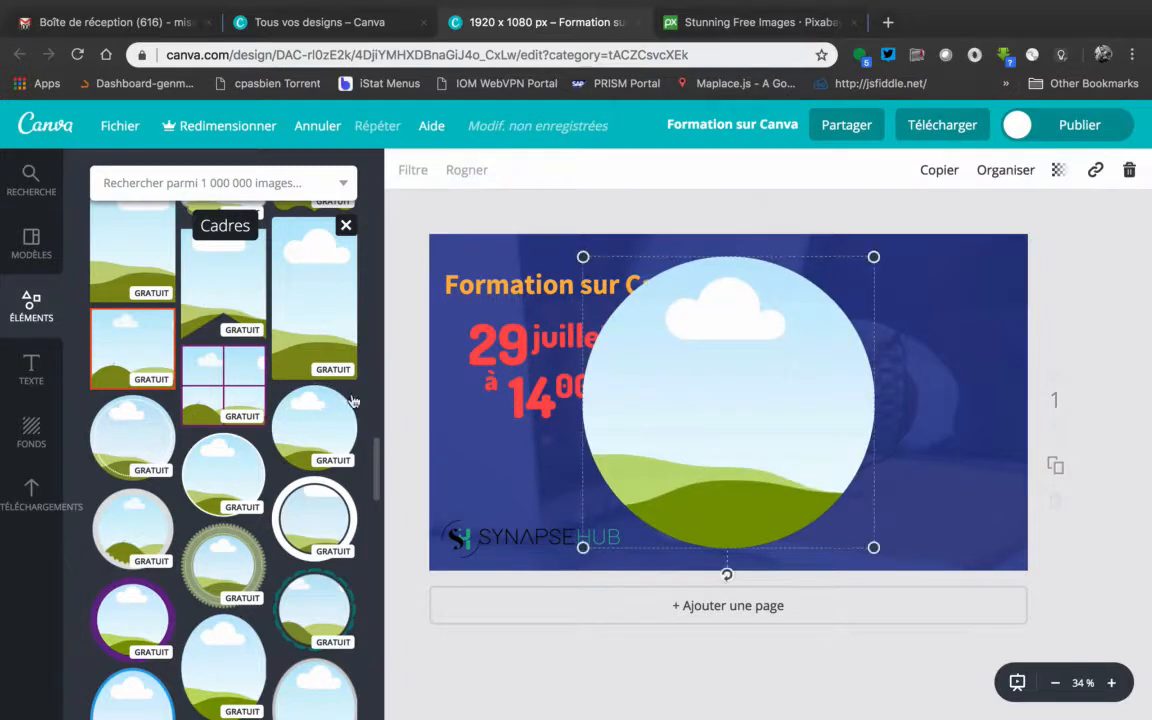
{"action": "left_click", "coordinate": [1124, 311]}
{"action": "left_click_drag", "start_coordinate": [791, 376], "coordinate": [885, 376]}
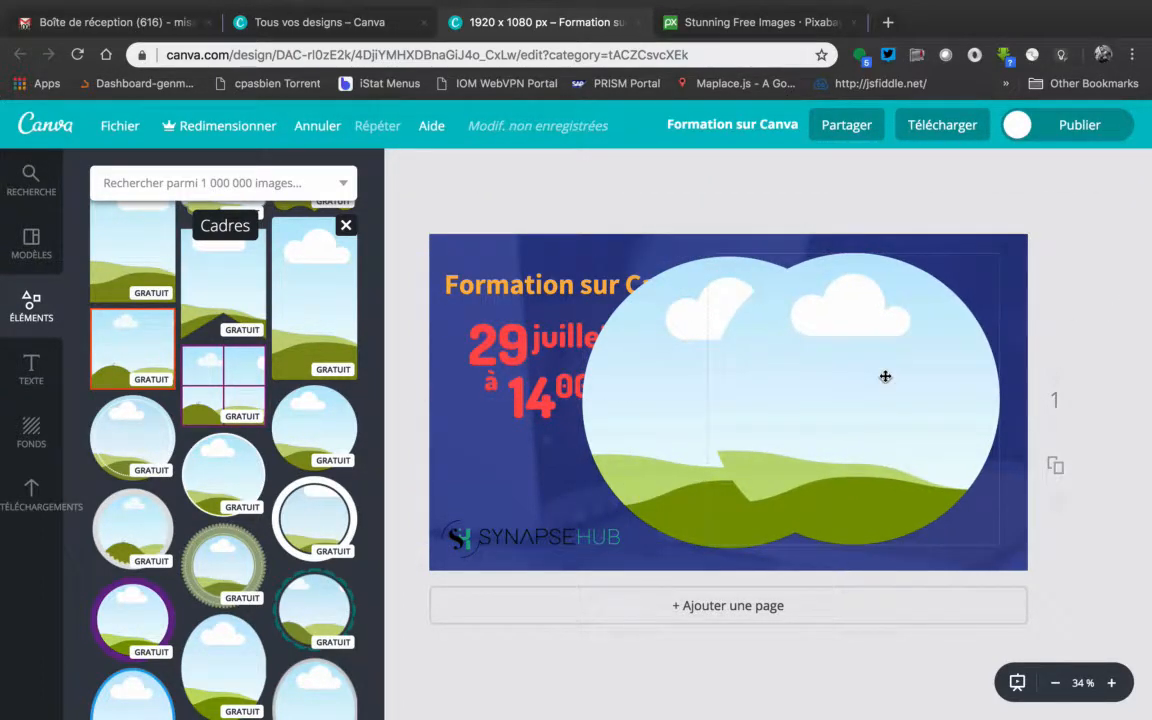
{"action": "key", "text": "super+z"}
Move the circular frame to the right half of the design and shrink it to fit within the page height
{"action": "left_click", "coordinate": [726, 357]}
{"action": "left_click_drag", "start_coordinate": [729, 358], "coordinate": [851, 356]}
{"action": "left_click_drag", "start_coordinate": [712, 257], "coordinate": [779, 295]}
{"action": "mouse_move", "coordinate": [864, 386]}
{"action": "left_mouse_down"}
{"action": "mouse_move", "coordinate": [856, 357]}
{"action": "mouse_move", "coordinate": [867, 366]}
{"action": "left_mouse_up"}
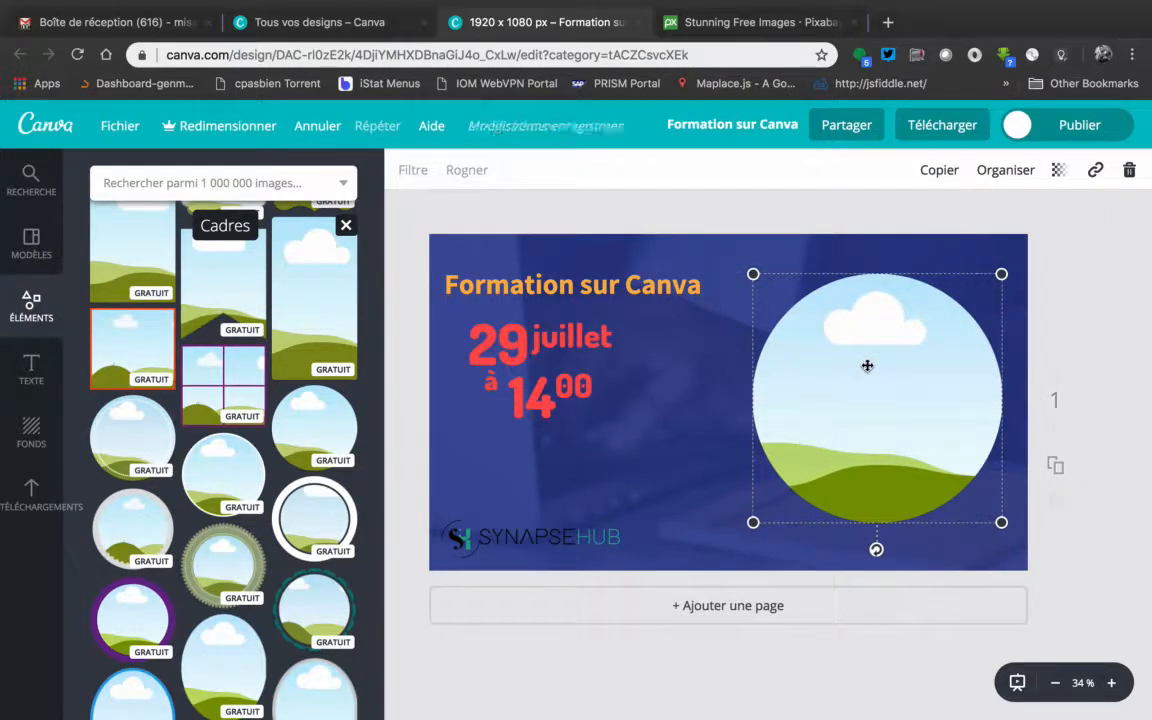
{"action": "left_click", "coordinate": [1108, 315]}
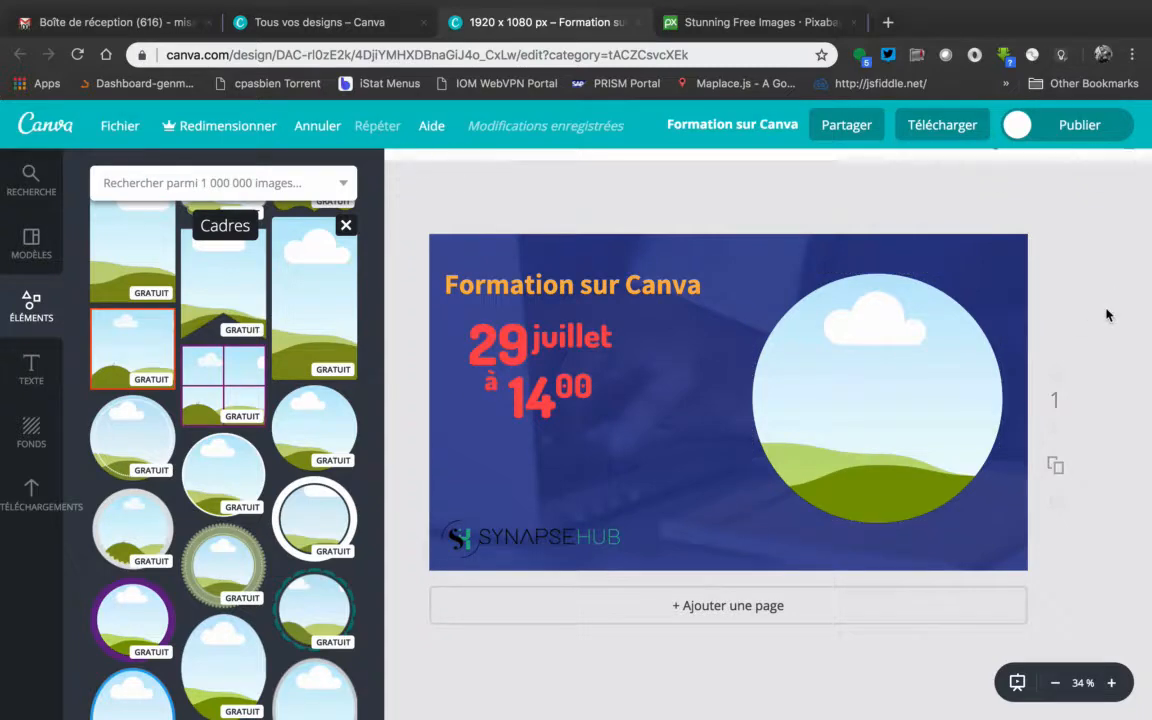
Insert the uploaded portrait photo with its background, enlarge it and place it inside the circular frame
{"action": "left_click", "coordinate": [43, 487]}
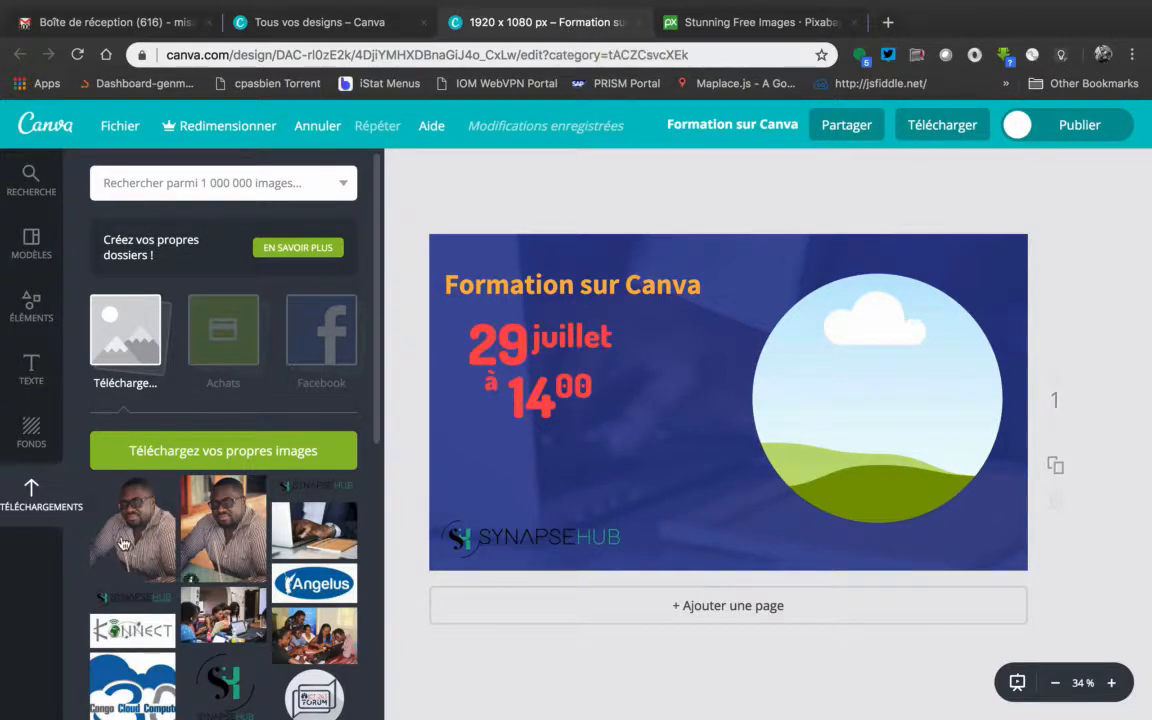
{"action": "left_click", "coordinate": [245, 528]}
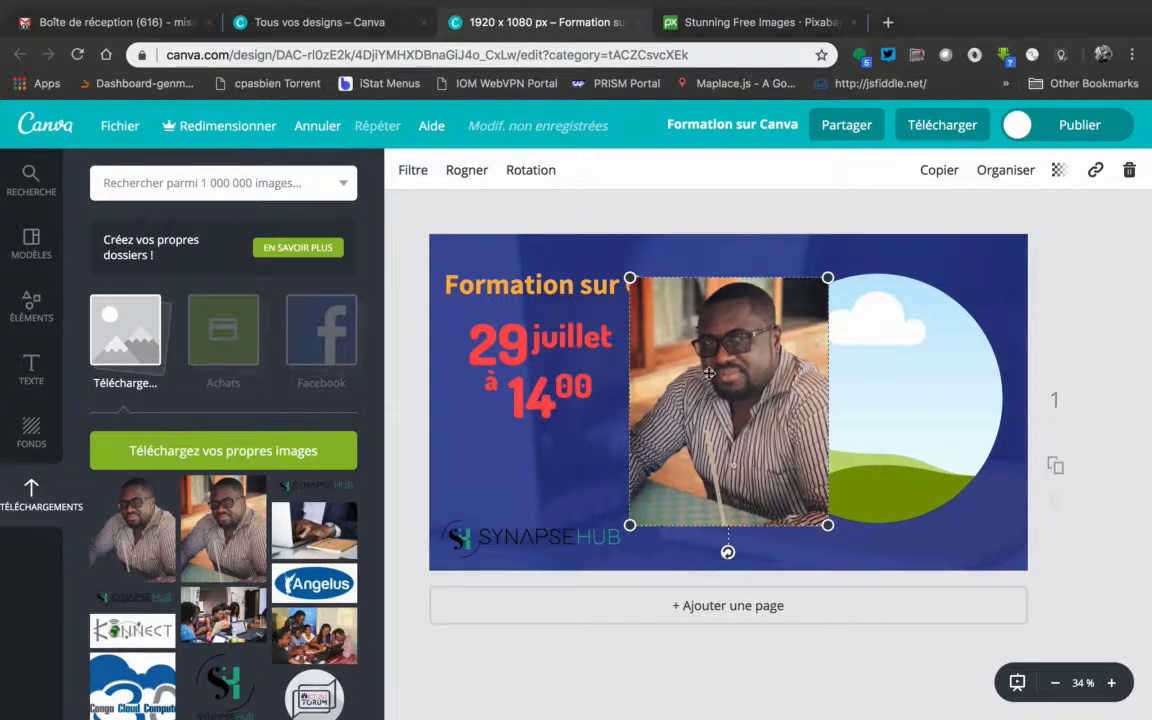
{"action": "left_click_drag", "start_coordinate": [828, 278], "coordinate": [892, 270]}
{"action": "left_click_drag", "start_coordinate": [697, 300], "coordinate": [801, 363]}
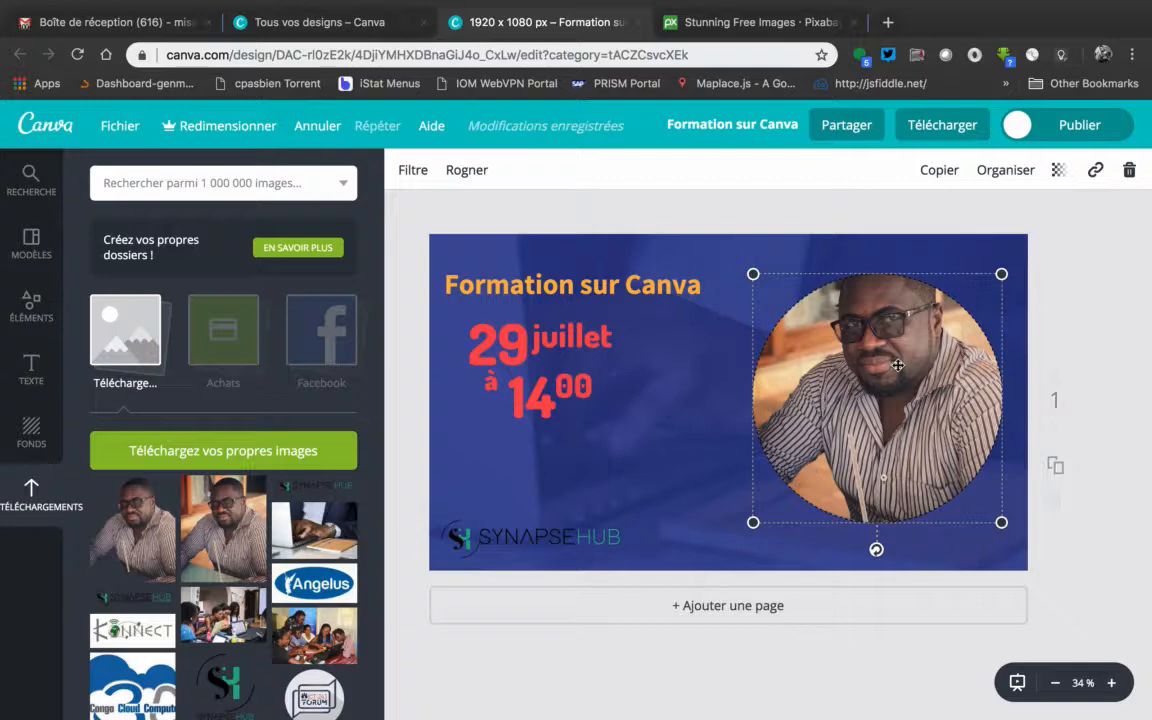
Reposition the portrait lower within the circular frame so the whole head shows, and apply the crop
{"action": "double_click", "coordinate": [887, 366]}
{"action": "left_click_drag", "start_coordinate": [893, 357], "coordinate": [878, 381]}
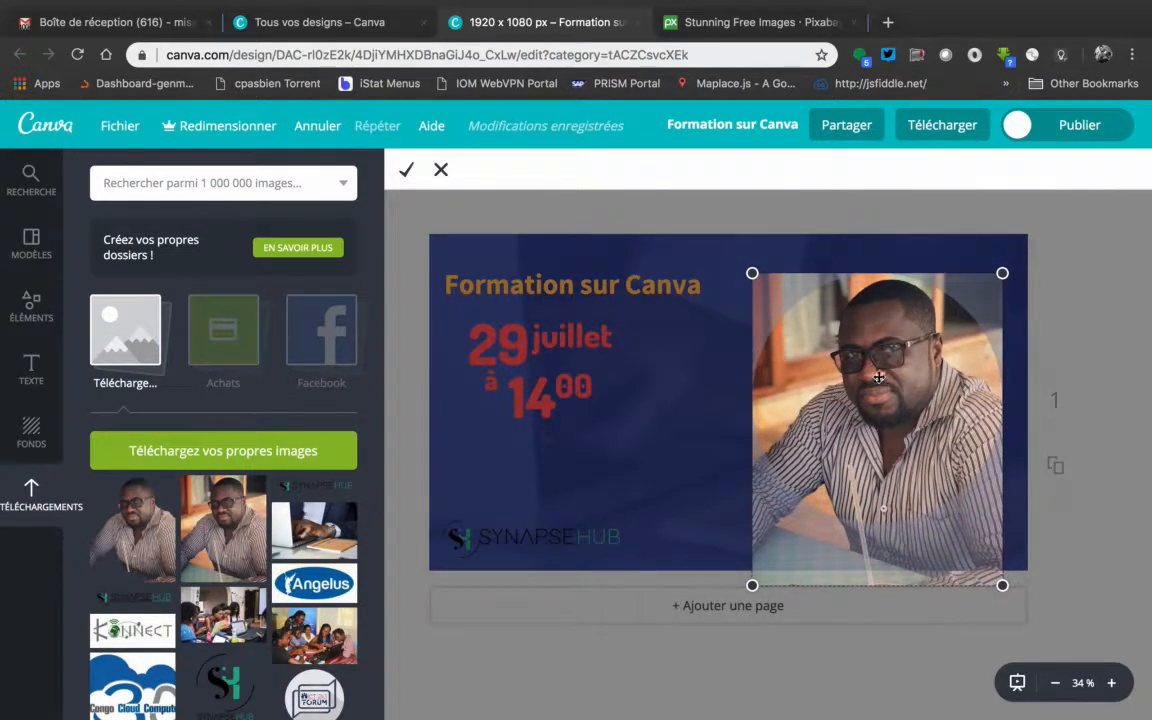
{"action": "left_click", "coordinate": [405, 171]}
{"action": "left_click", "coordinate": [1080, 327]}
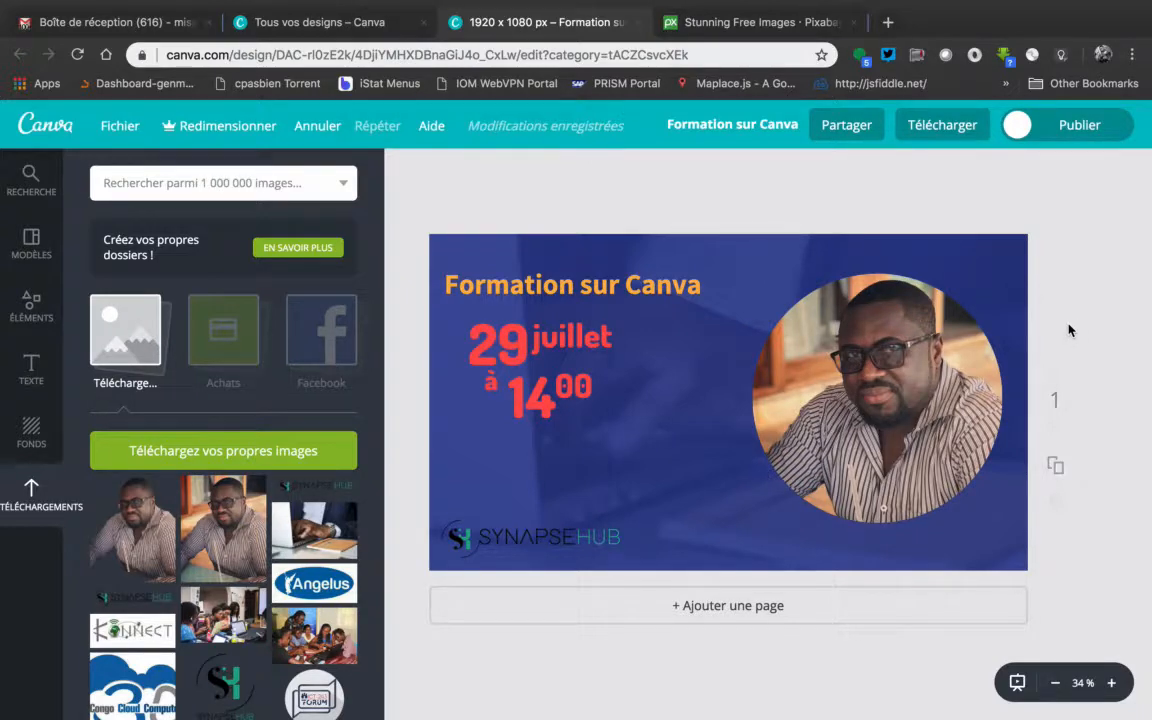
Move the SynapseHub logo to the design's lower-right corner below the portrait and reduce its size
{"action": "left_click", "coordinate": [566, 543]}
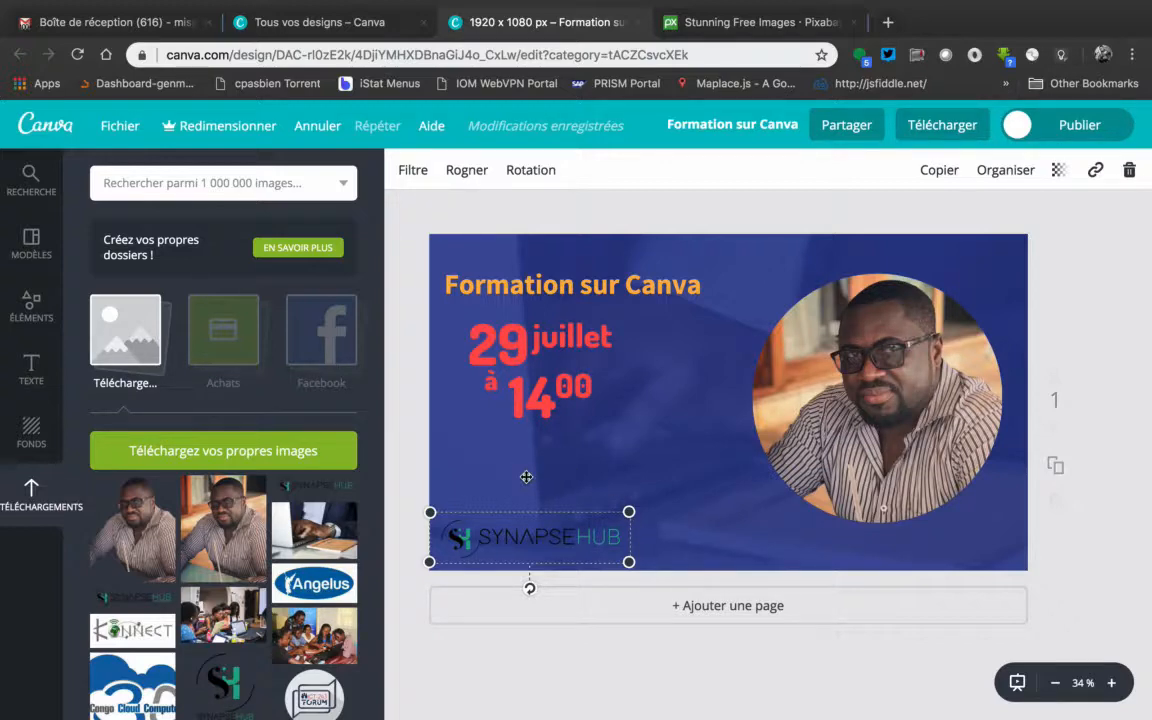
{"action": "left_click_drag", "start_coordinate": [574, 533], "coordinate": [912, 545]}
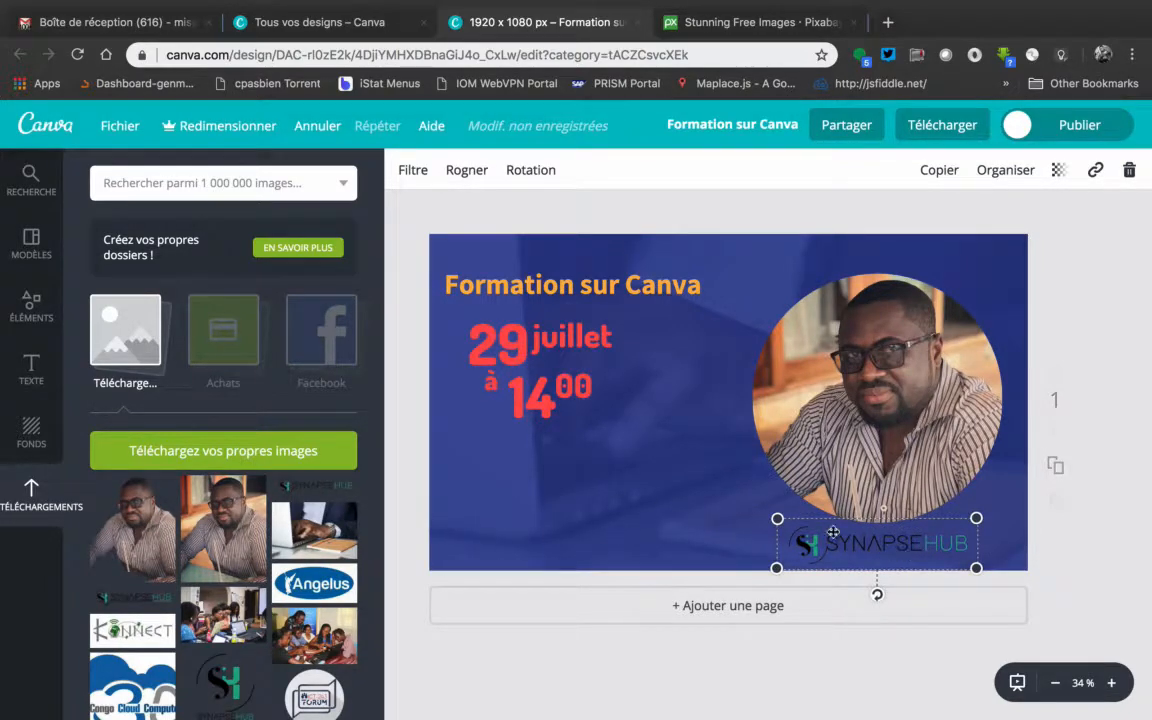
{"action": "left_click_drag", "start_coordinate": [777, 518], "coordinate": [804, 526]}
{"action": "left_click_drag", "start_coordinate": [871, 546], "coordinate": [921, 546]}
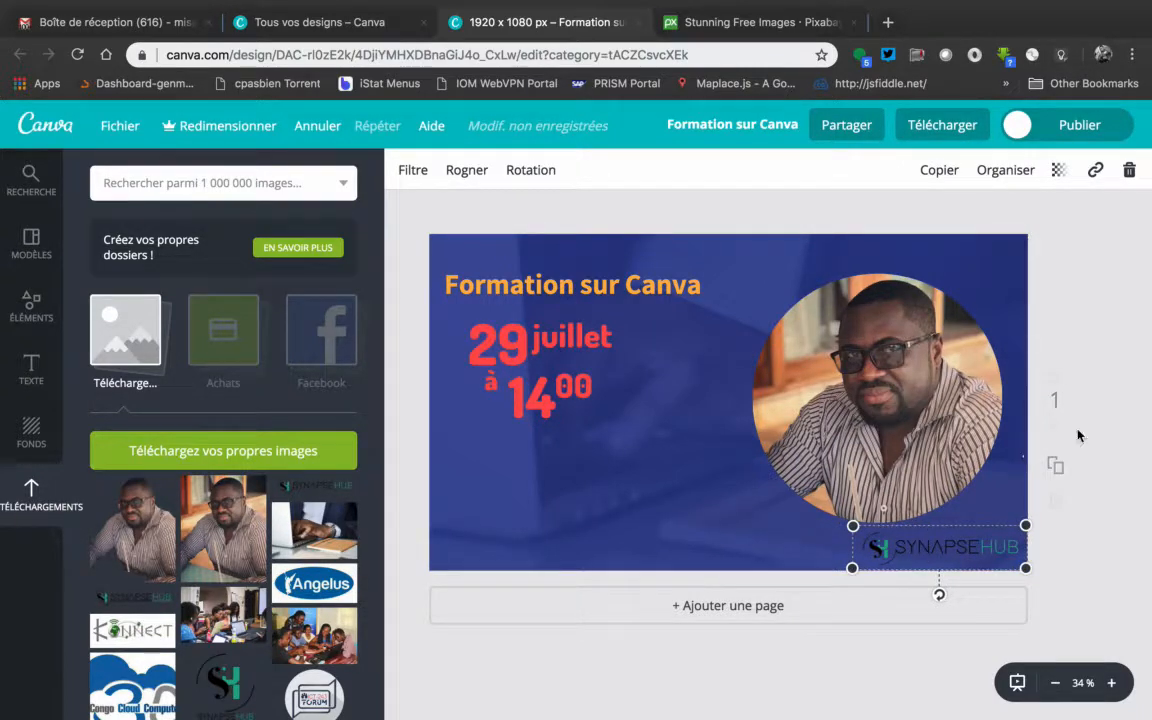
{"action": "left_click", "coordinate": [1124, 375]}
{"action": "left_click", "coordinate": [944, 550]}
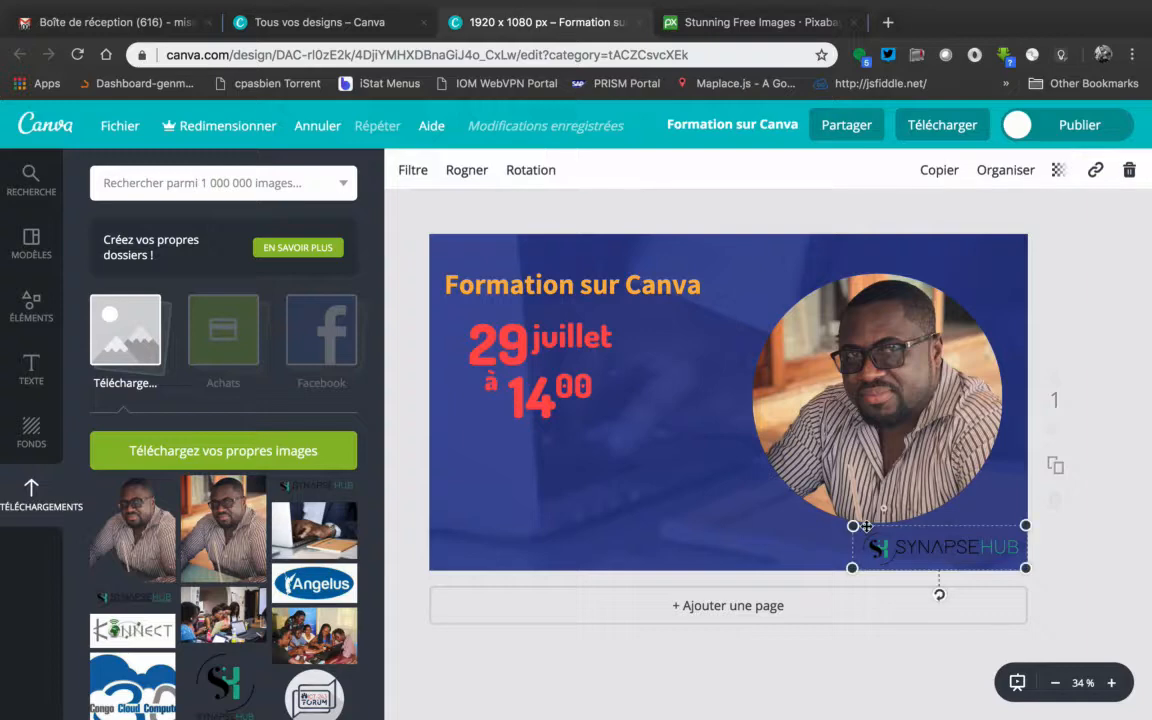
{"action": "left_click_drag", "start_coordinate": [865, 531], "coordinate": [870, 535]}
{"action": "left_click", "coordinate": [1100, 458]}
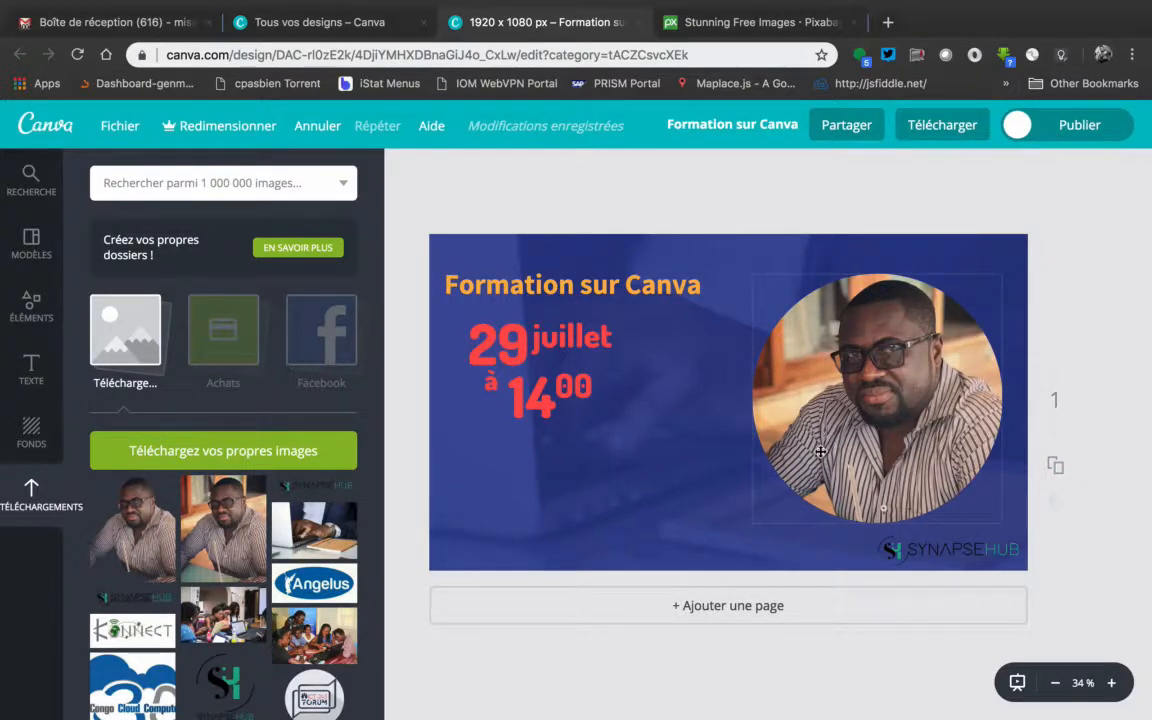
Duplicate the "Formation sur Canva" title and place the copy below the date and time, aligned with the original
{"action": "left_click", "coordinate": [636, 290]}
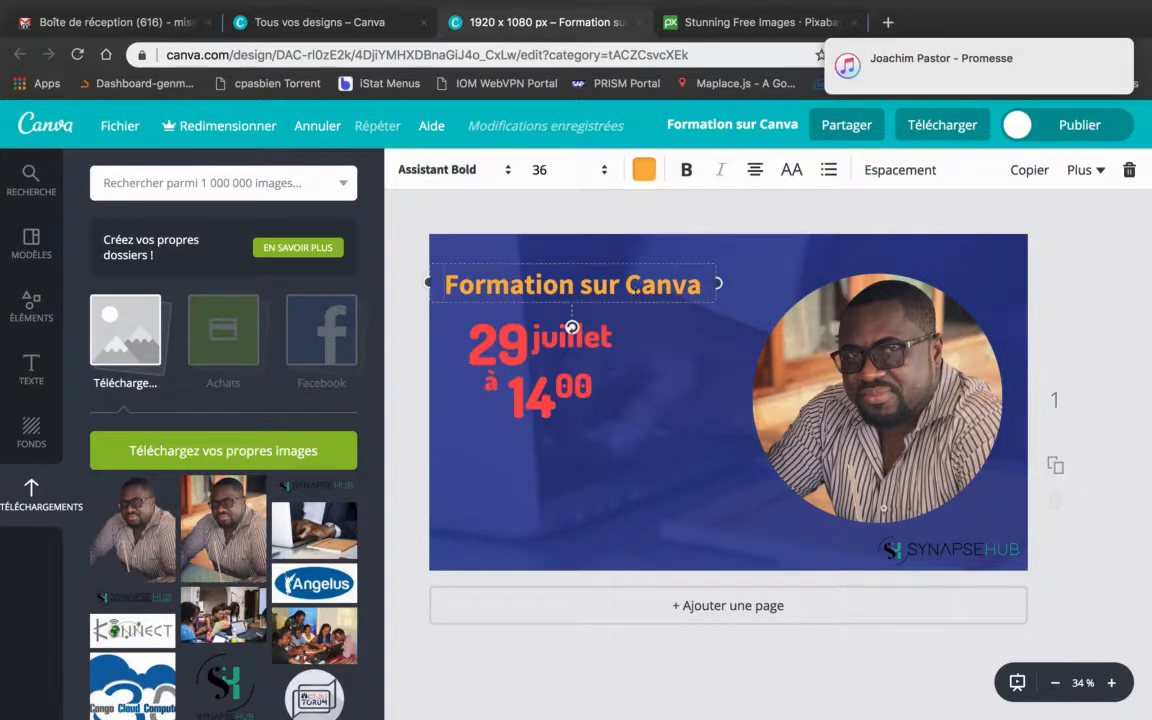
{"action": "left_click", "coordinate": [1034, 170]}
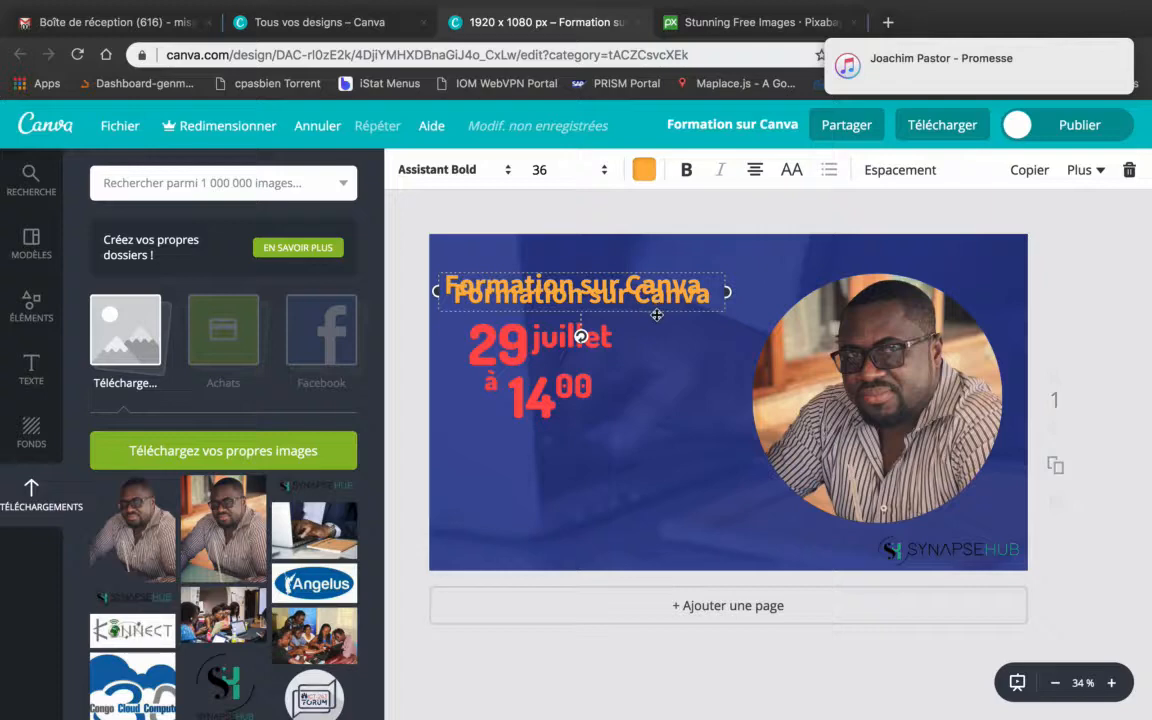
{"action": "left_click_drag", "start_coordinate": [657, 315], "coordinate": [648, 484]}
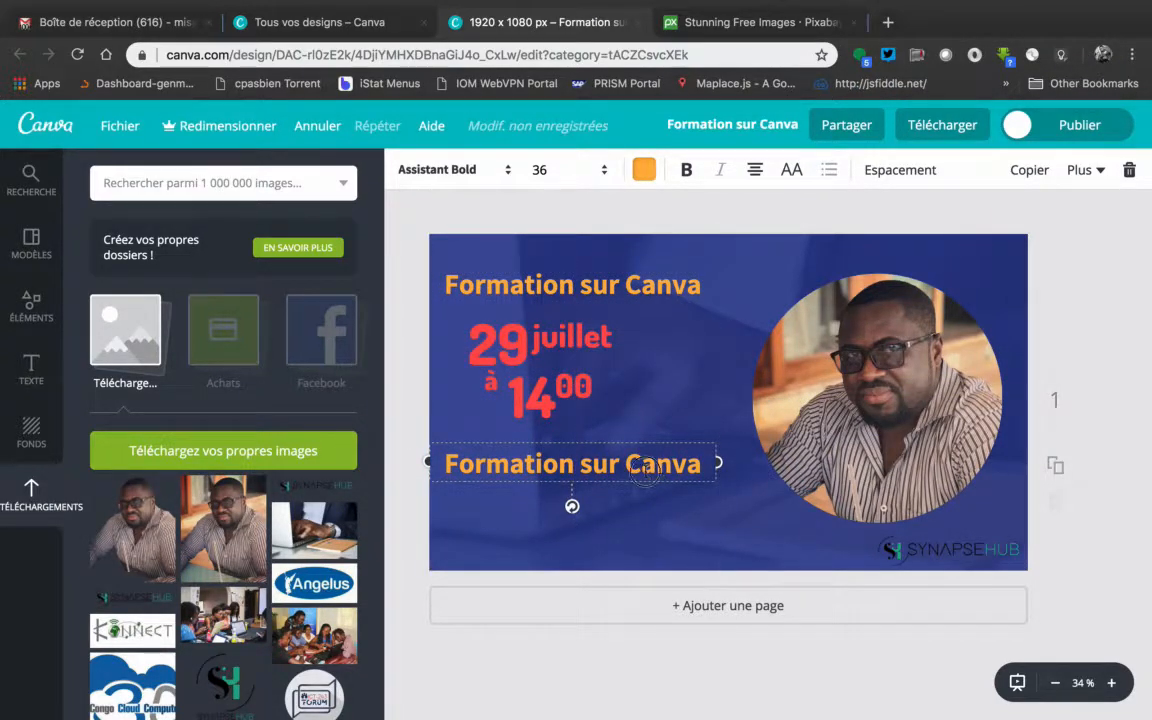
Replace the duplicated title's text with "Speaker : " followed by the speaker's first name
{"action": "double_click", "coordinate": [645, 467]}
{"action": "left_click_drag", "start_coordinate": [712, 462], "coordinate": [446, 461]}
{"action": "type", "text": "Michelo"}
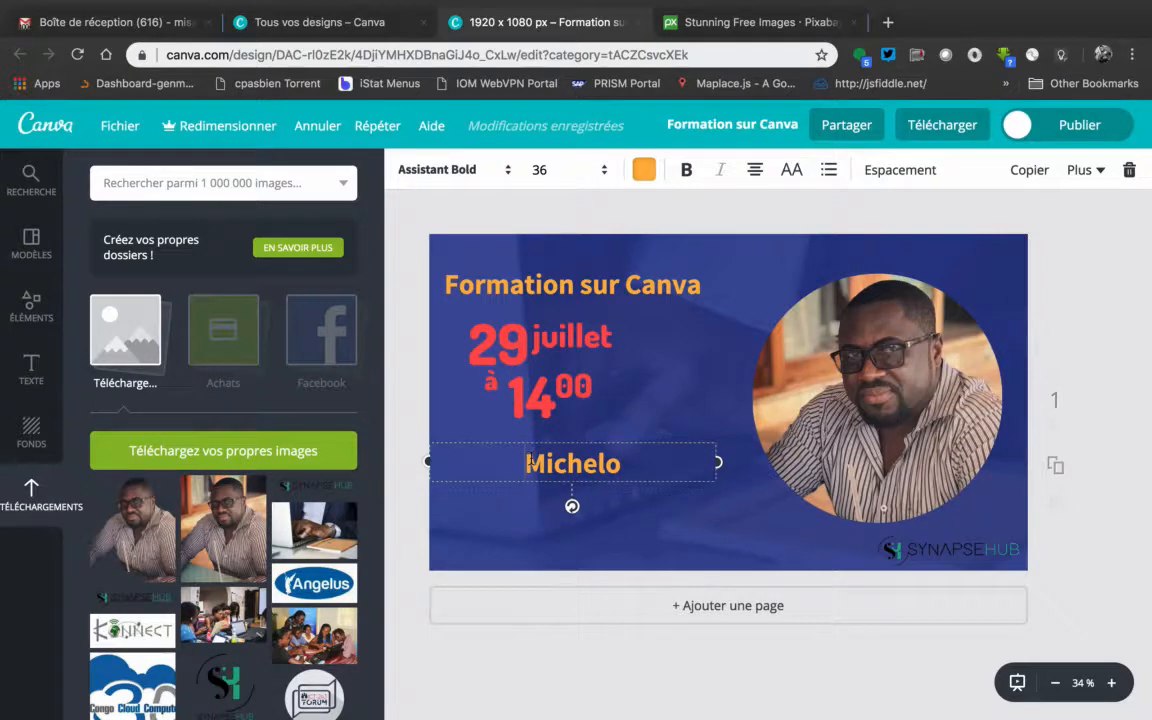
{"action": "type", "text": "Speaker"}
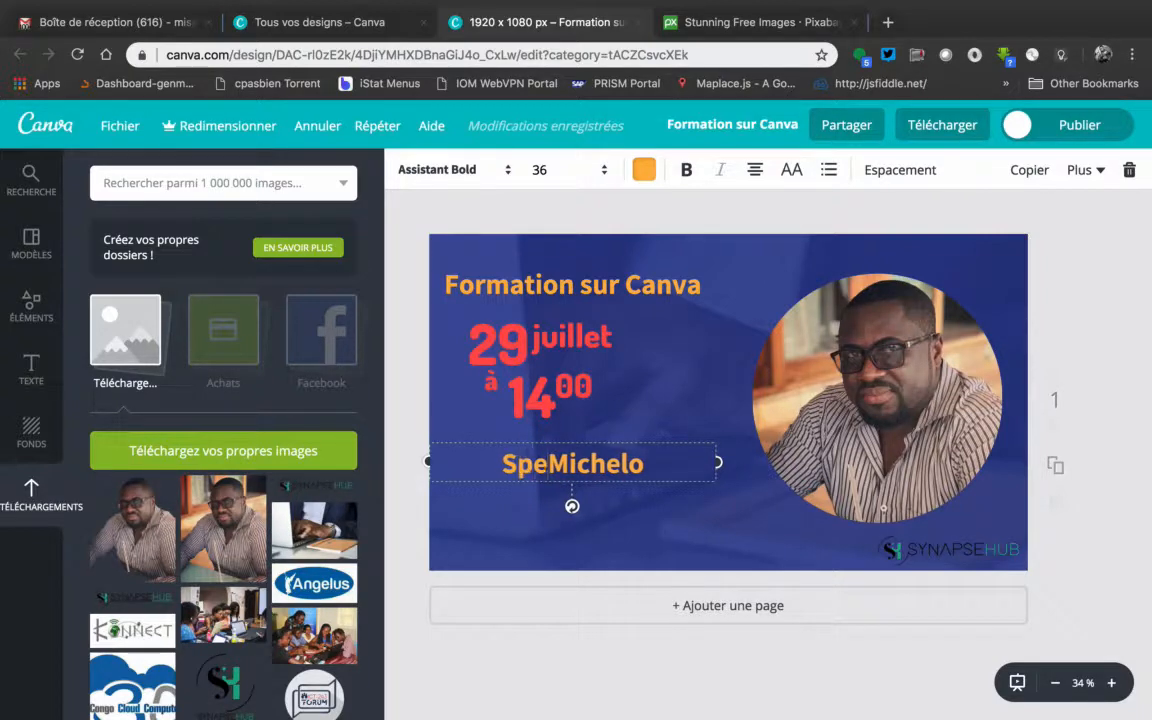
{"action": "type", "text": " :"}
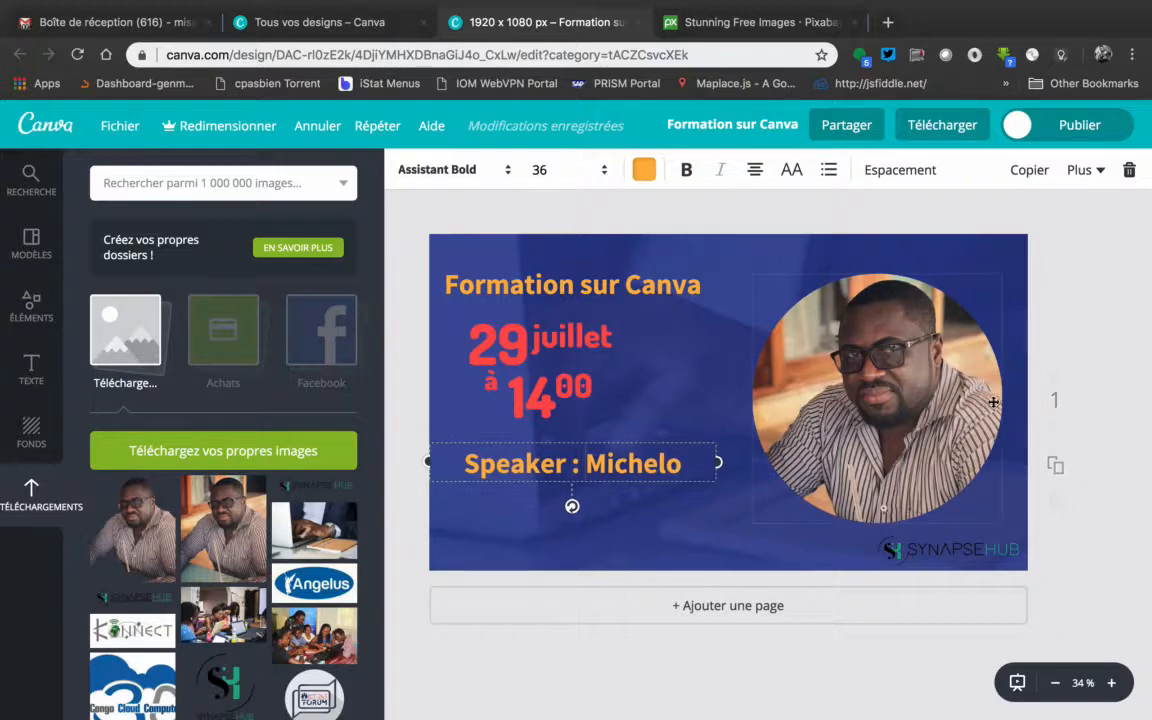
{"action": "left_click", "coordinate": [1090, 355]}
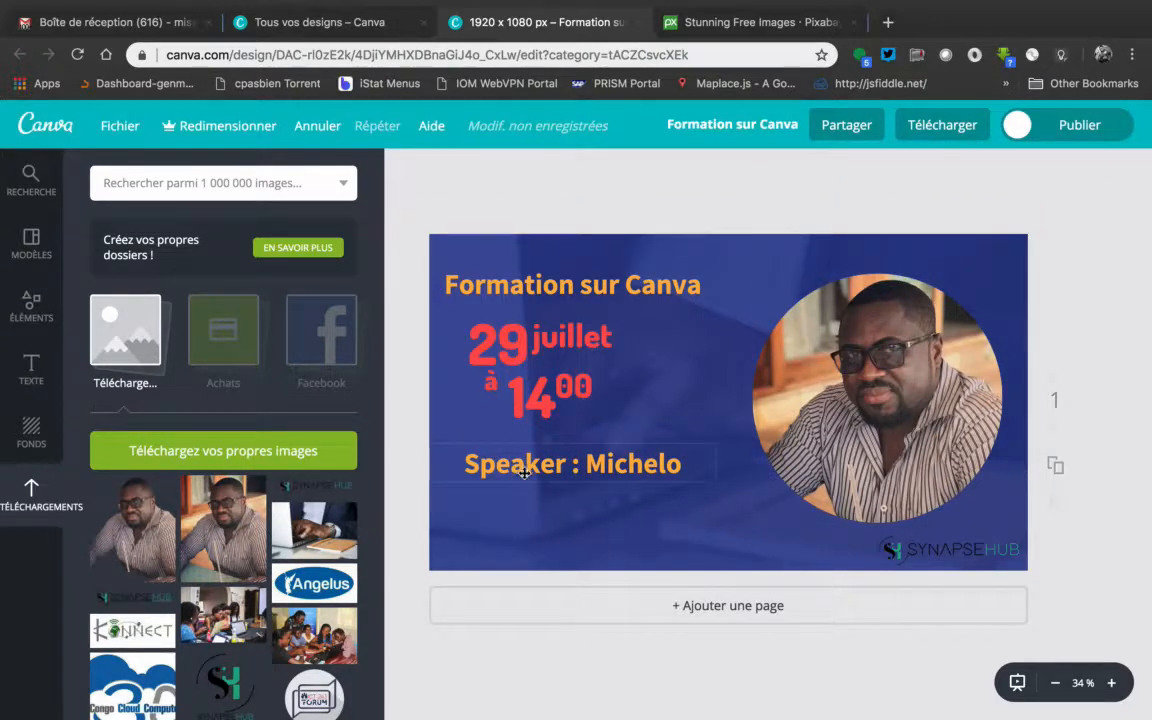
Search Google Images for "icon event speaker png hd" in a new browser tab and look through the speaker icons
{"action": "left_click", "coordinate": [888, 22]}
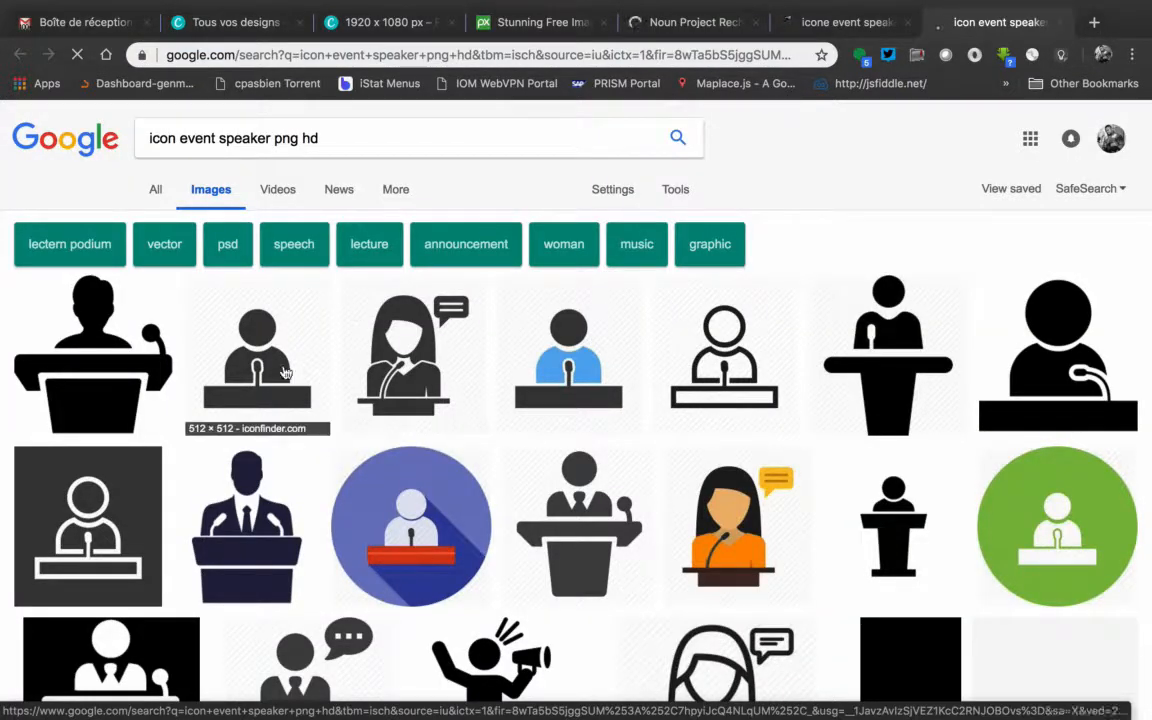
{"action": "scroll", "coordinate": [545, 365], "scroll_direction": "down", "scroll_amount": 3}
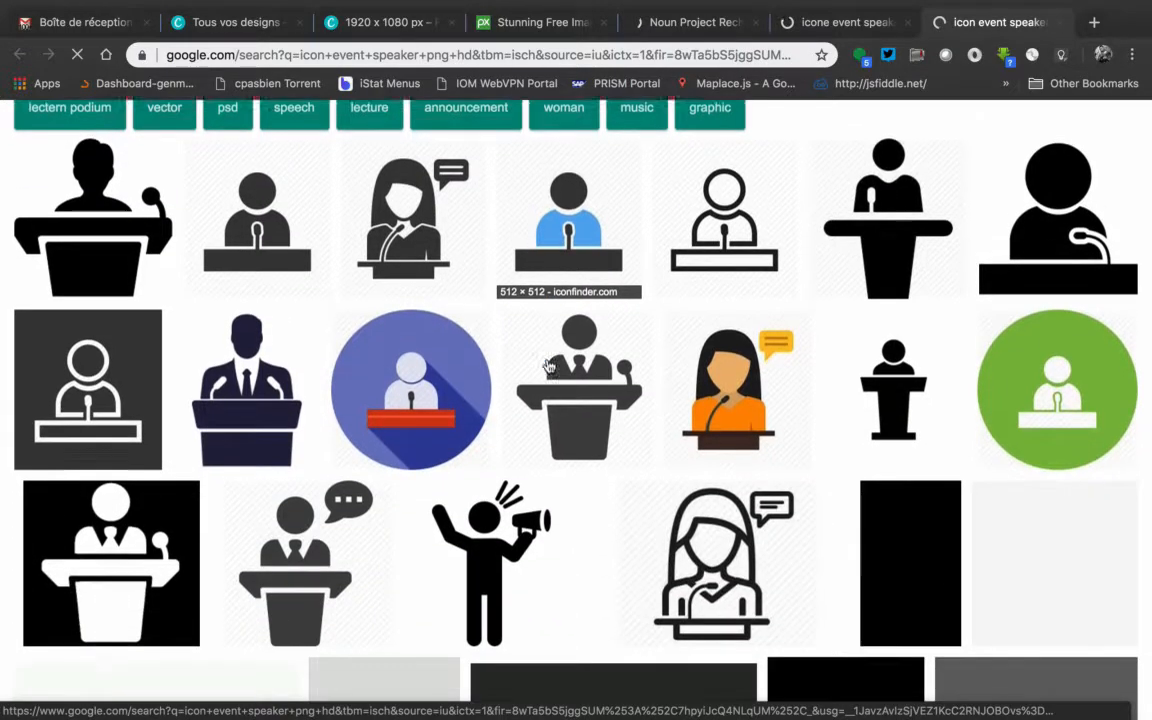
{"action": "scroll", "coordinate": [548, 366], "scroll_direction": "down", "scroll_amount": 2}
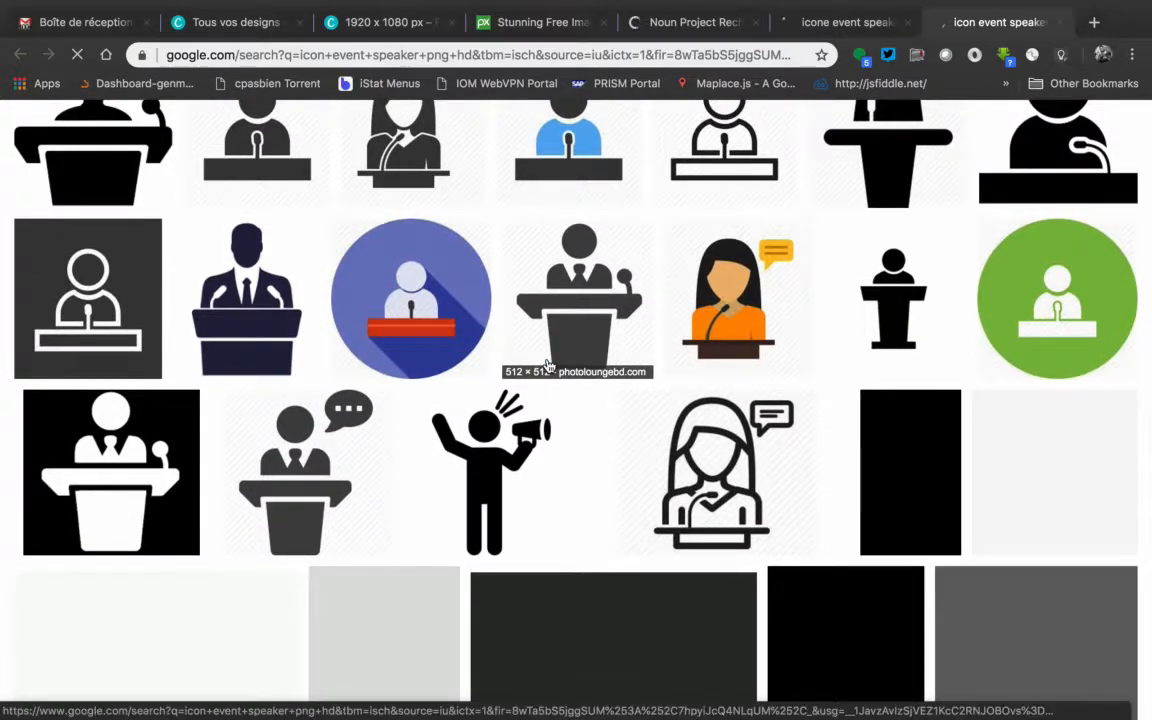
{"action": "scroll", "coordinate": [548, 366], "scroll_direction": "down", "scroll_amount": 5}
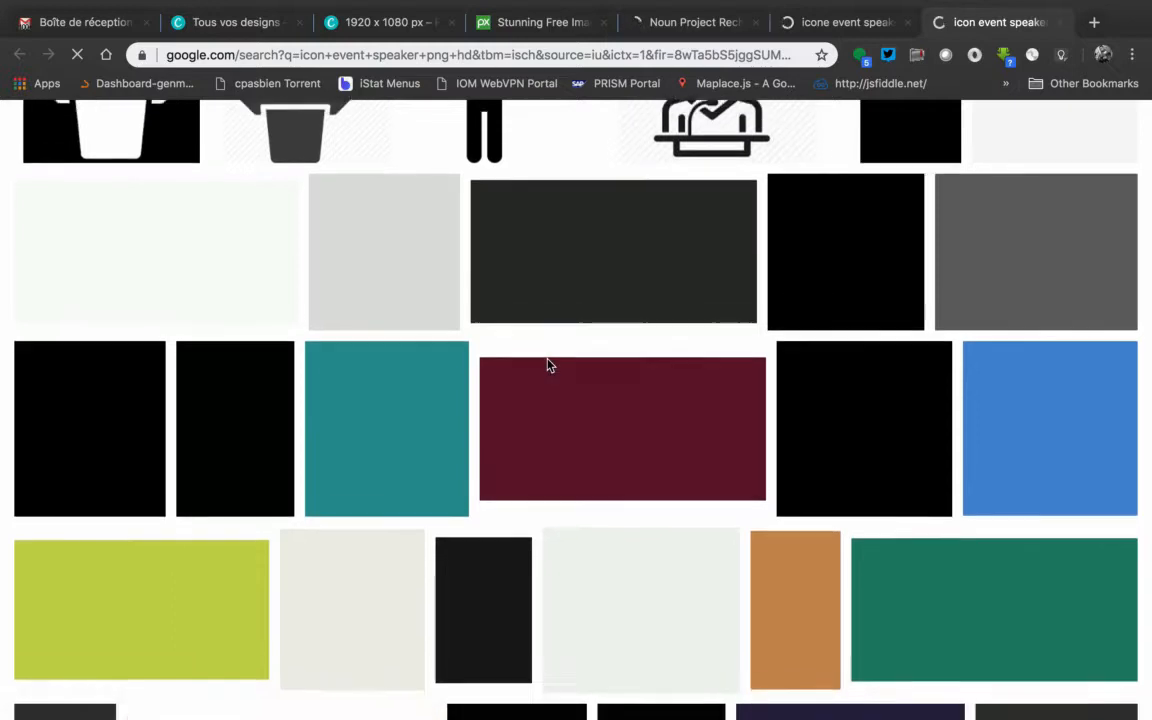
{"action": "scroll", "coordinate": [548, 366], "scroll_direction": "up", "scroll_amount": 6}
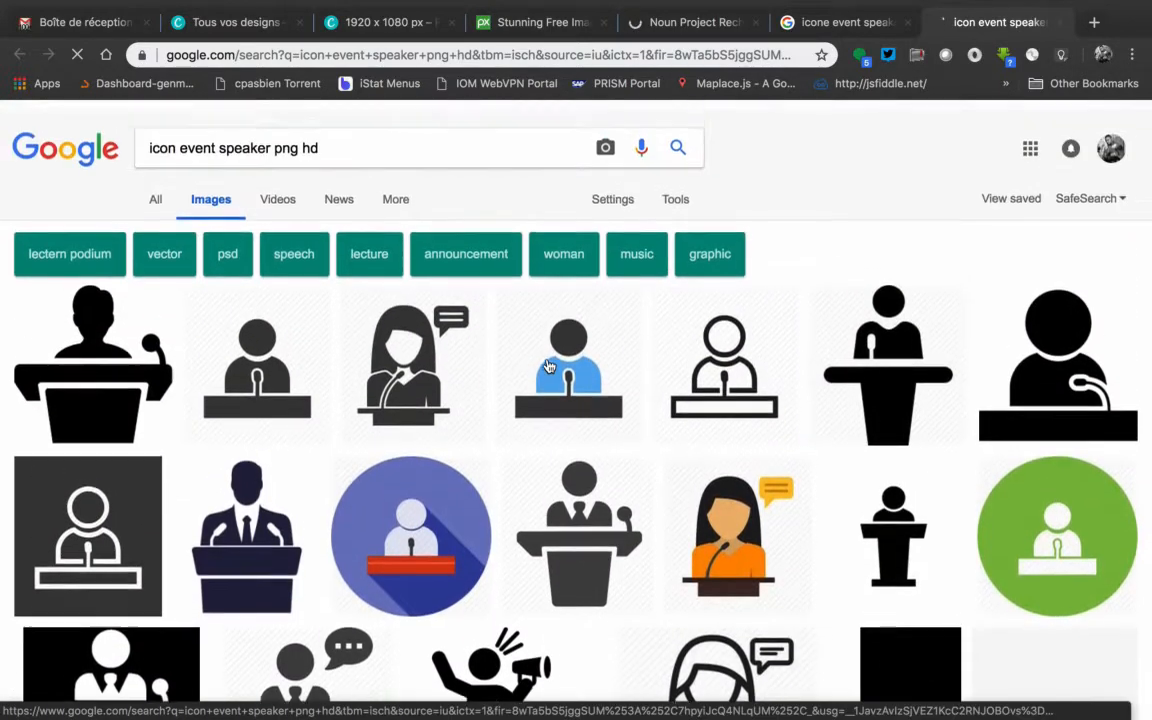
{"action": "left_click", "coordinate": [271, 351]}
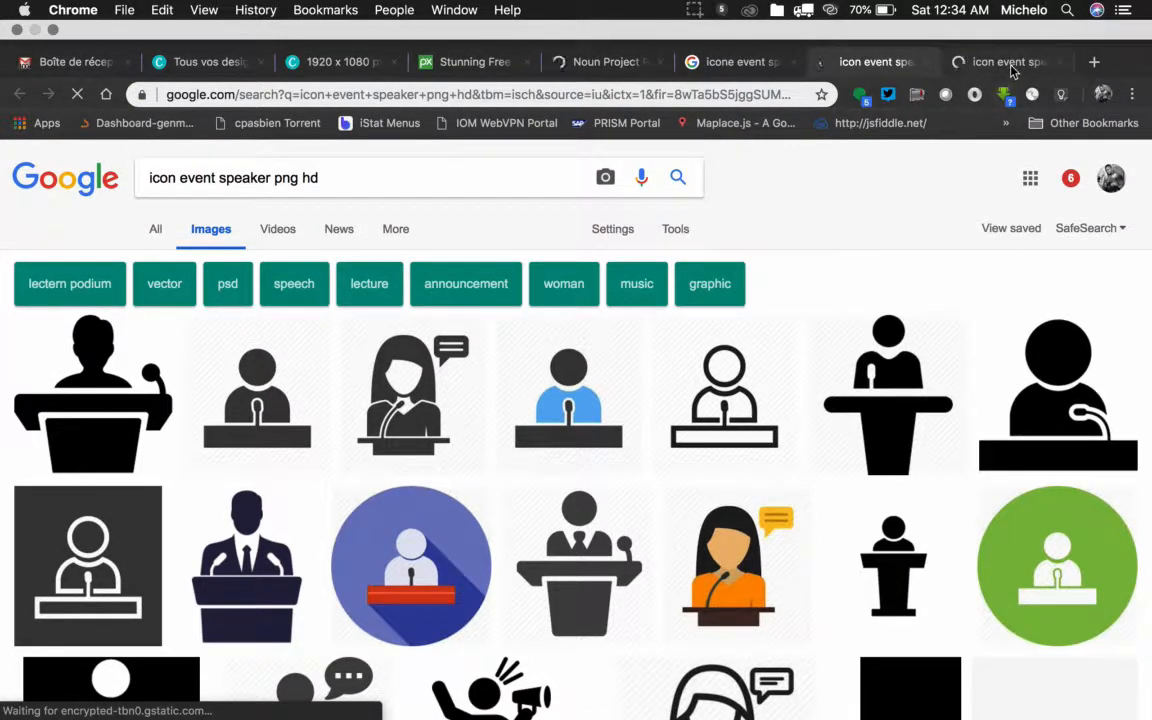
Close the Noun Project "person" results and return to the Google Images results for speaker icons
{"action": "left_click", "coordinate": [1010, 65]}
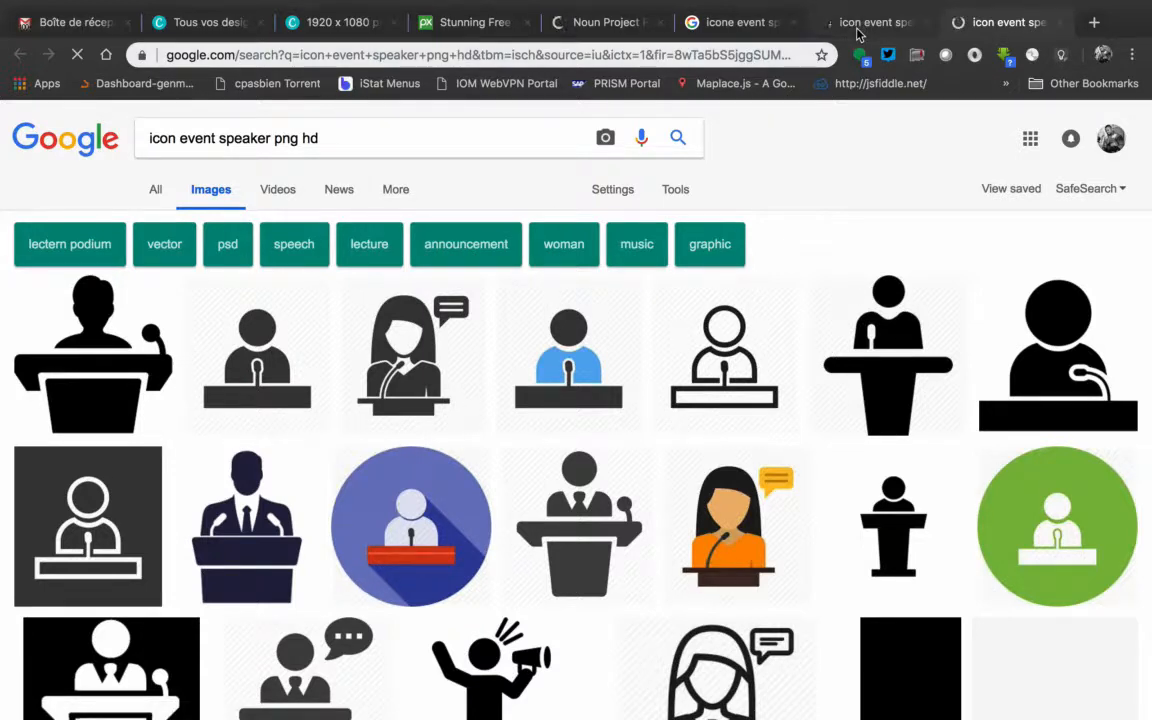
{"action": "left_click", "coordinate": [603, 26]}
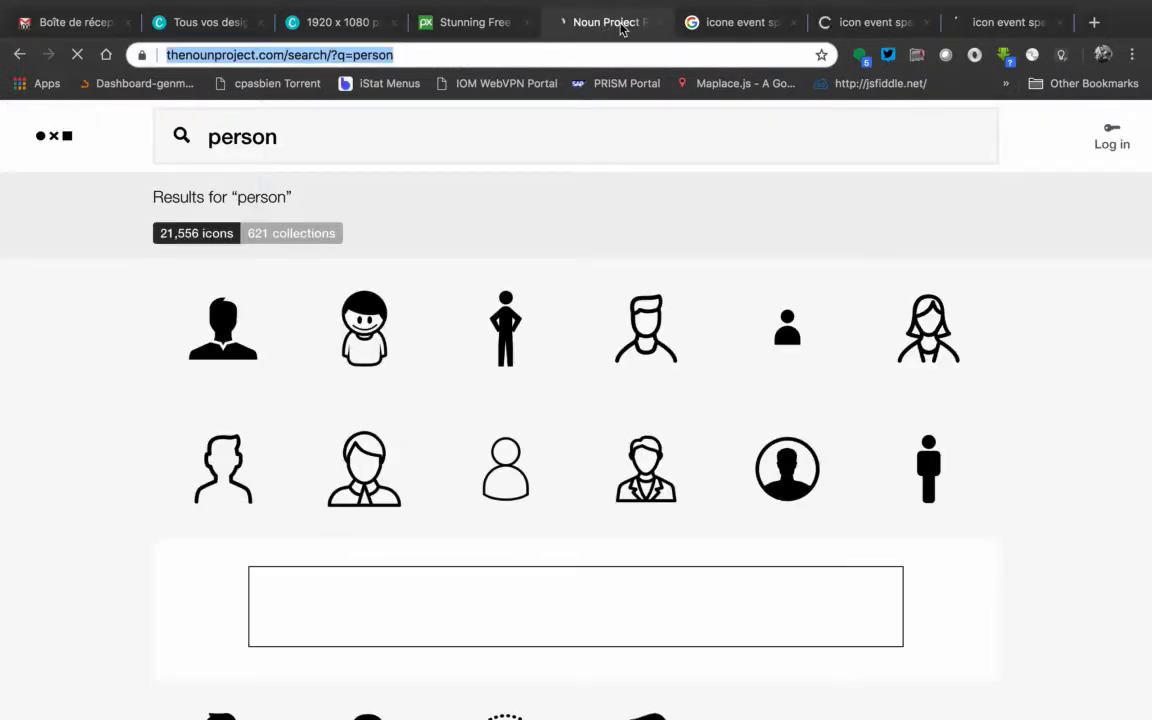
{"action": "left_click", "coordinate": [660, 22]}
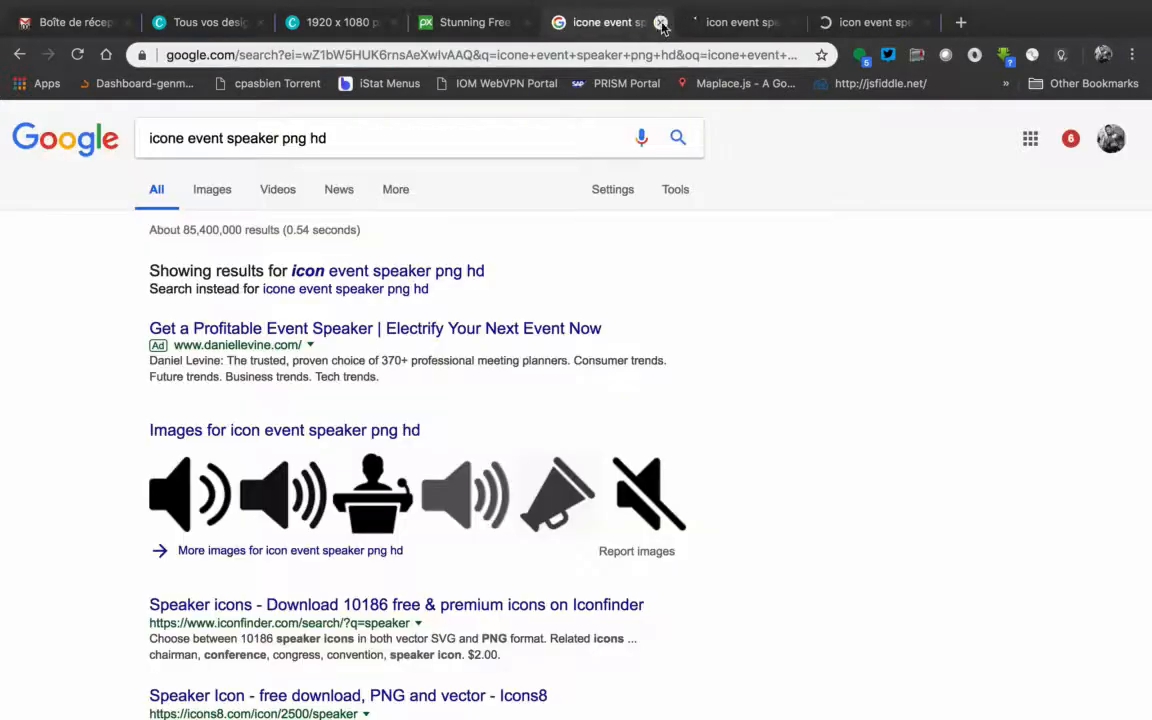
{"action": "left_click", "coordinate": [890, 26]}
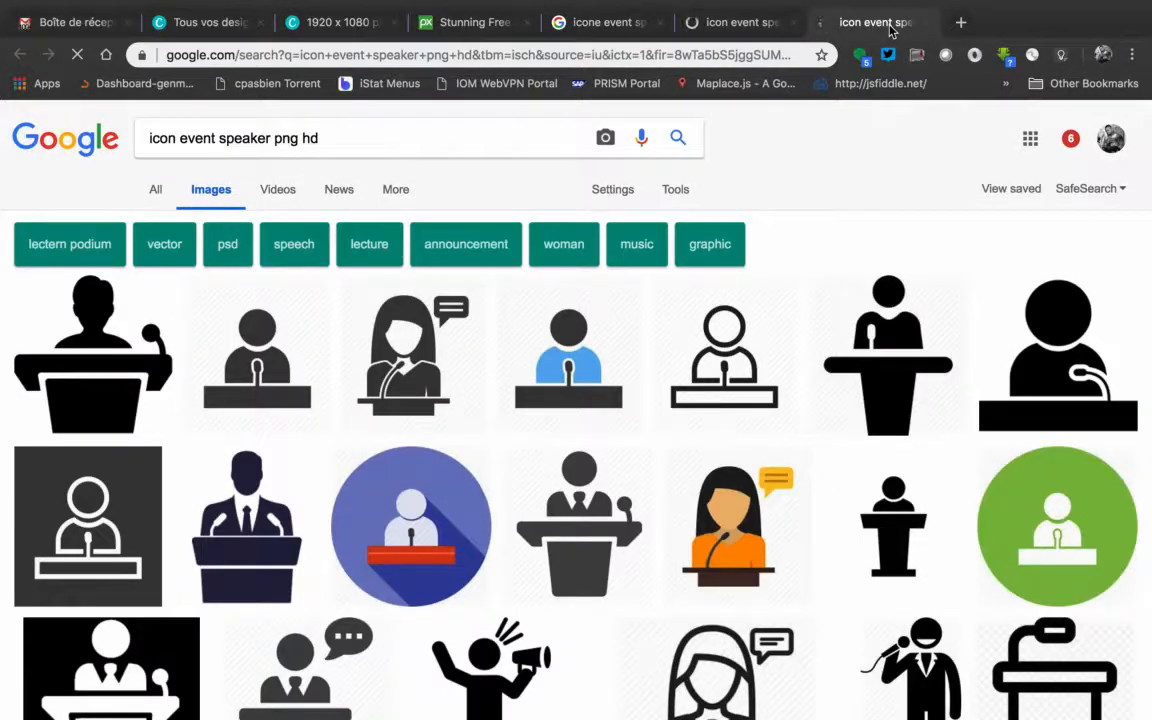
Open the 512 × 512 black speaker-at-desk icon from Iconfinder and save it as the PNG image Guest_Speaker-512 in the Canva folder
{"action": "left_click", "coordinate": [257, 355]}
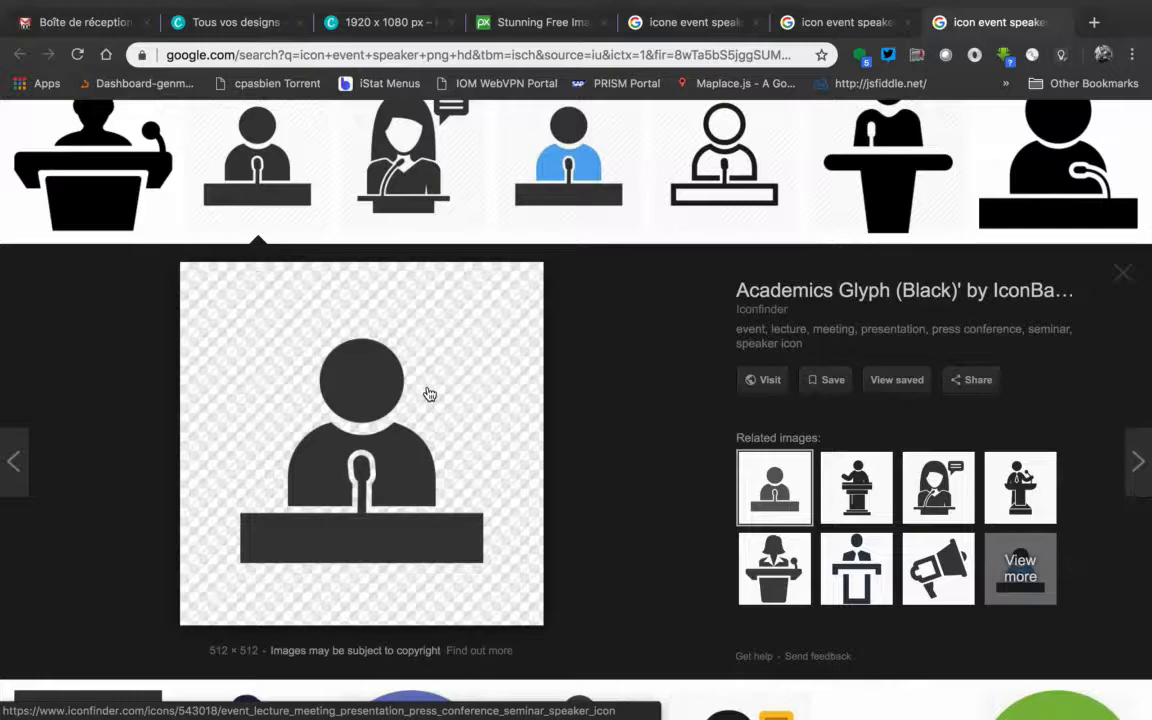
{"action": "right_click", "coordinate": [429, 394]}
{"action": "left_click", "coordinate": [514, 519]}
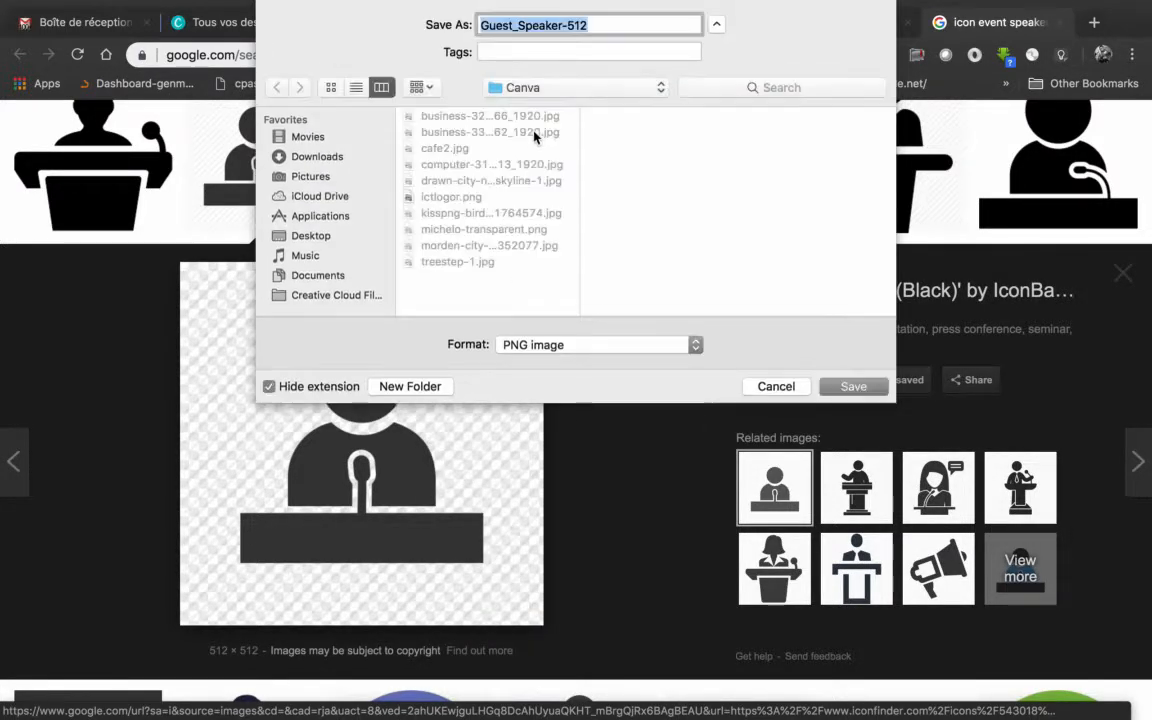
{"action": "left_click", "coordinate": [856, 389]}
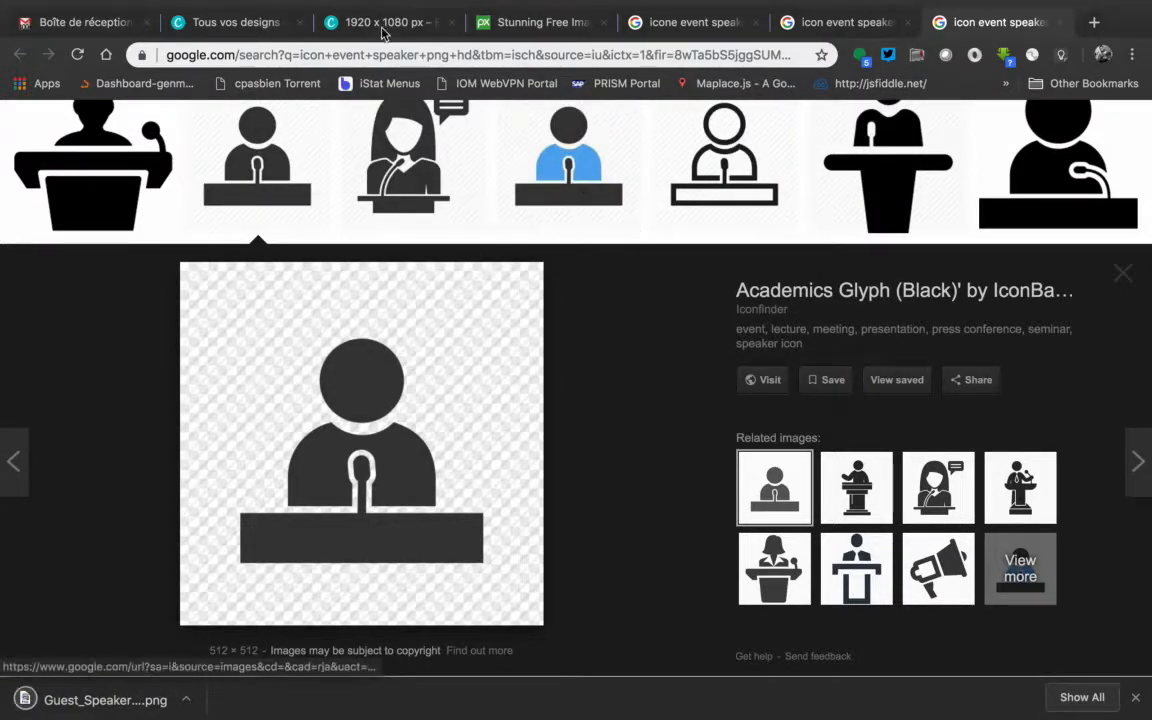
Back in the Canva design, shift the speaker line down and toward the portrait, and upload Guest_Speaker-512.png from the Canva folder
{"action": "left_click", "coordinate": [385, 24]}
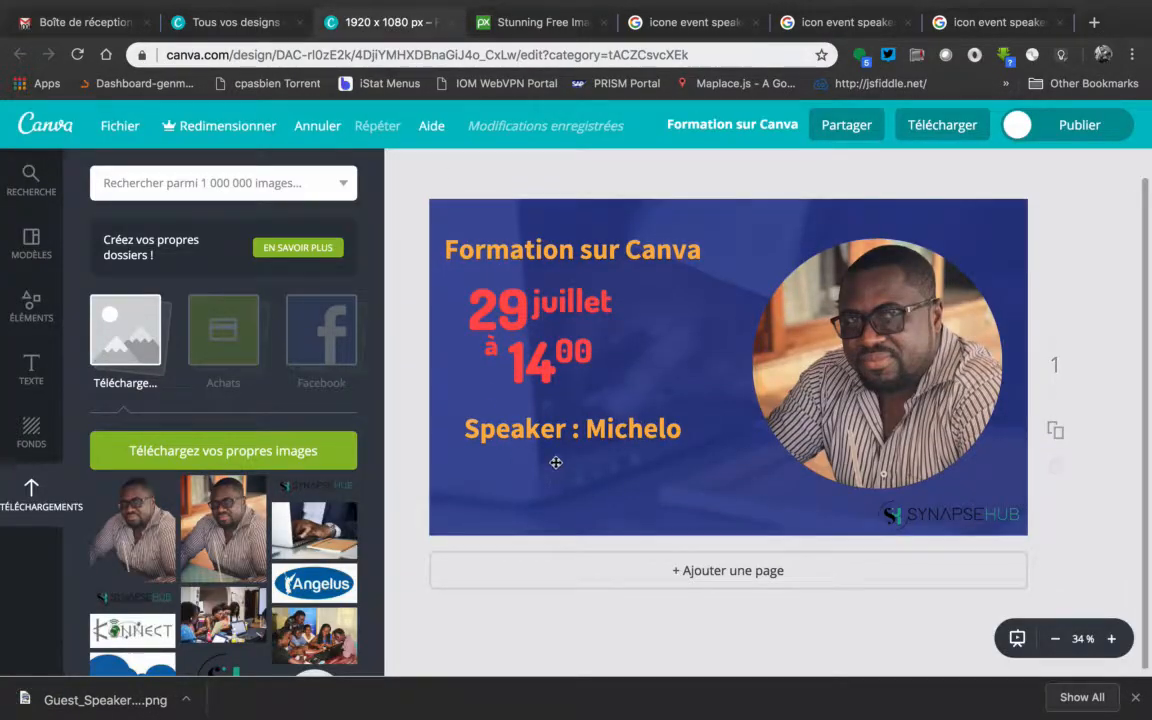
{"action": "left_click_drag", "start_coordinate": [565, 438], "coordinate": [636, 472]}
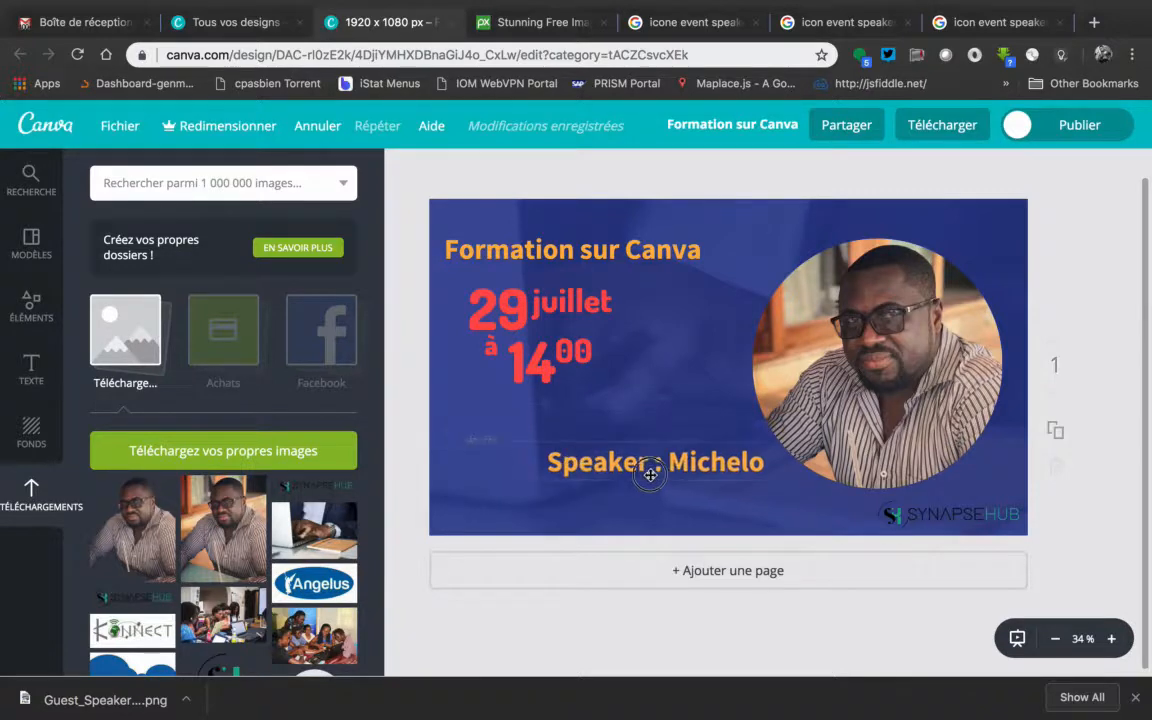
{"action": "left_click", "coordinate": [272, 451]}
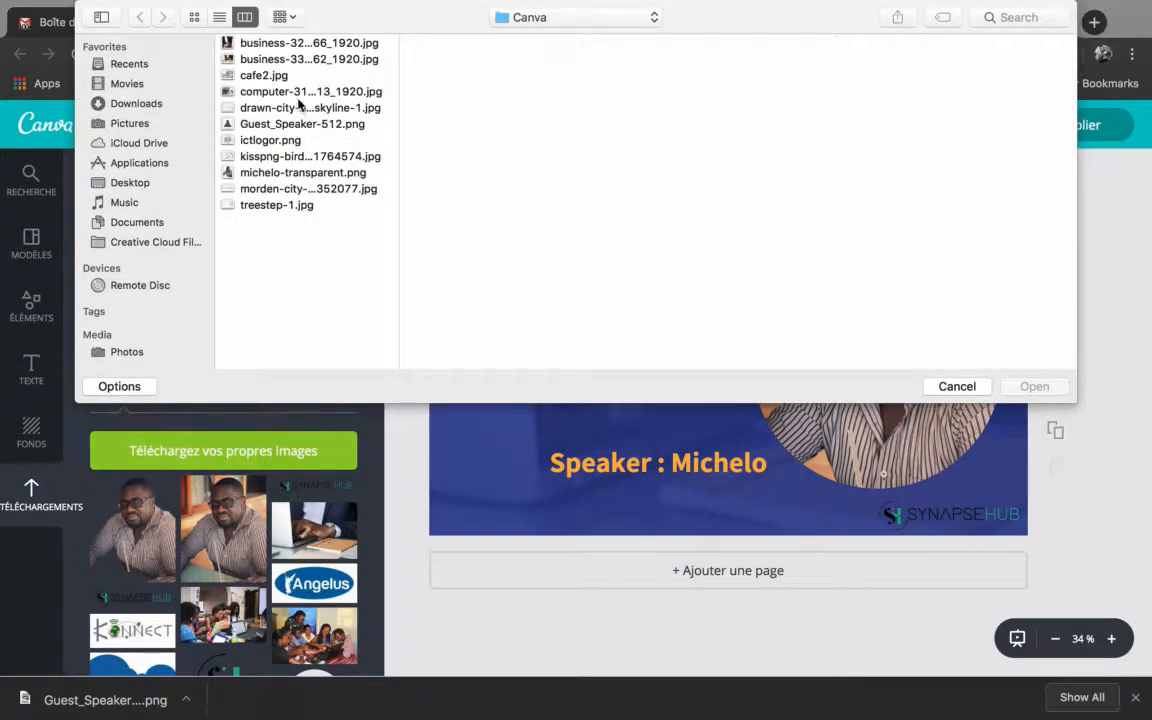
{"action": "double_click", "coordinate": [290, 125]}
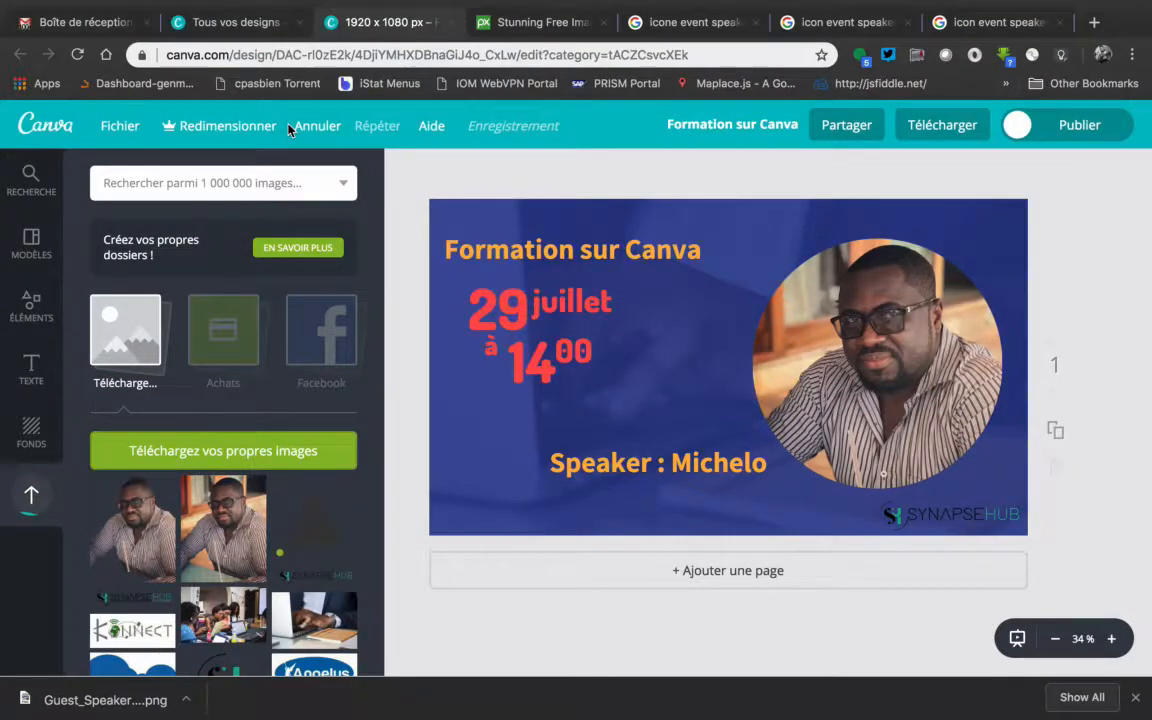
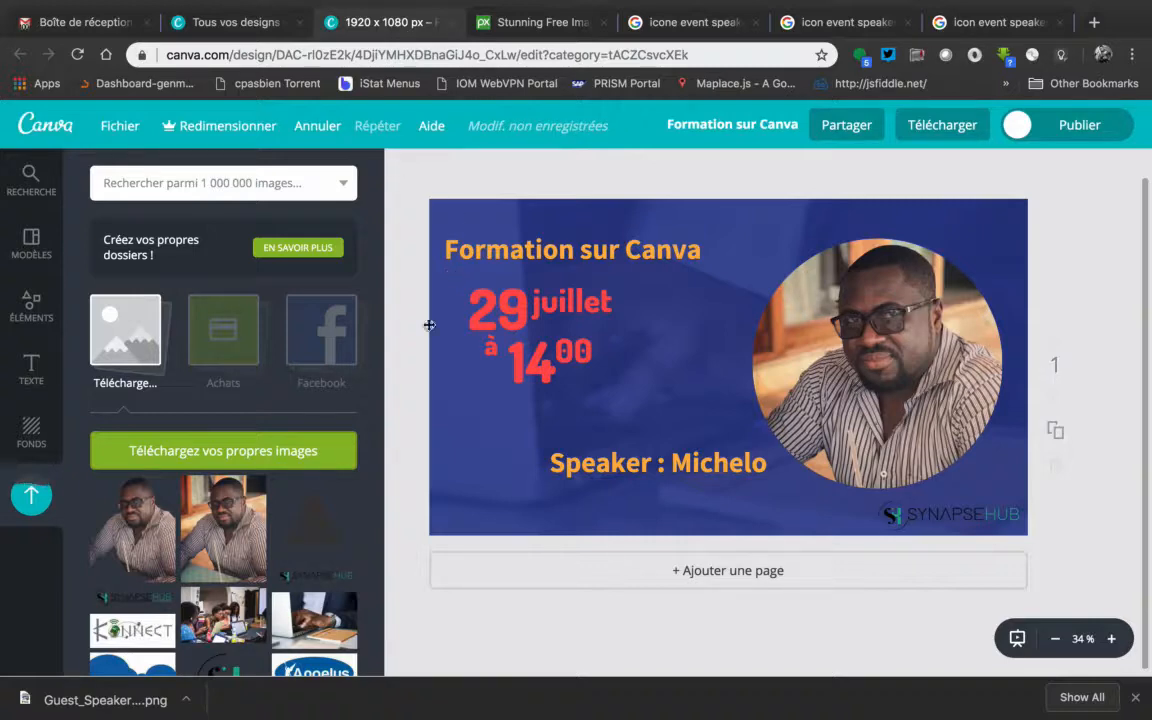
Add the uploaded black speaker icon to the design, shrink it and place it just before the speaker line
{"action": "left_click", "coordinate": [314, 525]}
{"action": "left_click_drag", "start_coordinate": [651, 289], "coordinate": [735, 353]}
{"action": "left_click_drag", "start_coordinate": [765, 395], "coordinate": [500, 422]}
Try the Drama, Festive, Grayscale and Nordic filters on the speaker icon, and settle on Rosie
{"action": "left_click", "coordinate": [414, 171]}
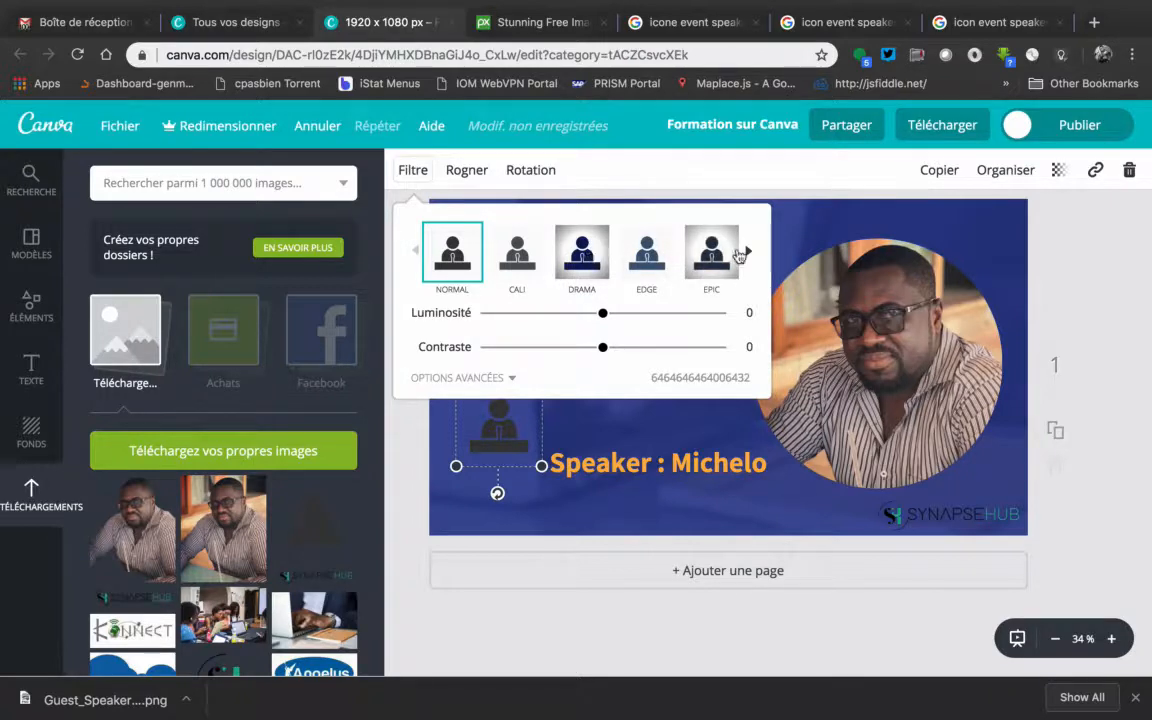
{"action": "left_click", "coordinate": [582, 254]}
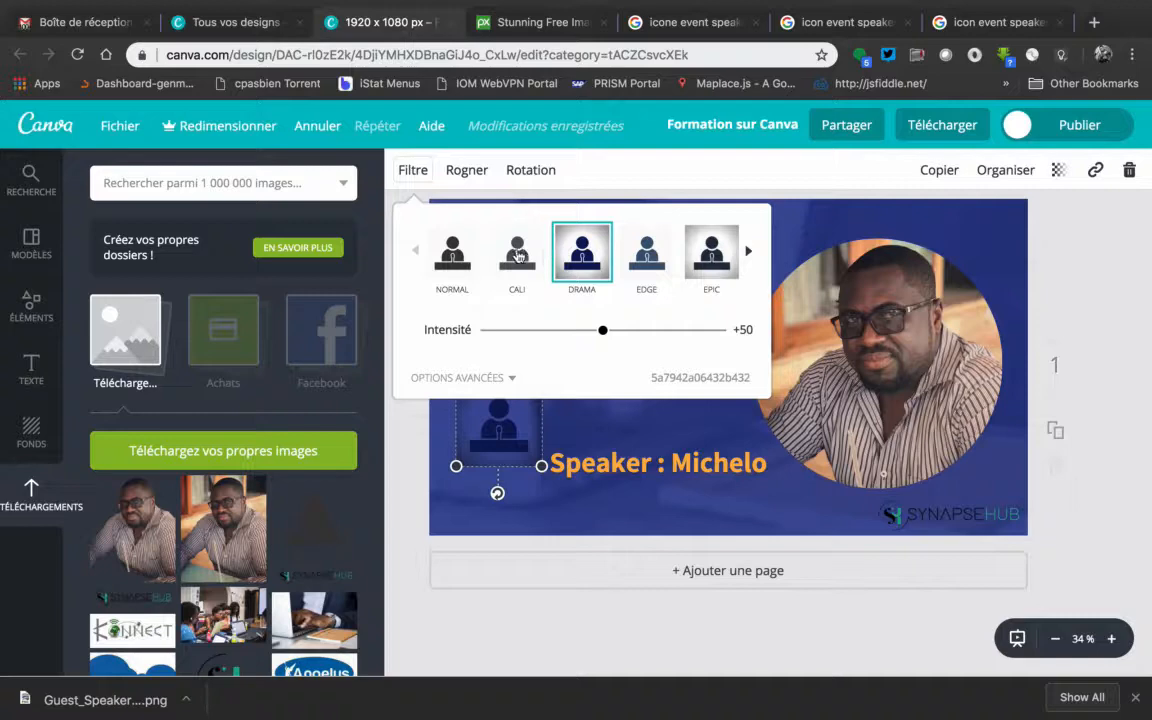
{"action": "left_click", "coordinate": [452, 252]}
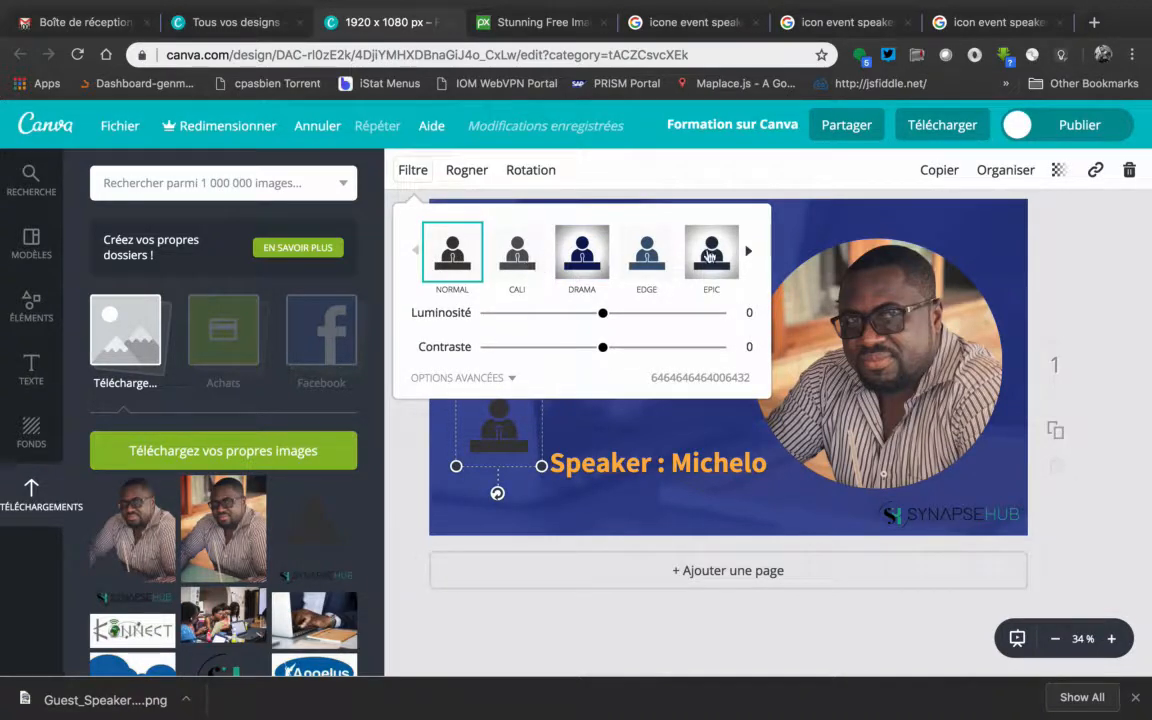
{"action": "left_click", "coordinate": [748, 251]}
{"action": "left_click", "coordinate": [578, 257]}
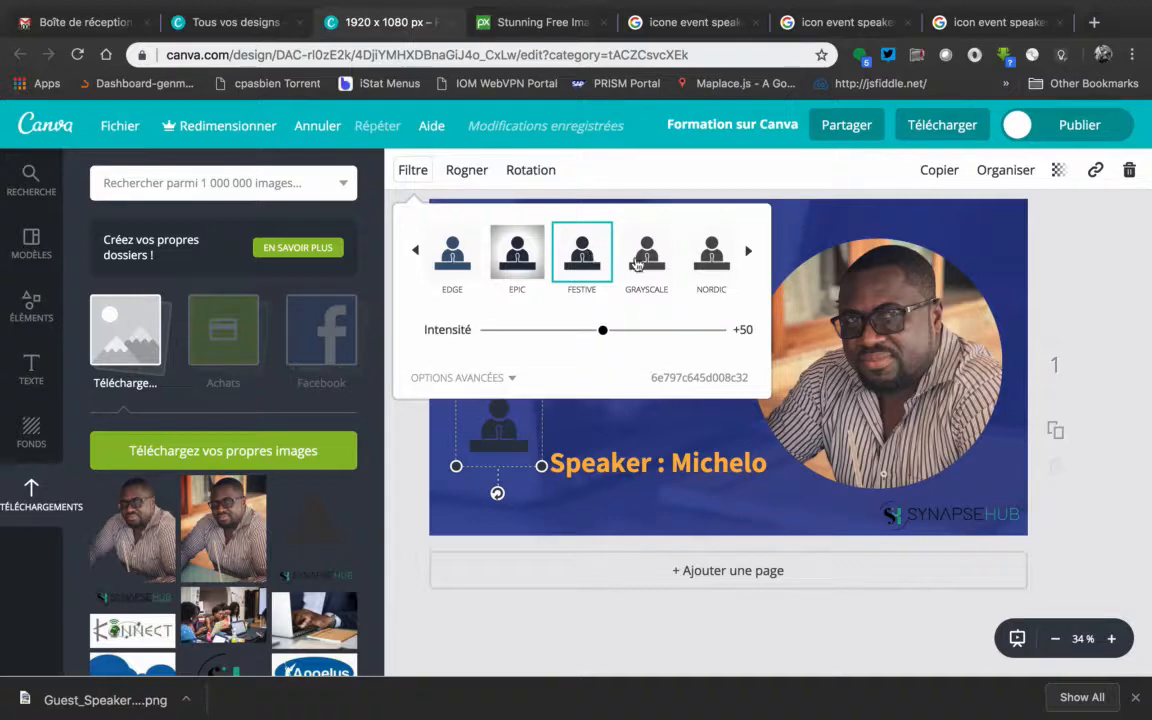
{"action": "left_click", "coordinate": [637, 263]}
{"action": "left_click", "coordinate": [716, 257]}
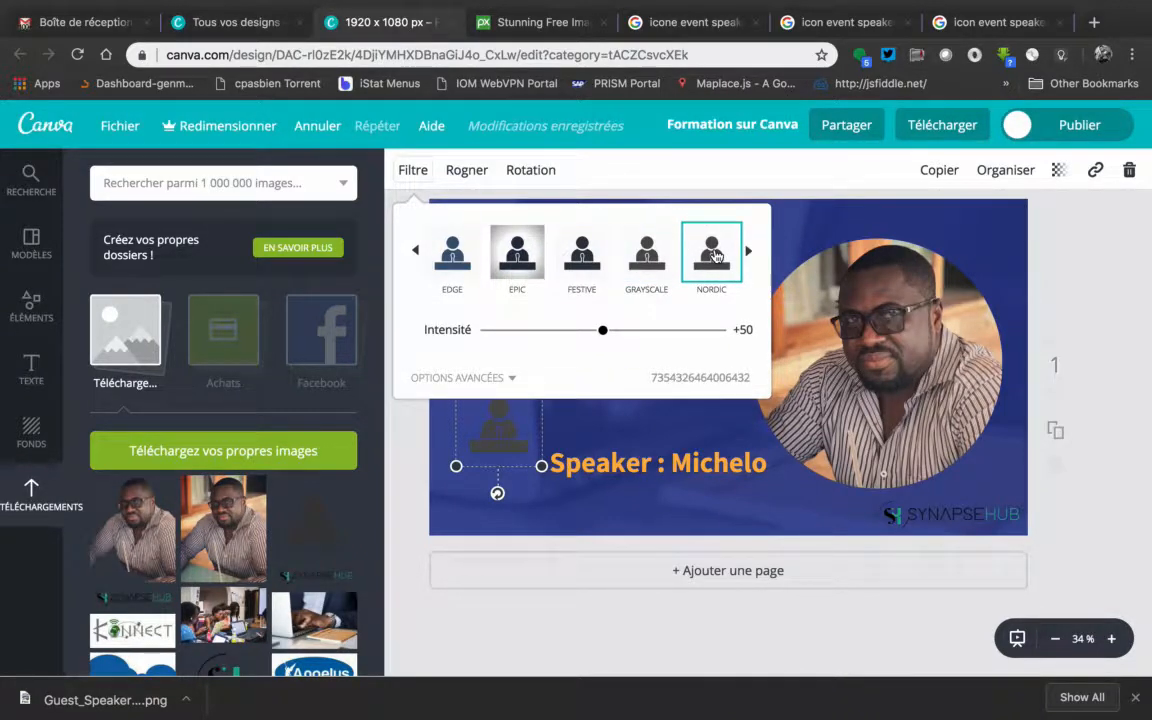
{"action": "left_click", "coordinate": [749, 253]}
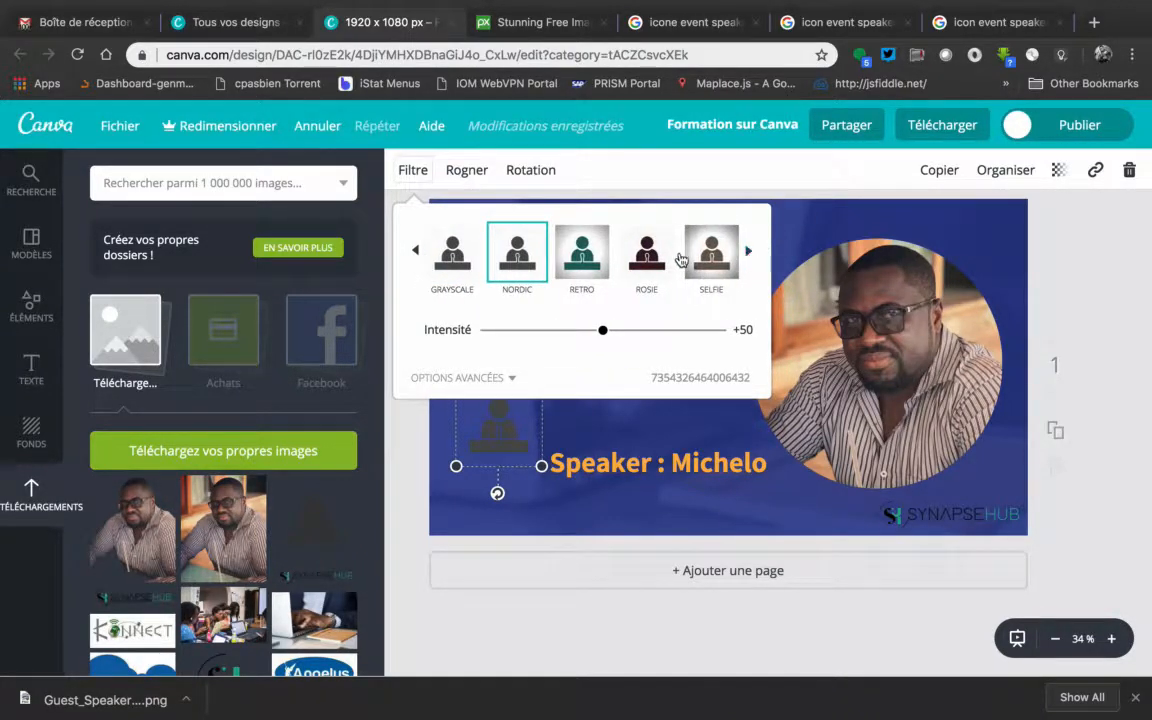
{"action": "left_click", "coordinate": [646, 259]}
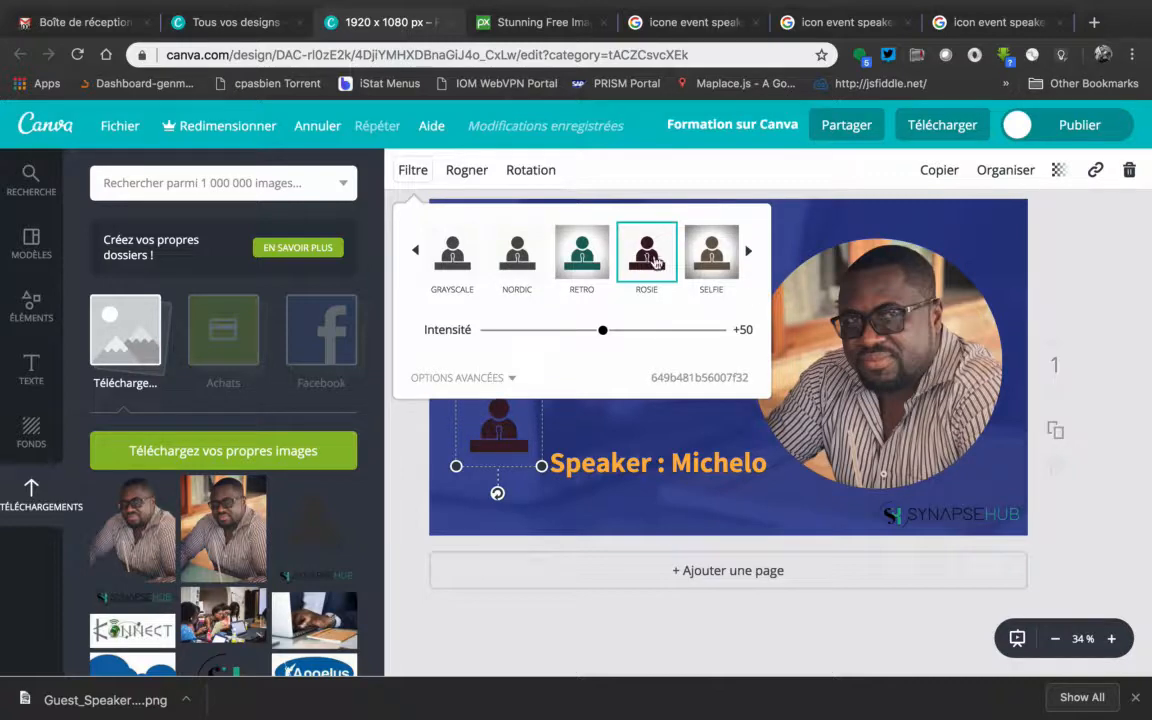
{"action": "left_click", "coordinate": [1116, 273]}
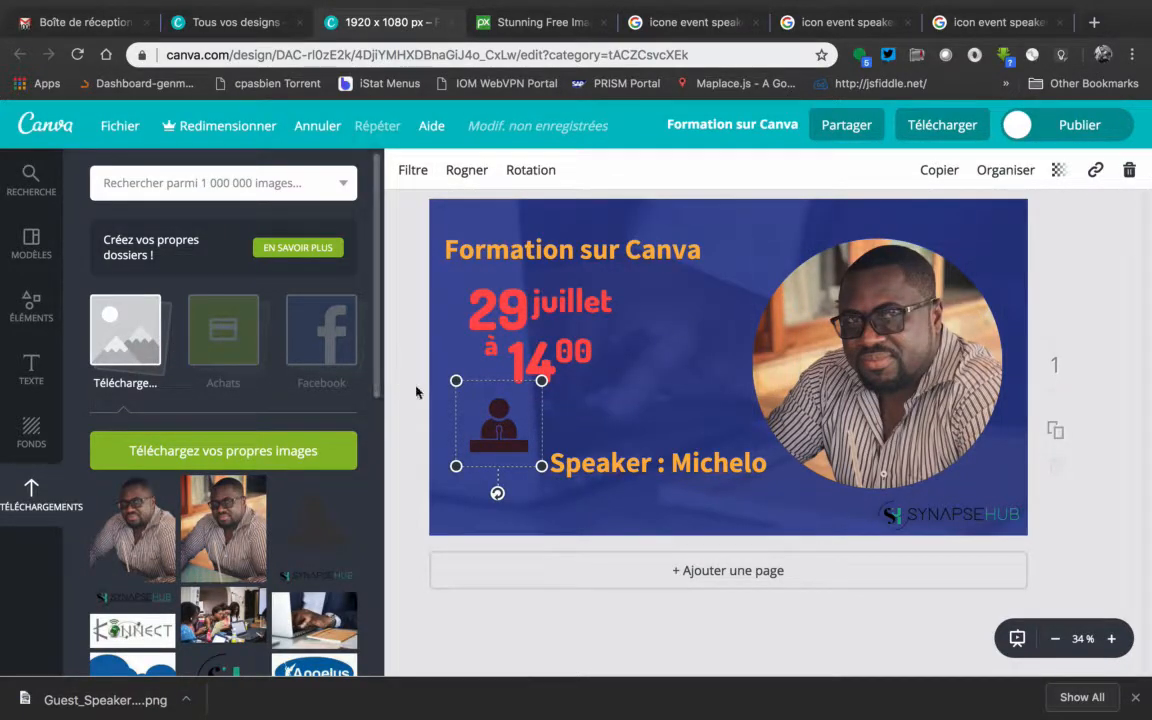
Shrink the speaker icon to text height and line it up with the speaker line beneath the event time
{"action": "left_click_drag", "start_coordinate": [456, 381], "coordinate": [473, 427]}
{"action": "left_click_drag", "start_coordinate": [569, 457], "coordinate": [541, 425]}
Delete "Speaker :" from the speaker line, leaving only the name, and narrow its text box so the name sits beside the icon
{"action": "double_click", "coordinate": [541, 420]}
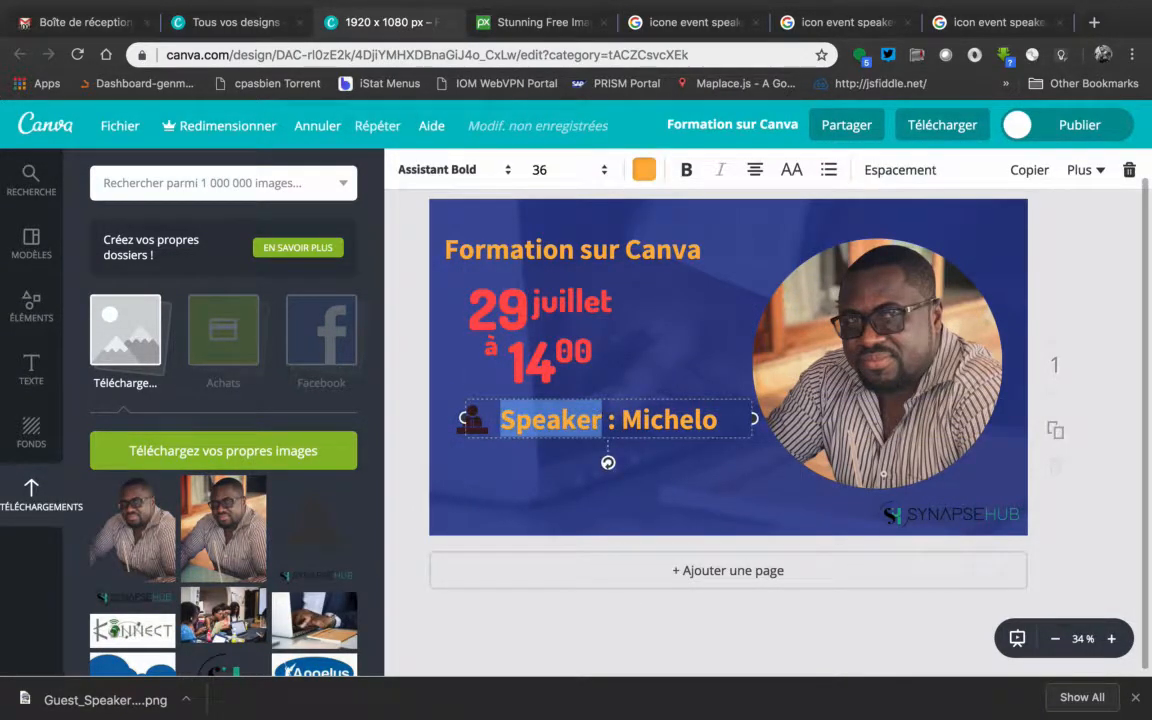
{"action": "left_click", "coordinate": [623, 420]}
{"action": "key", "text": "shift+Left"}
{"action": "key", "text": "shift+Left"}
{"action": "key", "text": "shift+Left"}
{"action": "key", "text": "shift+Left"}
{"action": "key", "text": "shift+Left"}
{"action": "key", "text": "shift+Left"}
{"action": "key", "text": "shift+Left"}
{"action": "key", "text": "shift+Left"}
{"action": "key", "text": "shift+Left"}
{"action": "key", "text": "shift+Left"}
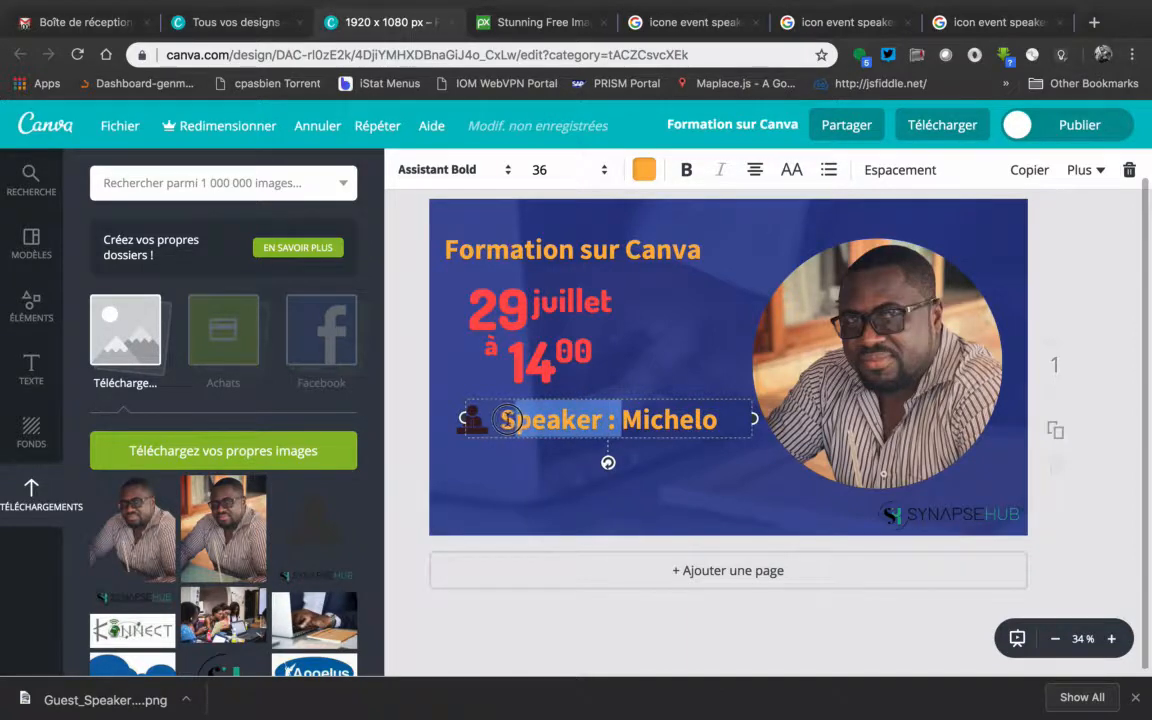
{"action": "key", "text": "BackSpace"}
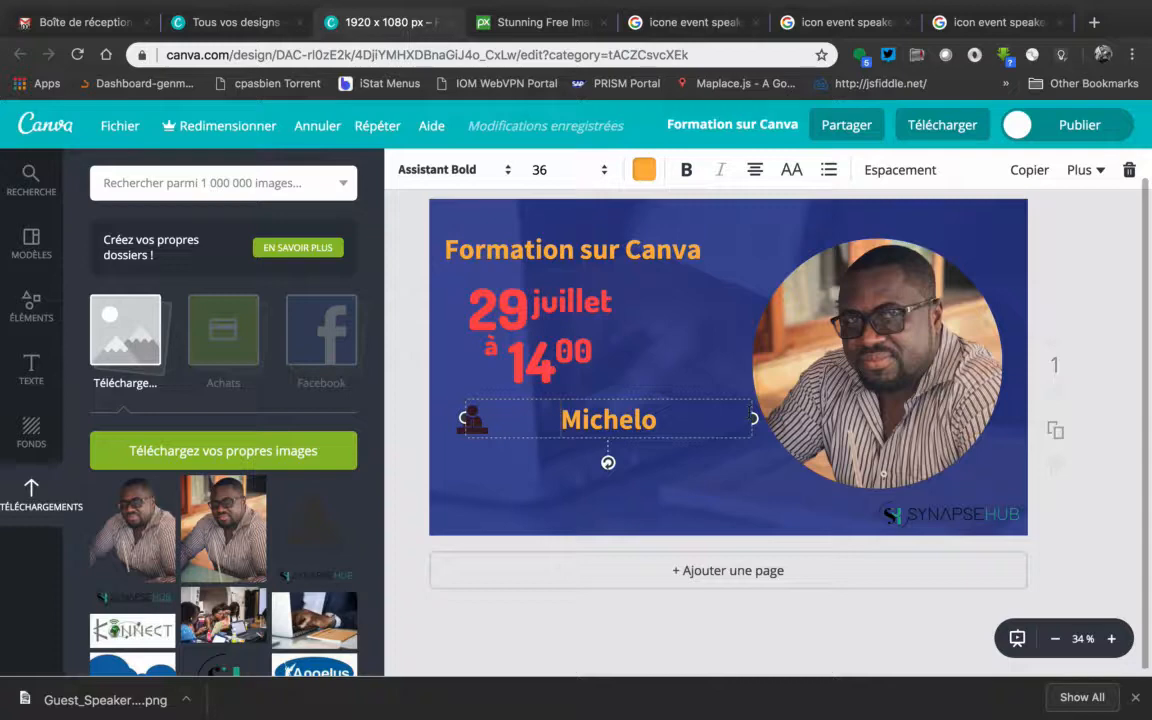
{"action": "left_click_drag", "start_coordinate": [757, 418], "coordinate": [621, 417]}
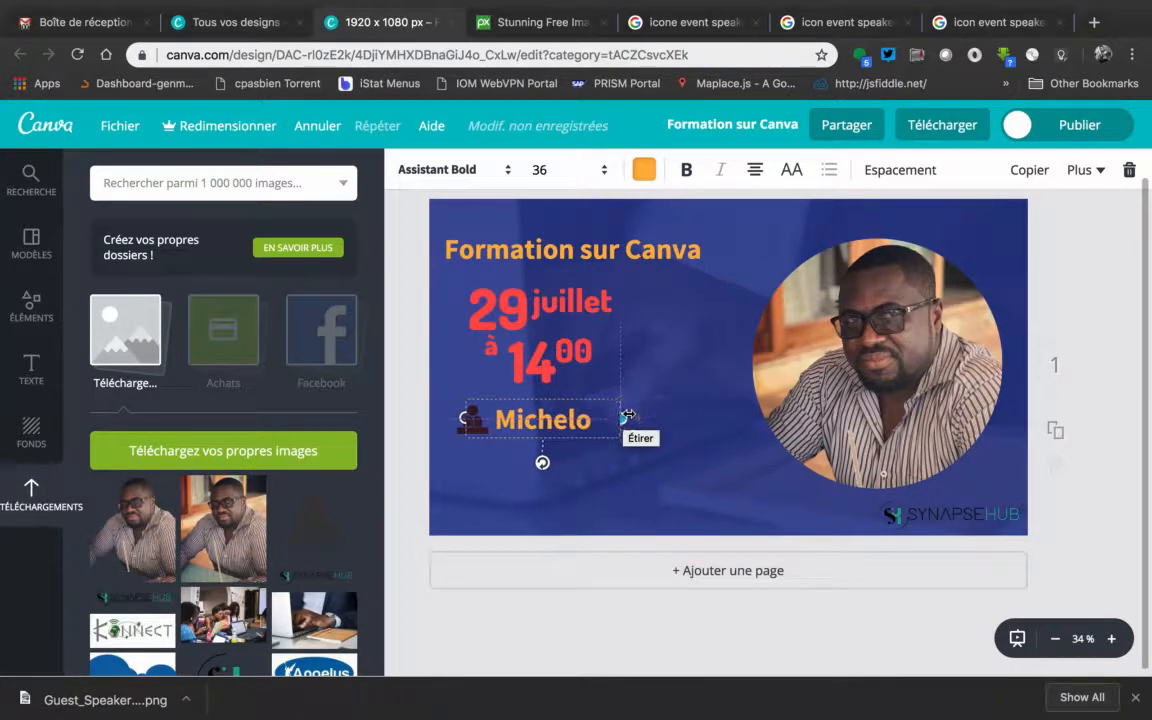
{"action": "left_click", "coordinate": [1077, 338]}
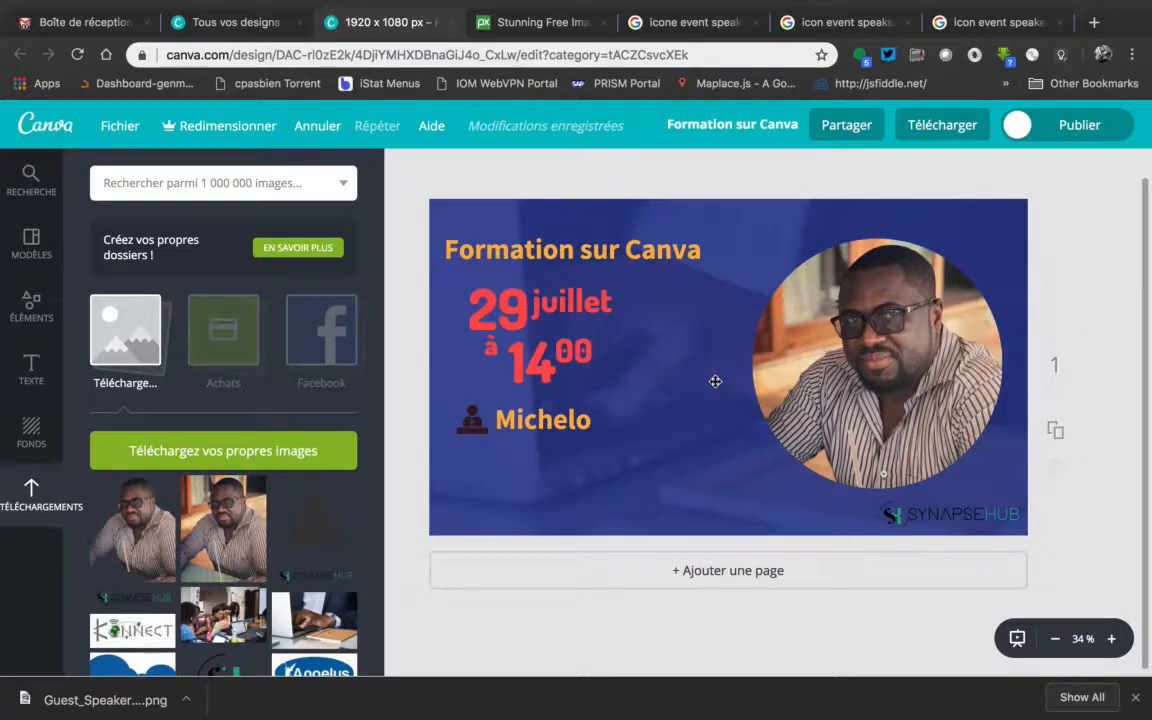
Add the blue Twitter bird from the uploaded images, shrink it and place it directly below the speaker icon
{"action": "scroll", "coordinate": [230, 532], "scroll_direction": "down", "scroll_amount": 5}
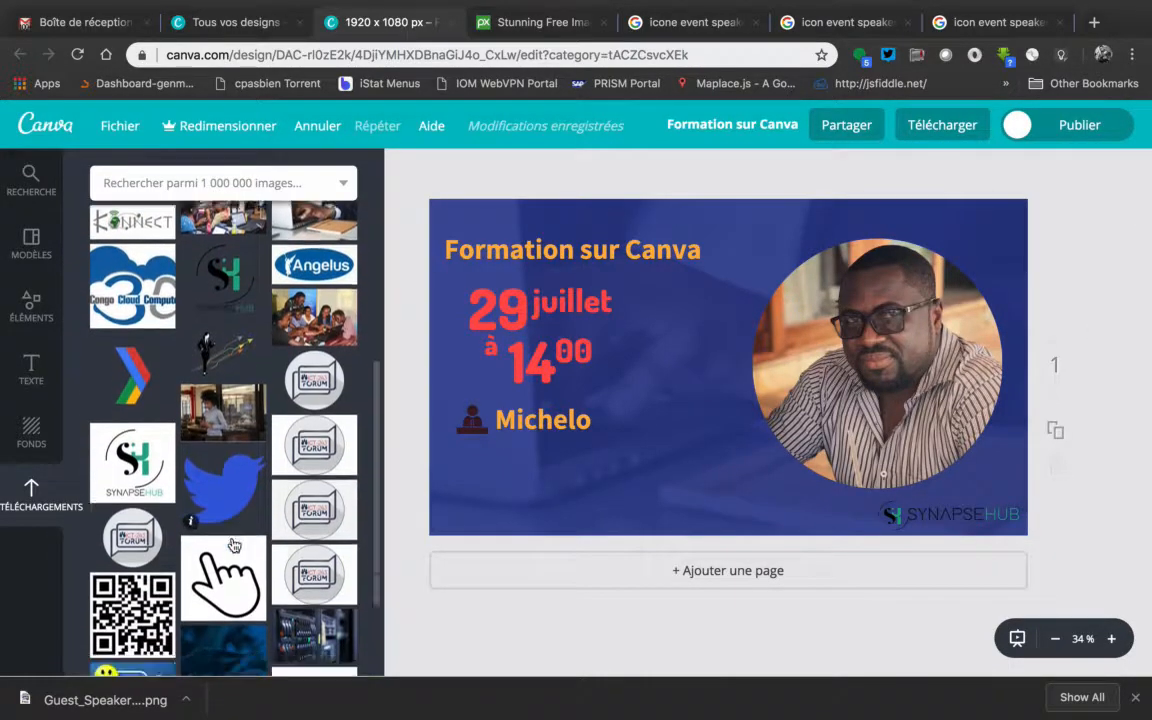
{"action": "left_click", "coordinate": [218, 445]}
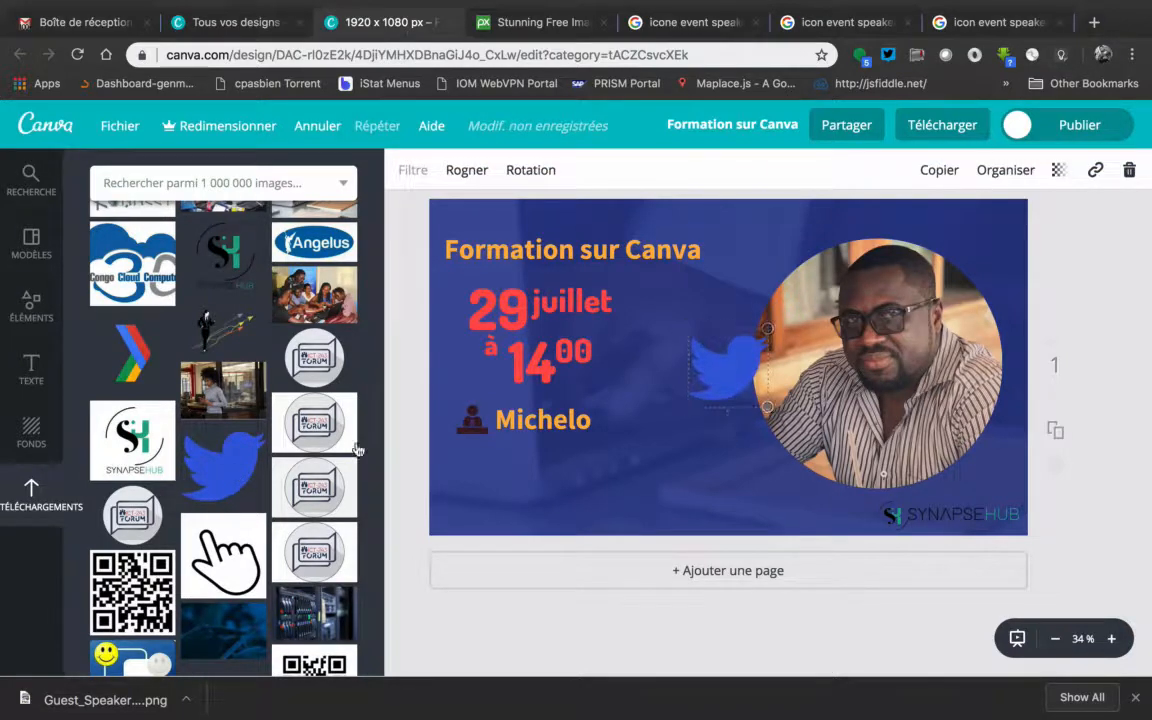
{"action": "left_click_drag", "start_coordinate": [698, 335], "coordinate": [470, 455]}
Apply the Retro filter to the Twitter bird and shrink it to match the speaker icon's width
{"action": "left_click", "coordinate": [424, 178]}
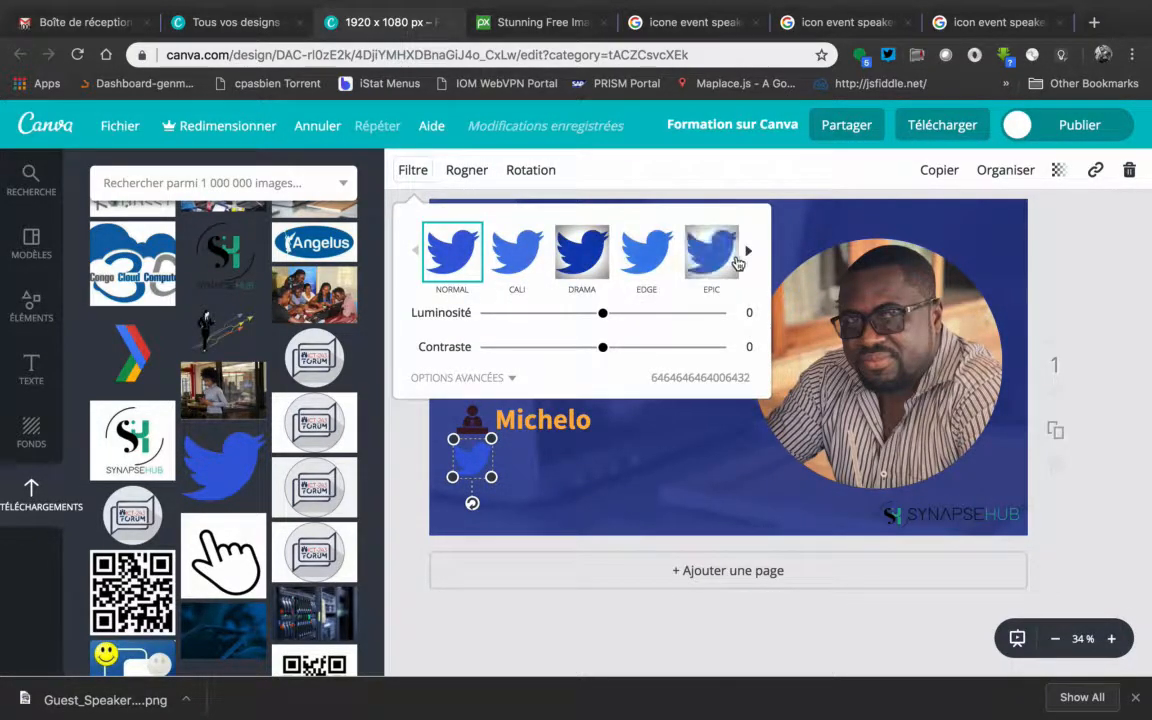
{"action": "left_click", "coordinate": [750, 257]}
{"action": "left_click", "coordinate": [751, 258]}
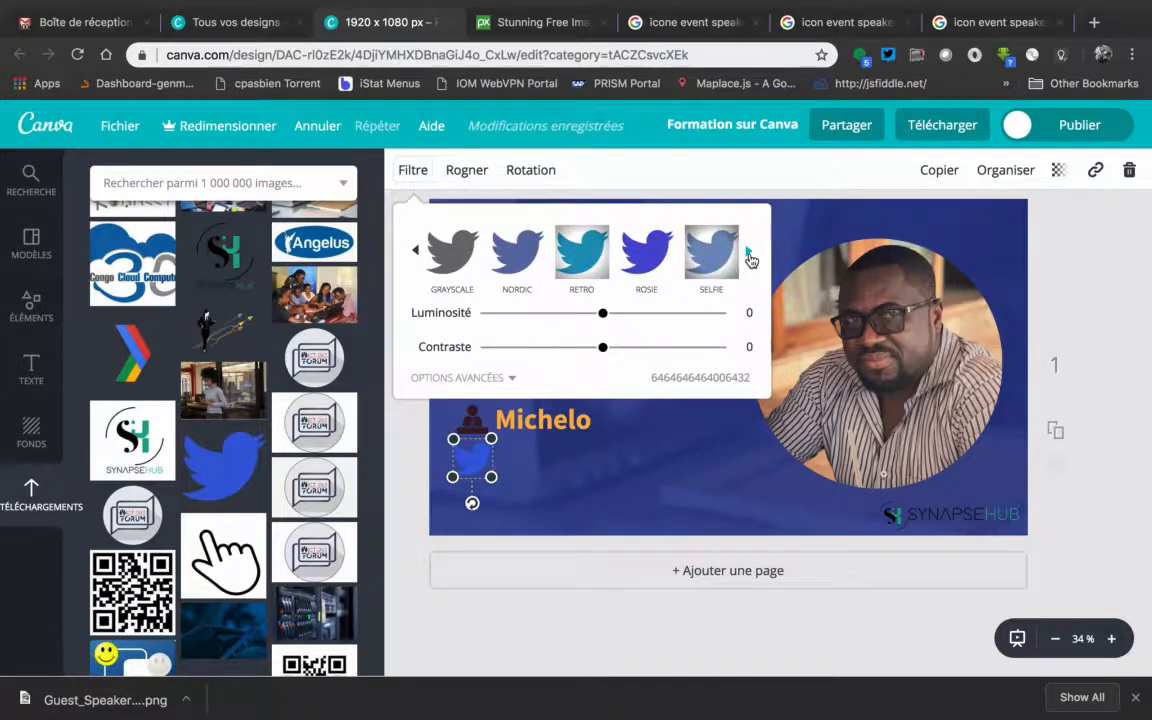
{"action": "left_click", "coordinate": [751, 258]}
{"action": "left_click", "coordinate": [751, 258]}
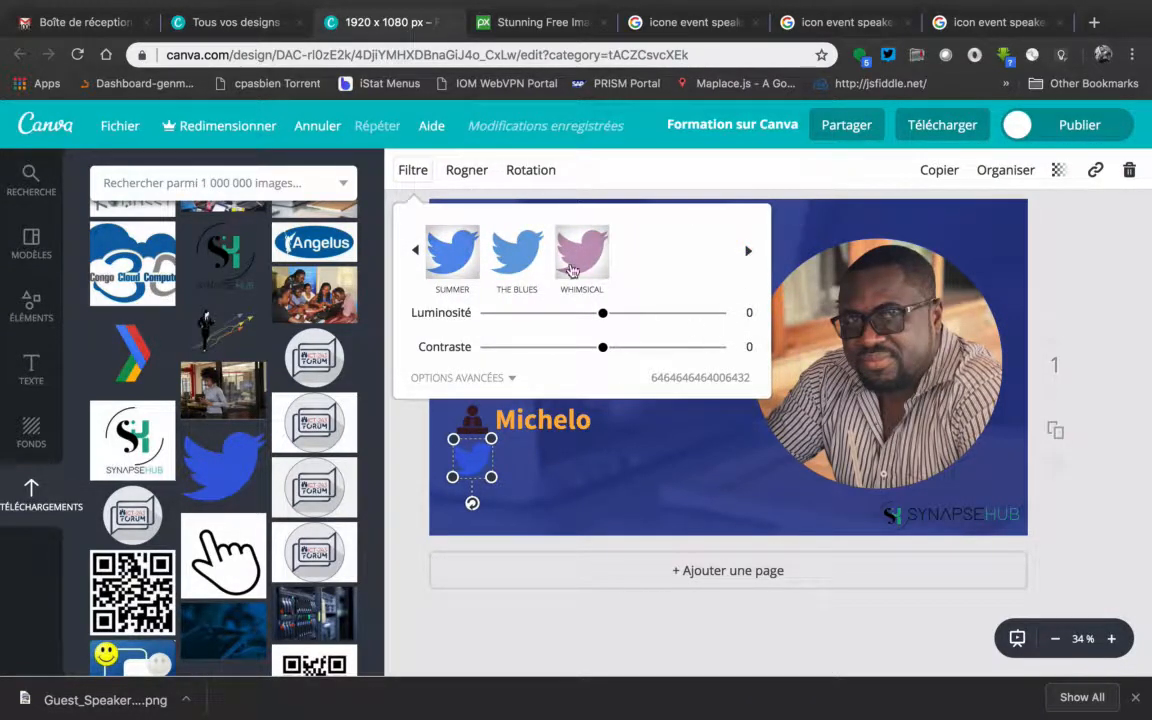
{"action": "left_click", "coordinate": [511, 379]}
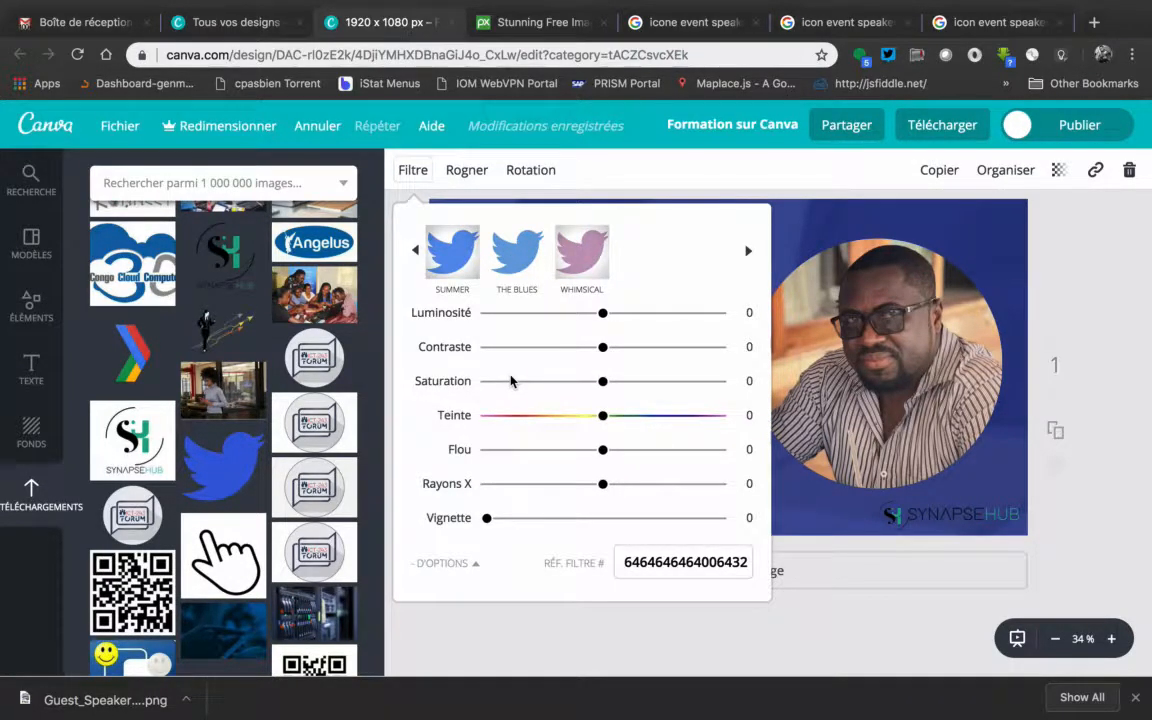
{"action": "left_click", "coordinate": [517, 250]}
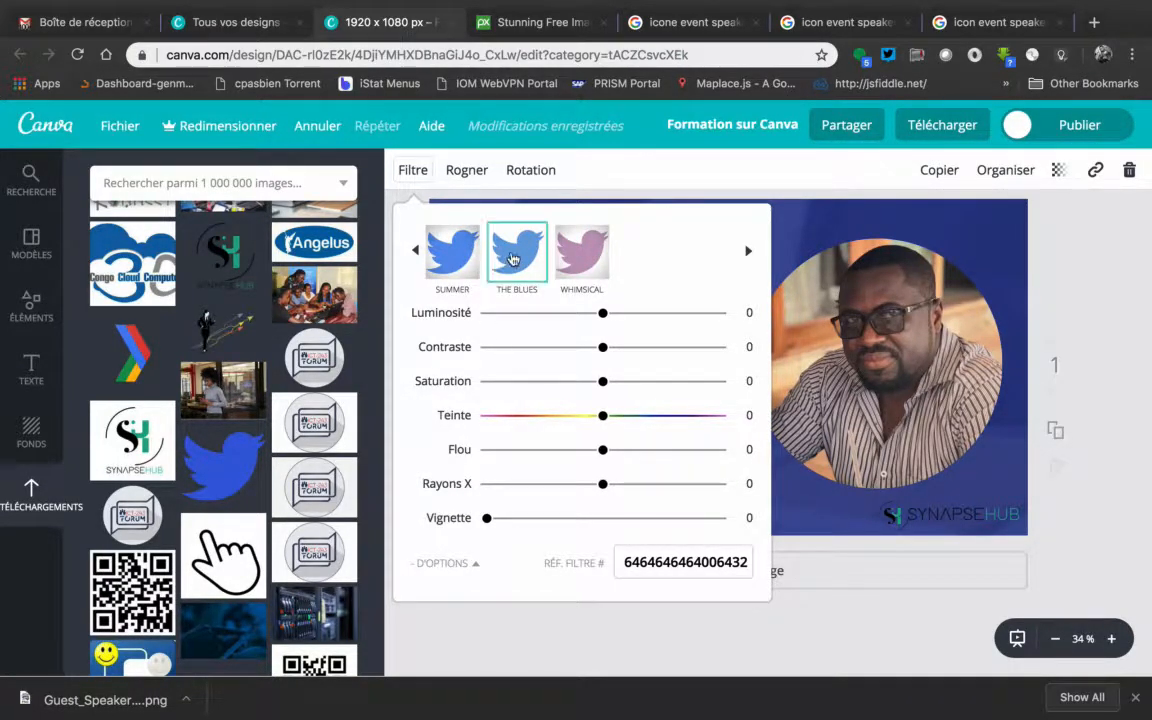
{"action": "left_click", "coordinate": [454, 256]}
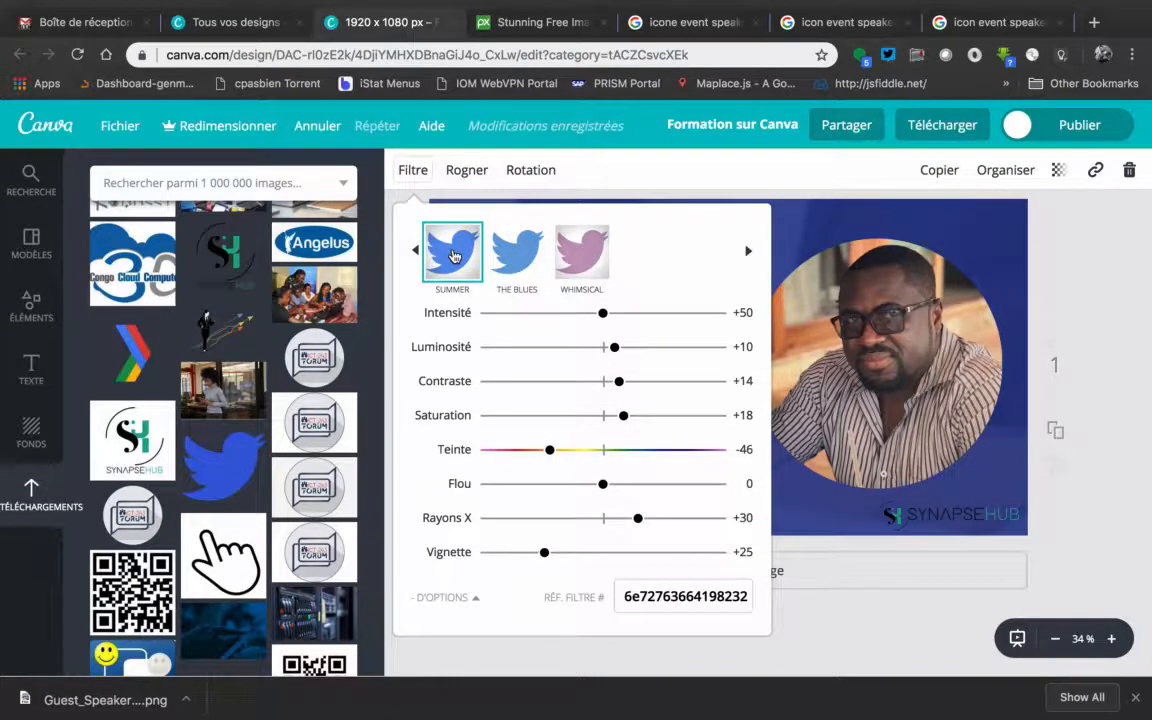
{"action": "left_click", "coordinate": [416, 251]}
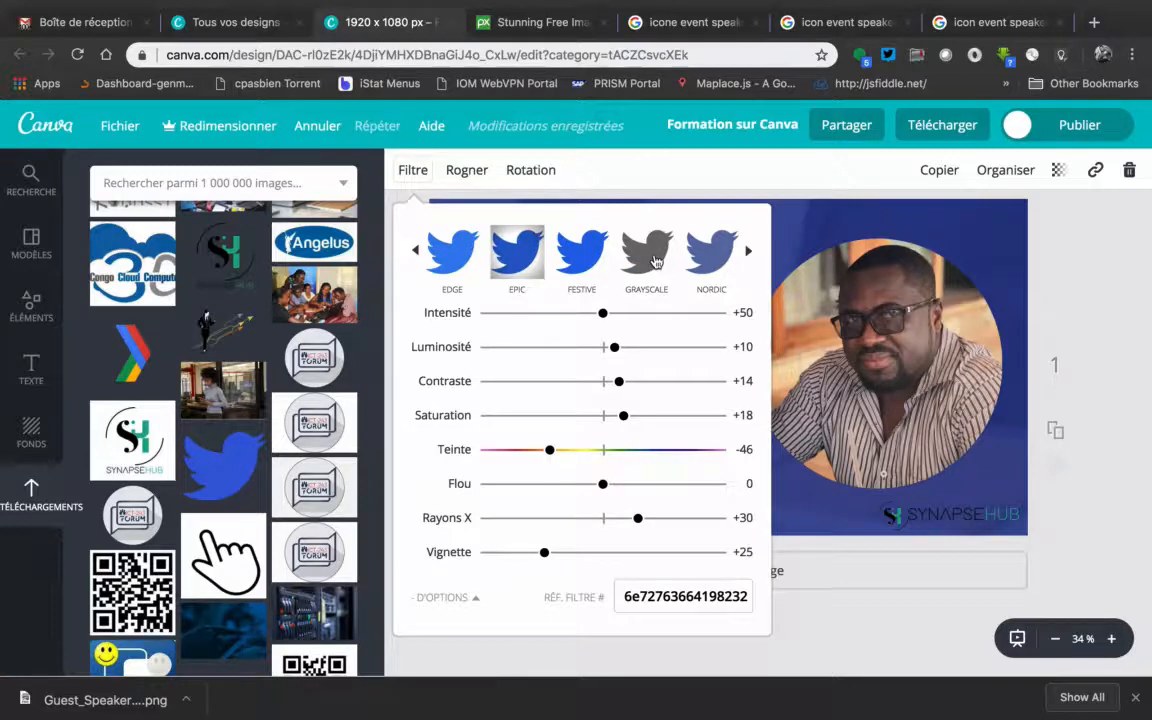
{"action": "left_click", "coordinate": [751, 255]}
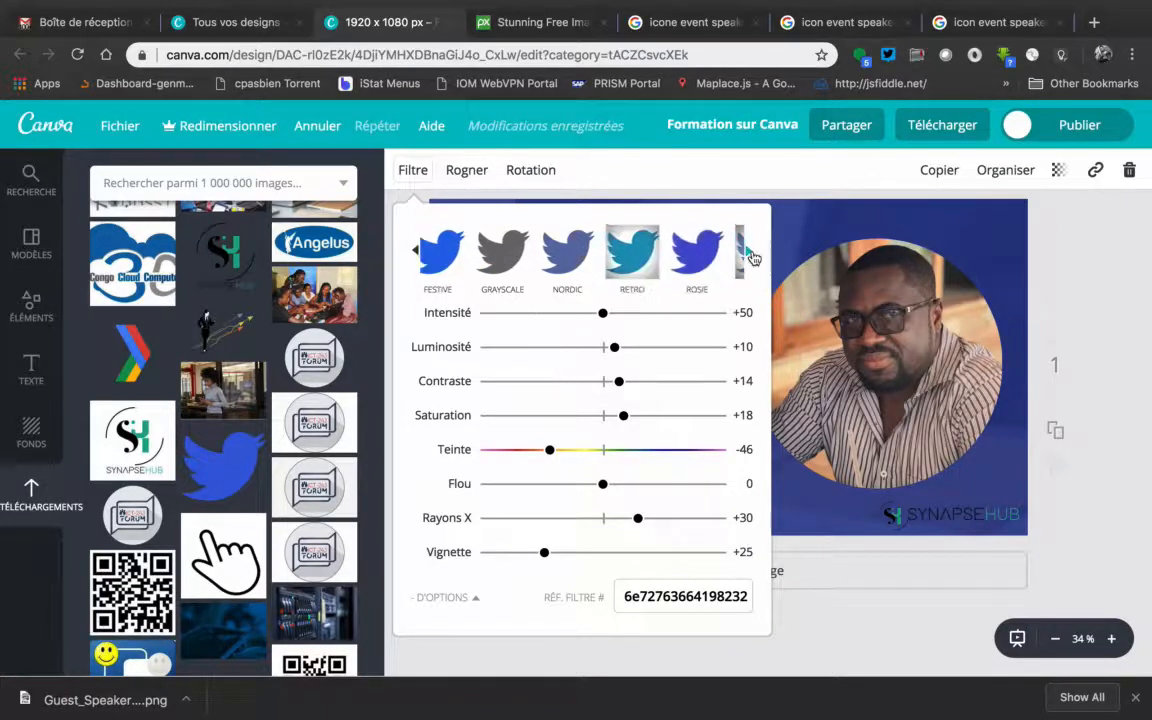
{"action": "left_click", "coordinate": [591, 260]}
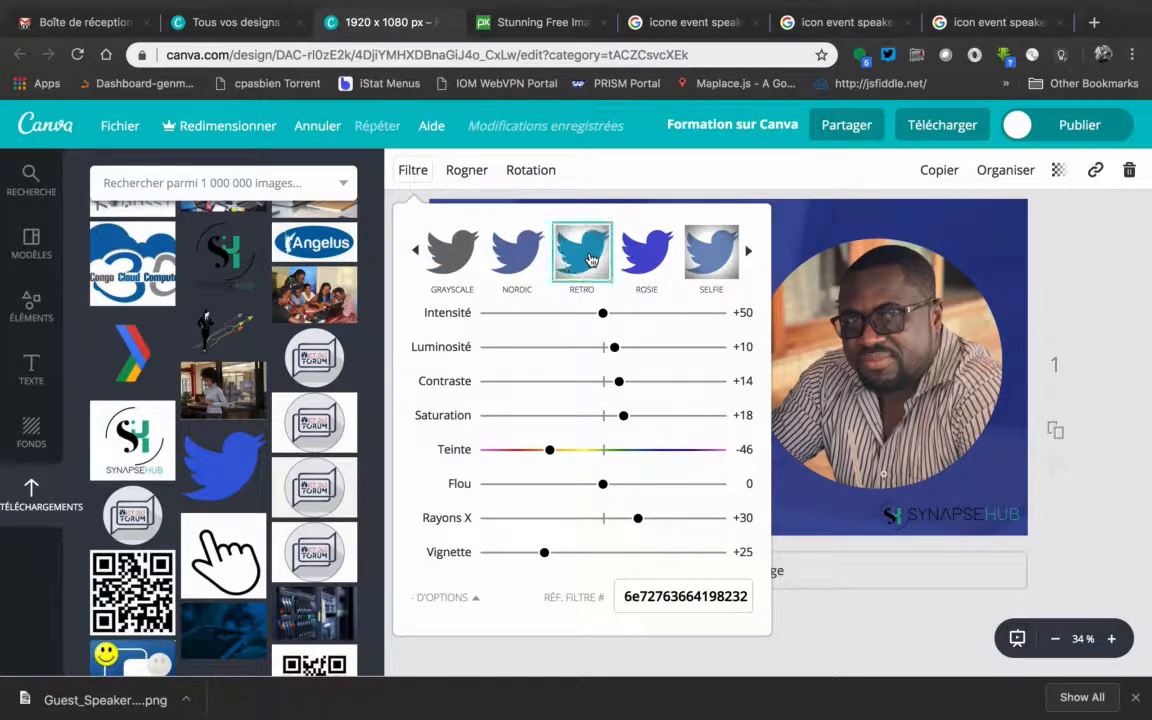
{"action": "left_click", "coordinate": [1093, 452]}
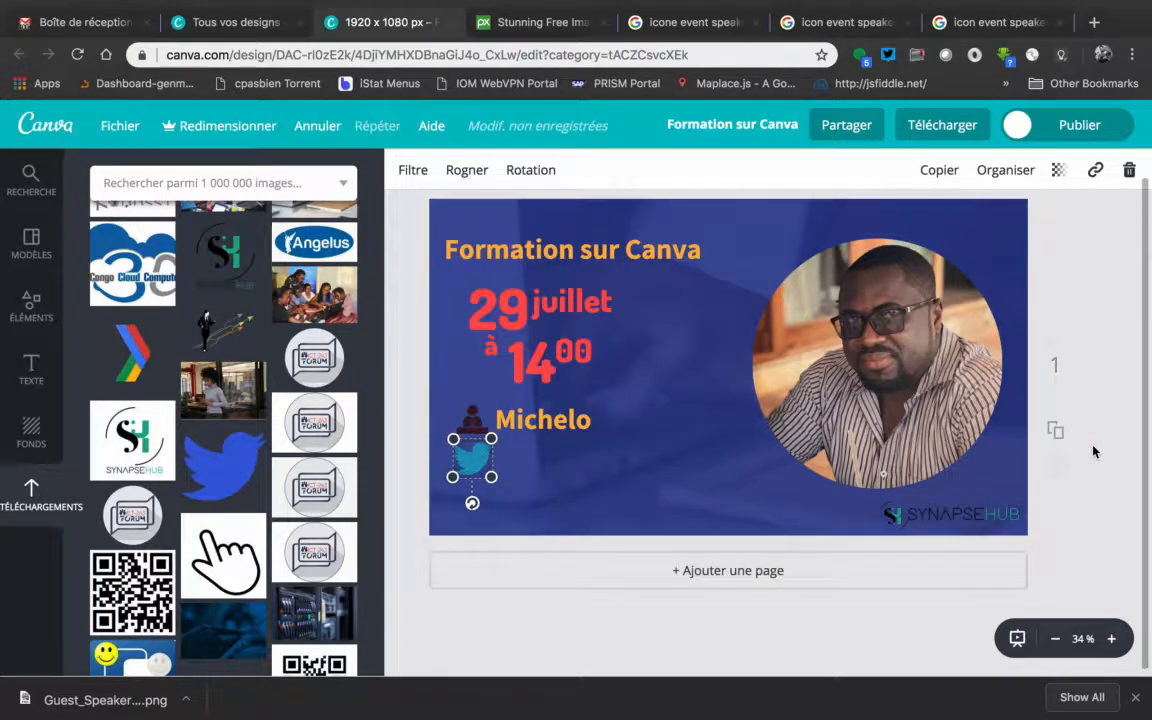
{"action": "left_click_drag", "start_coordinate": [455, 438], "coordinate": [475, 466]}
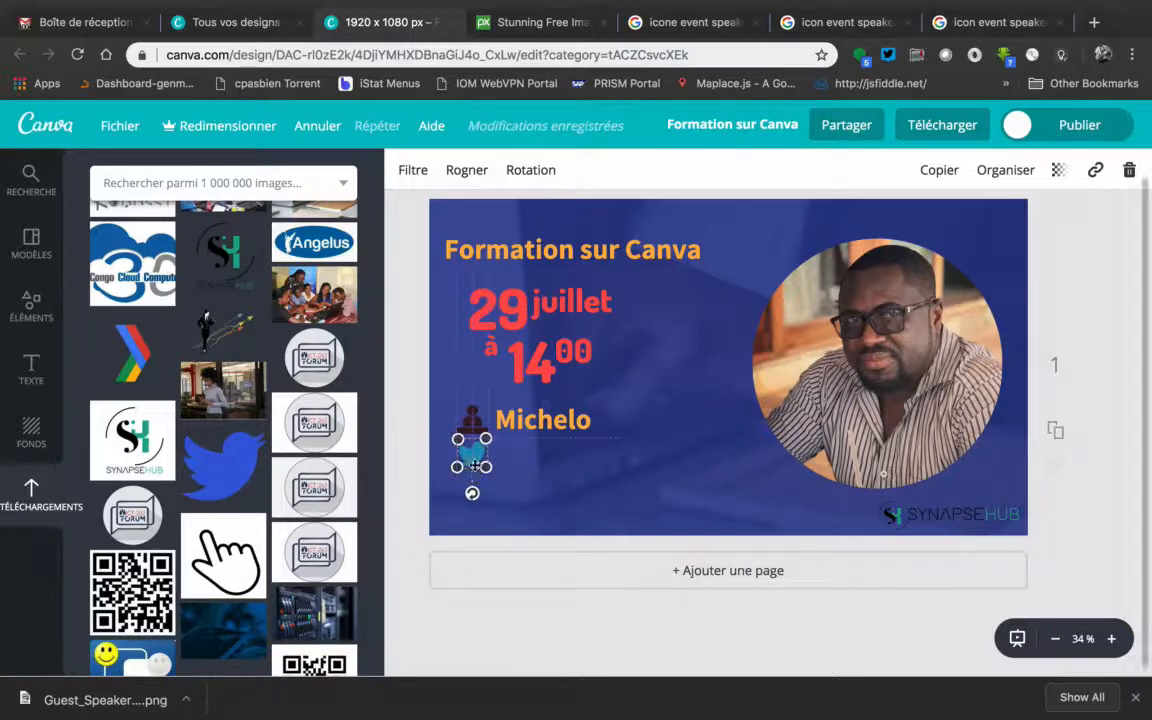
Duplicate the speaker's name text and place the copy directly below it, beside the Twitter bird
{"action": "left_click", "coordinate": [540, 420]}
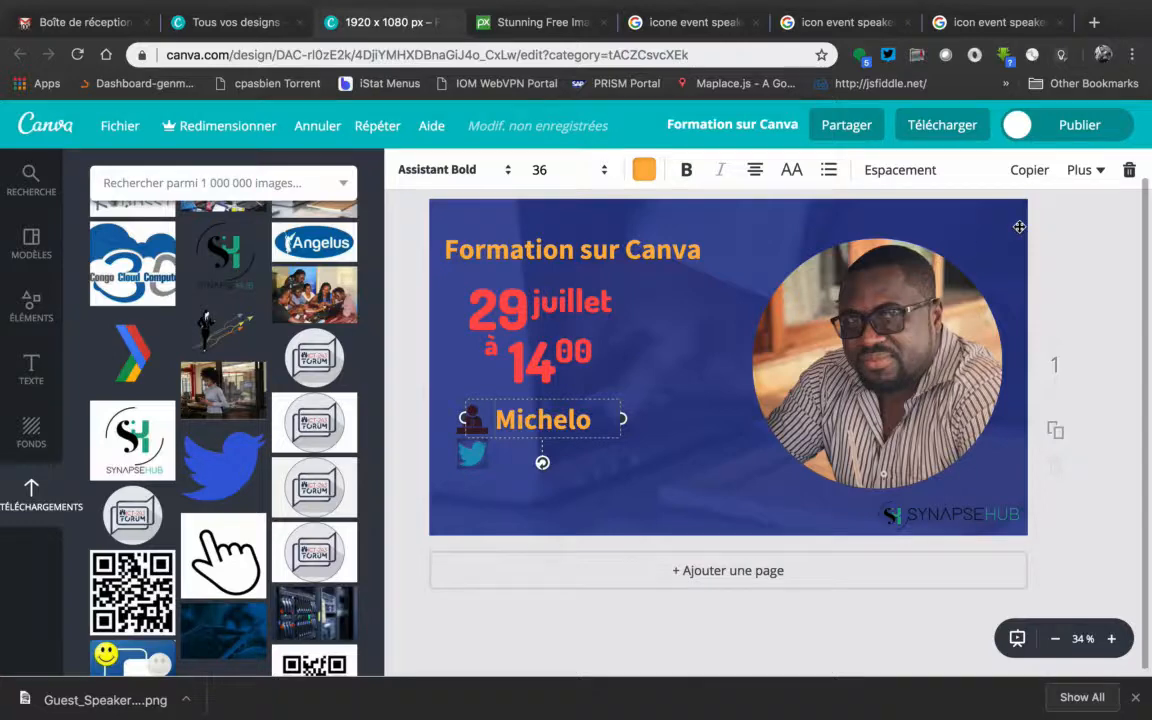
{"action": "left_click", "coordinate": [1030, 170]}
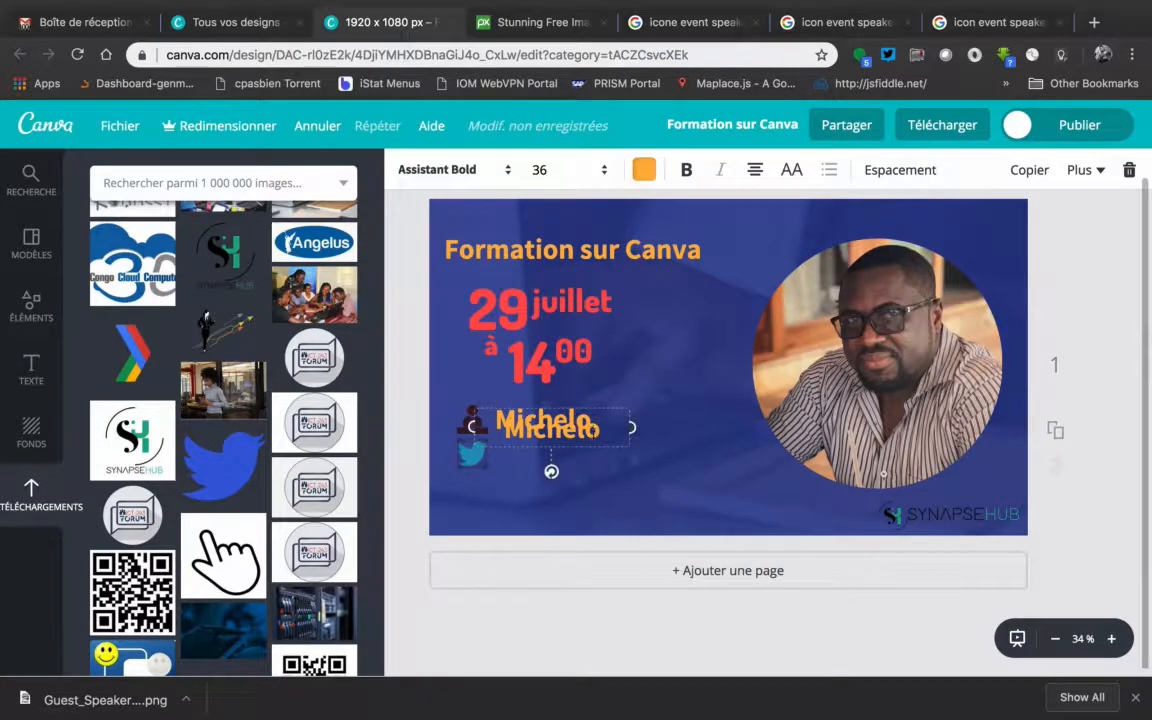
{"action": "left_click_drag", "start_coordinate": [593, 449], "coordinate": [585, 471]}
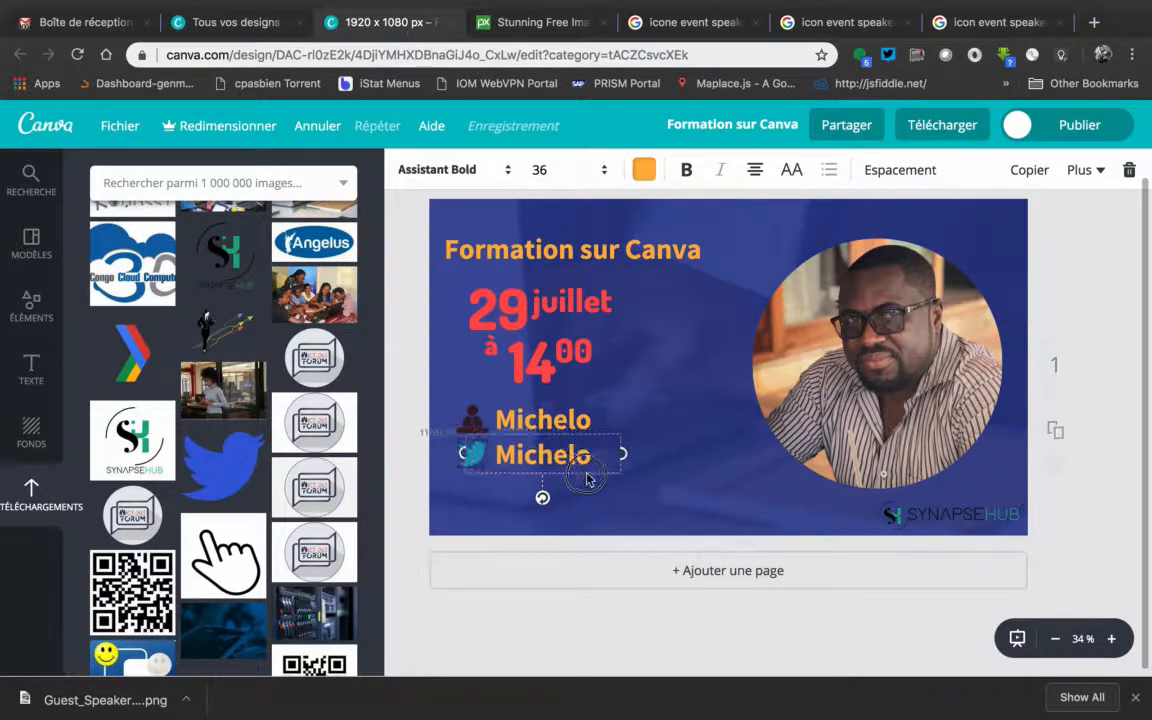
Replace the copied name with the speaker's Twitter handle, and widen its text box so the handle clears the bird icon
{"action": "left_click", "coordinate": [585, 457]}
{"action": "left_click_drag", "start_coordinate": [588, 457], "coordinate": [500, 456]}
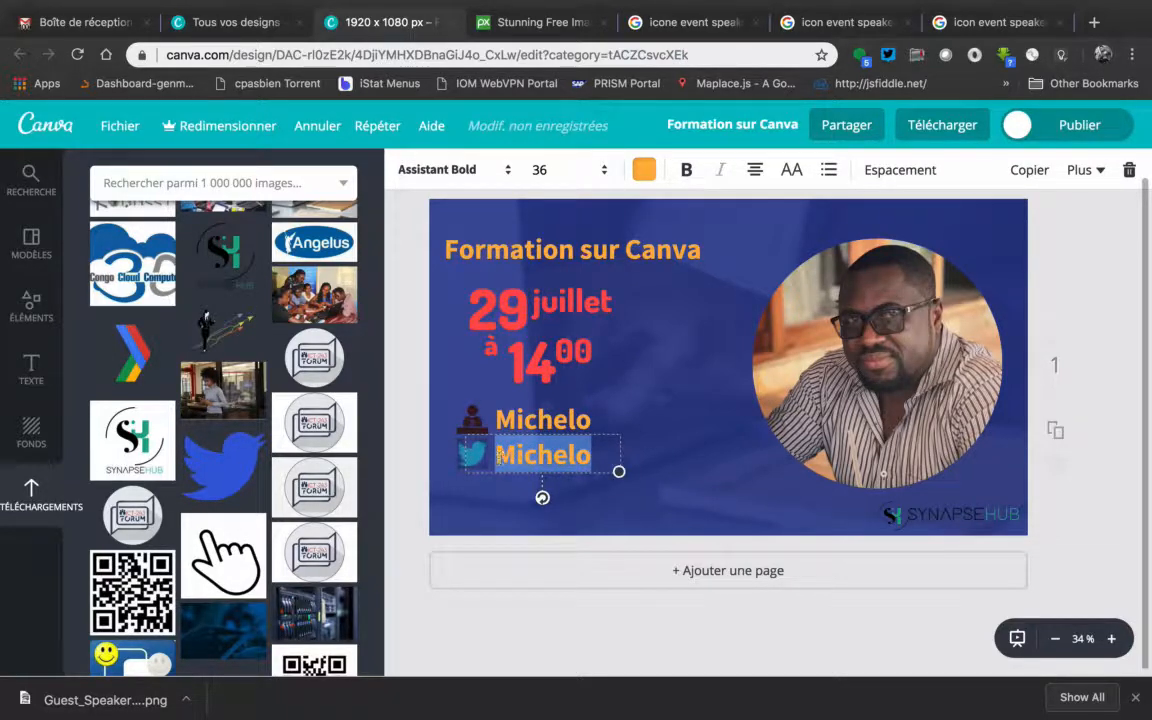
{"action": "type", "text": "@missa"}
{"action": "key", "text": "BackSpace"}
{"action": "key", "text": "BackSpace"}
{"action": "type", "text": "amuna"}
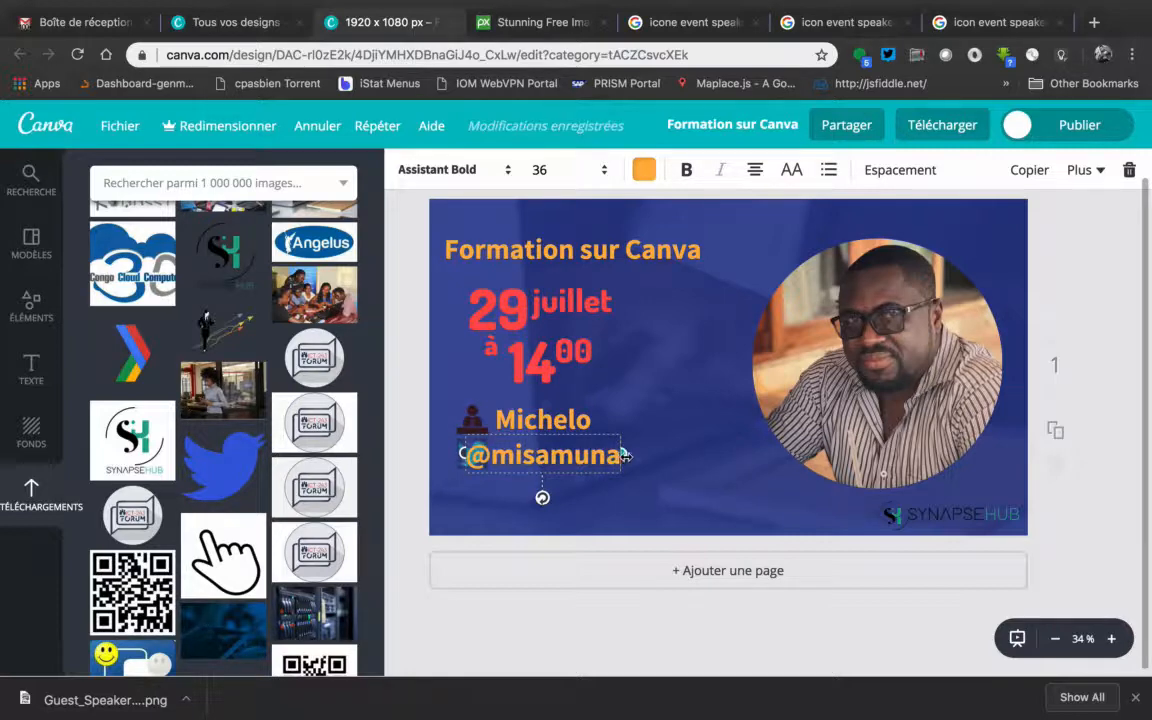
{"action": "left_click_drag", "start_coordinate": [628, 456], "coordinate": [683, 456]}
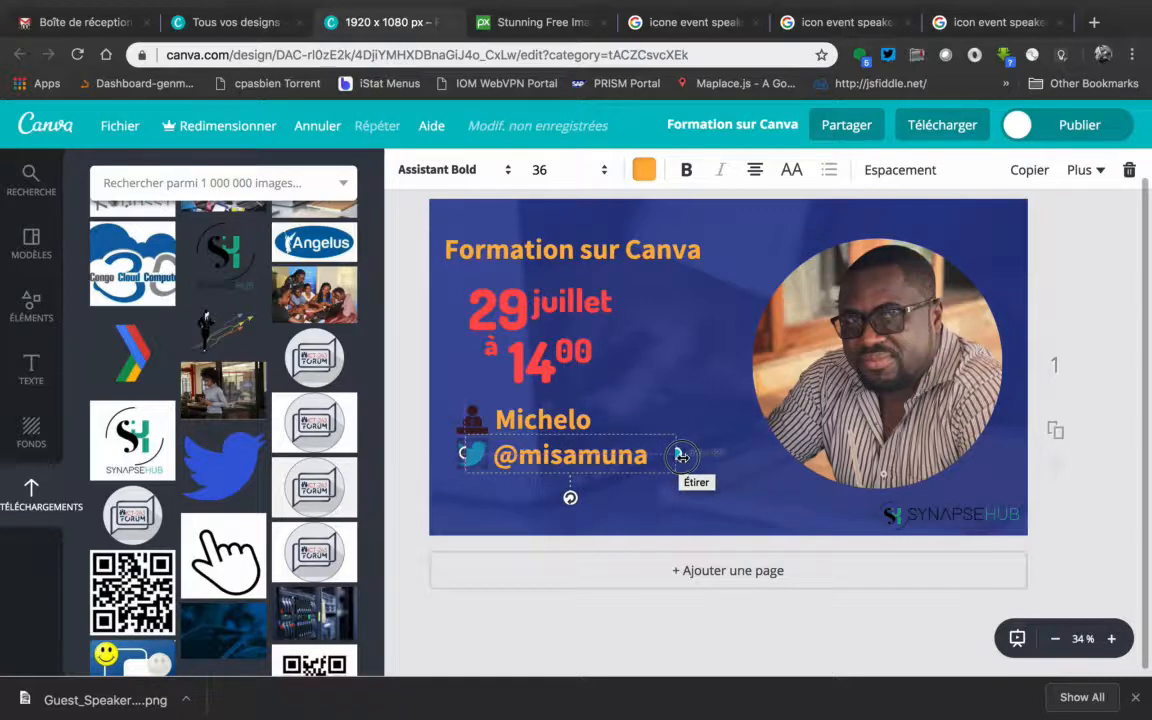
{"action": "left_click", "coordinate": [1120, 381]}
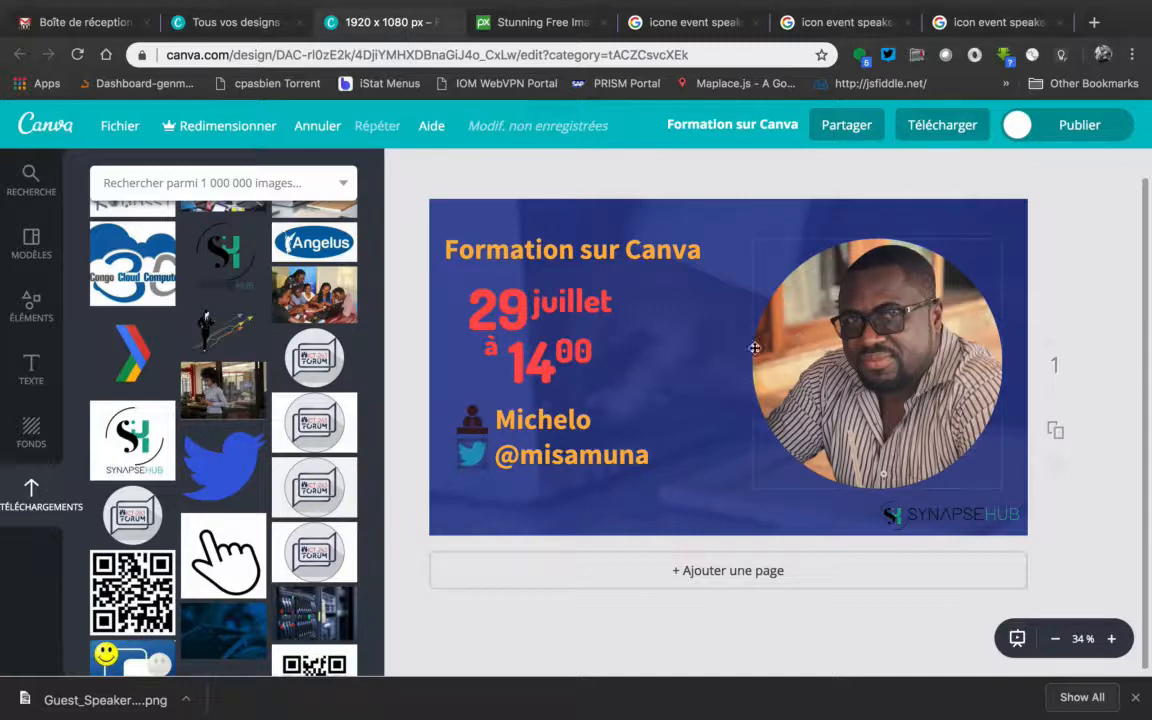
Change the font of the speaker's name to Lato
{"action": "left_click", "coordinate": [519, 418]}
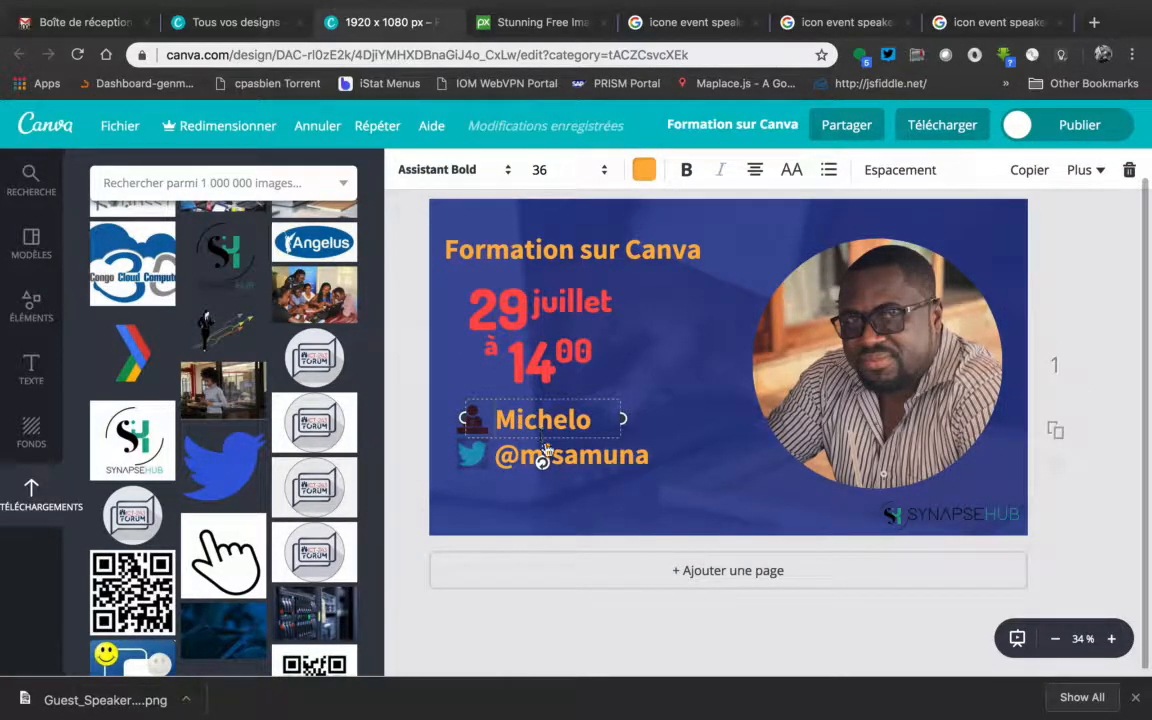
{"action": "left_click", "coordinate": [507, 172]}
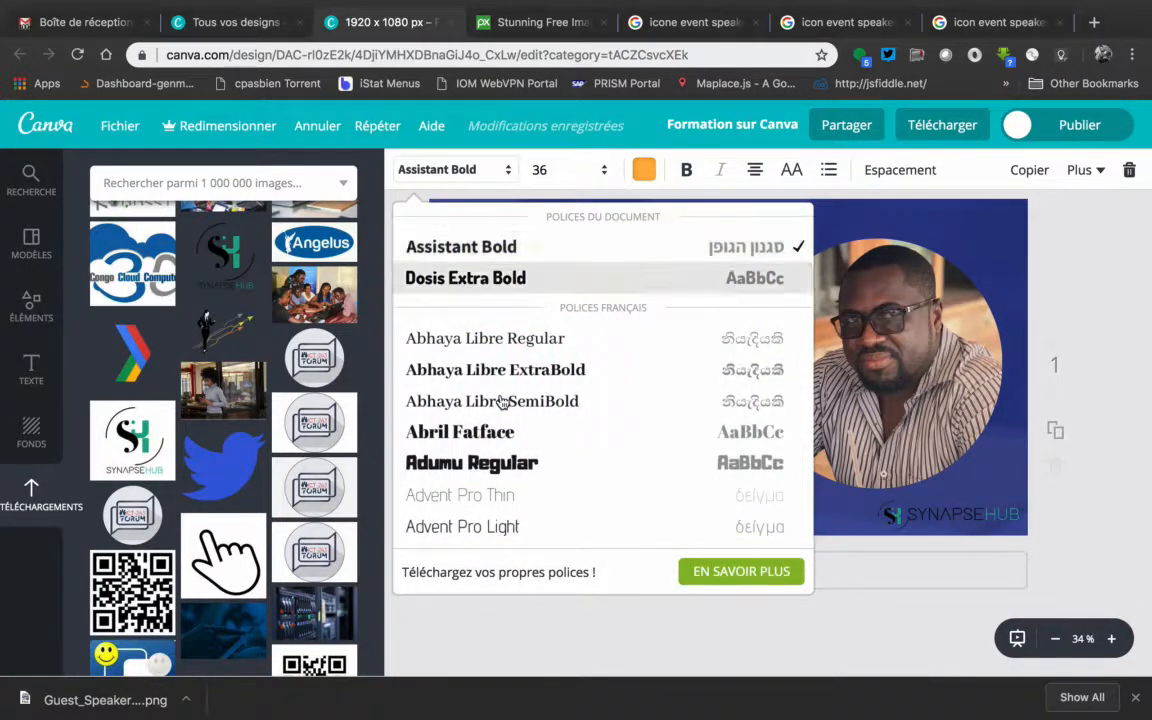
{"action": "scroll", "coordinate": [502, 401], "scroll_direction": "down", "scroll_amount": 6}
{"action": "scroll", "coordinate": [502, 401], "scroll_direction": "down", "scroll_amount": 5}
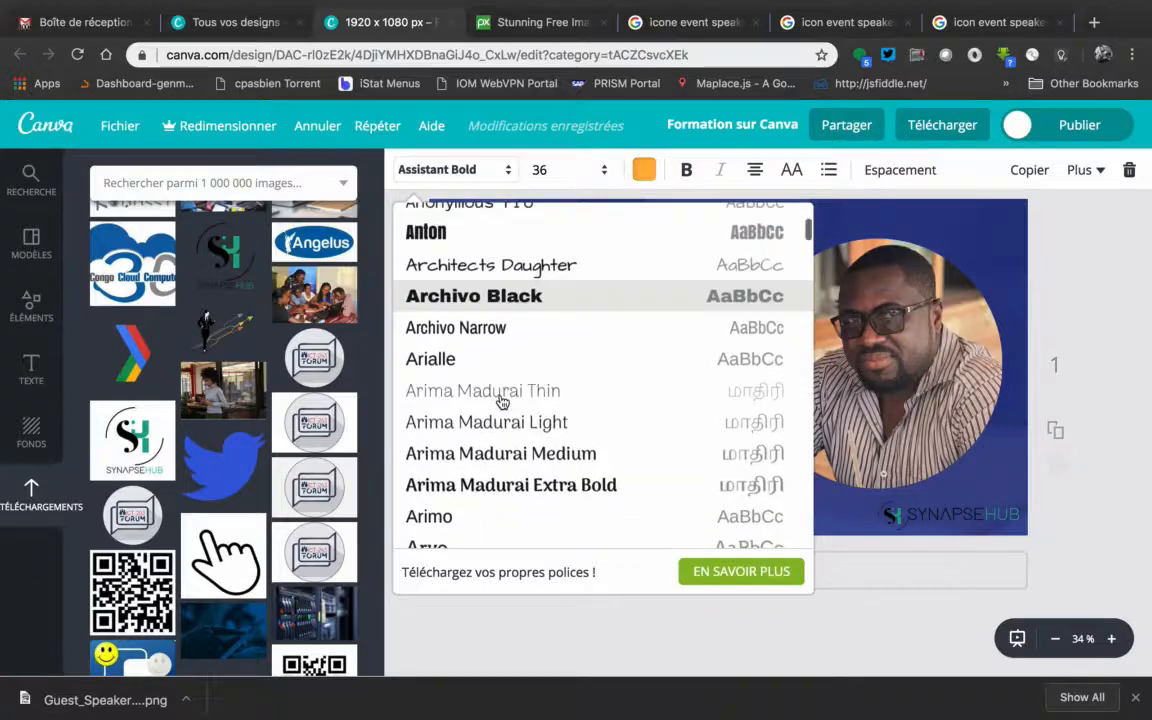
{"action": "scroll", "coordinate": [502, 401], "scroll_direction": "down", "scroll_amount": 5}
{"action": "scroll", "coordinate": [502, 401], "scroll_direction": "down", "scroll_amount": 3}
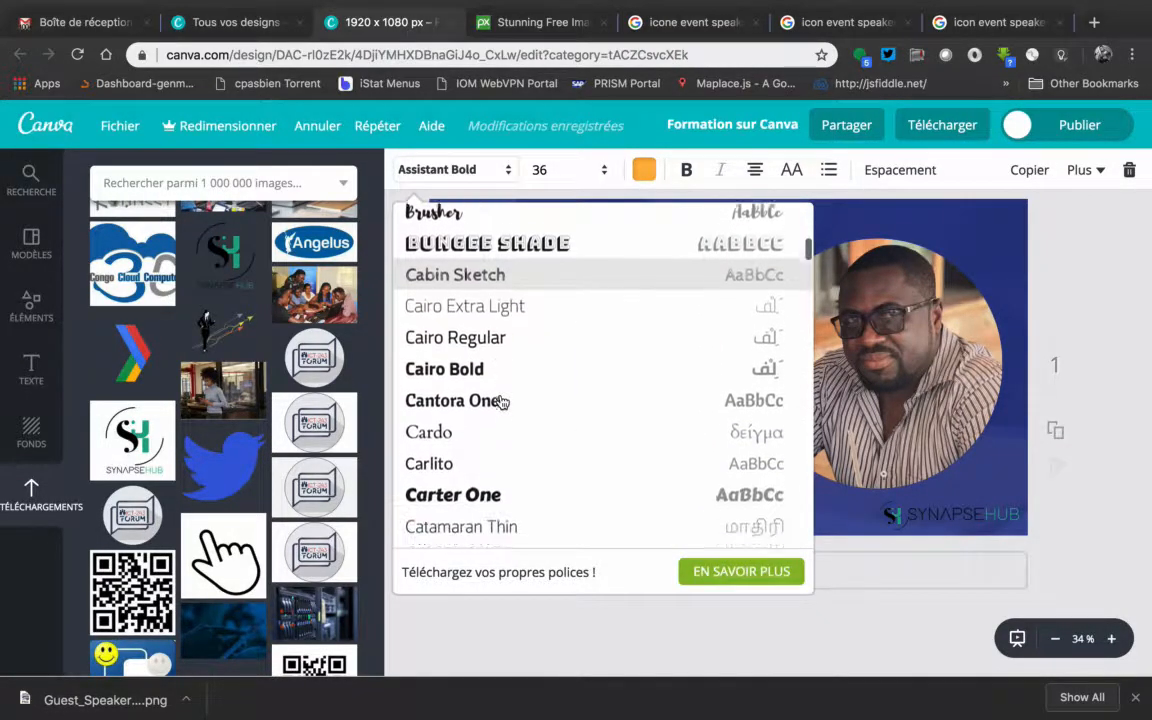
{"action": "scroll", "coordinate": [502, 401], "scroll_direction": "down", "scroll_amount": 6}
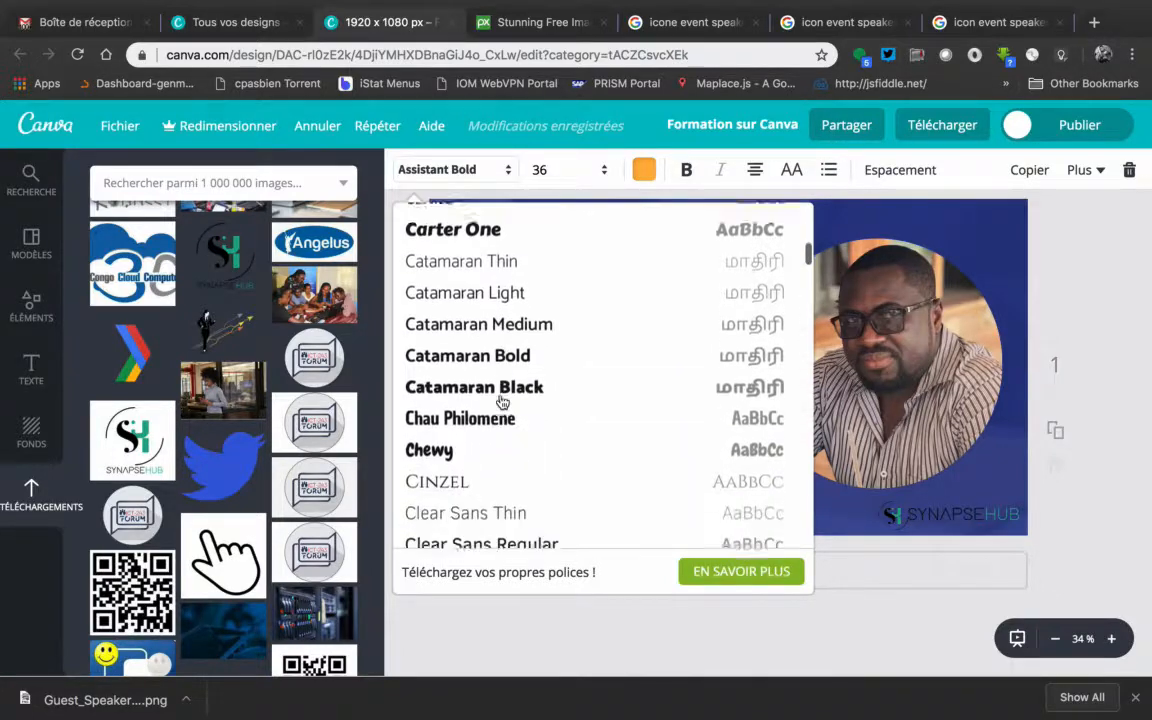
{"action": "scroll", "coordinate": [502, 401], "scroll_direction": "down", "scroll_amount": 1}
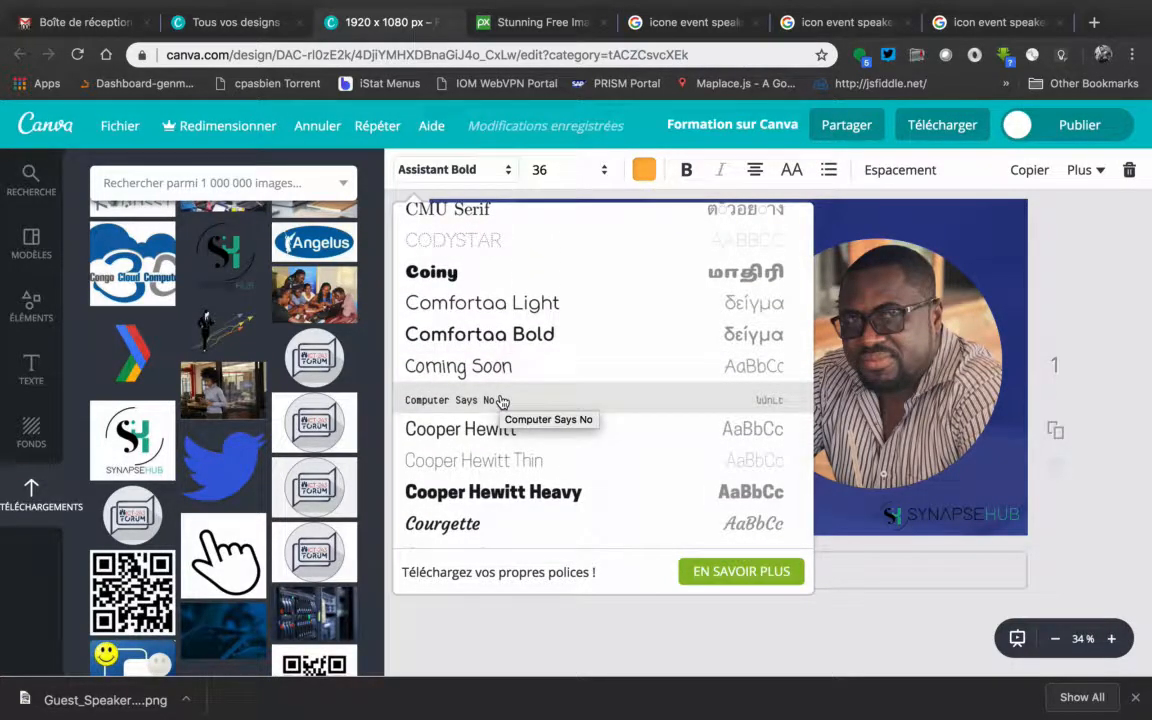
{"action": "scroll", "coordinate": [498, 429], "scroll_direction": "down", "scroll_amount": 9}
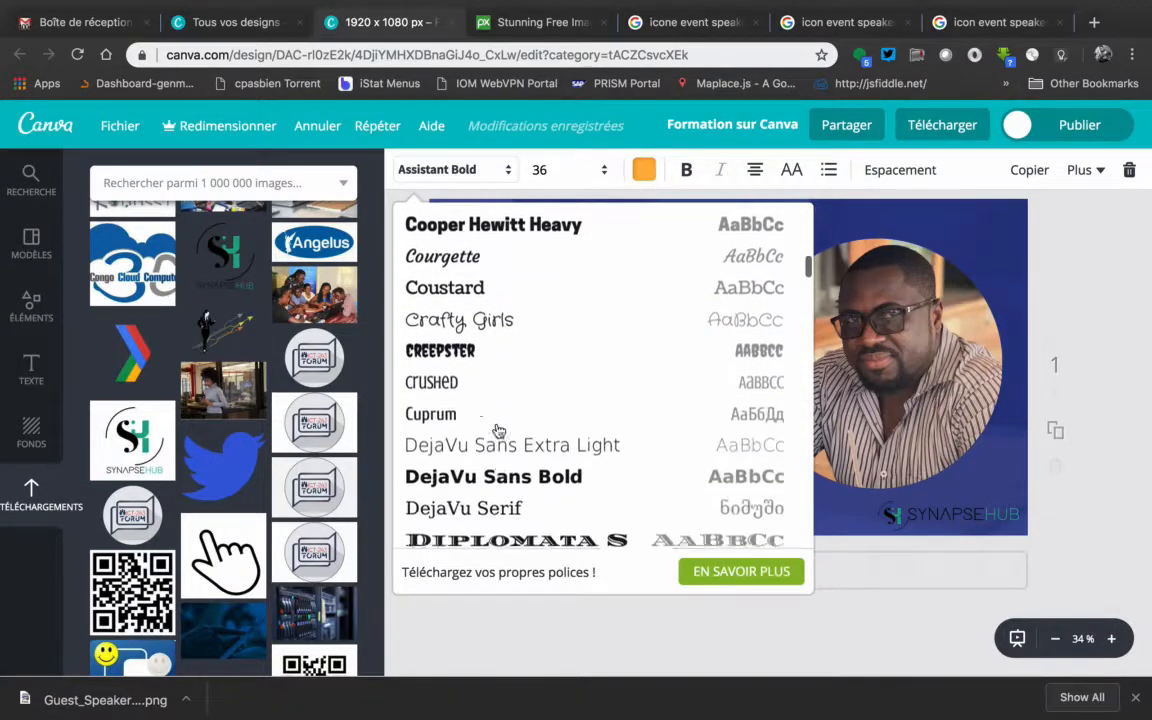
{"action": "scroll", "coordinate": [498, 429], "scroll_direction": "down", "scroll_amount": 6}
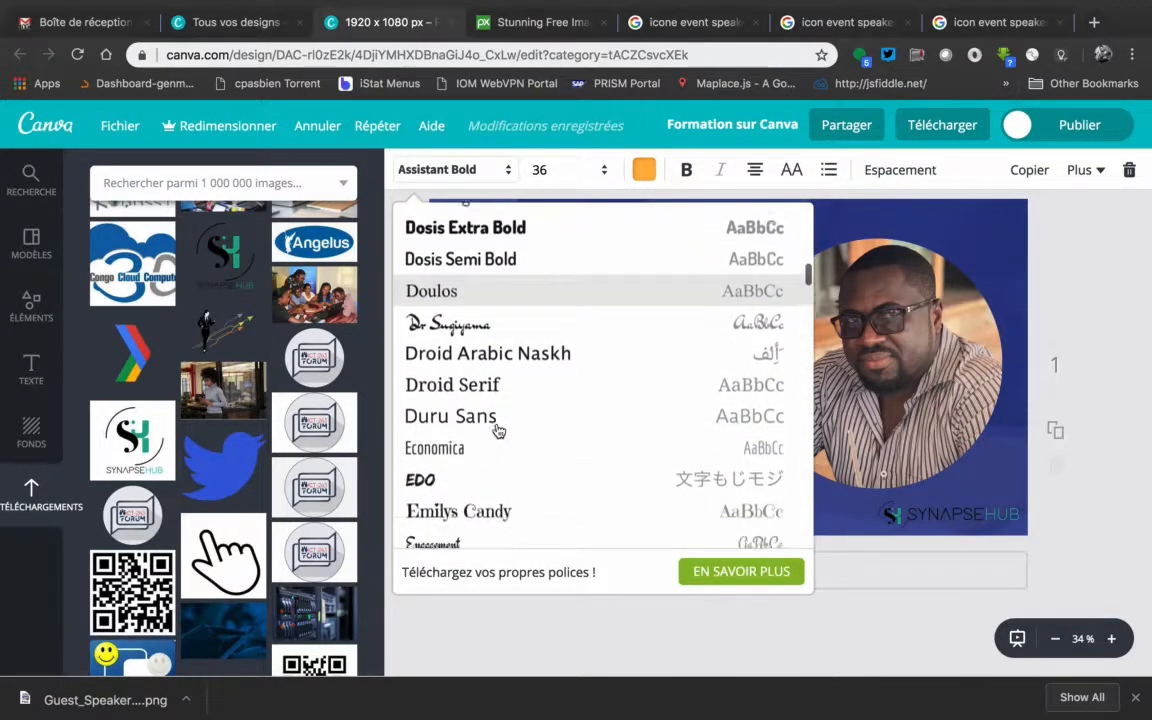
{"action": "scroll", "coordinate": [498, 429], "scroll_direction": "down", "scroll_amount": 5}
{"action": "scroll", "coordinate": [498, 430], "scroll_direction": "down", "scroll_amount": 6}
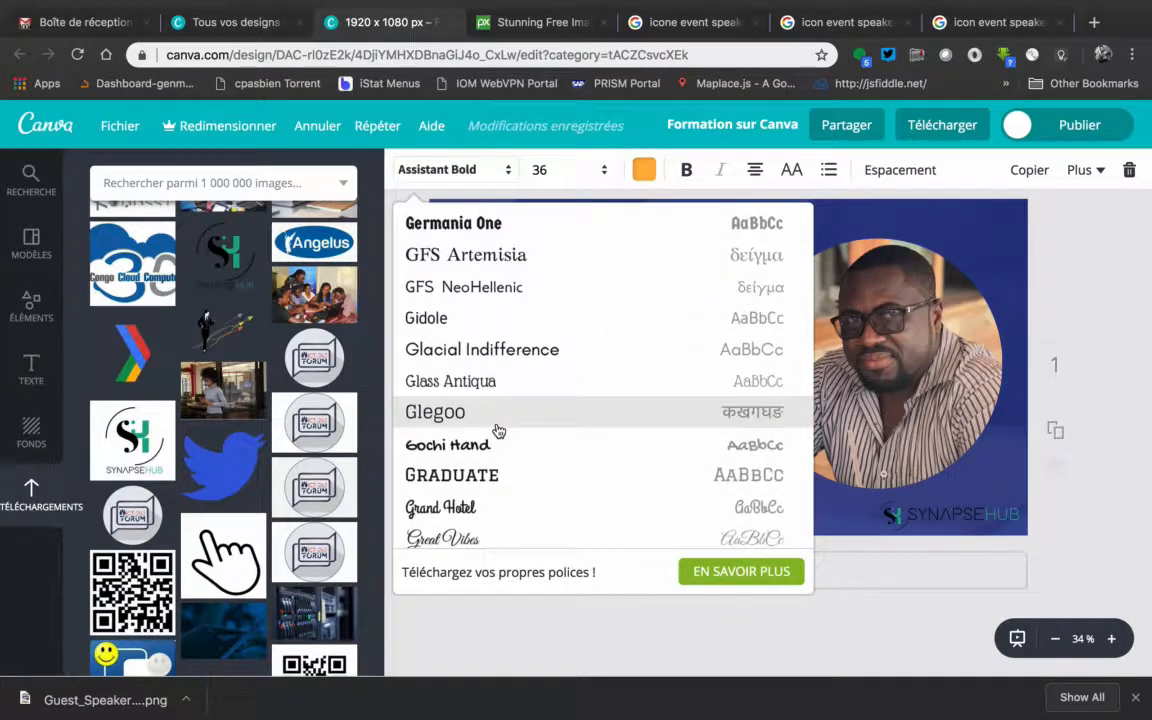
{"action": "scroll", "coordinate": [498, 430], "scroll_direction": "down", "scroll_amount": 5}
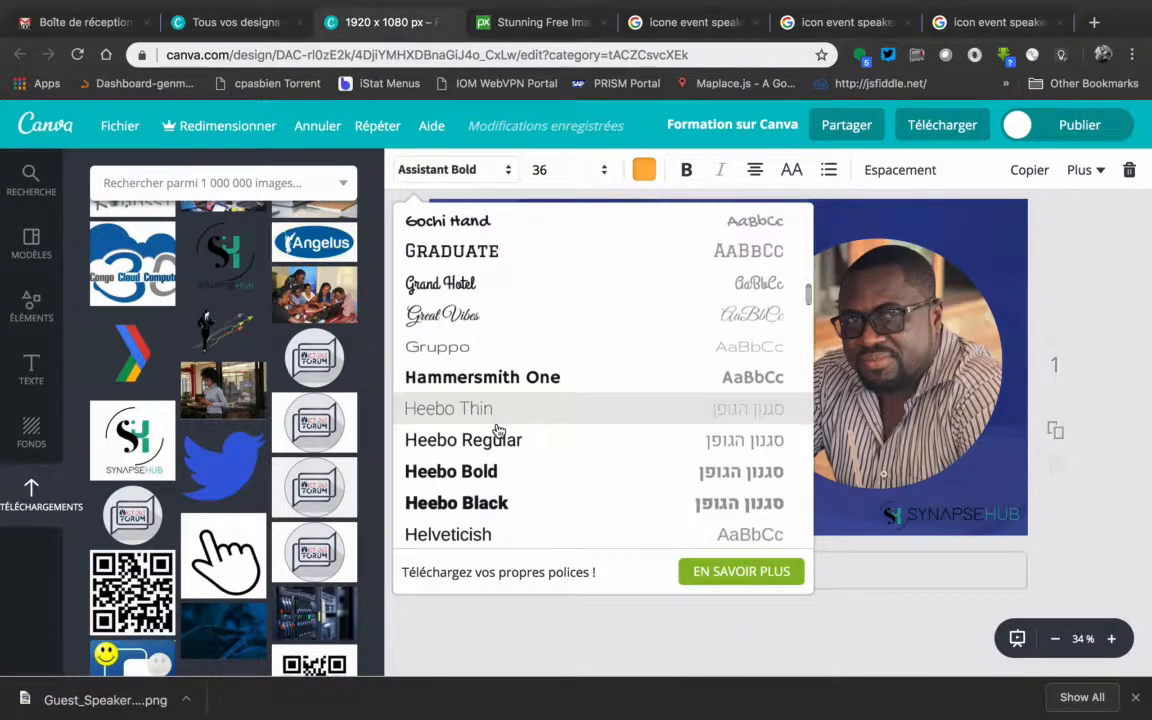
{"action": "scroll", "coordinate": [498, 430], "scroll_direction": "down", "scroll_amount": 8}
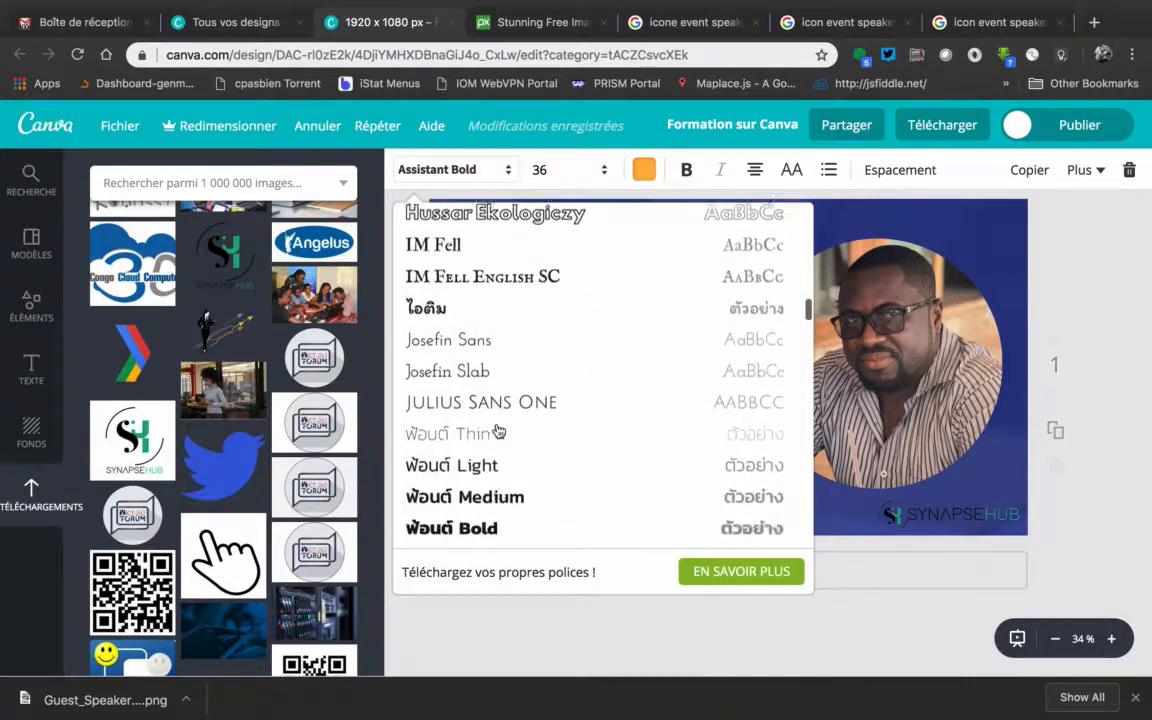
{"action": "scroll", "coordinate": [498, 430], "scroll_direction": "down", "scroll_amount": 3}
{"action": "scroll", "coordinate": [498, 430], "scroll_direction": "down", "scroll_amount": 10}
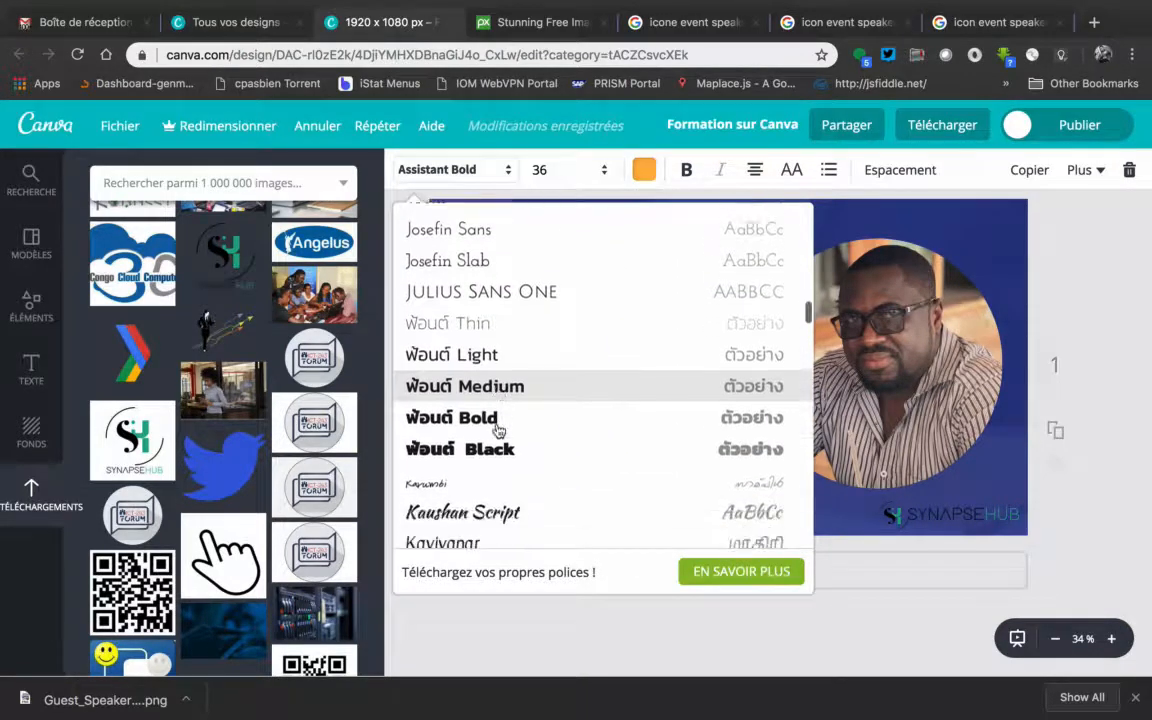
{"action": "scroll", "coordinate": [490, 430], "scroll_direction": "up", "scroll_amount": 3}
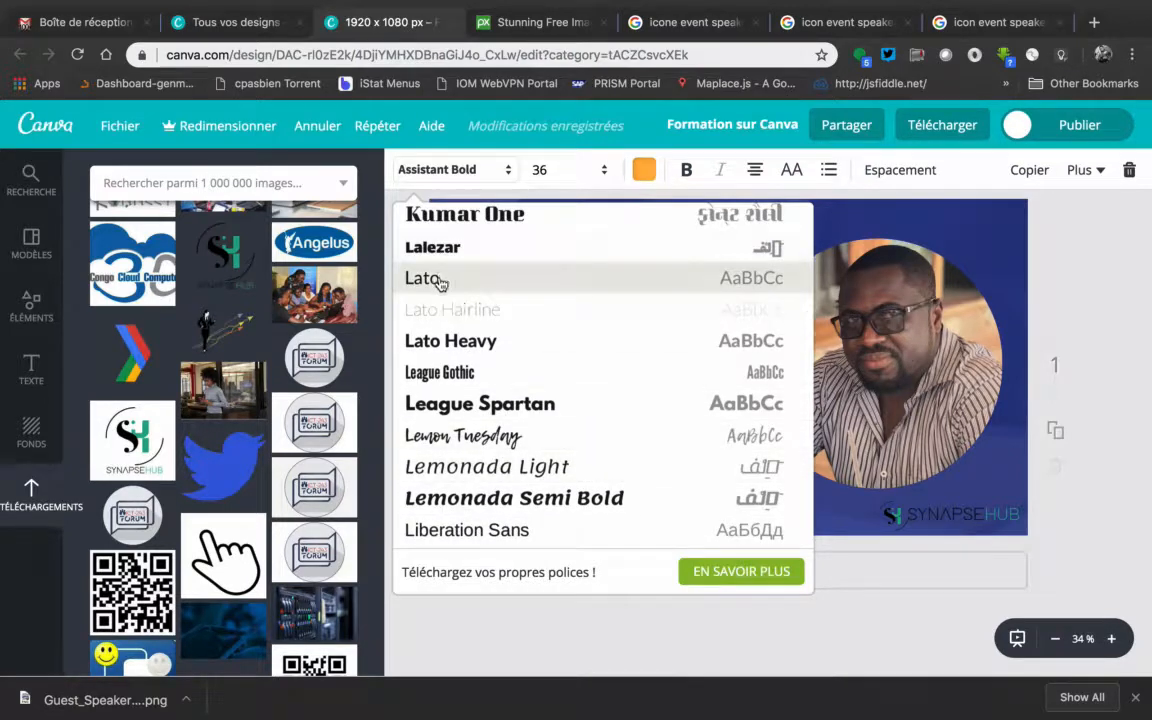
{"action": "left_click", "coordinate": [438, 281]}
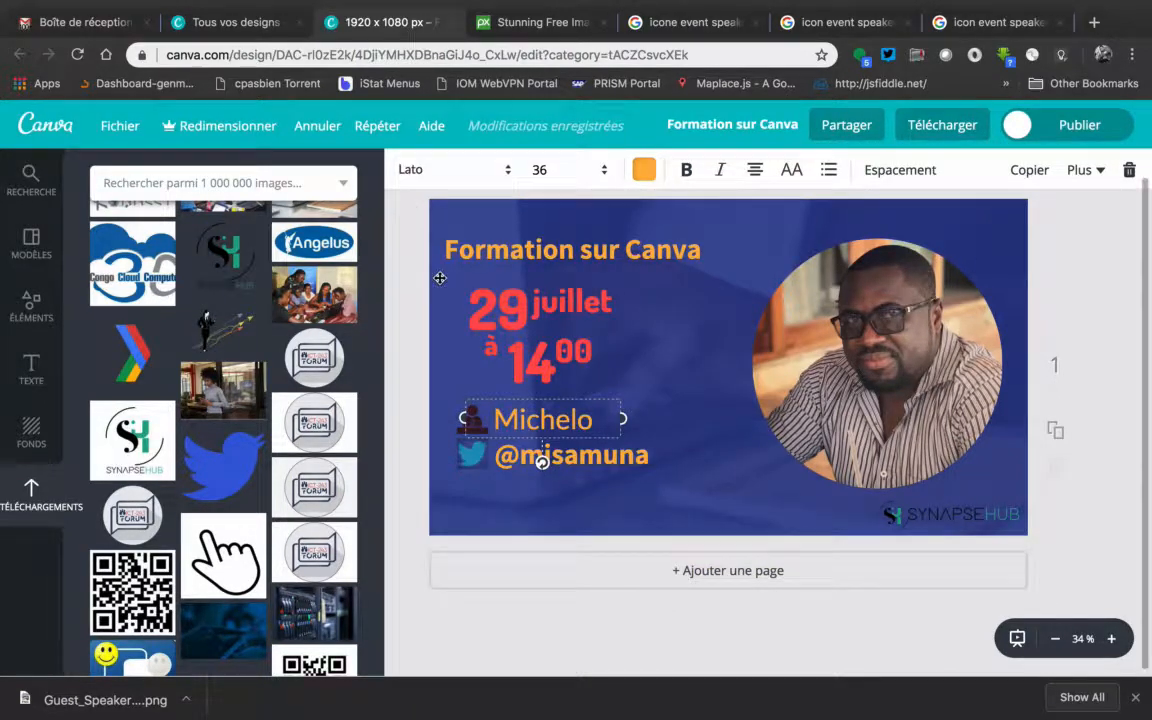
Set the speaker's name to size 28 and move it slightly down to line up with the speaker icon
{"action": "left_click", "coordinate": [604, 172]}
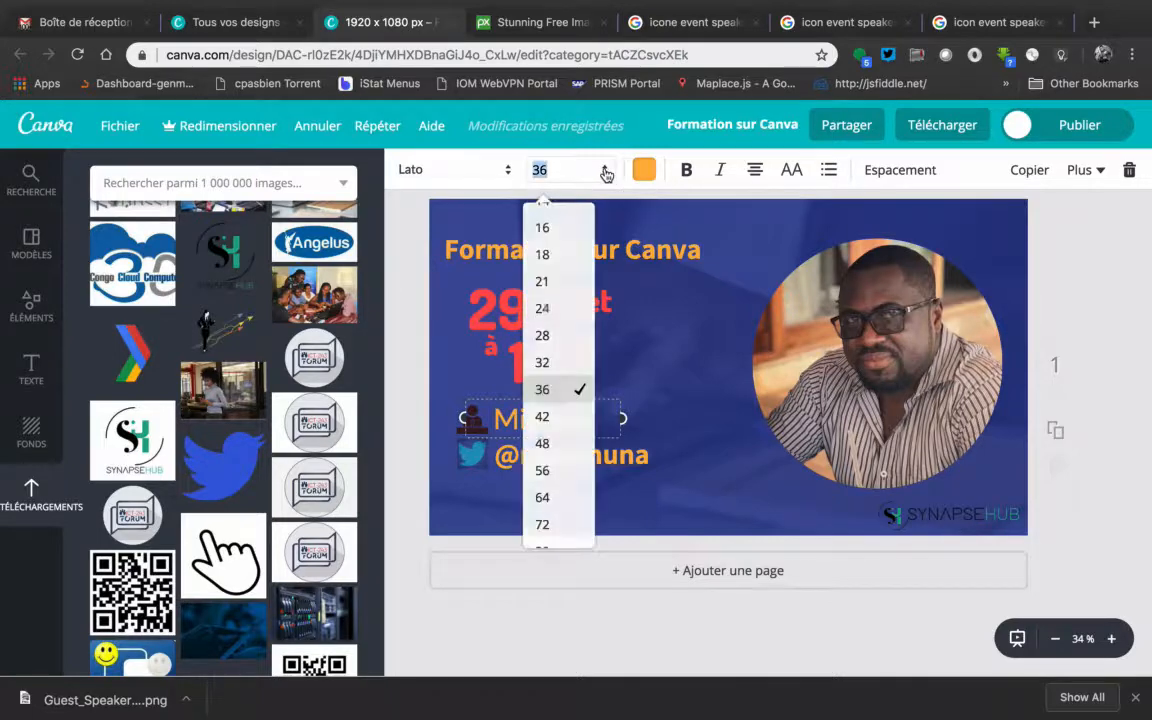
{"action": "left_click", "coordinate": [558, 340]}
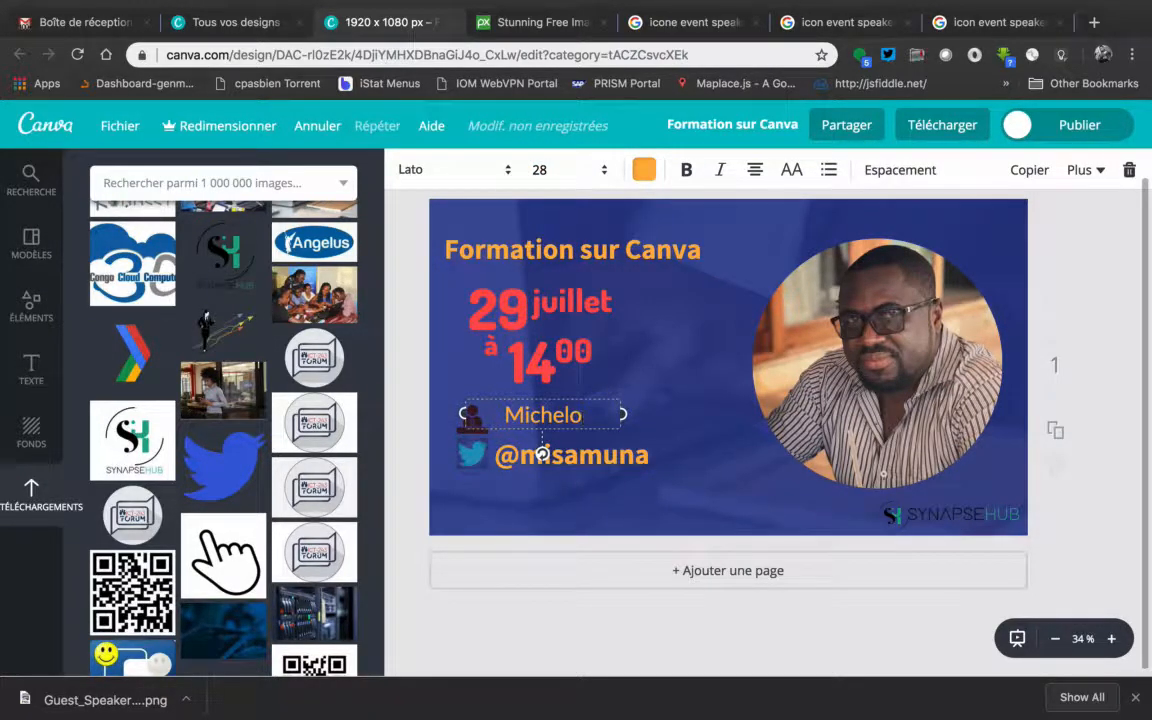
{"action": "left_click_drag", "start_coordinate": [586, 430], "coordinate": [580, 440]}
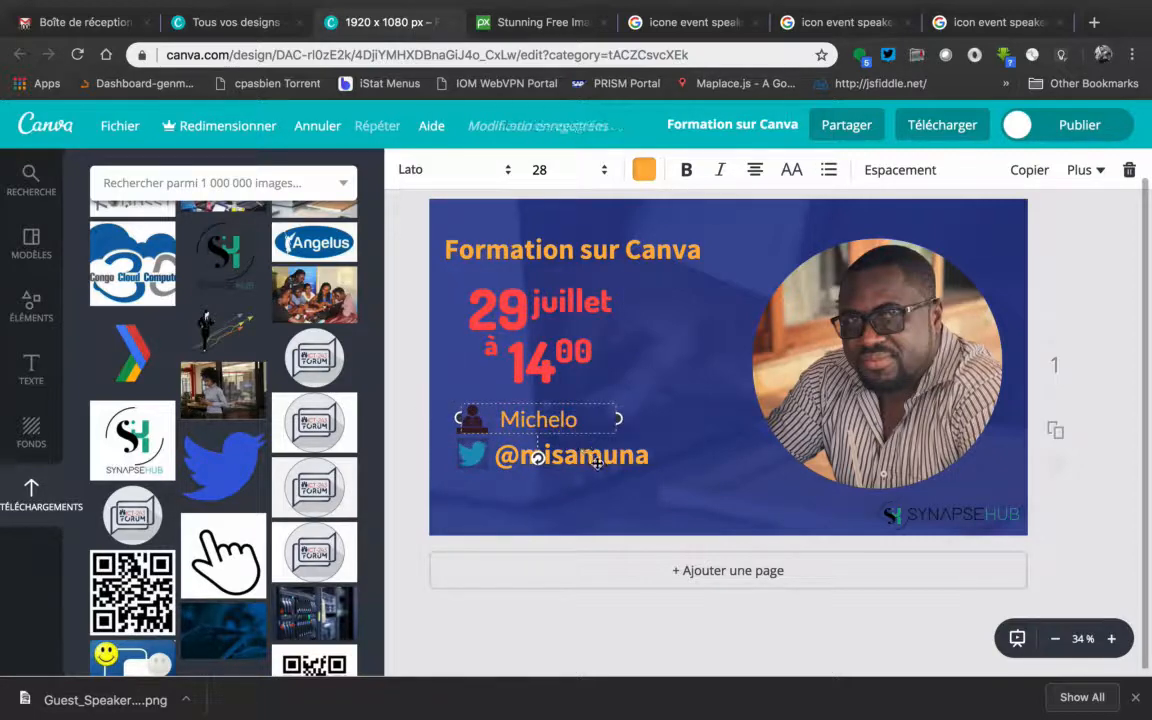
Format the Twitter handle text in Lato at size 28
{"action": "left_click", "coordinate": [565, 455]}
{"action": "left_click", "coordinate": [479, 180]}
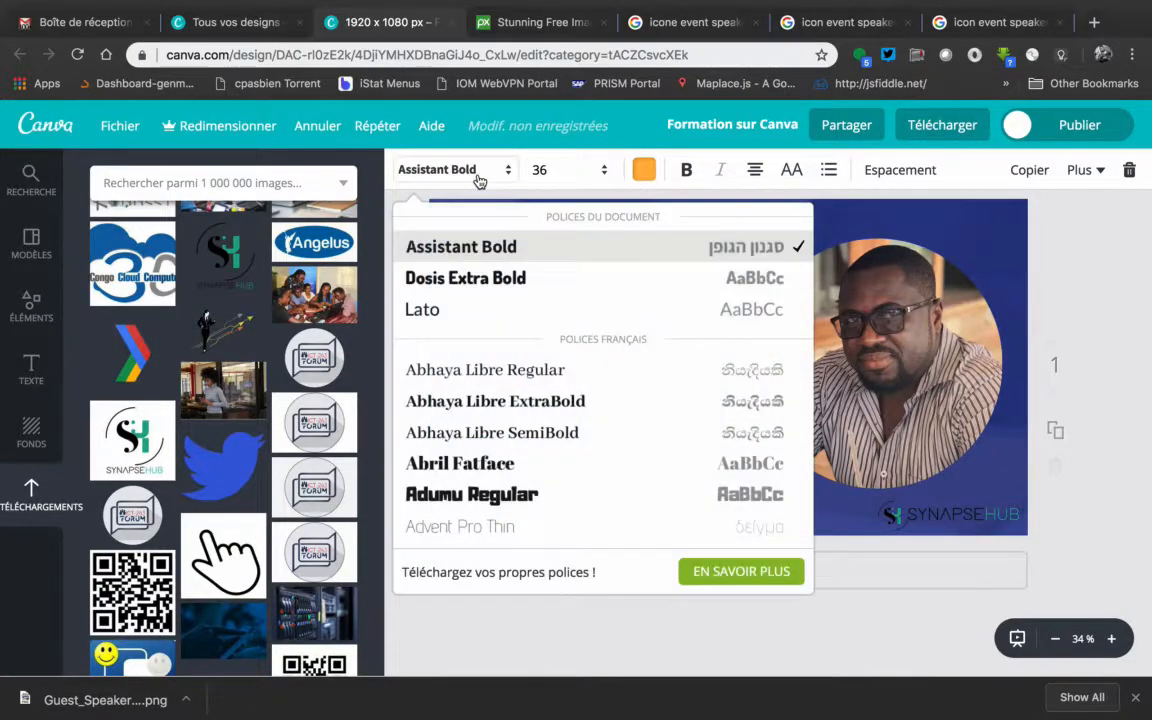
{"action": "left_click", "coordinate": [476, 310]}
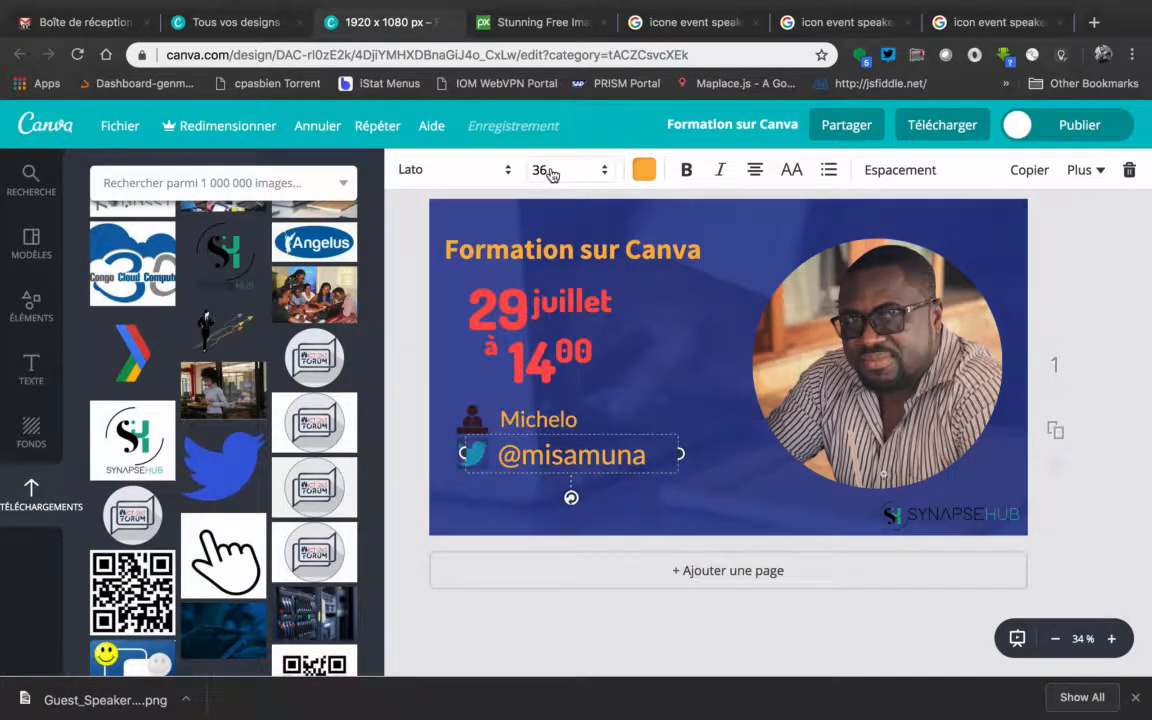
{"action": "left_click", "coordinate": [546, 171]}
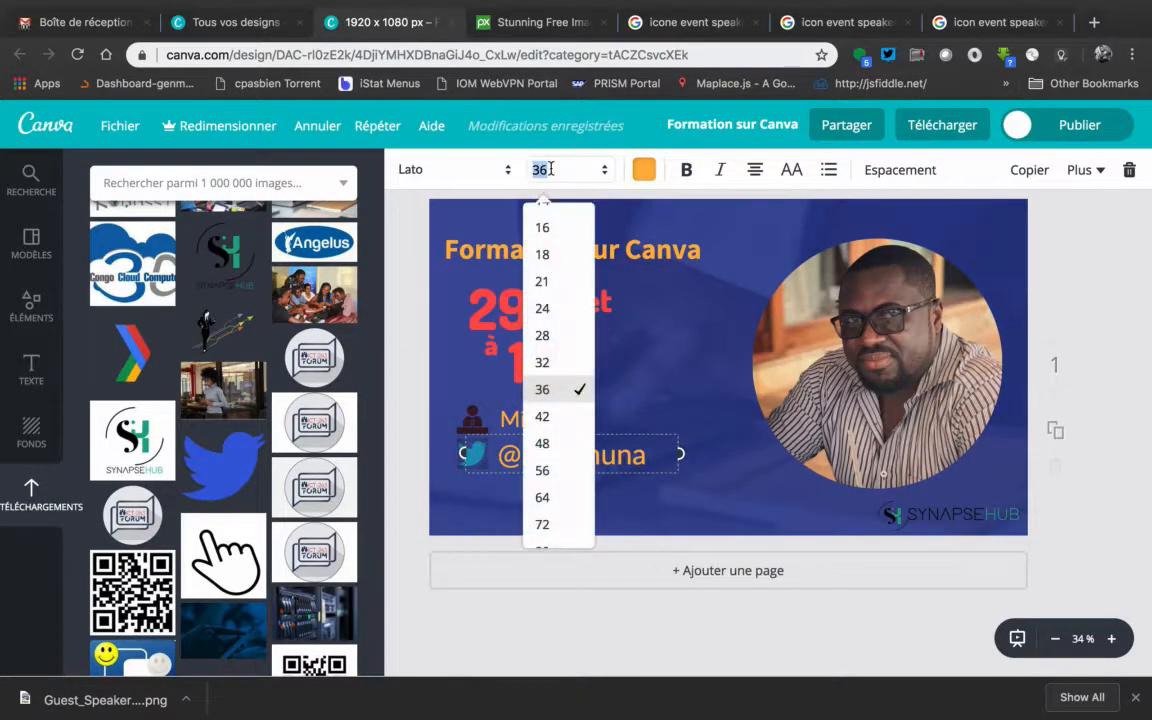
{"action": "left_click", "coordinate": [562, 337]}
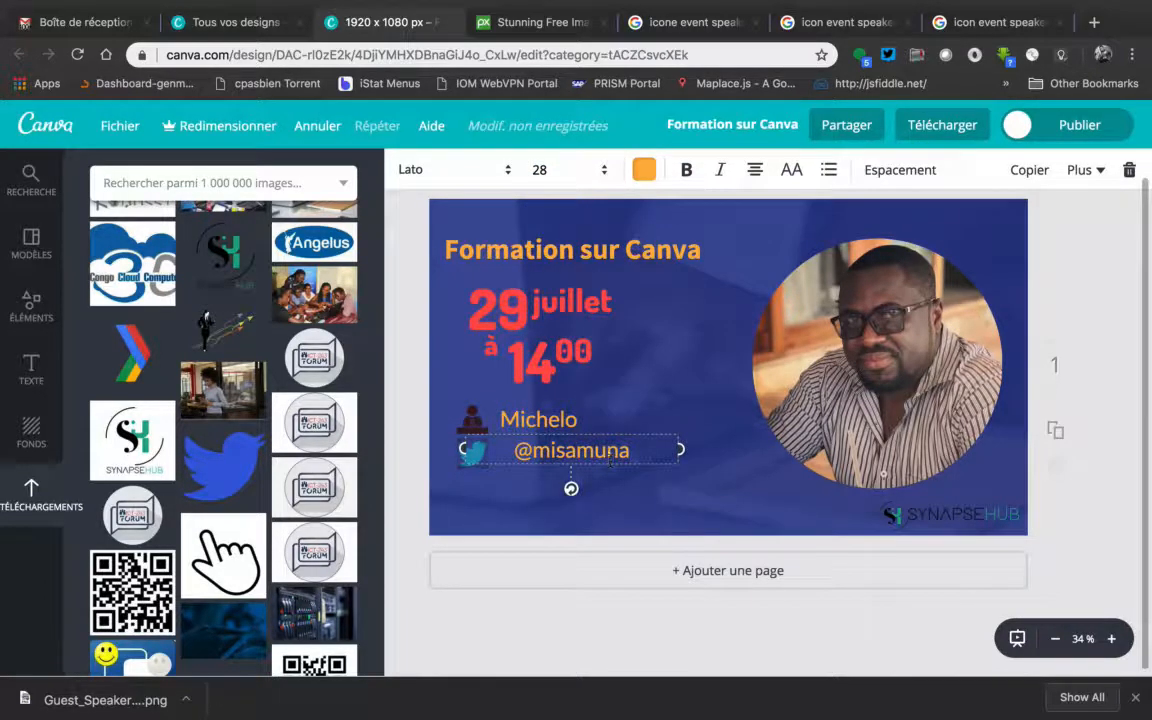
Move the Twitter handle next to the bird icon so that it starts directly under the speaker's name
{"action": "double_click", "coordinate": [600, 470]}
{"action": "left_click_drag", "start_coordinate": [600, 472], "coordinate": [588, 470]}
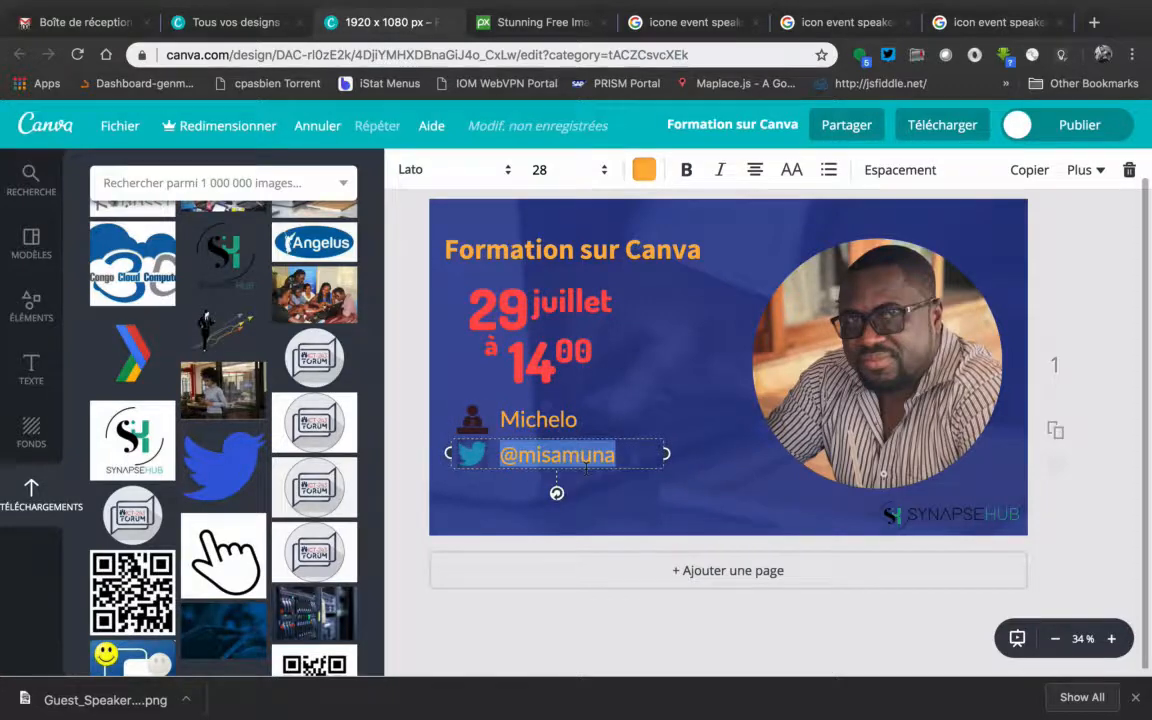
{"action": "left_click", "coordinate": [1108, 427]}
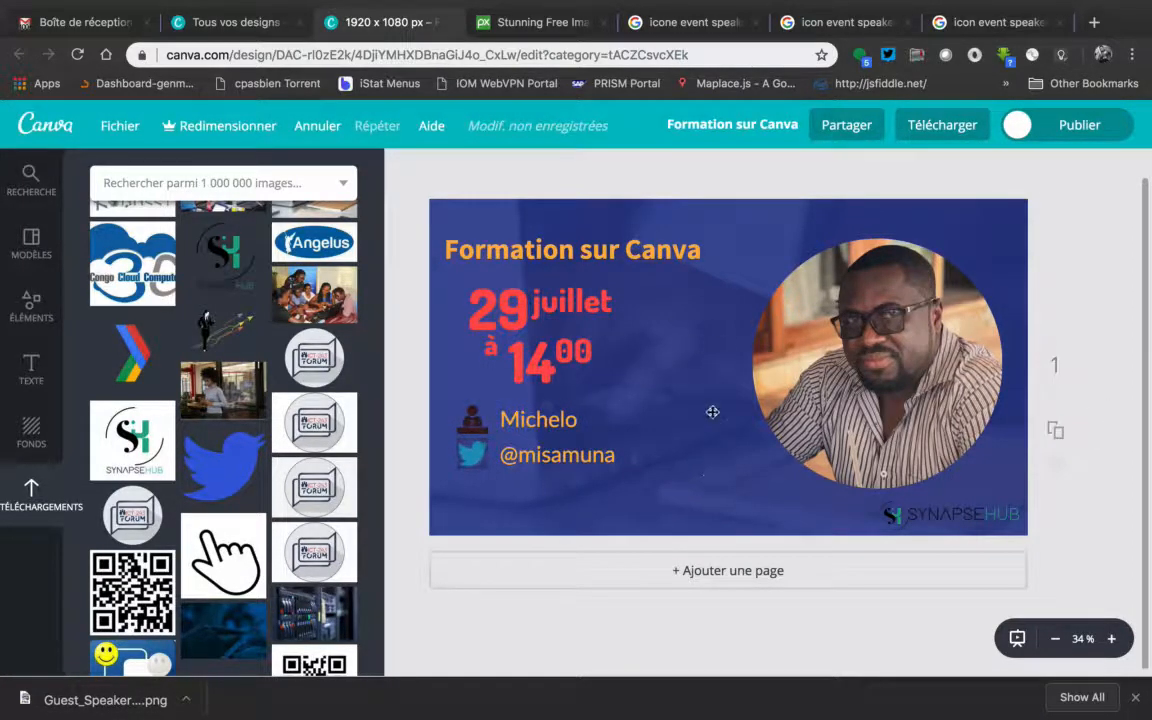
{"action": "left_click", "coordinate": [477, 429]}
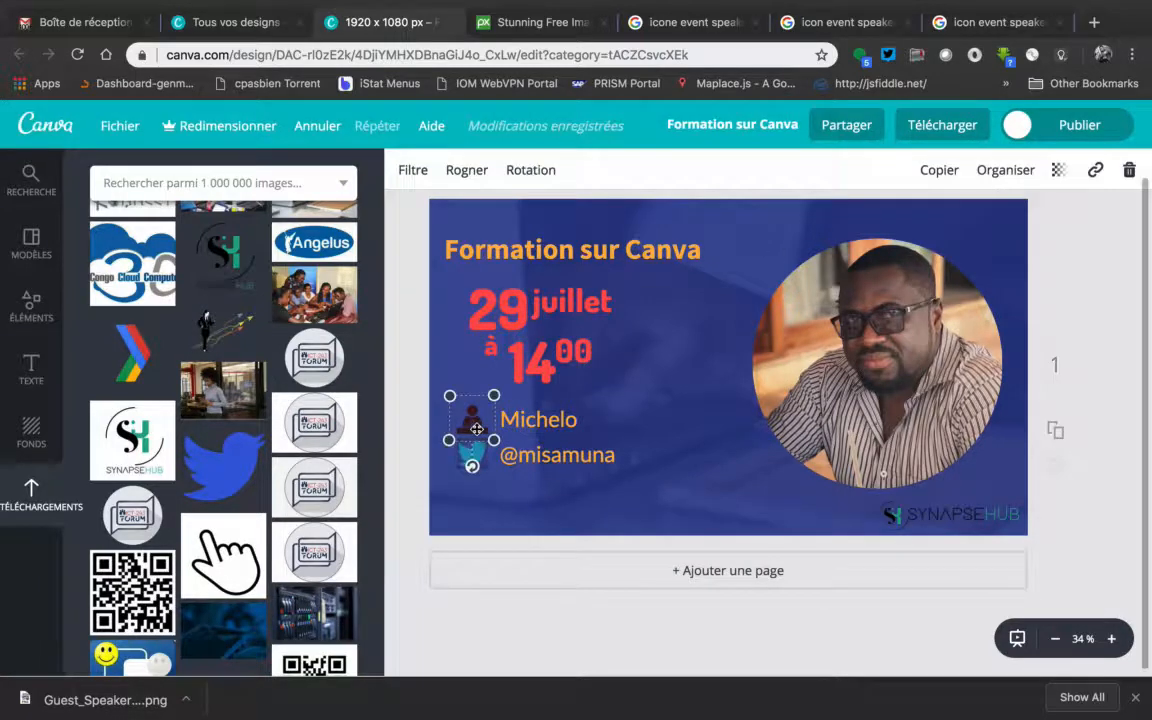
{"action": "left_click", "coordinate": [516, 419], "text": "shift"}
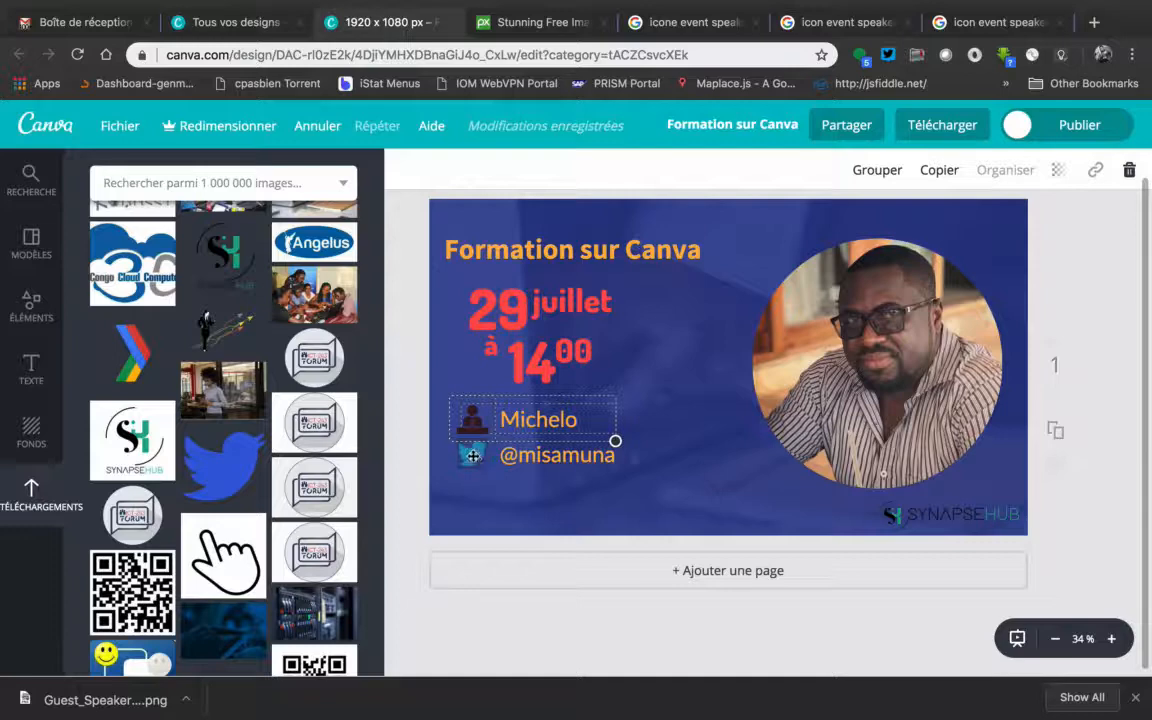
{"action": "left_click", "coordinate": [1090, 291]}
Nudge the Twitter handle up slightly beside the bird icon and clear the selection
{"action": "left_click", "coordinate": [562, 458]}
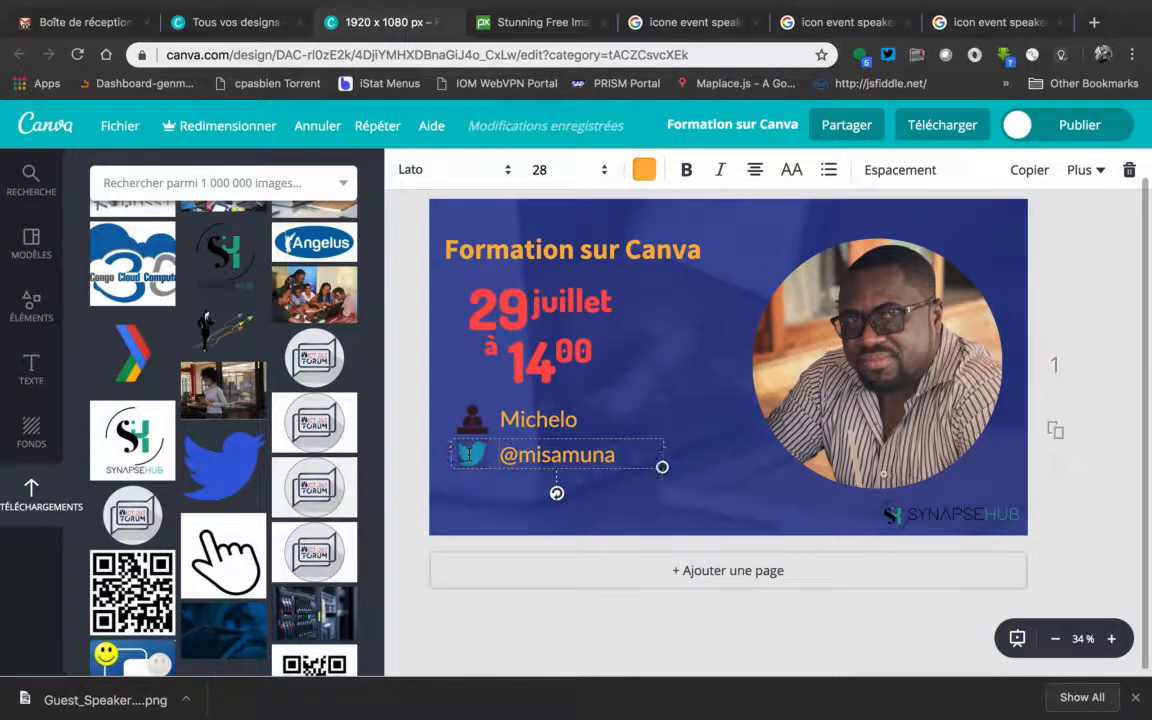
{"action": "key", "text": "Up"}
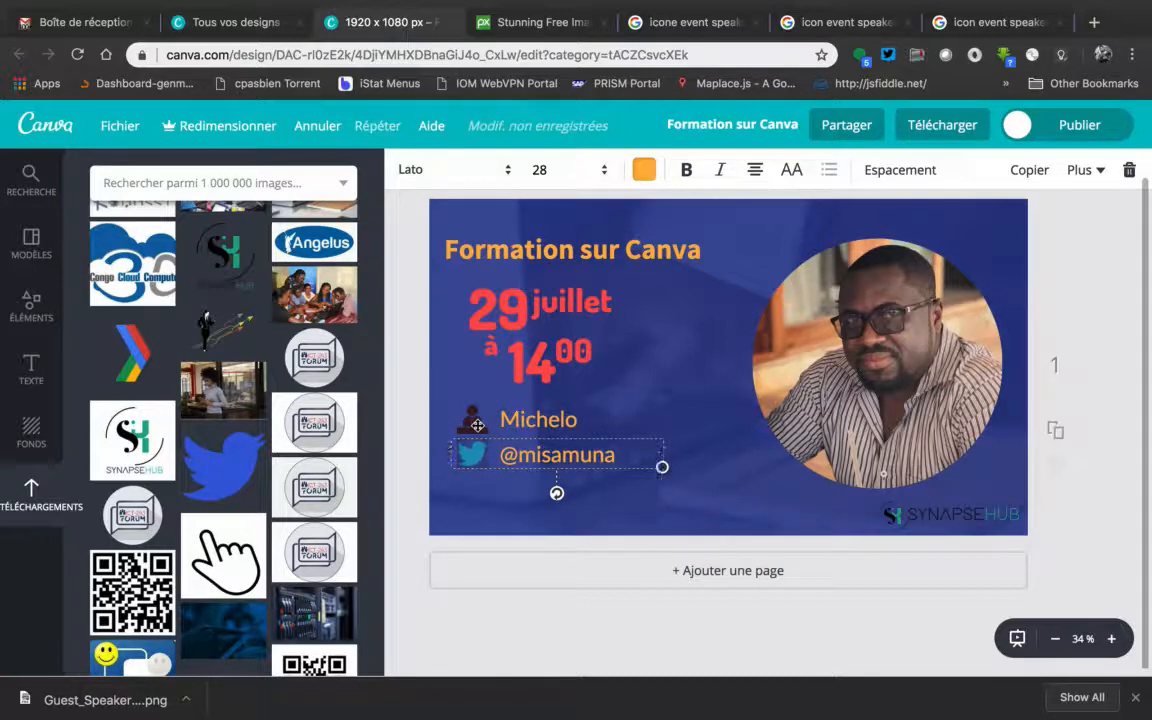
{"action": "left_click", "coordinate": [520, 420]}
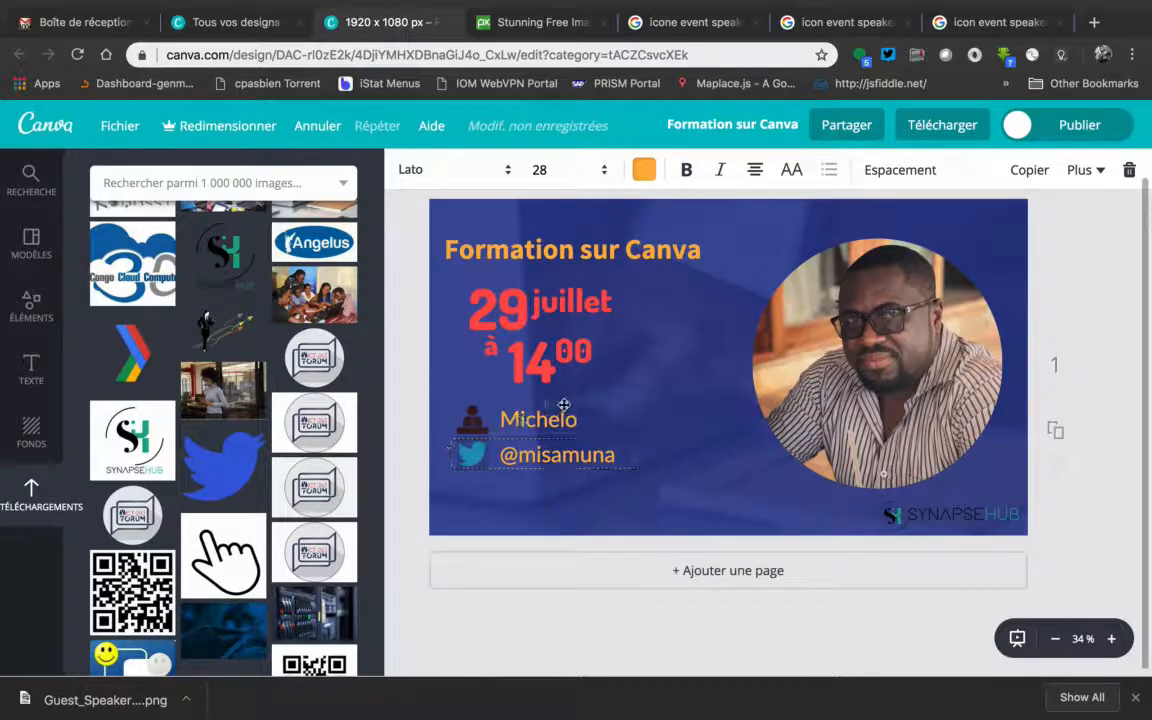
{"action": "left_click", "coordinate": [1104, 254]}
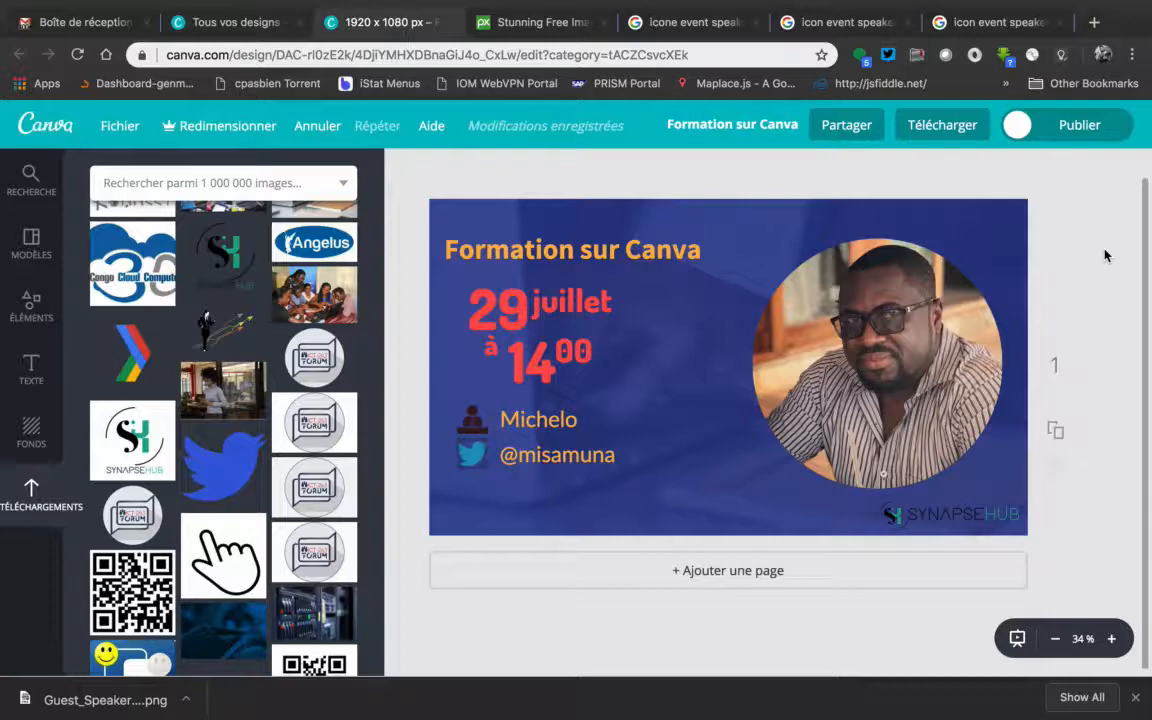
Download the finished banner as a PNG file and dismiss the download message
{"action": "left_click", "coordinate": [940, 128]}
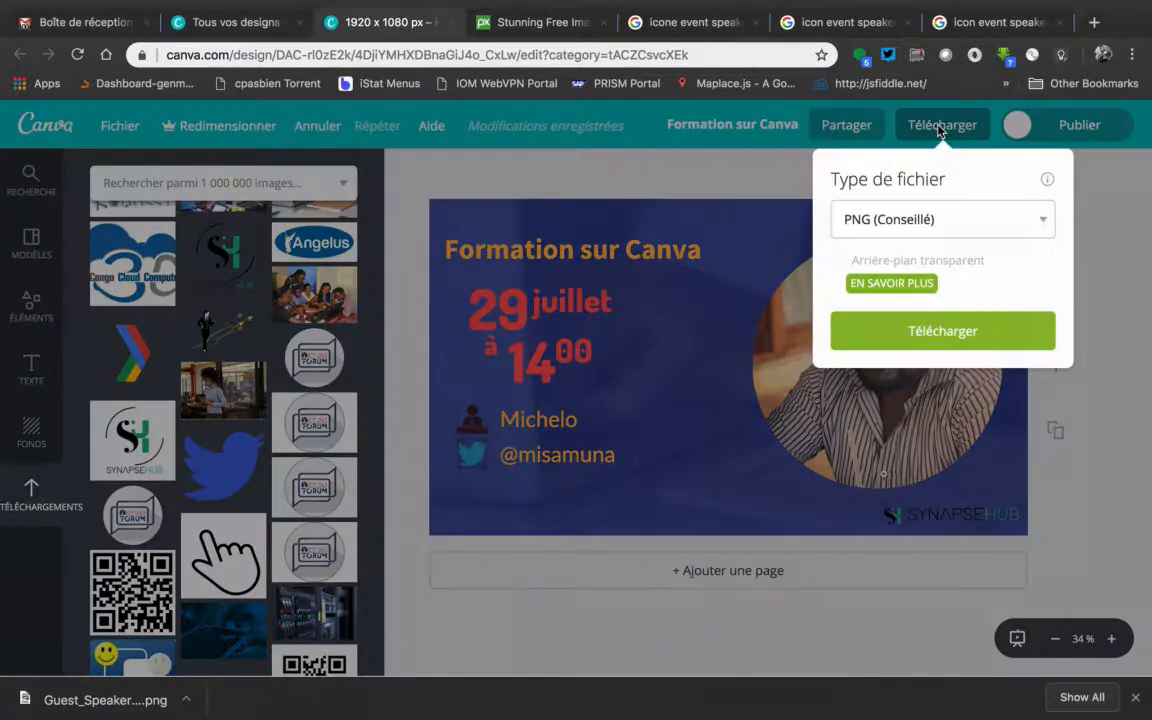
{"action": "left_click", "coordinate": [885, 226]}
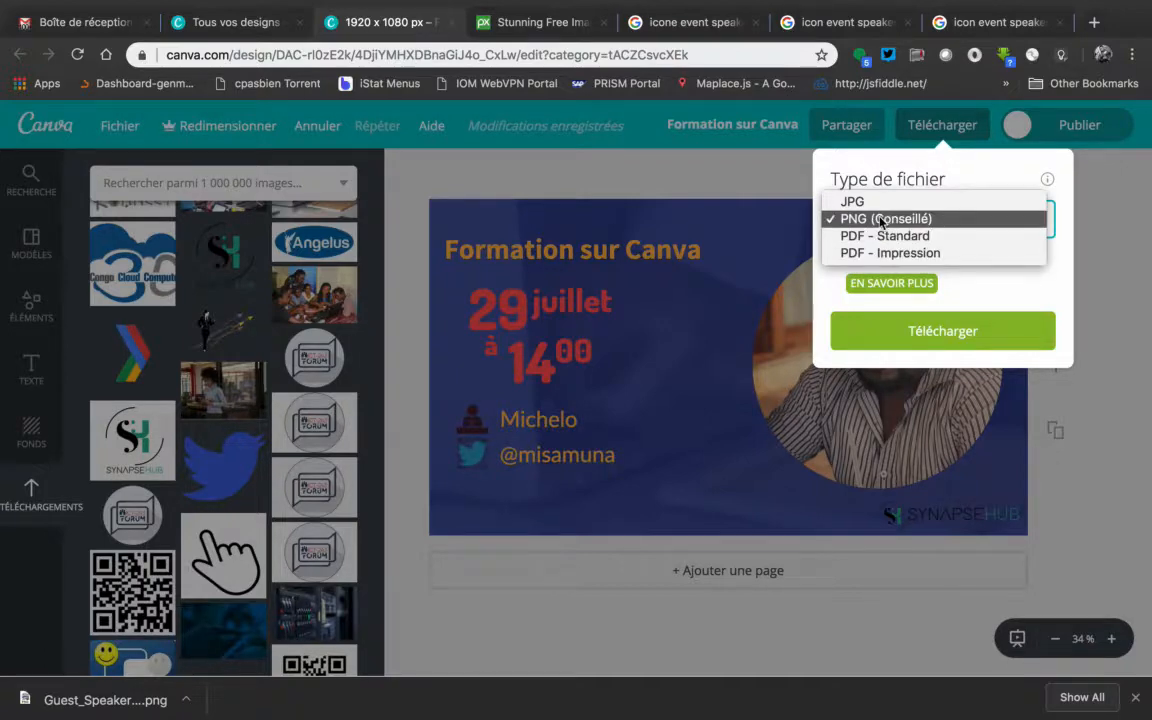
{"action": "left_click", "coordinate": [881, 221]}
{"action": "left_click", "coordinate": [940, 338]}
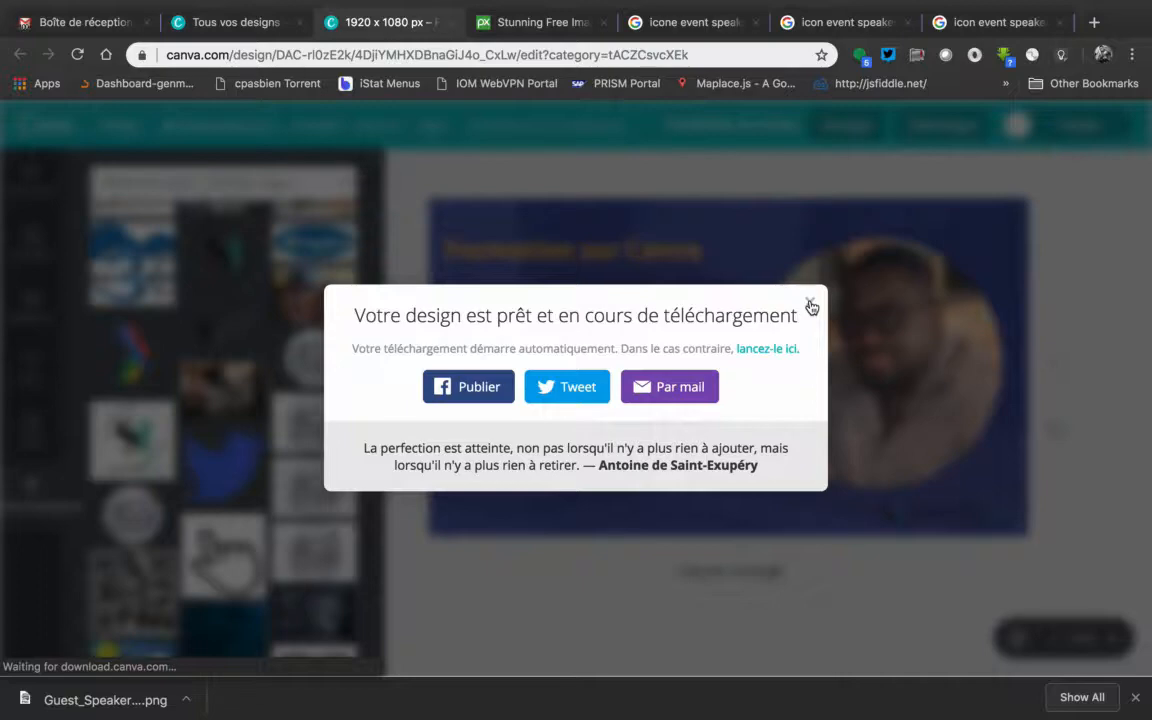
{"action": "left_click", "coordinate": [810, 304]}
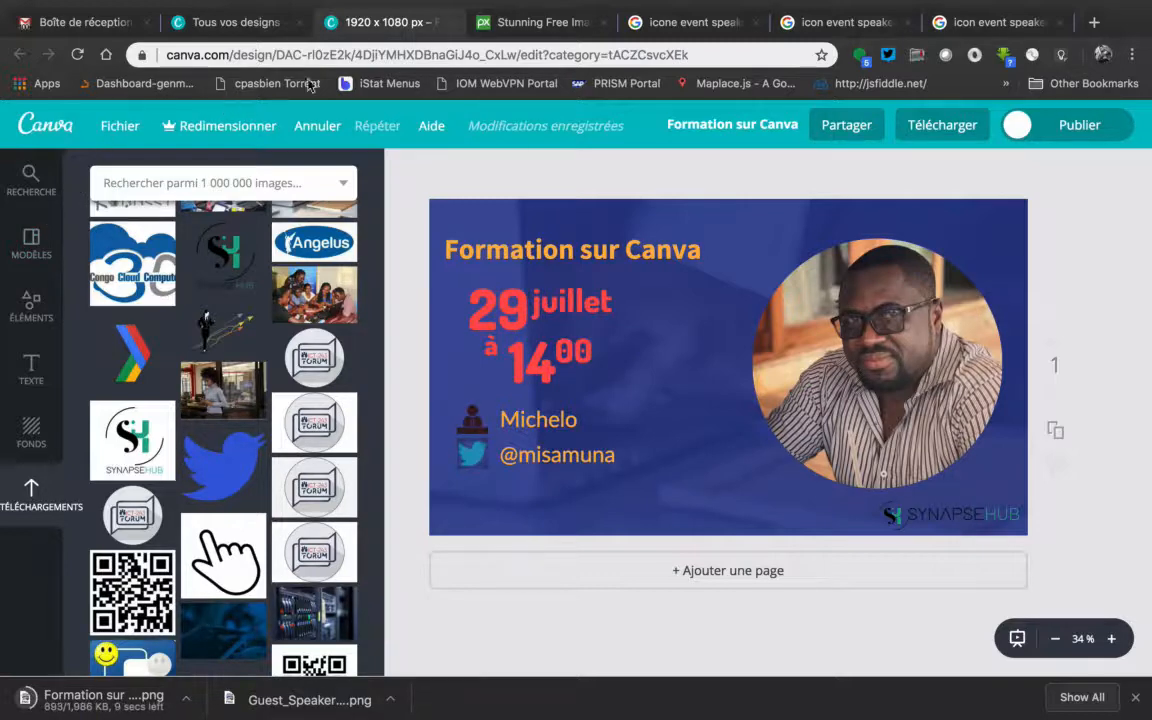
Return to the Canva home page and show the list of all designs
{"action": "left_click", "coordinate": [236, 22]}
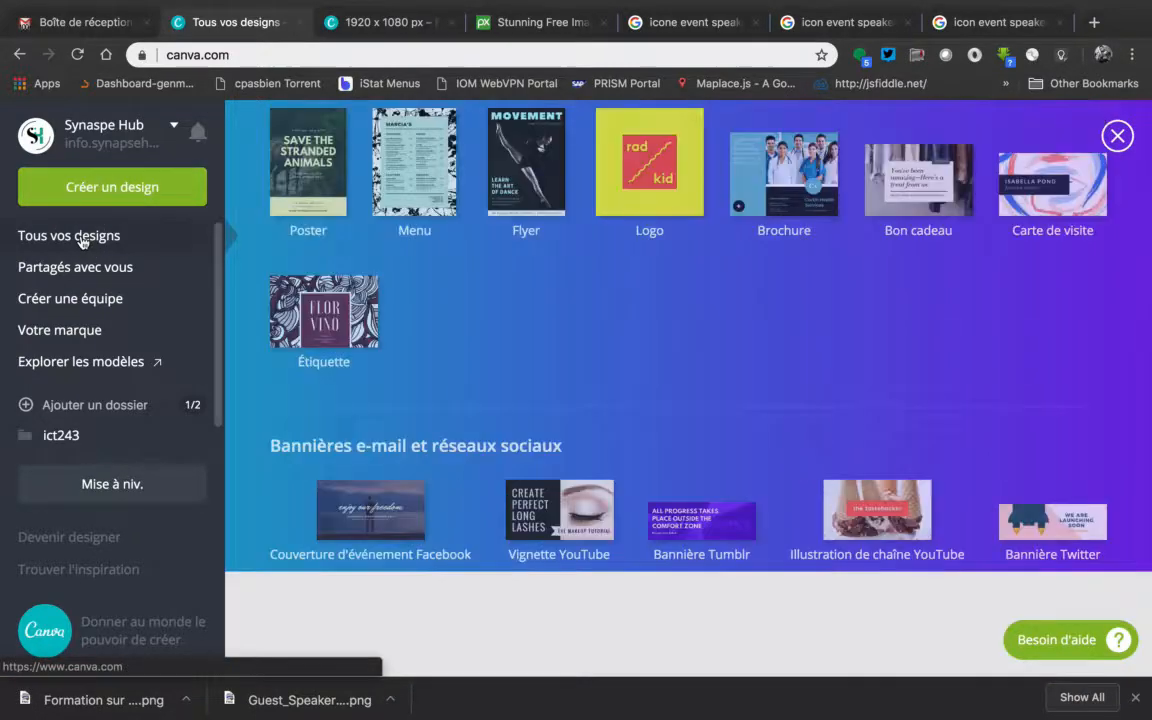
{"action": "left_click", "coordinate": [82, 237]}
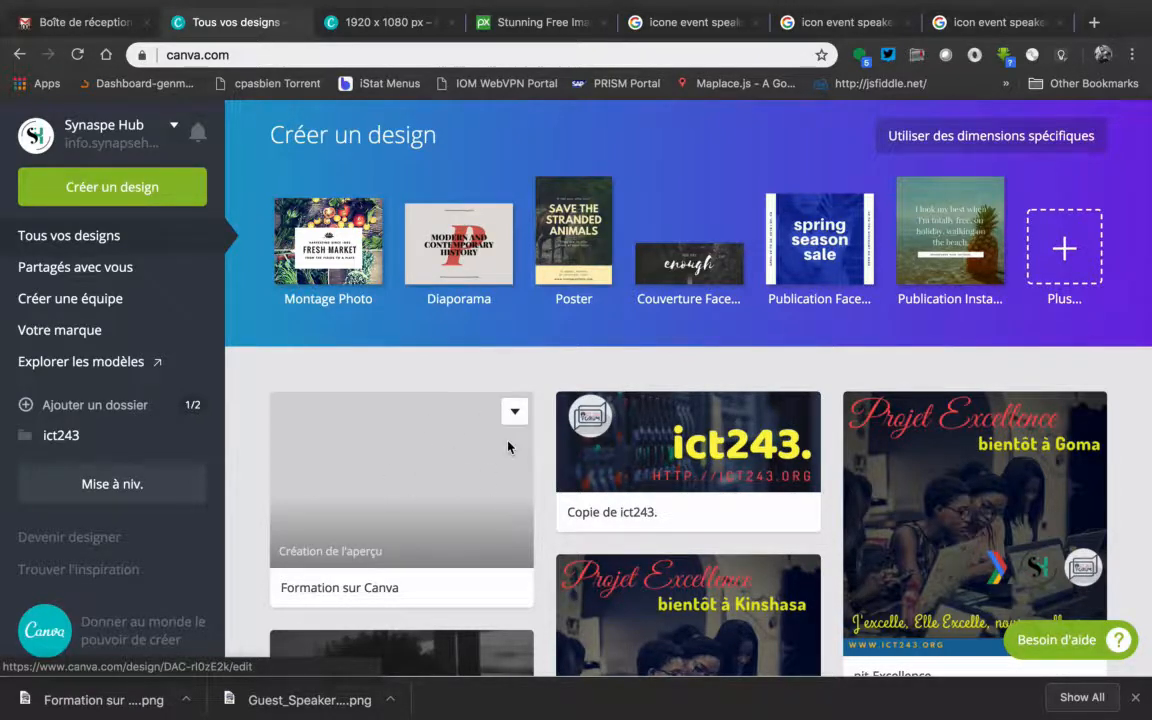
Switch to Finder and show the Downloads folder in a new Finder tab
{"action": "scroll", "coordinate": [507, 447], "scroll_direction": "down", "scroll_amount": 5}
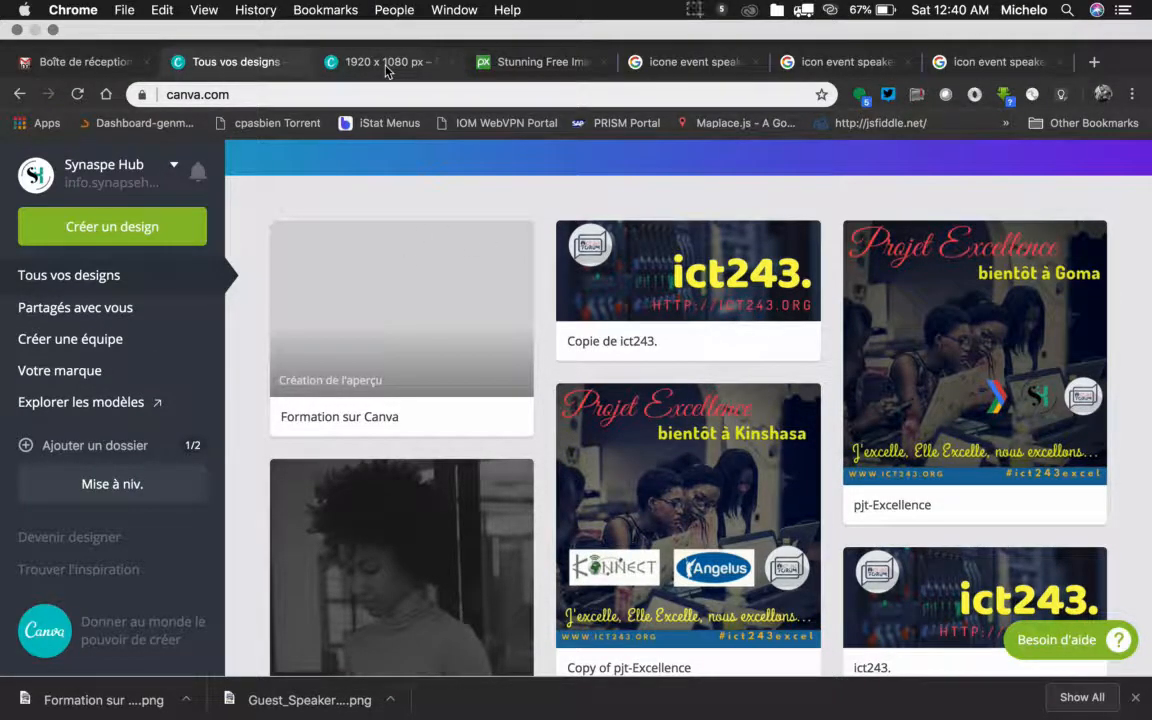
{"action": "key", "text": "ctrl+Left"}
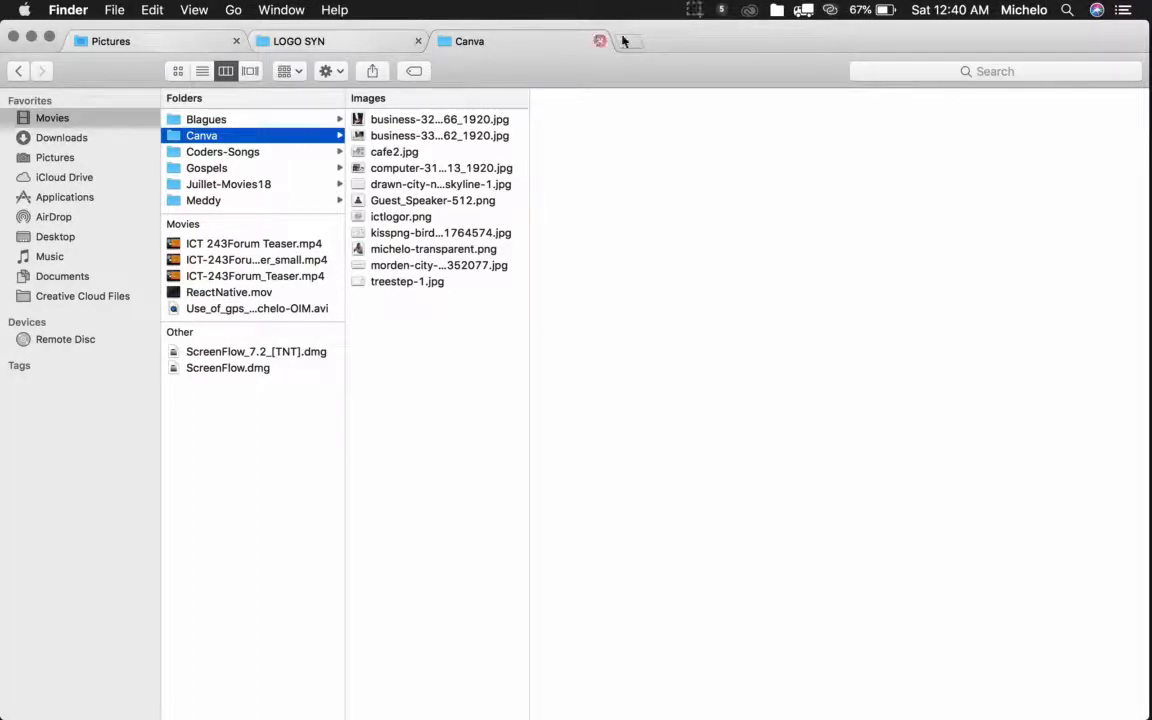
{"action": "left_click", "coordinate": [630, 41]}
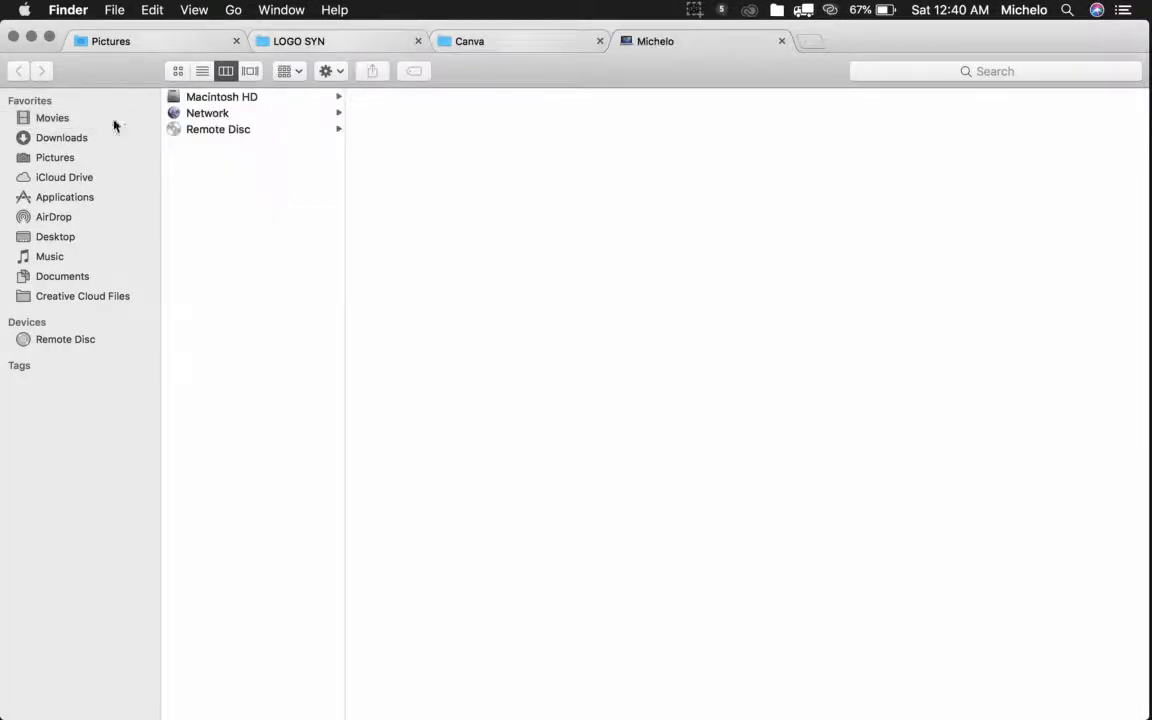
{"action": "left_click", "coordinate": [62, 138]}
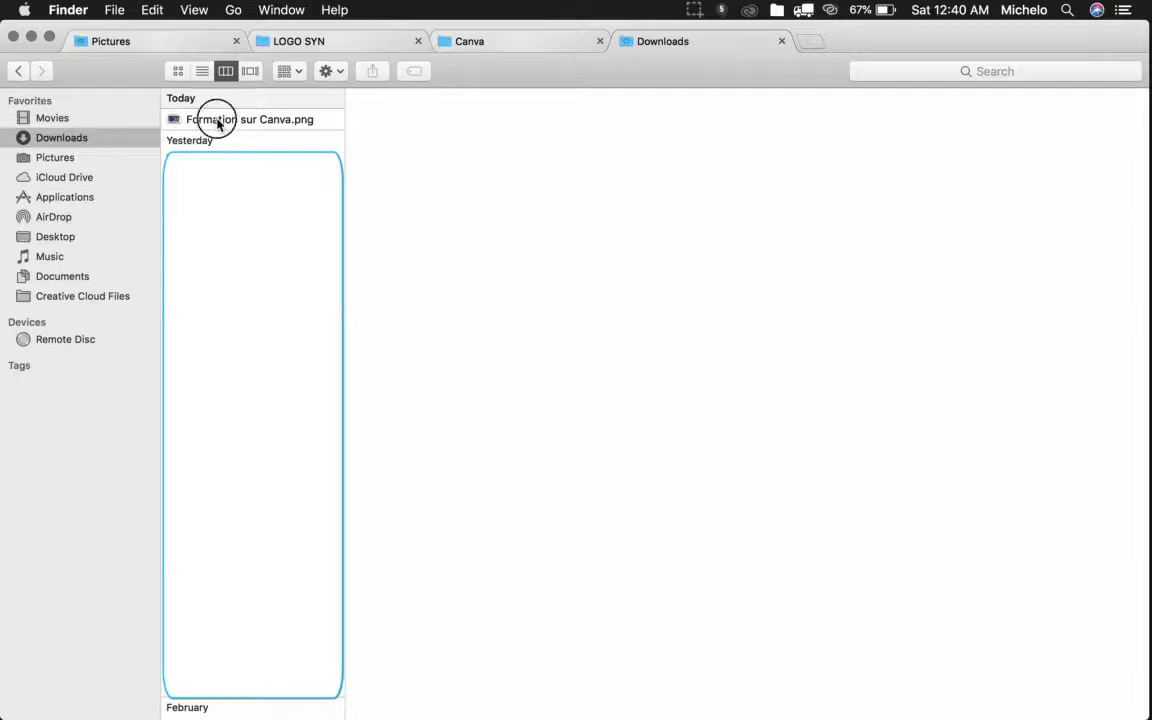
Open the downloaded Formation sur Canva.png in Preview to check the banner, and shift its window slightly
{"action": "left_click", "coordinate": [218, 120]}
{"action": "double_click", "coordinate": [218, 120]}
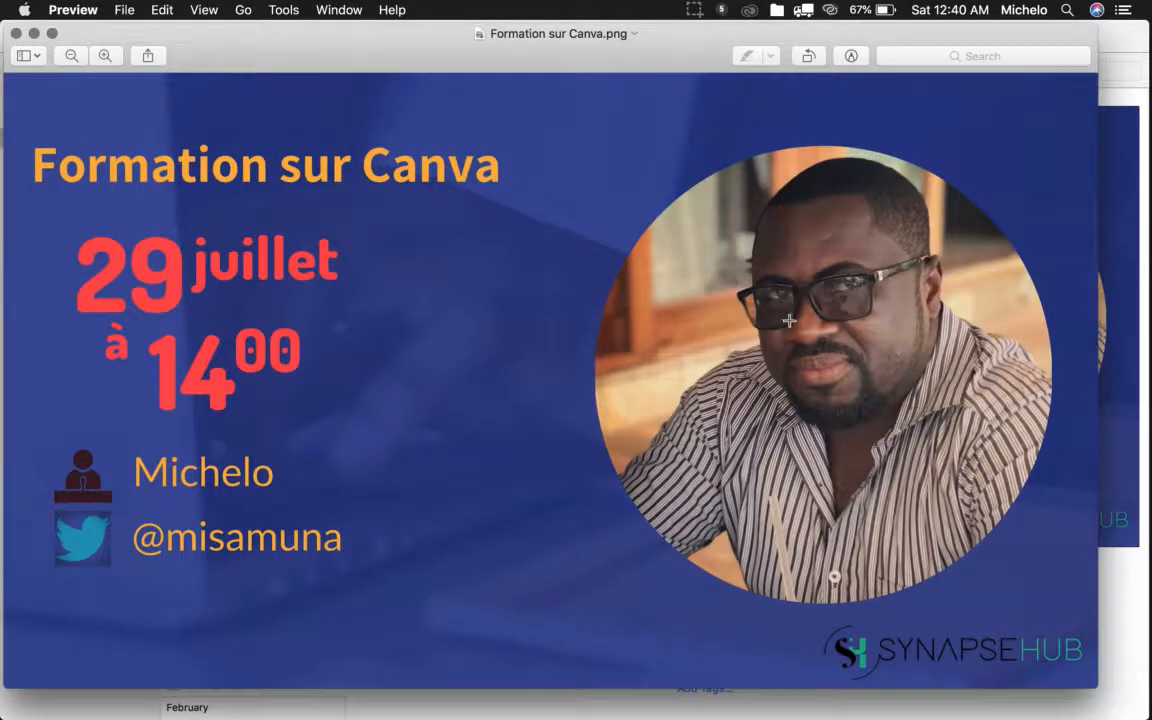
{"action": "left_click_drag", "start_coordinate": [315, 63], "coordinate": [338, 38]}
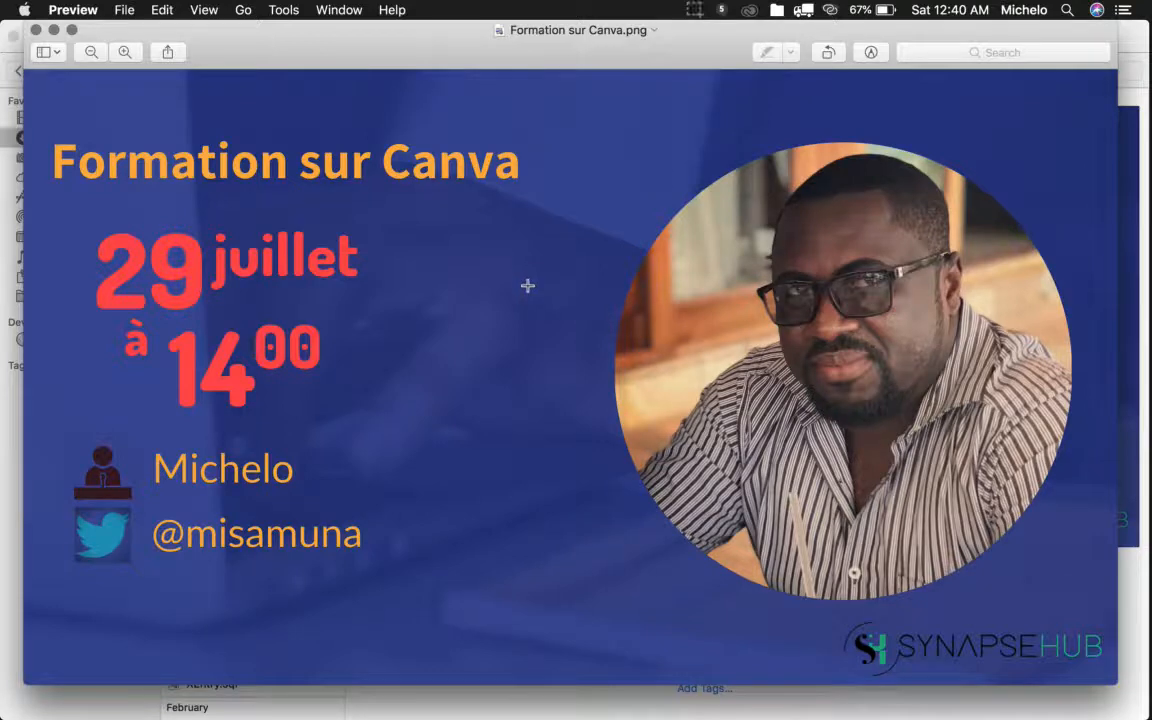